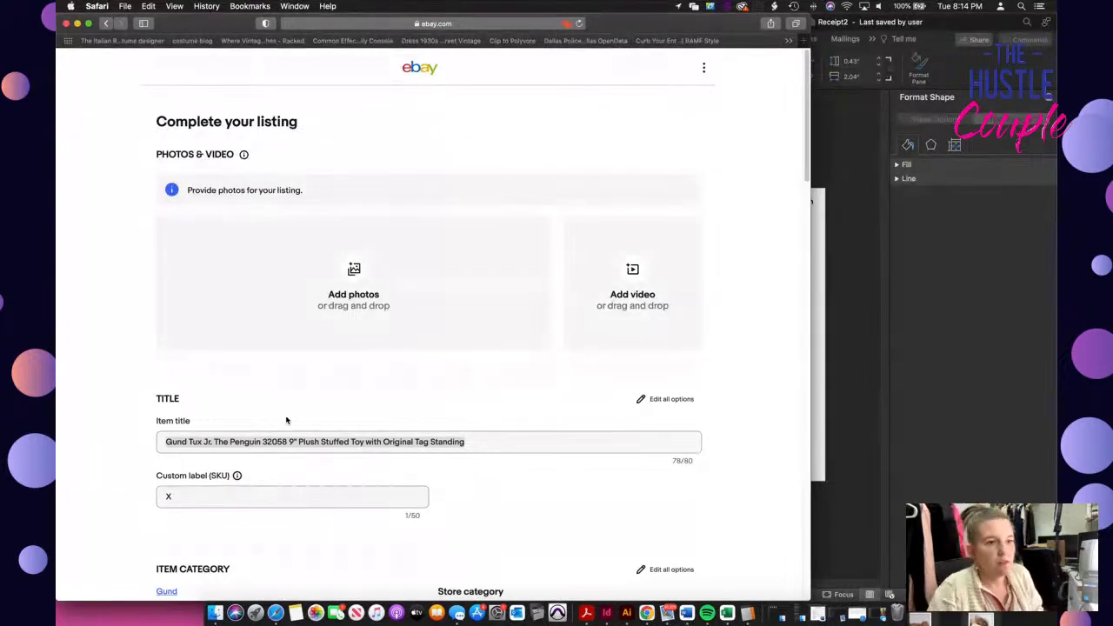
Add the selected penguin photos, starting with IMG_6335.JPG, from the Finder Downloads folder to the listing's photo area
{"action": "key", "text": "super+Tab"}
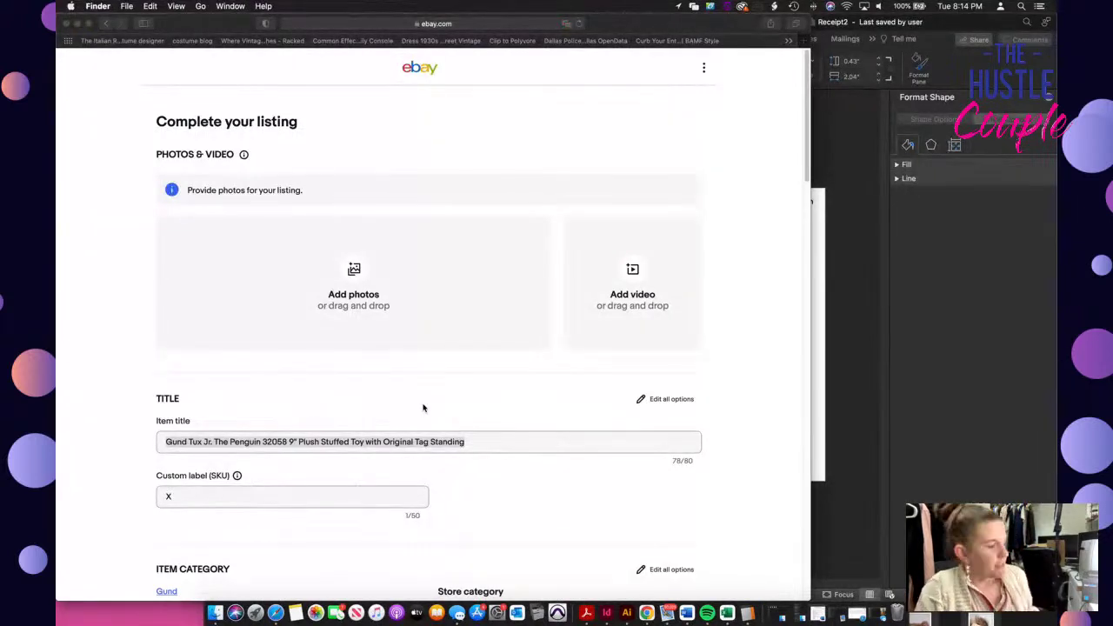
{"action": "key", "text": "super+n"}
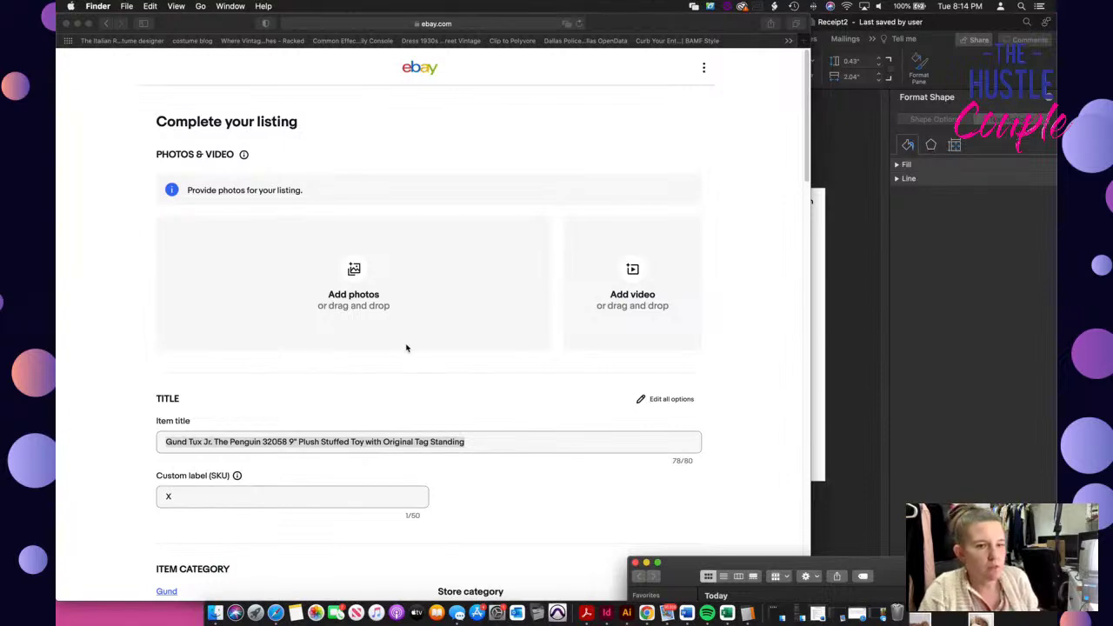
{"action": "left_click_drag", "start_coordinate": [695, 563], "coordinate": [619, 330]}
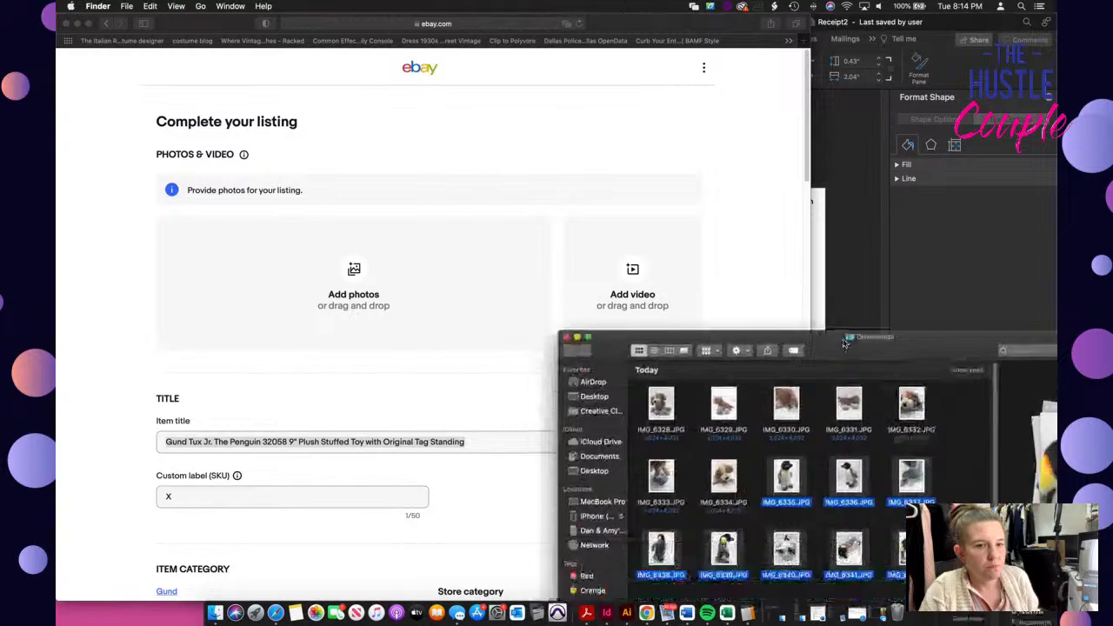
{"action": "left_click_drag", "start_coordinate": [790, 478], "coordinate": [348, 305]}
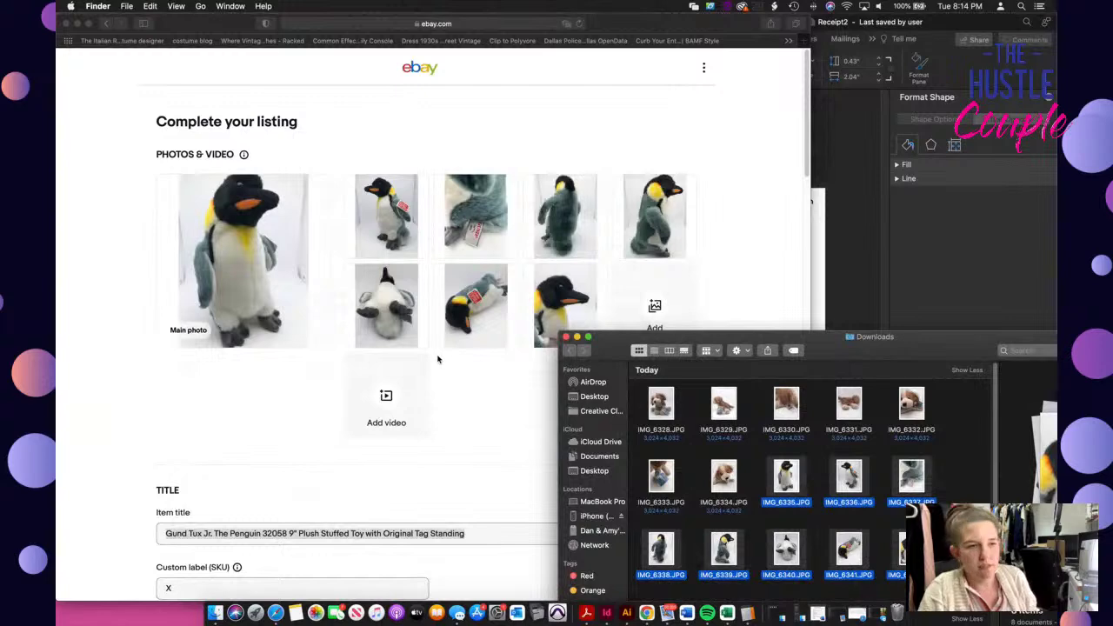
{"action": "left_click_drag", "start_coordinate": [661, 337], "coordinate": [720, 408]}
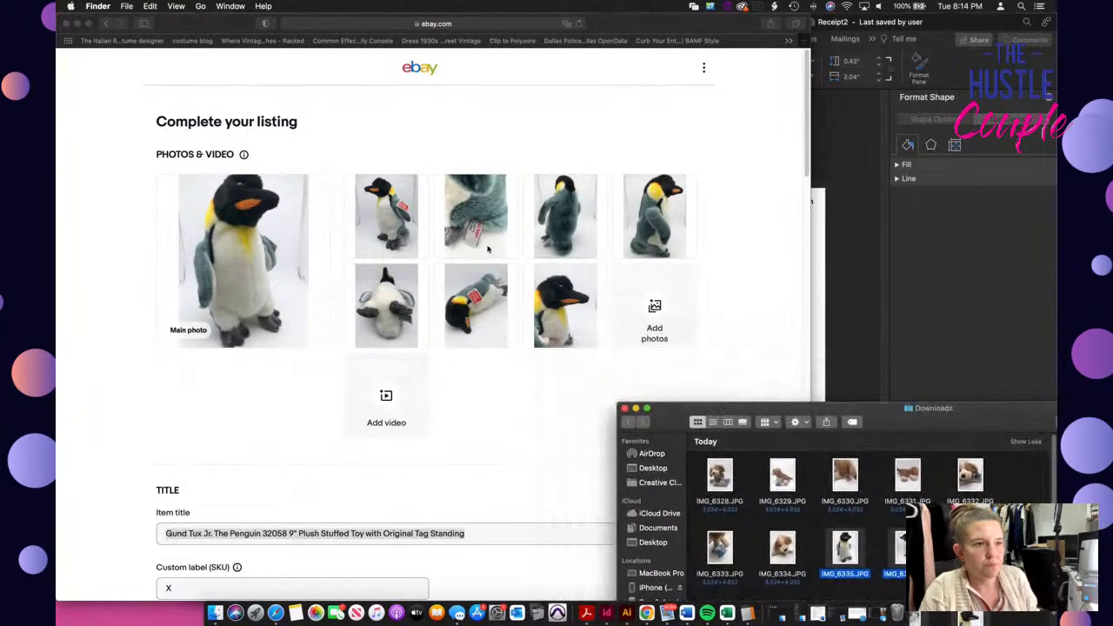
Remove the background from the second photo, showing the standing penguin with its red tag, after framing the toy more tightly, and save it
{"action": "left_click", "coordinate": [400, 220]}
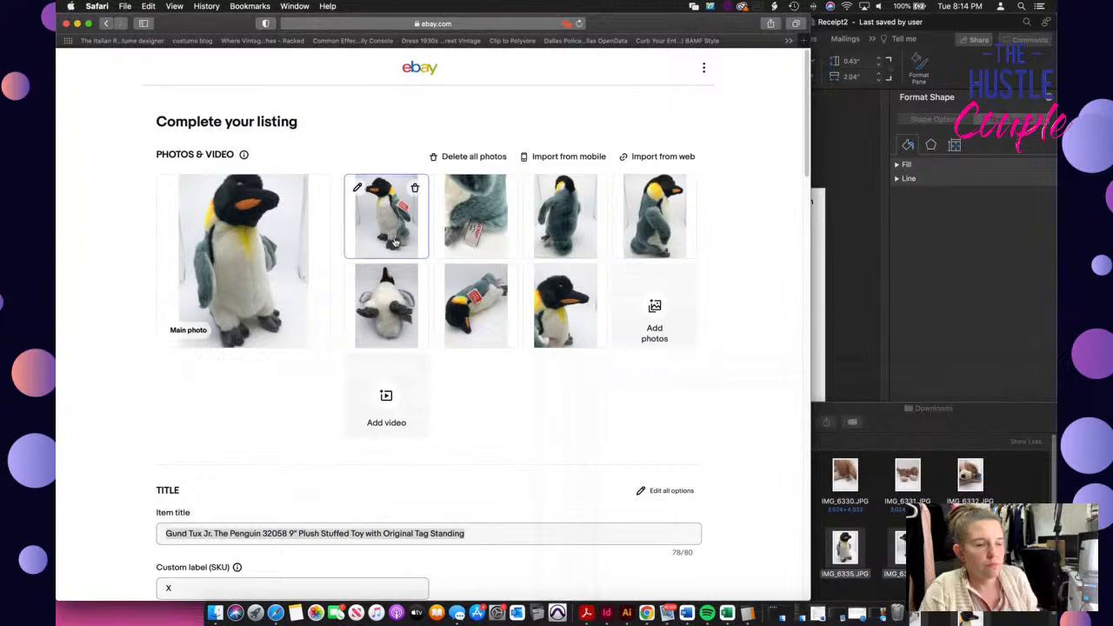
{"action": "left_click", "coordinate": [396, 220]}
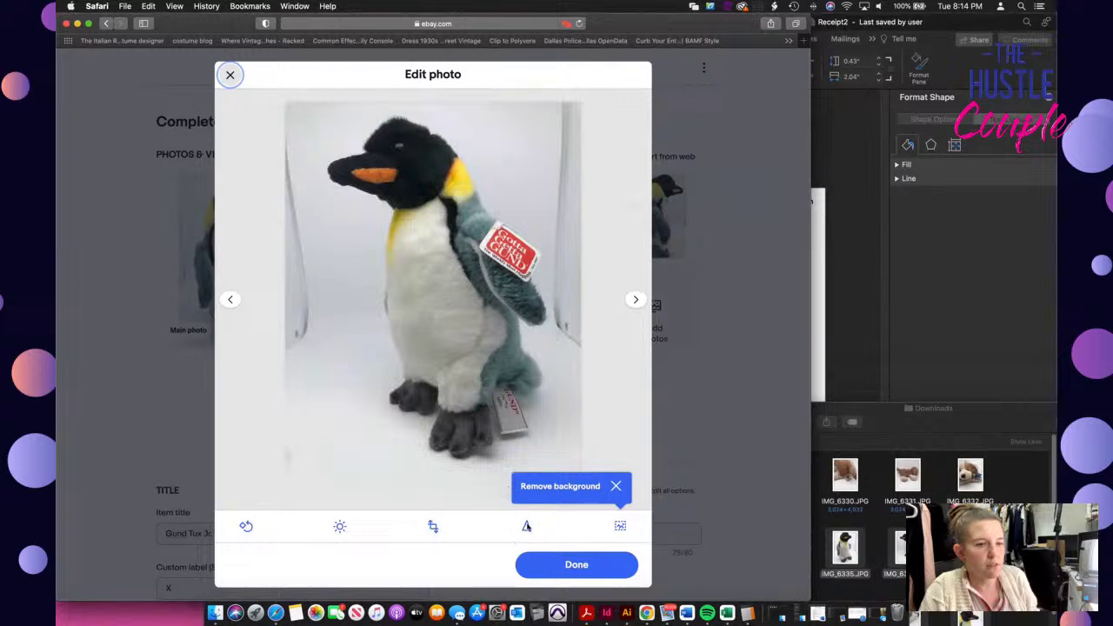
{"action": "left_click", "coordinate": [620, 527]}
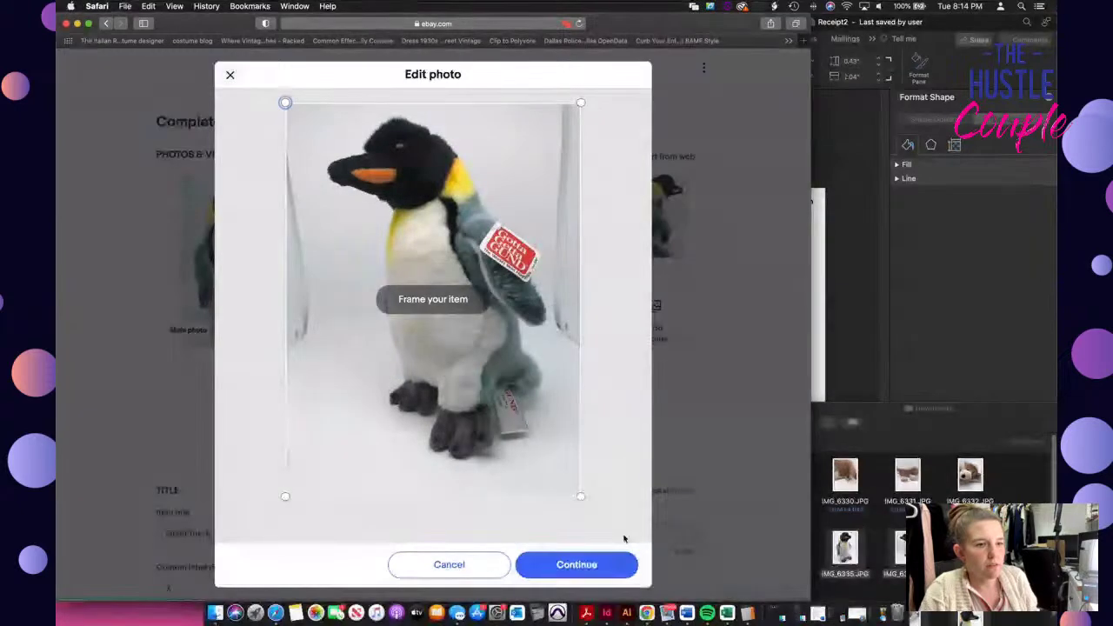
{"action": "left_click_drag", "start_coordinate": [287, 496], "coordinate": [315, 496]}
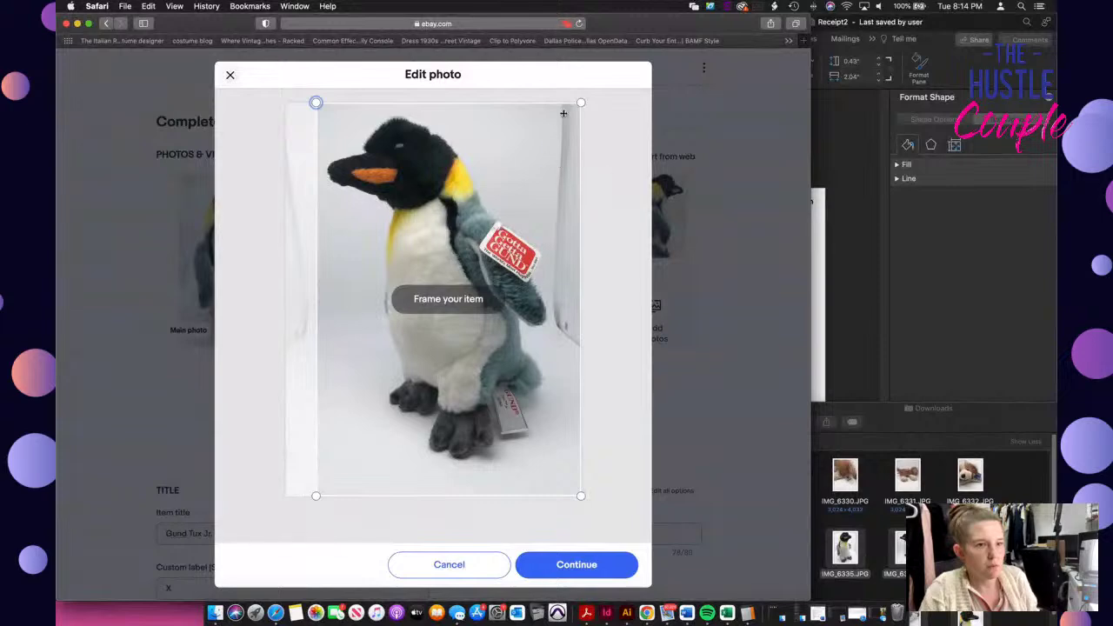
{"action": "left_click_drag", "start_coordinate": [581, 103], "coordinate": [554, 110]}
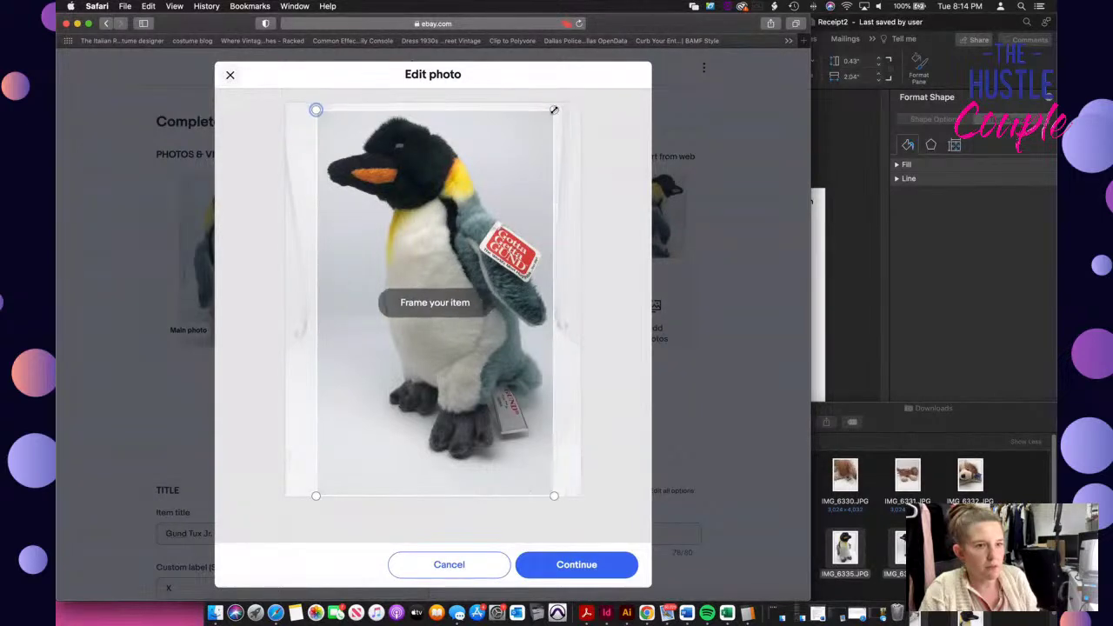
{"action": "left_click", "coordinate": [566, 570]}
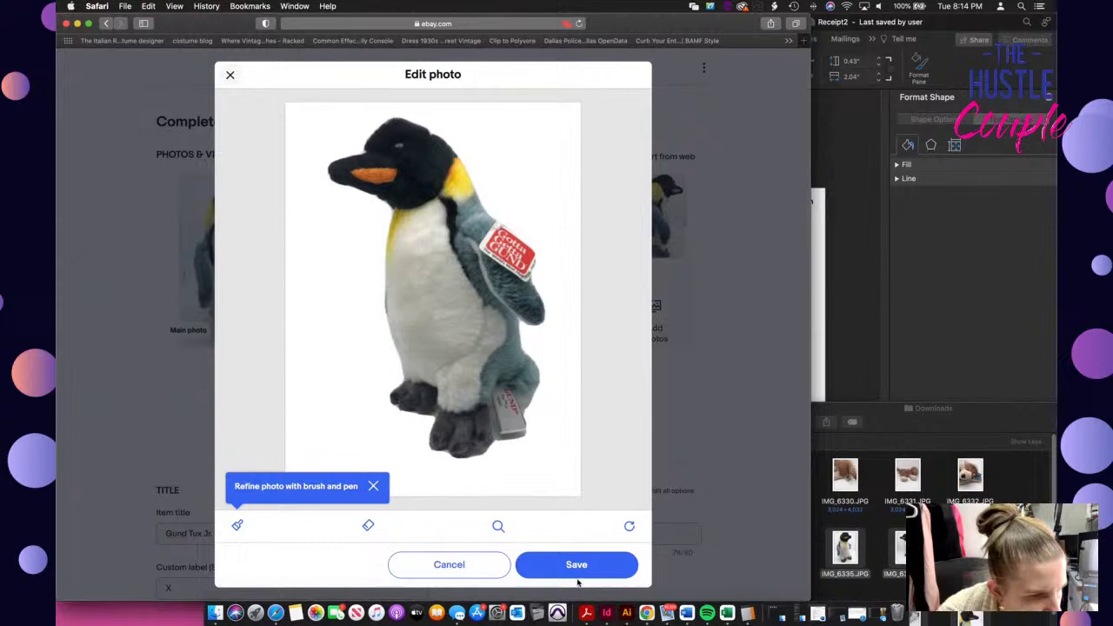
{"action": "left_click", "coordinate": [577, 565]}
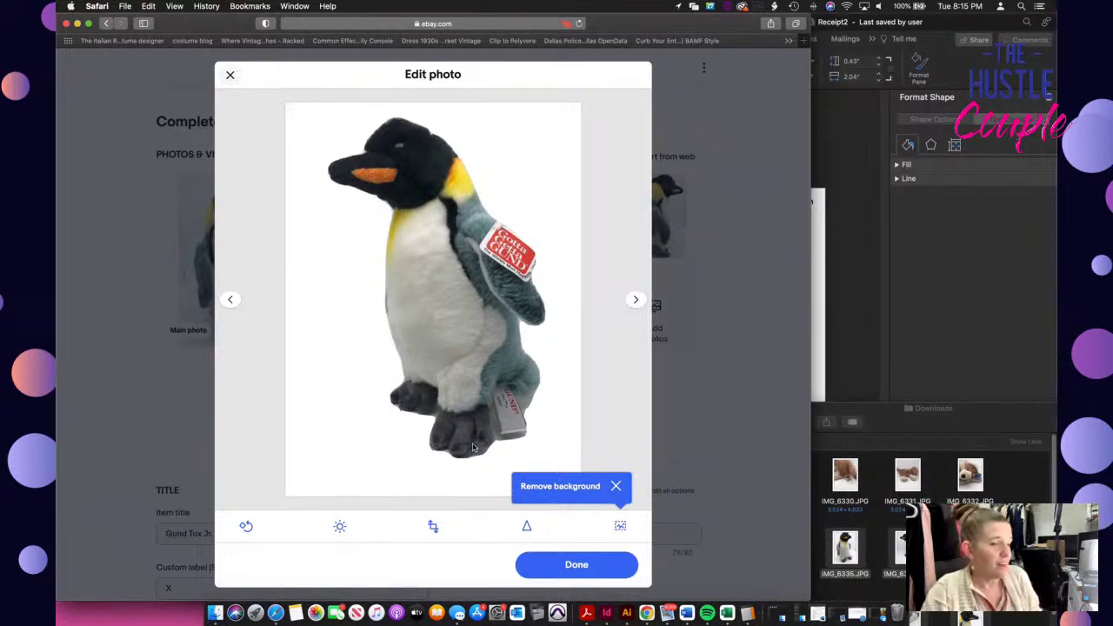
{"action": "left_click", "coordinate": [576, 566]}
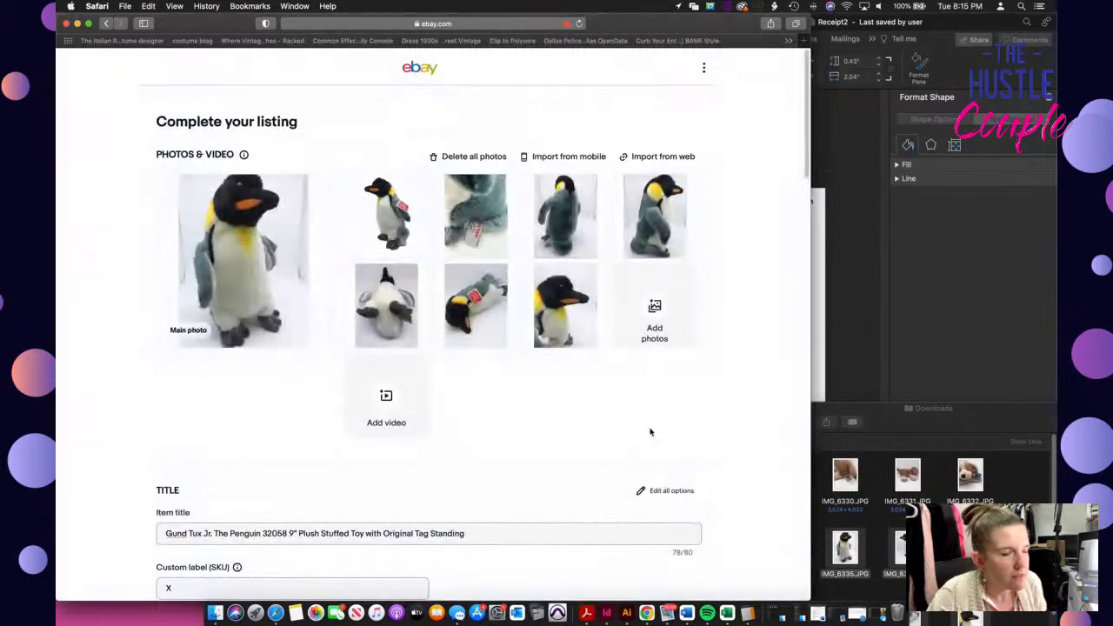
{"action": "left_click", "coordinate": [383, 232]}
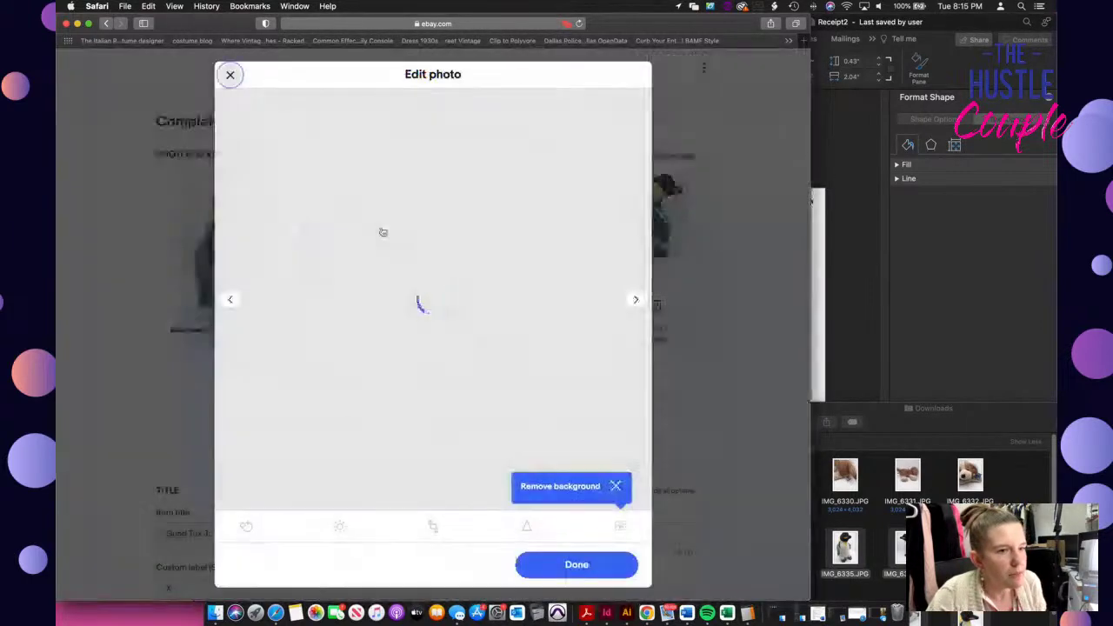
{"action": "left_click", "coordinate": [230, 77]}
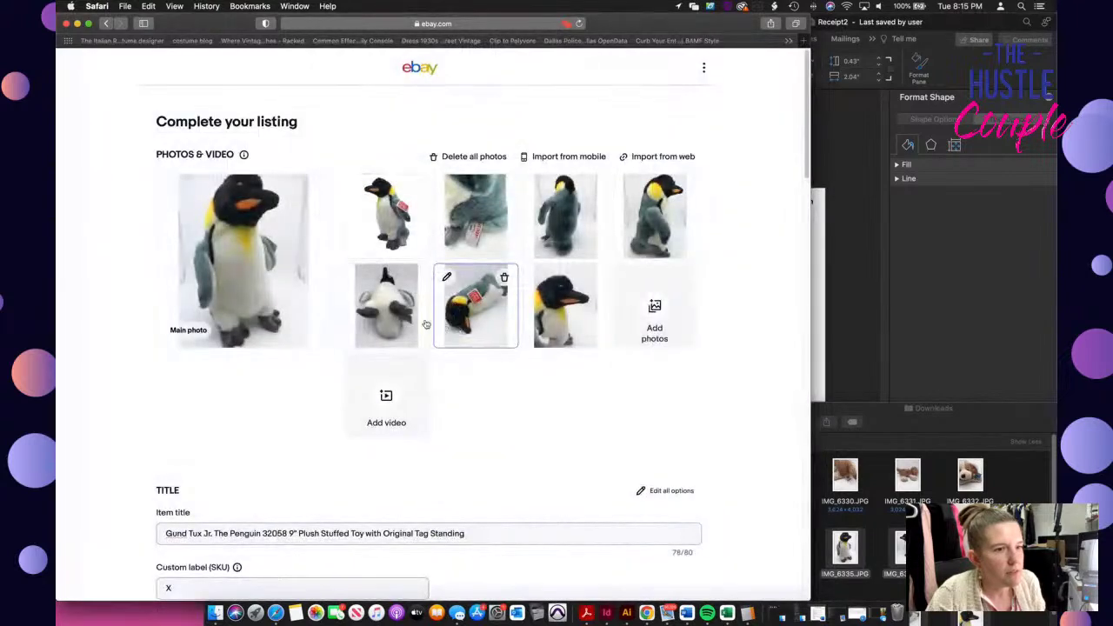
Try raising the brightness of the photo showing the penguin's underside to 38
{"action": "left_click", "coordinate": [409, 309]}
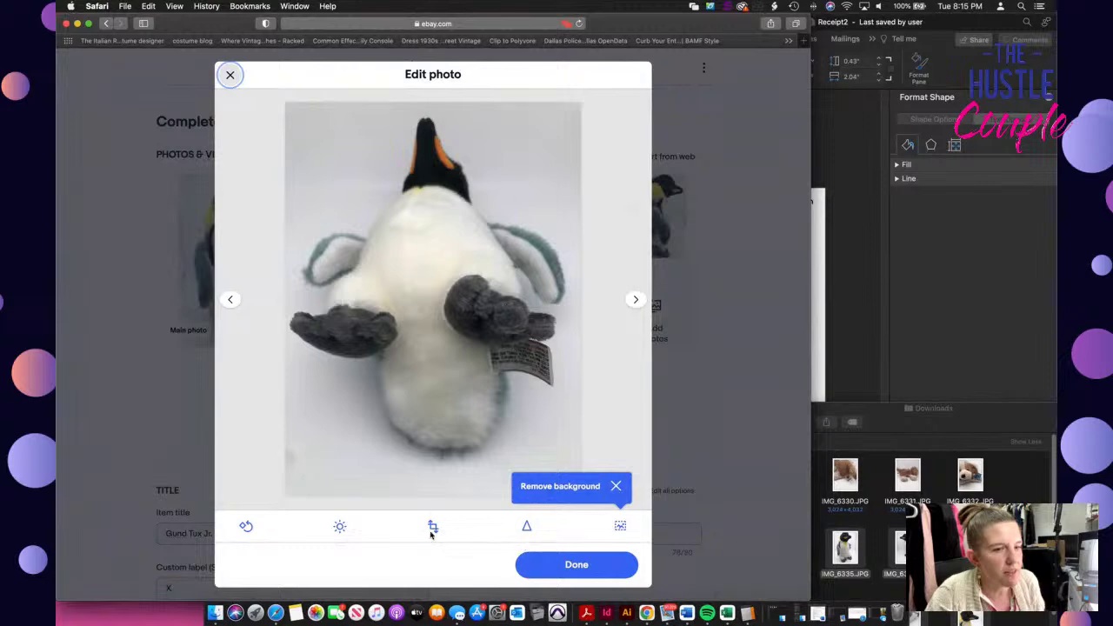
{"action": "left_click", "coordinate": [343, 527]}
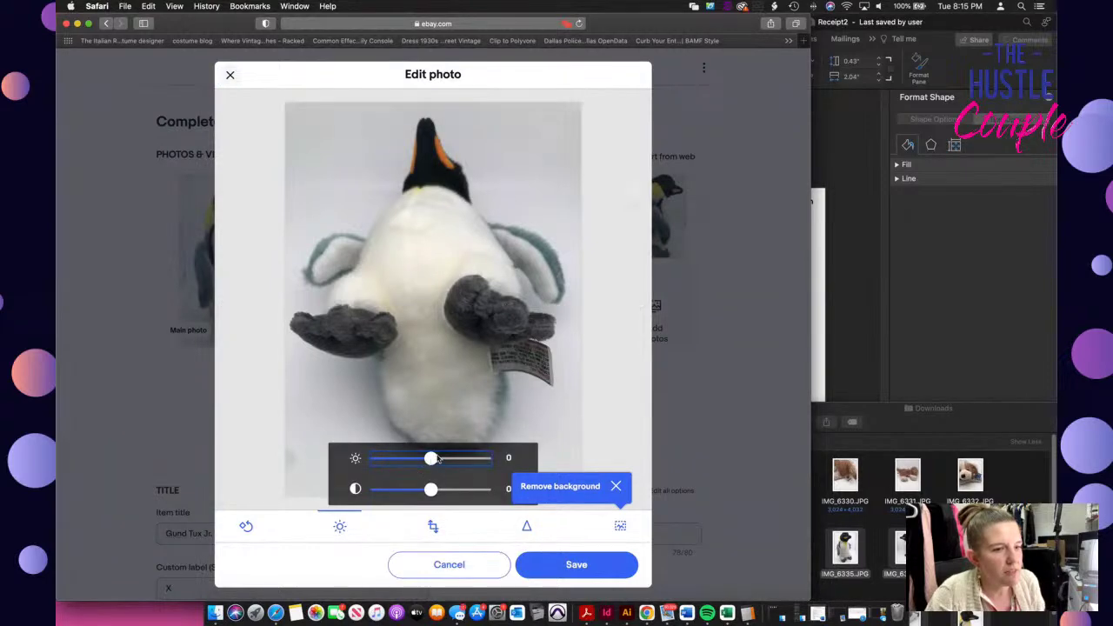
{"action": "left_click_drag", "start_coordinate": [431, 459], "coordinate": [451, 458]}
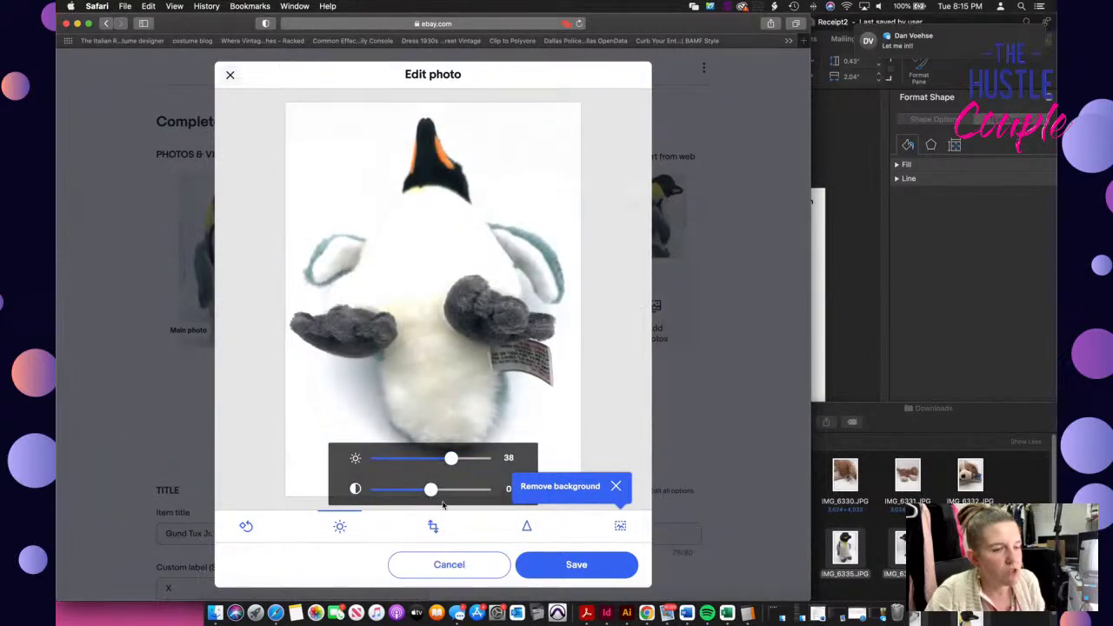
{"action": "left_click", "coordinate": [497, 559]}
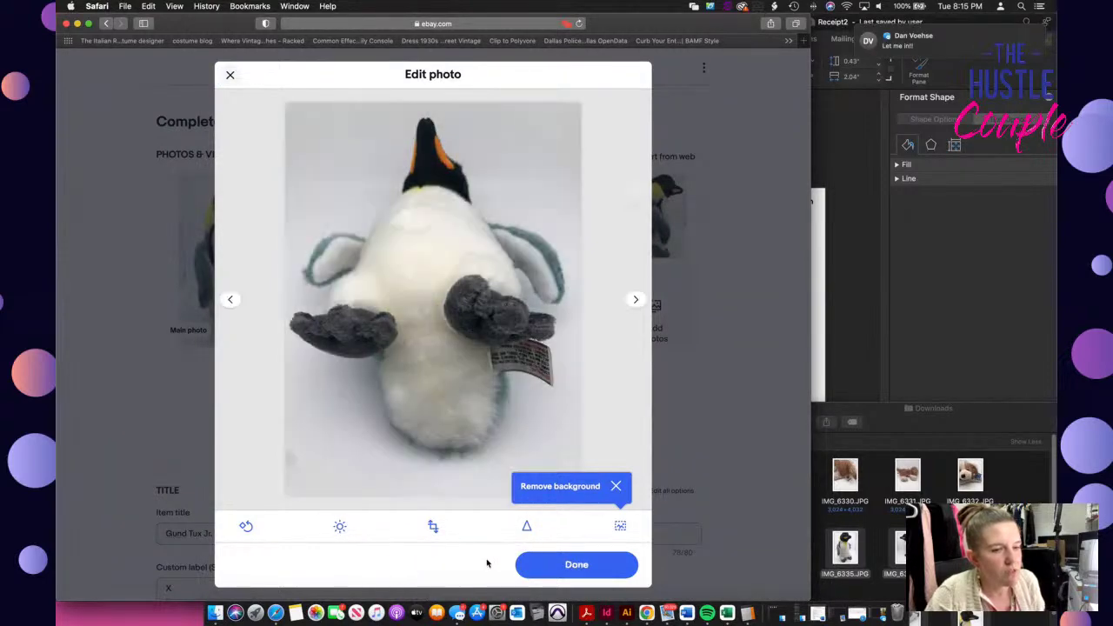
Try removing the background from the photo of the penguin's underside using the full frame
{"action": "left_click", "coordinate": [617, 527]}
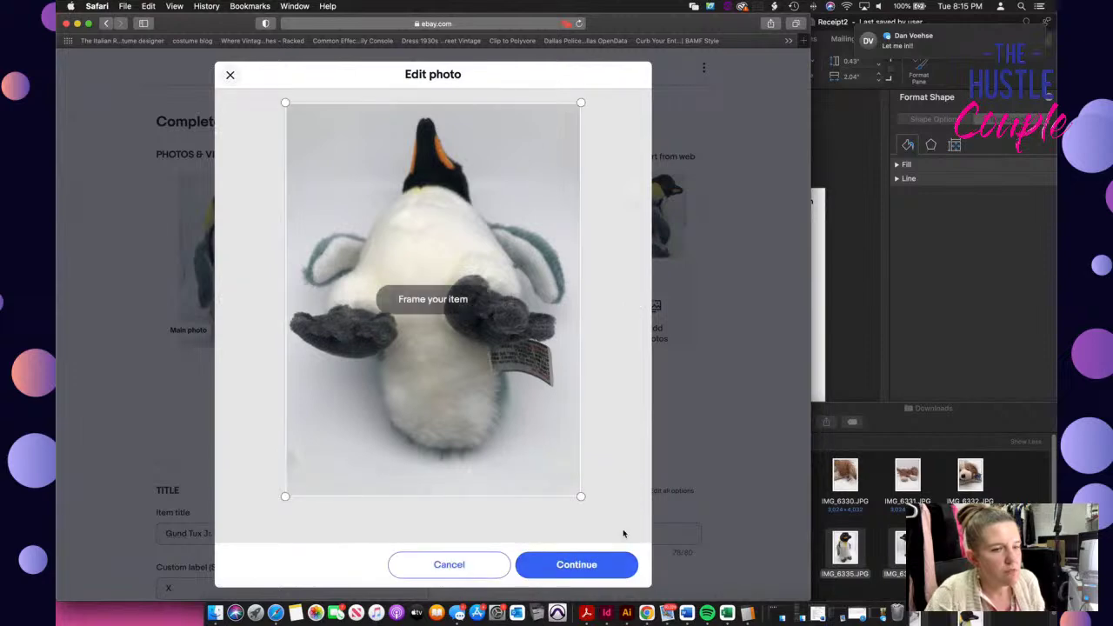
{"action": "left_click", "coordinate": [583, 570]}
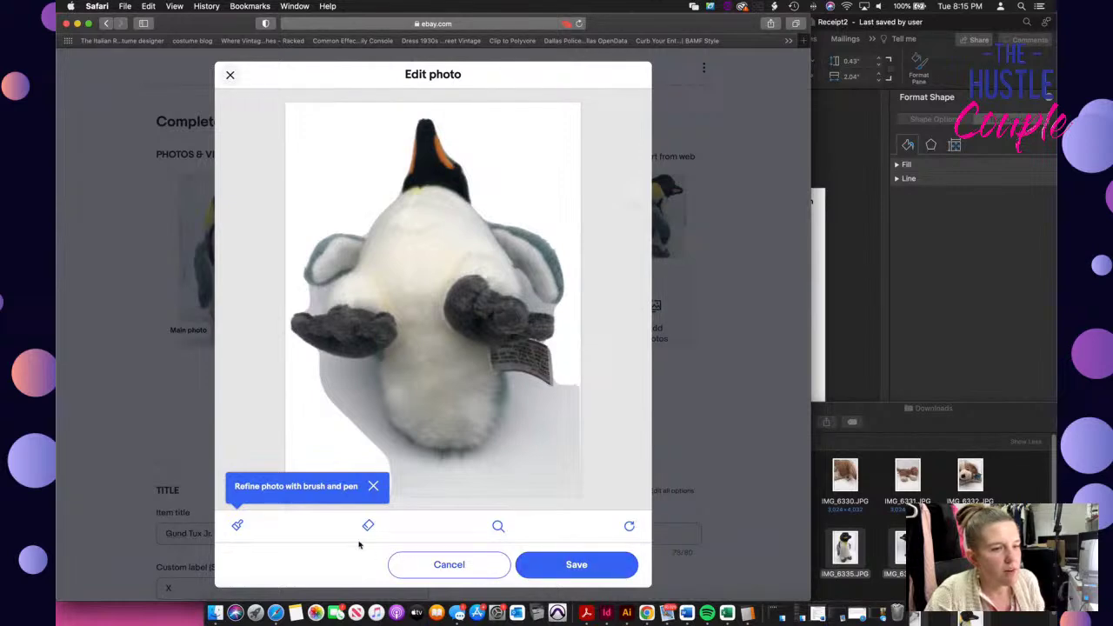
{"action": "left_click", "coordinate": [472, 570]}
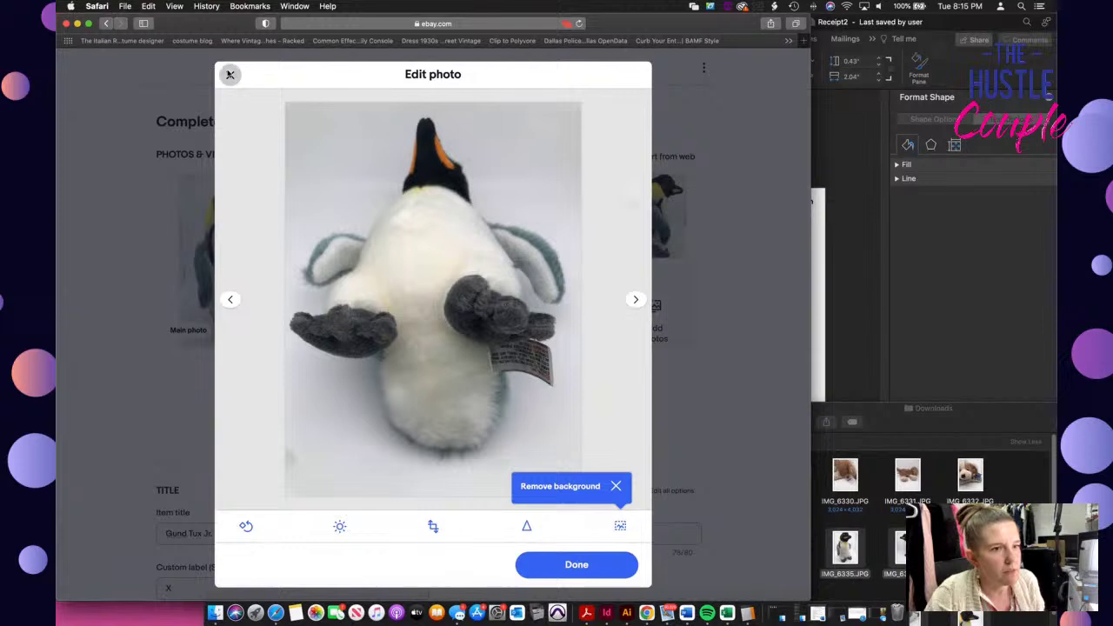
{"action": "left_click", "coordinate": [229, 74]}
{"action": "mouse_move", "coordinate": [382, 217]}
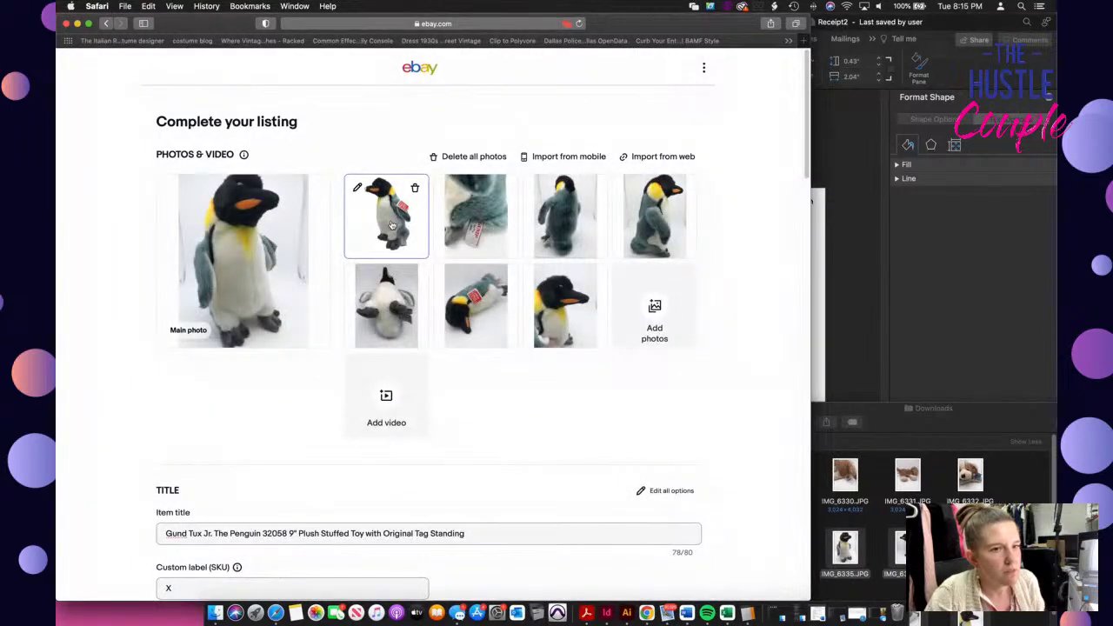
{"action": "left_click", "coordinate": [446, 217]}
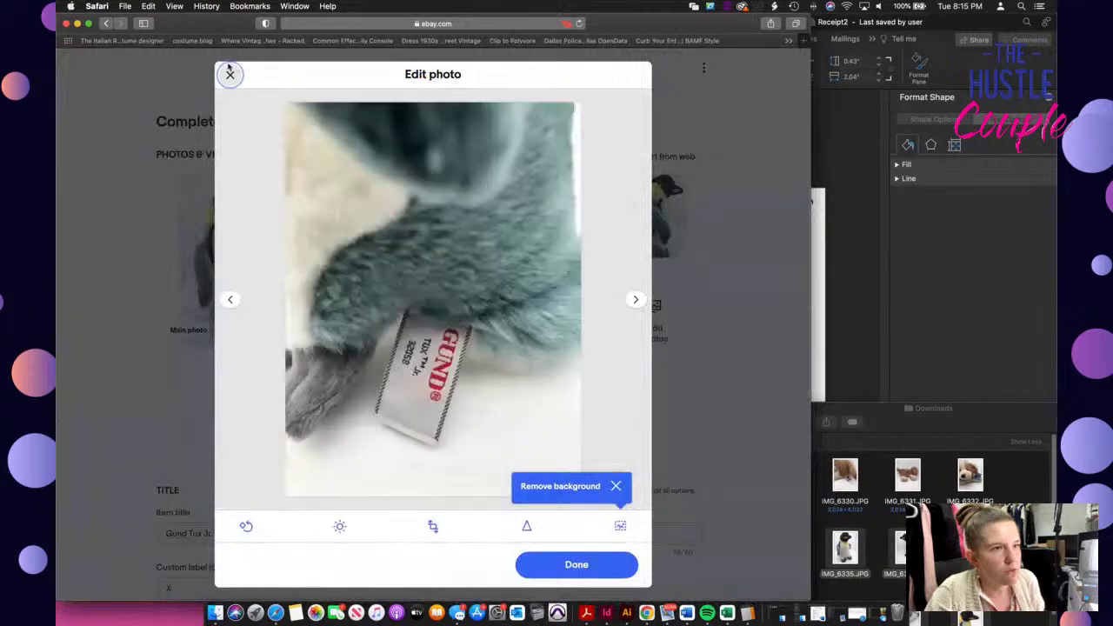
{"action": "left_click", "coordinate": [229, 74]}
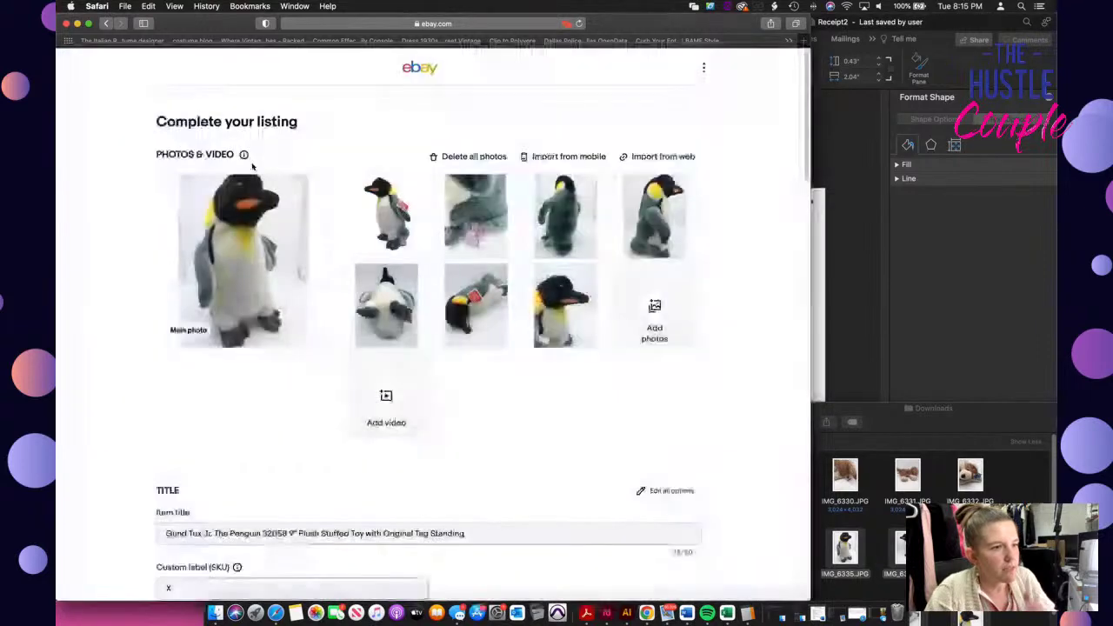
{"action": "left_click", "coordinate": [230, 339]}
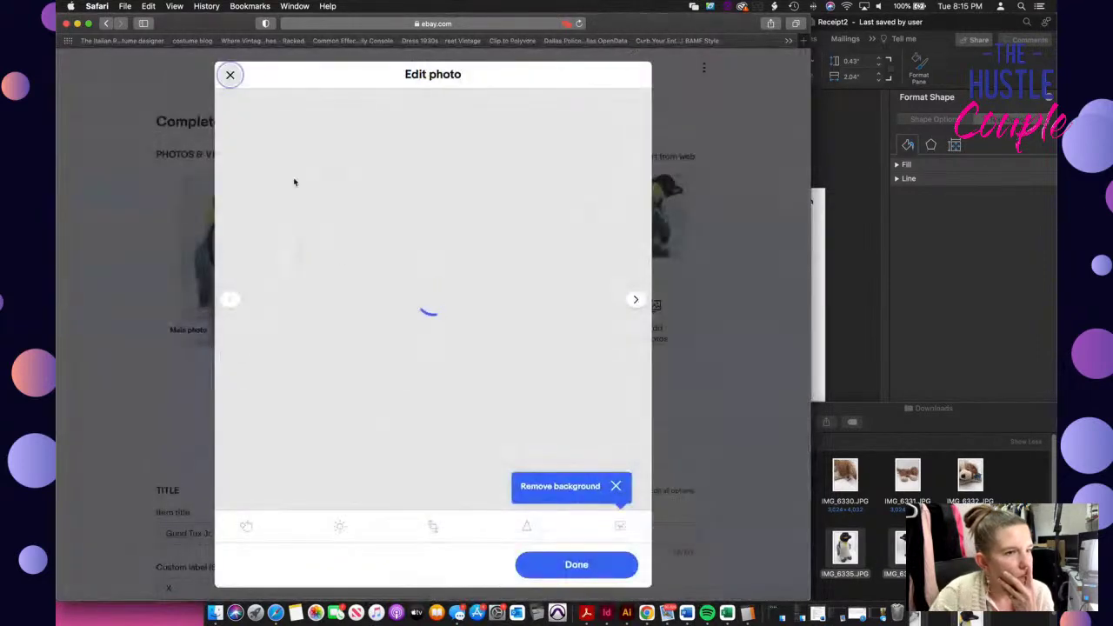
{"action": "left_click", "coordinate": [228, 75]}
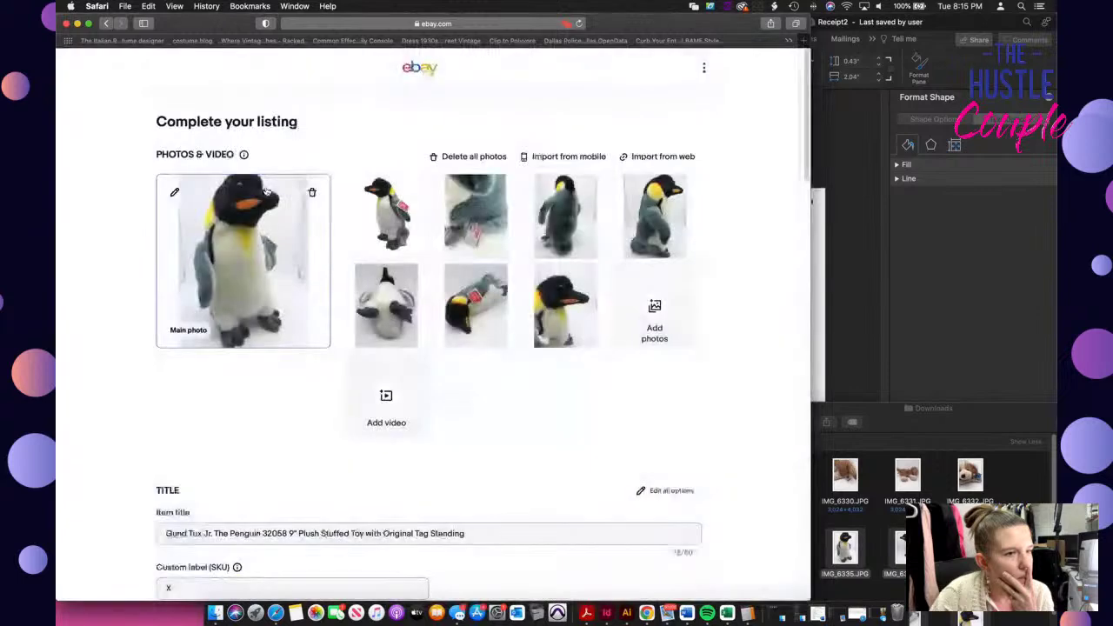
Reorder the listing photos so the penguin picture with the removed background is the main photo
{"action": "mouse_move", "coordinate": [403, 222]}
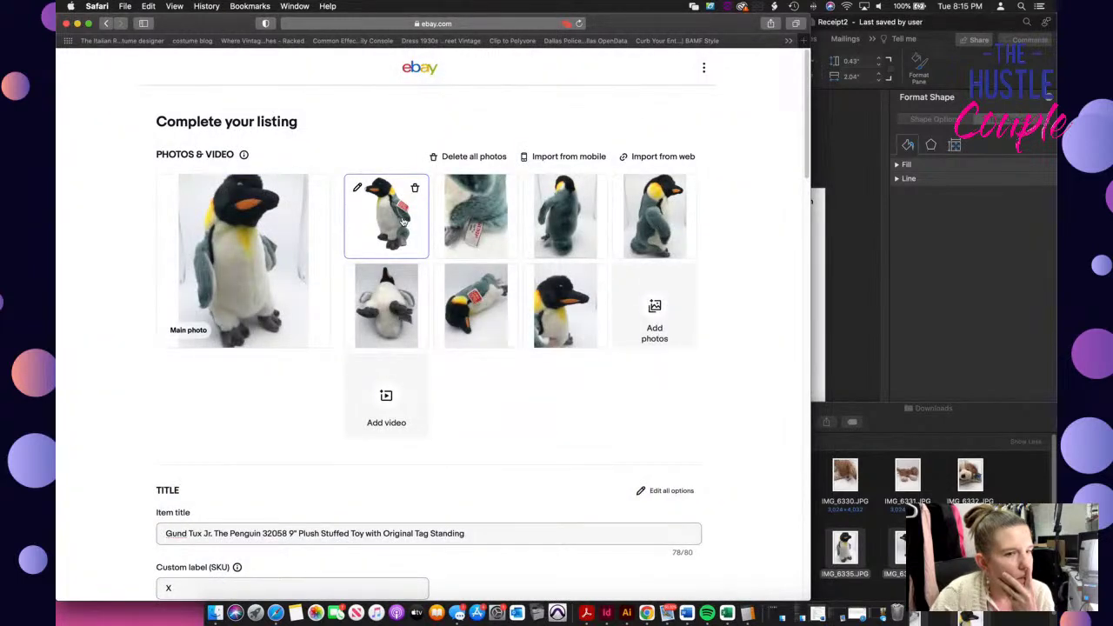
{"action": "mouse_move", "coordinate": [403, 222]}
{"action": "left_mouse_down"}
{"action": "mouse_move", "coordinate": [500, 218]}
{"action": "mouse_move", "coordinate": [391, 220]}
{"action": "mouse_move", "coordinate": [400, 225]}
{"action": "left_mouse_up"}
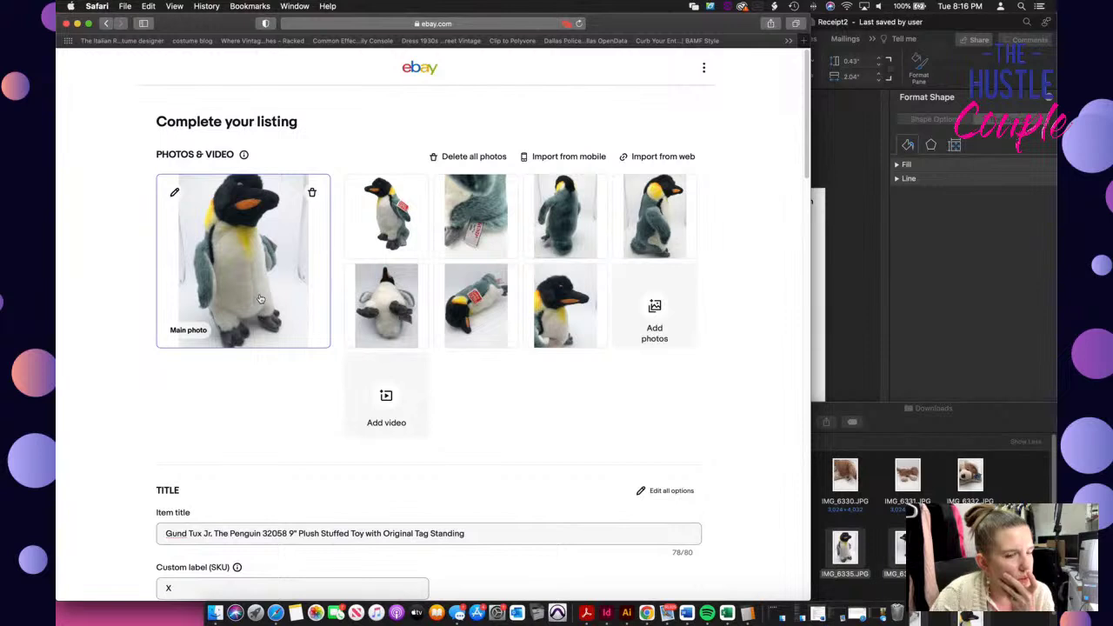
{"action": "left_click_drag", "start_coordinate": [260, 299], "coordinate": [654, 317]}
{"action": "left_click_drag", "start_coordinate": [474, 213], "coordinate": [320, 306]}
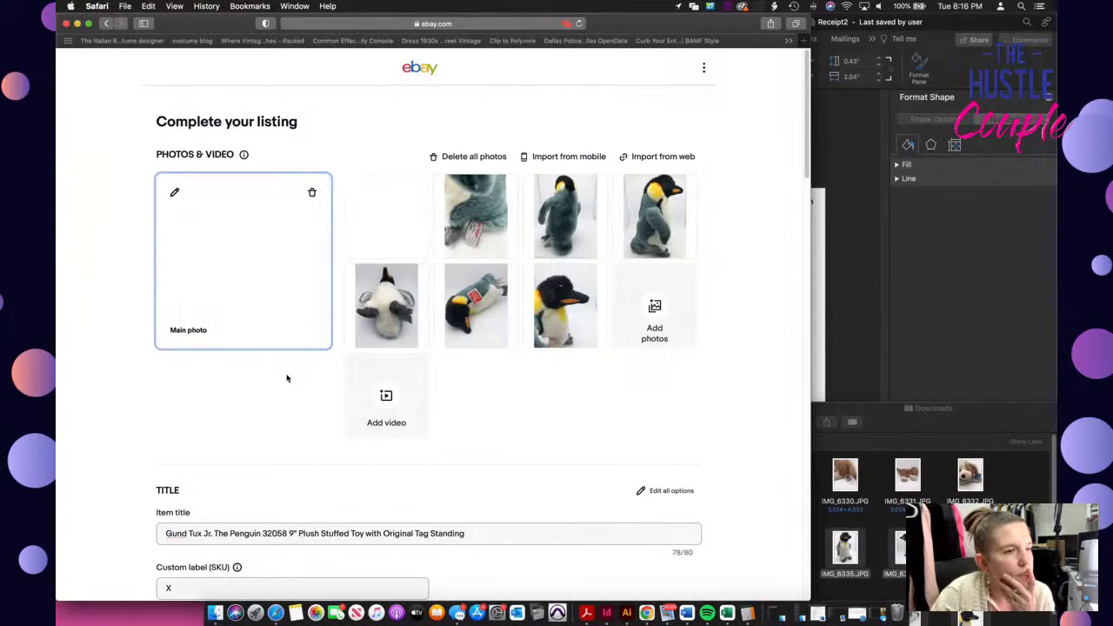
{"action": "left_click", "coordinate": [257, 233]}
{"action": "left_click", "coordinate": [230, 75]}
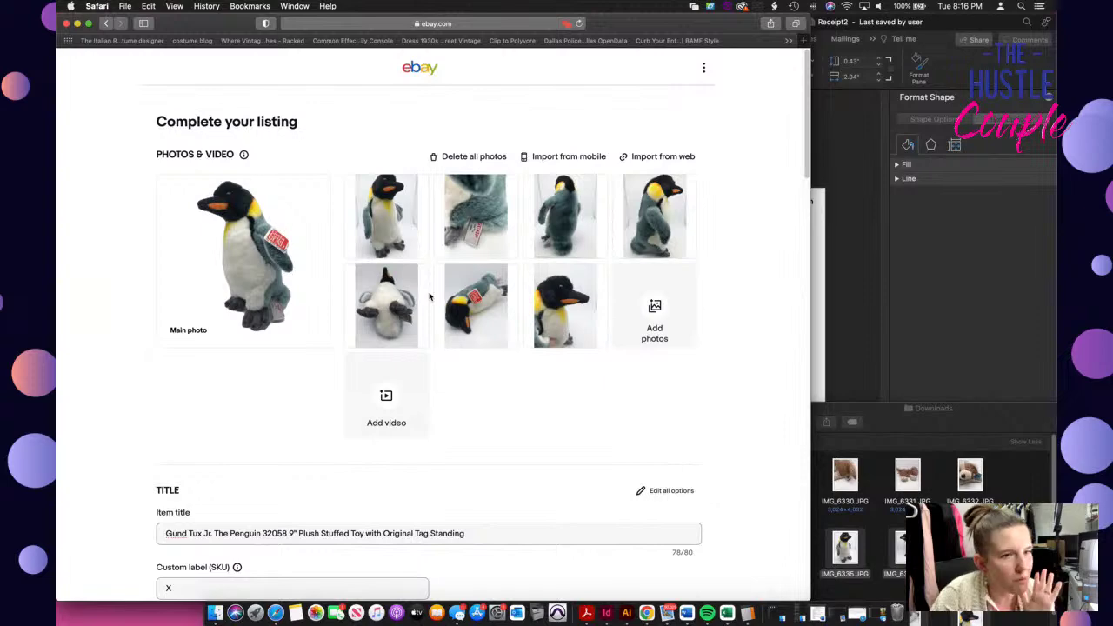
Set the penguin listing's Buy It Now price to $19.95 and keep offers allowed without a minimum or auto-accept amount
{"action": "scroll", "coordinate": [429, 296], "scroll_direction": "down", "scroll_amount": 5}
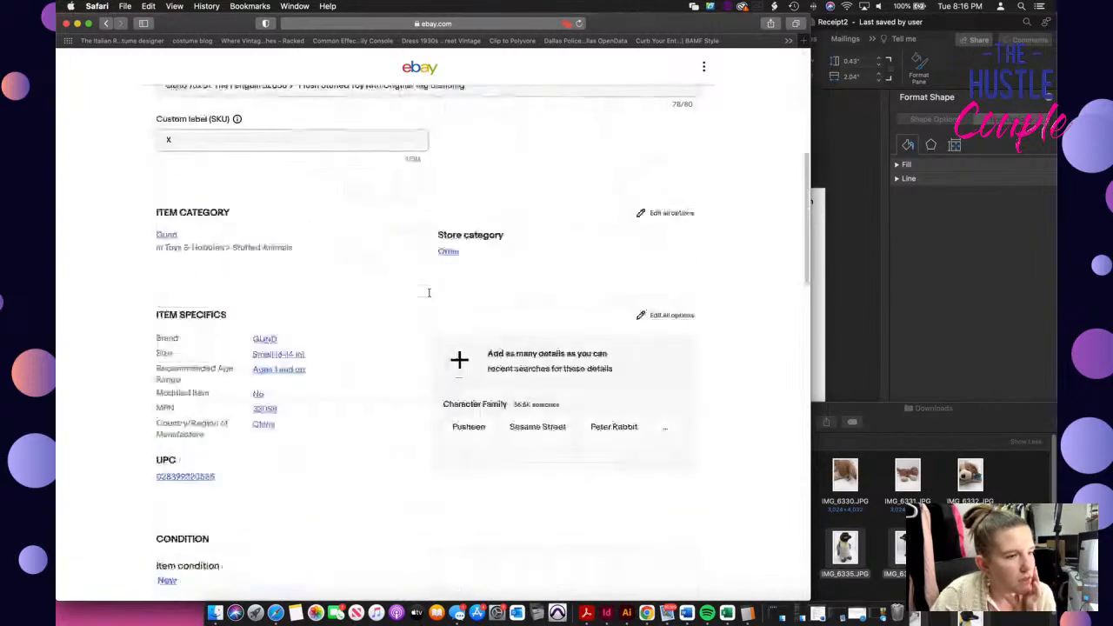
{"action": "scroll", "coordinate": [428, 296], "scroll_direction": "down", "scroll_amount": 4}
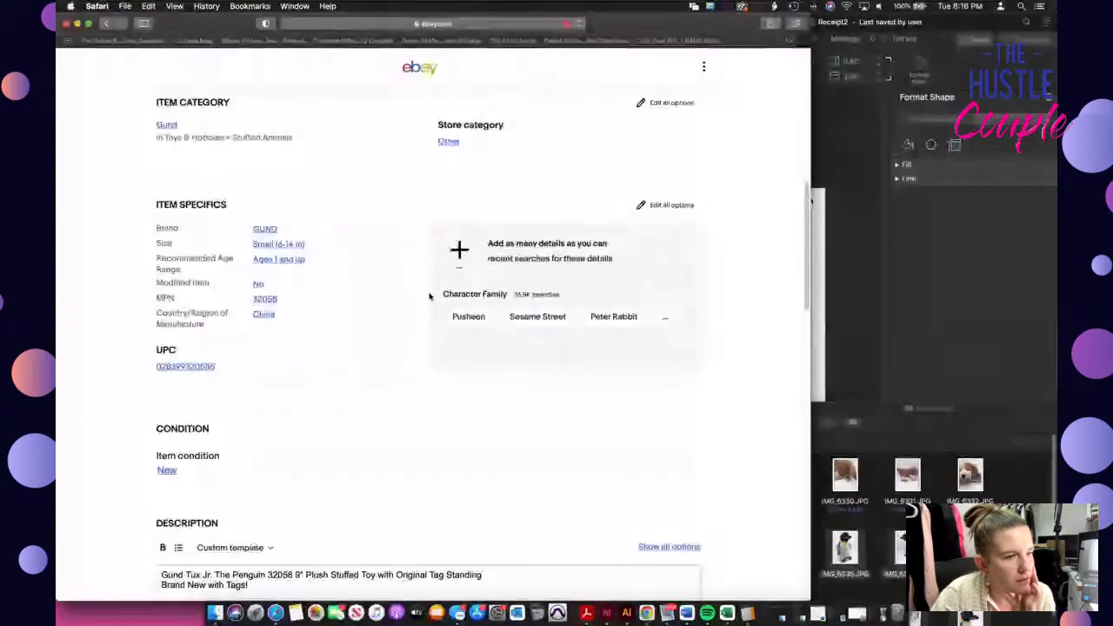
{"action": "scroll", "coordinate": [428, 296], "scroll_direction": "down", "scroll_amount": 7}
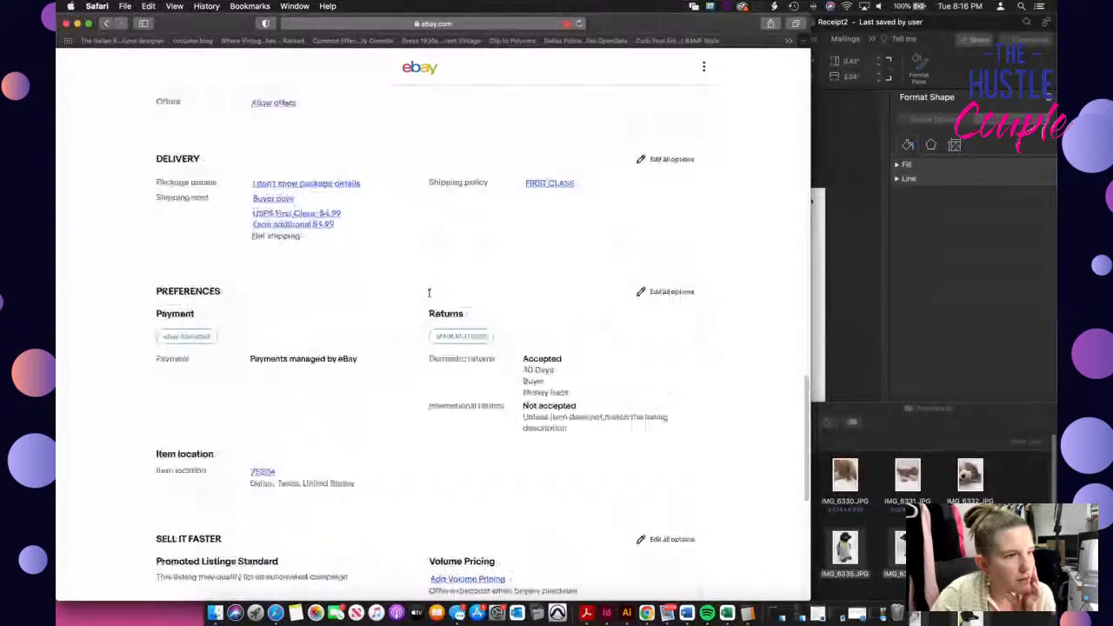
{"action": "scroll", "coordinate": [374, 287], "scroll_direction": "up", "scroll_amount": 2}
{"action": "left_click", "coordinate": [248, 267]}
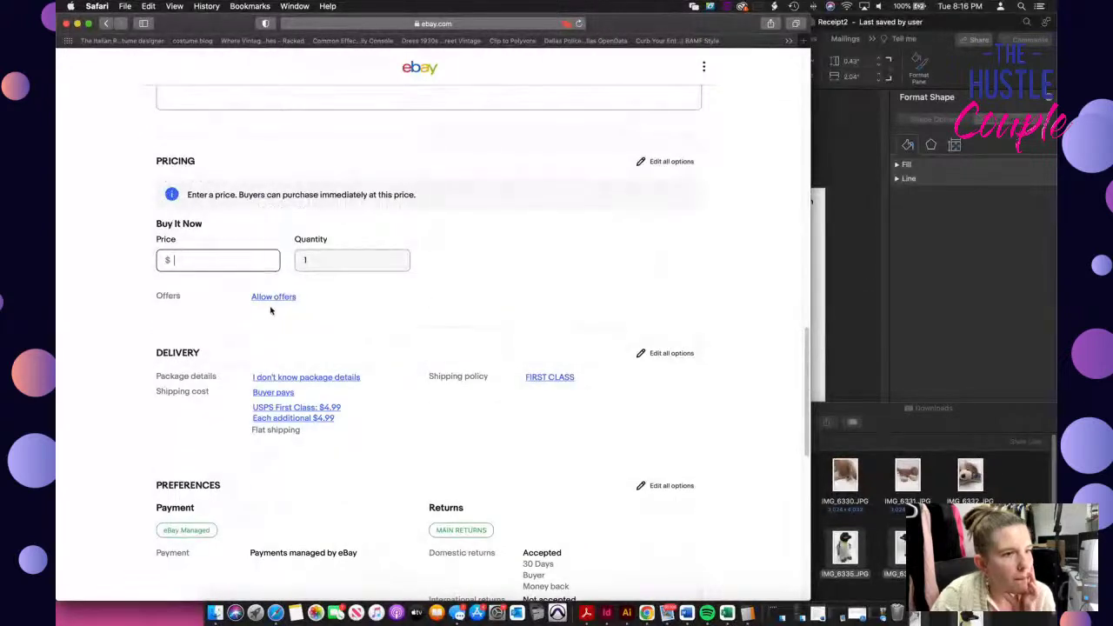
{"action": "left_click", "coordinate": [274, 298]}
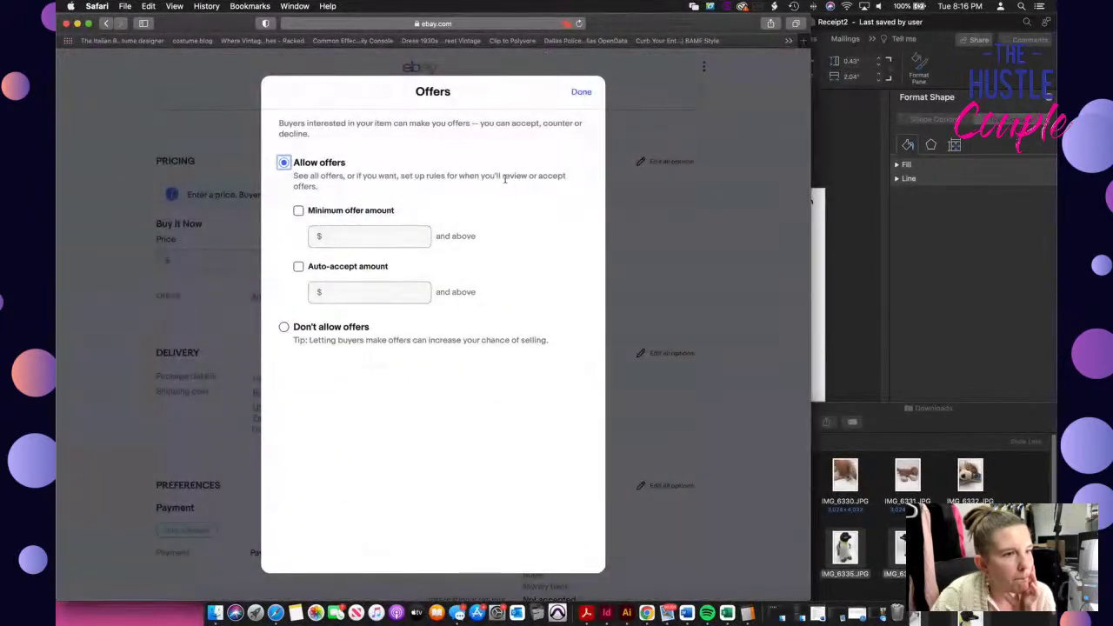
{"action": "left_click", "coordinate": [580, 91]}
{"action": "left_click", "coordinate": [244, 268]}
{"action": "type", "text": "19.95"}
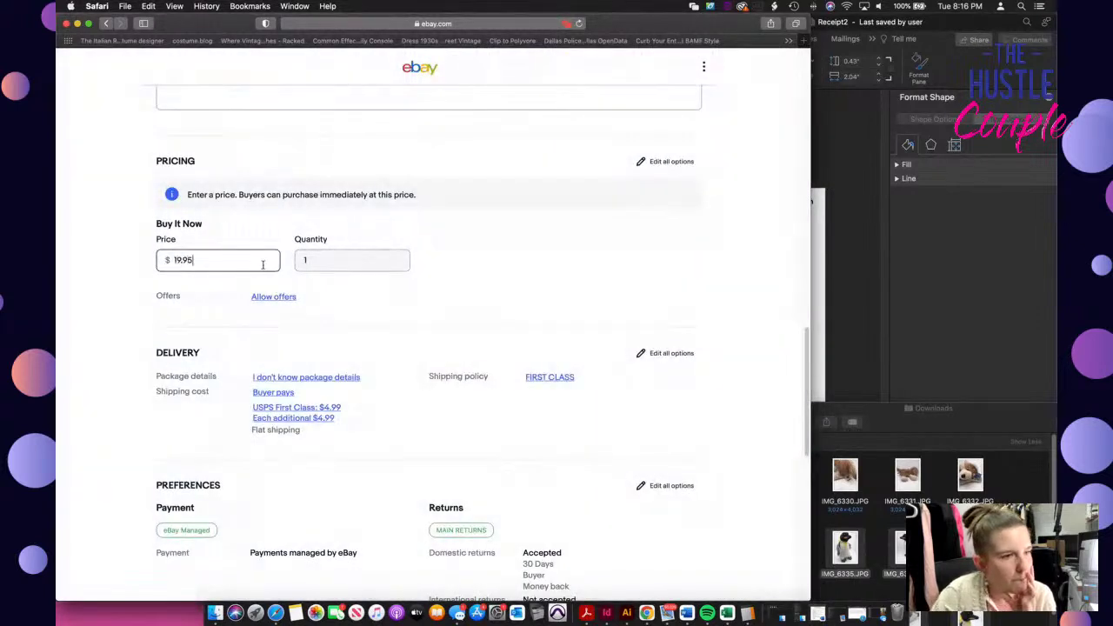
Publish the penguin listing with its existing delivery and return preferences, and close the confirmation
{"action": "scroll", "coordinate": [336, 338], "scroll_direction": "down", "scroll_amount": 1}
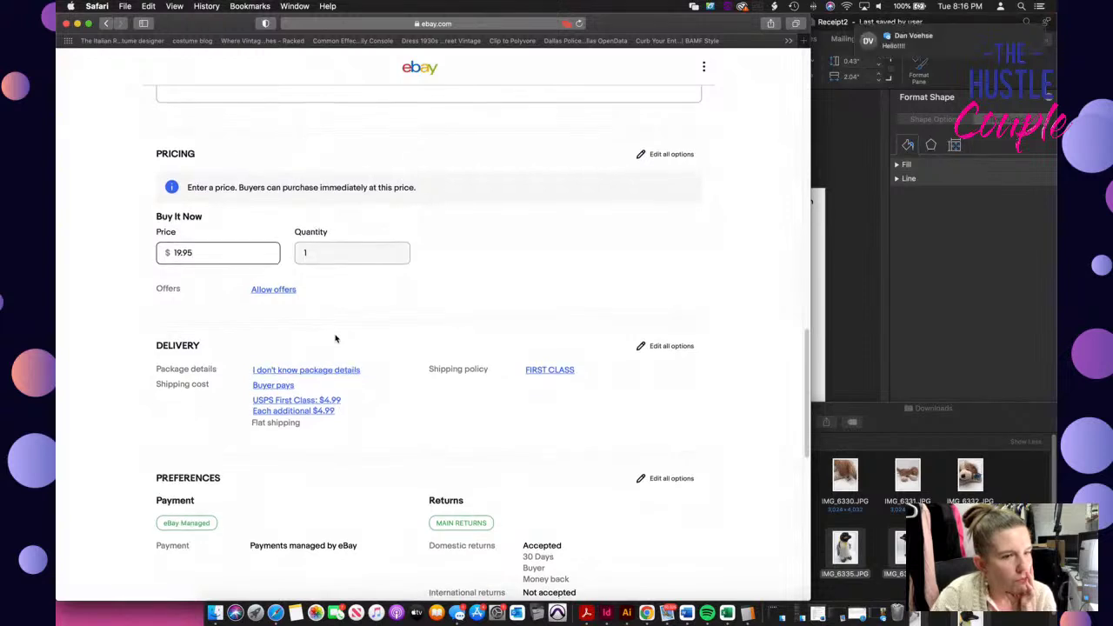
{"action": "scroll", "coordinate": [335, 338], "scroll_direction": "down", "scroll_amount": 3}
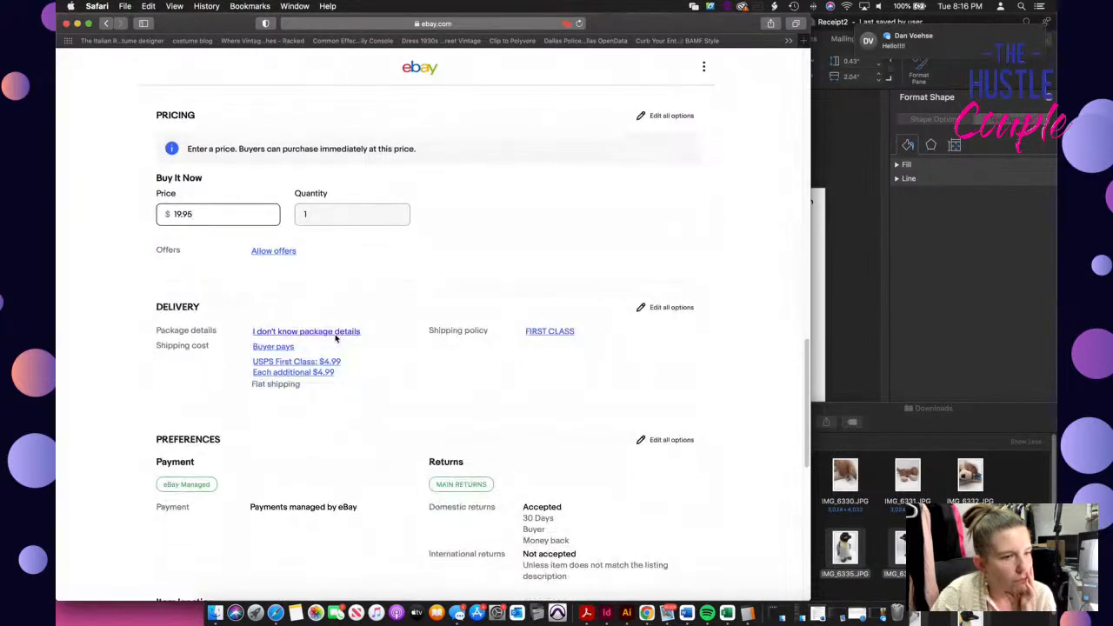
{"action": "scroll", "coordinate": [336, 338], "scroll_direction": "down", "scroll_amount": 7}
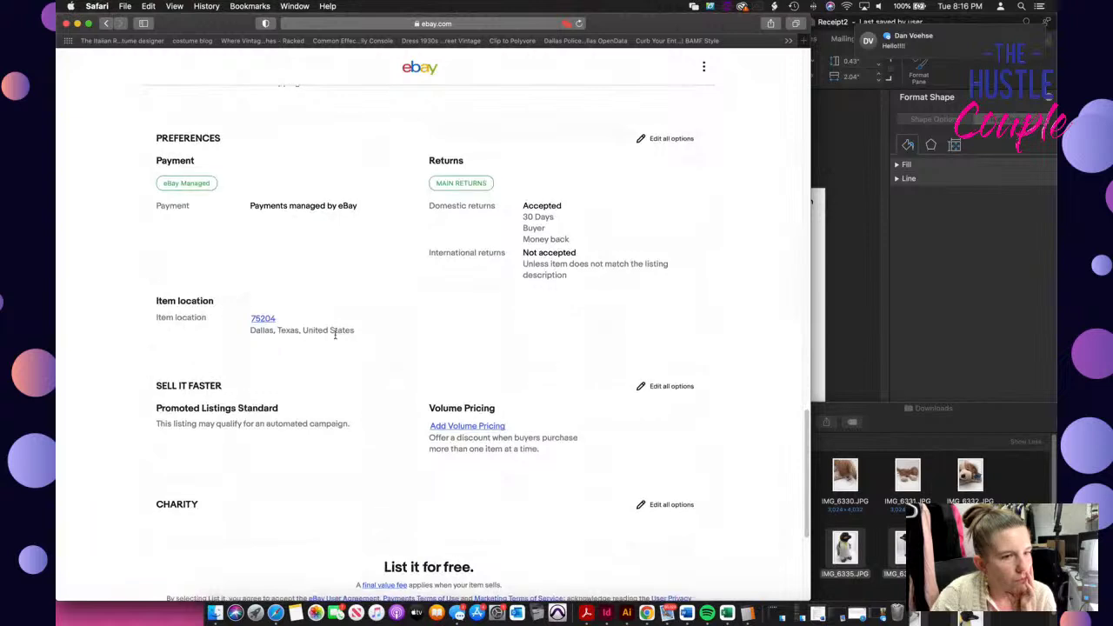
{"action": "scroll", "coordinate": [335, 338], "scroll_direction": "down", "scroll_amount": 6}
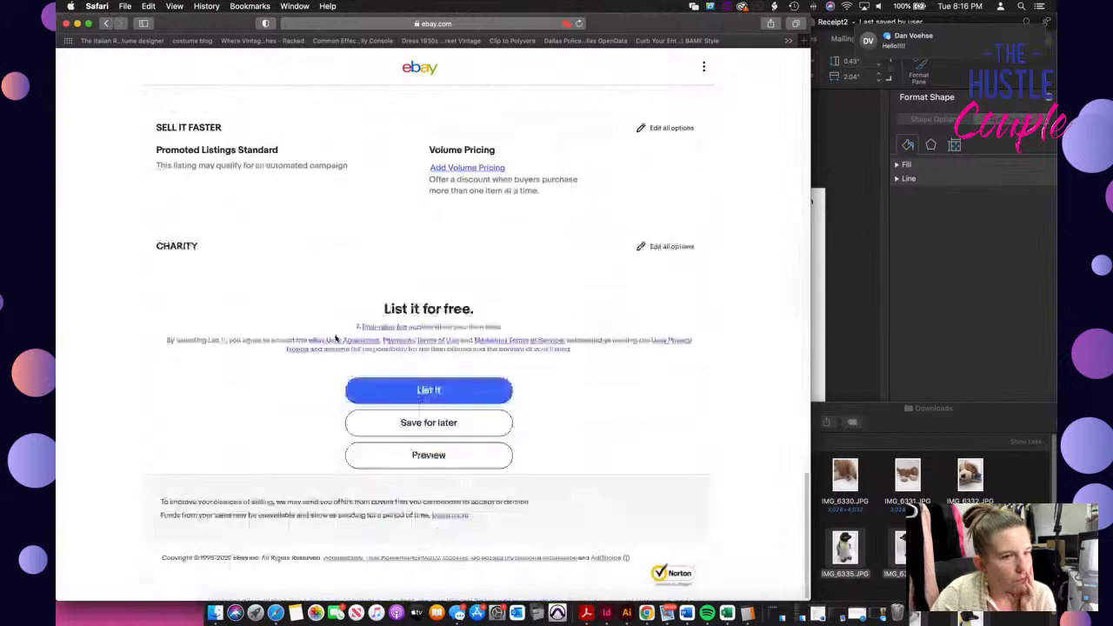
{"action": "left_click", "coordinate": [396, 383]}
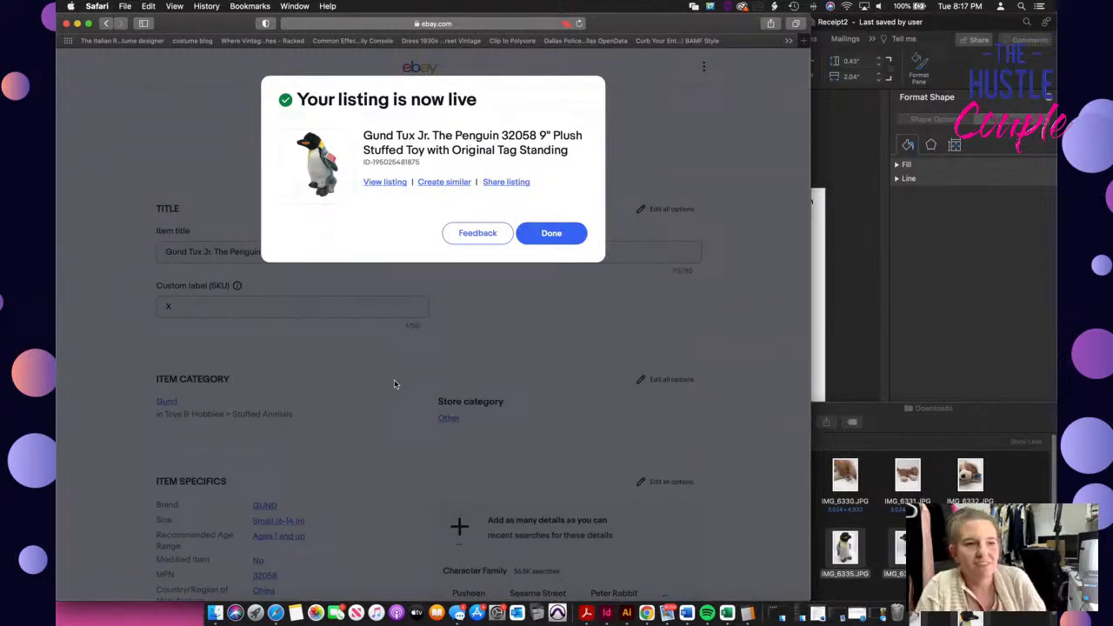
{"action": "left_click", "coordinate": [561, 242]}
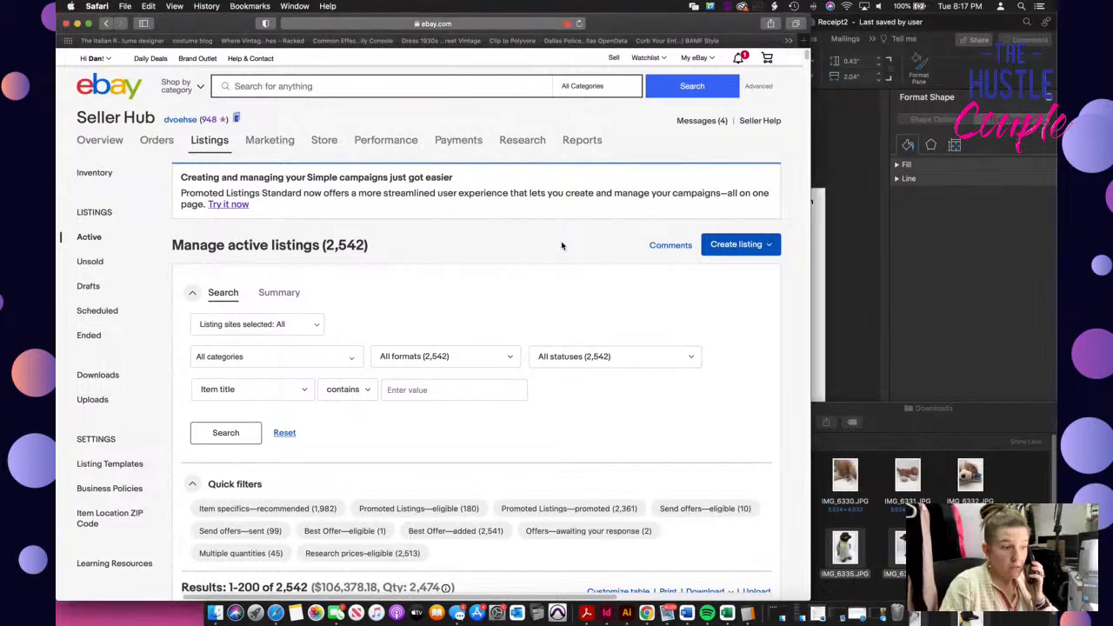
Add the co-host's camera to the live stream in Restream Studio, and restore the eBay window to view
{"action": "left_click_drag", "start_coordinate": [624, 29], "coordinate": [630, 553]}
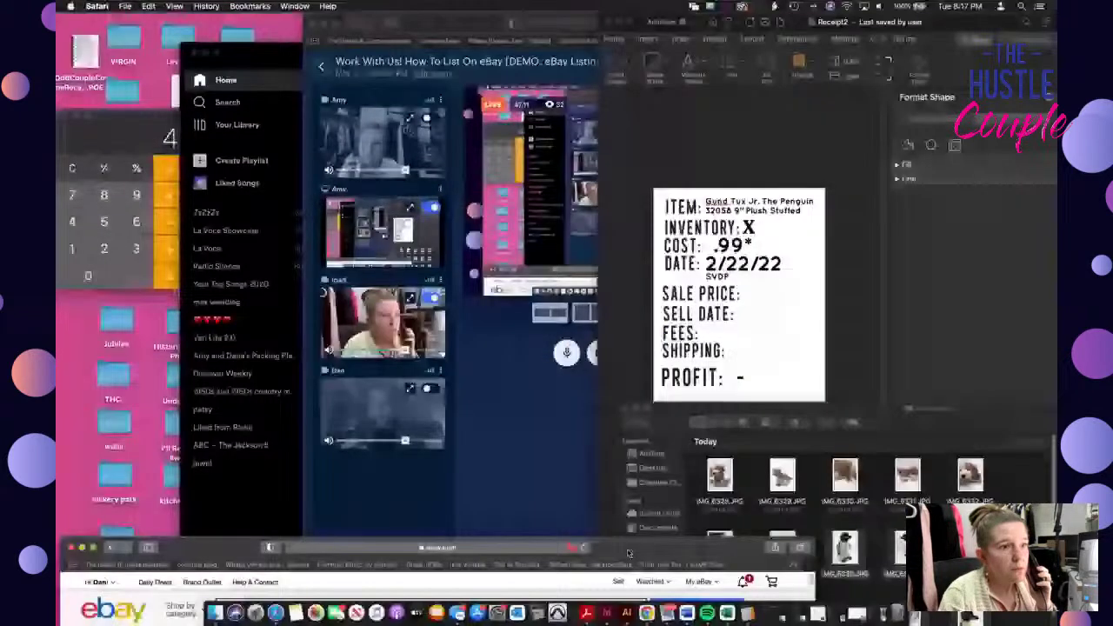
{"action": "left_click", "coordinate": [450, 380]}
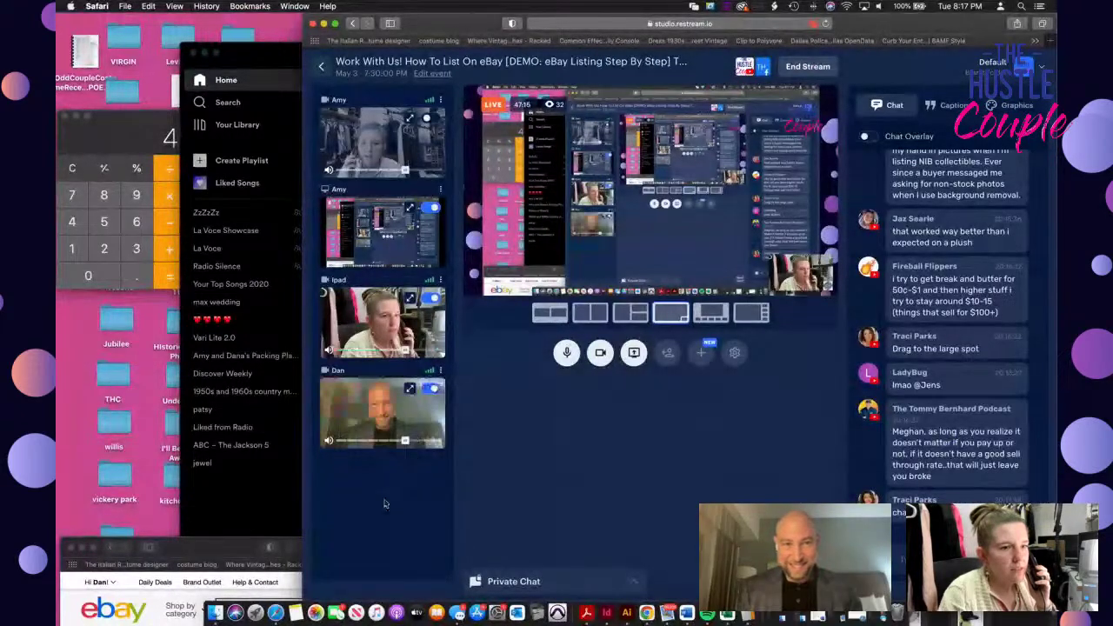
{"action": "left_click_drag", "start_coordinate": [174, 547], "coordinate": [187, 23]}
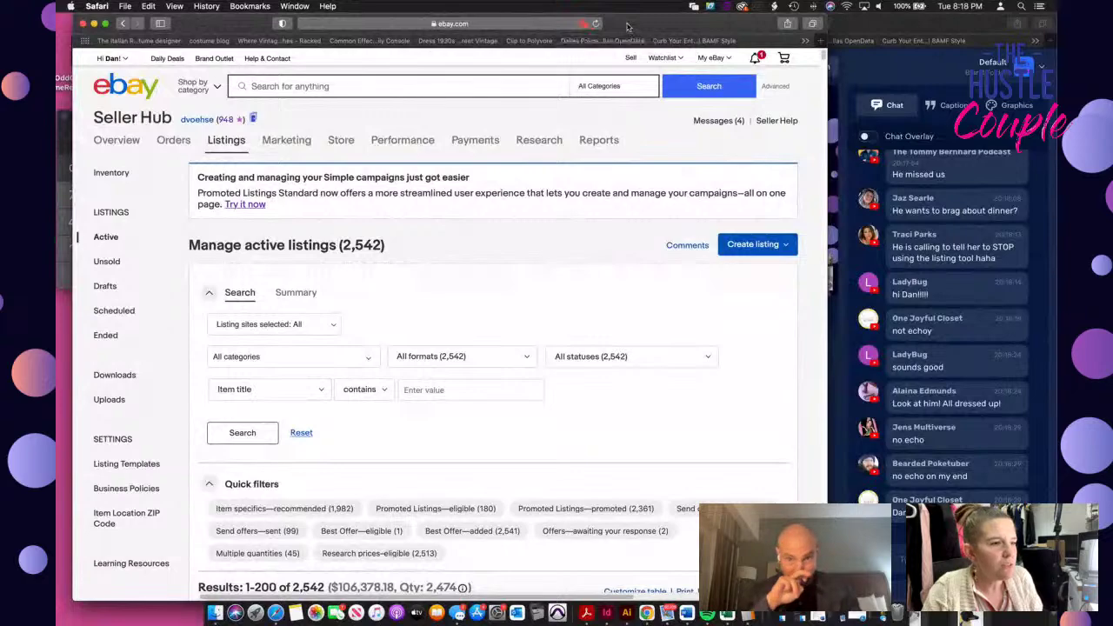
Bring up the Receipt2 document in Word to view the penguin's item label, and return to the eBay window
{"action": "mouse_move", "coordinate": [626, 27]}
{"action": "left_mouse_down"}
{"action": "mouse_move", "coordinate": [849, 70]}
{"action": "mouse_move", "coordinate": [639, 444]}
{"action": "mouse_move", "coordinate": [644, 5]}
{"action": "mouse_move", "coordinate": [625, 5]}
{"action": "left_mouse_up"}
{"action": "left_click", "coordinate": [686, 613]}
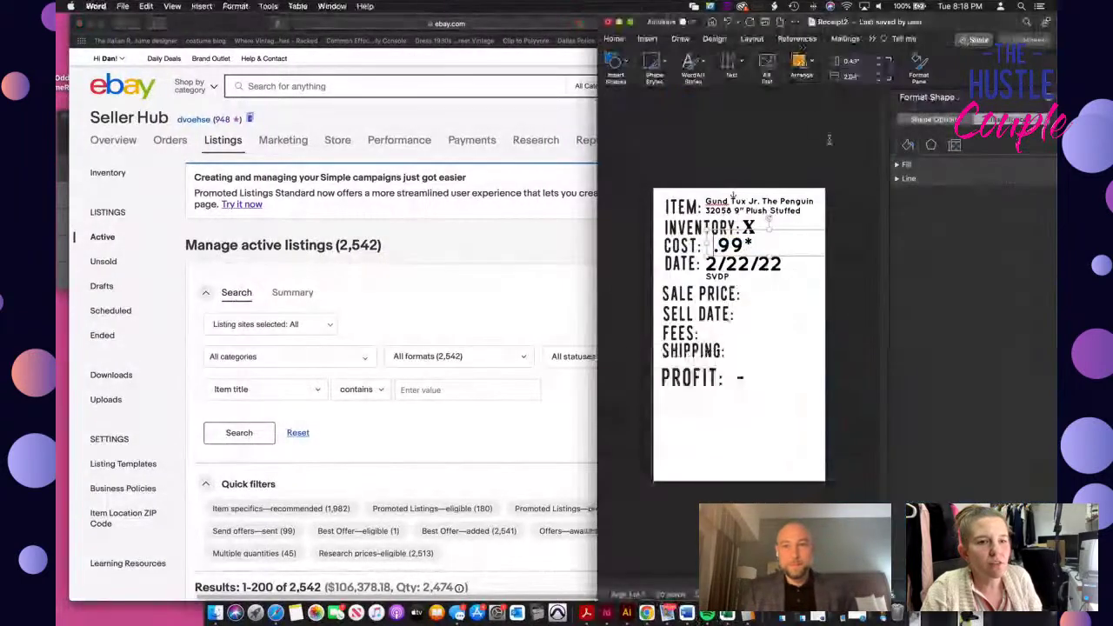
{"action": "double_click", "coordinate": [253, 23]}
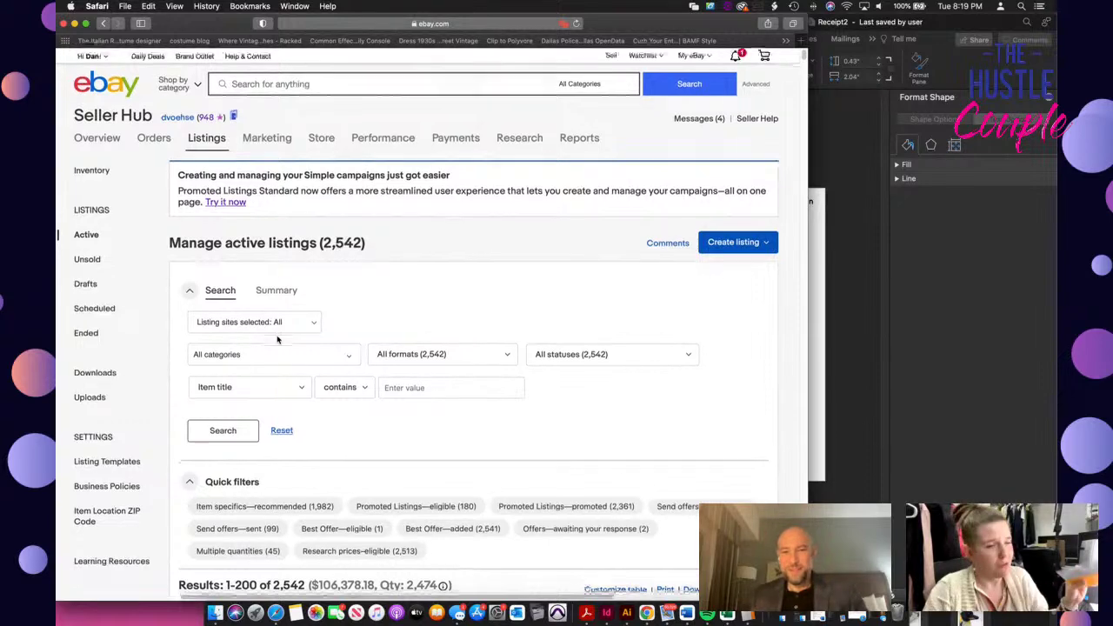
Open the saved listing drafts in Seller Hub and resume the Kodak Advantix 4-roll film draft
{"action": "scroll", "coordinate": [277, 339], "scroll_direction": "down", "scroll_amount": 3}
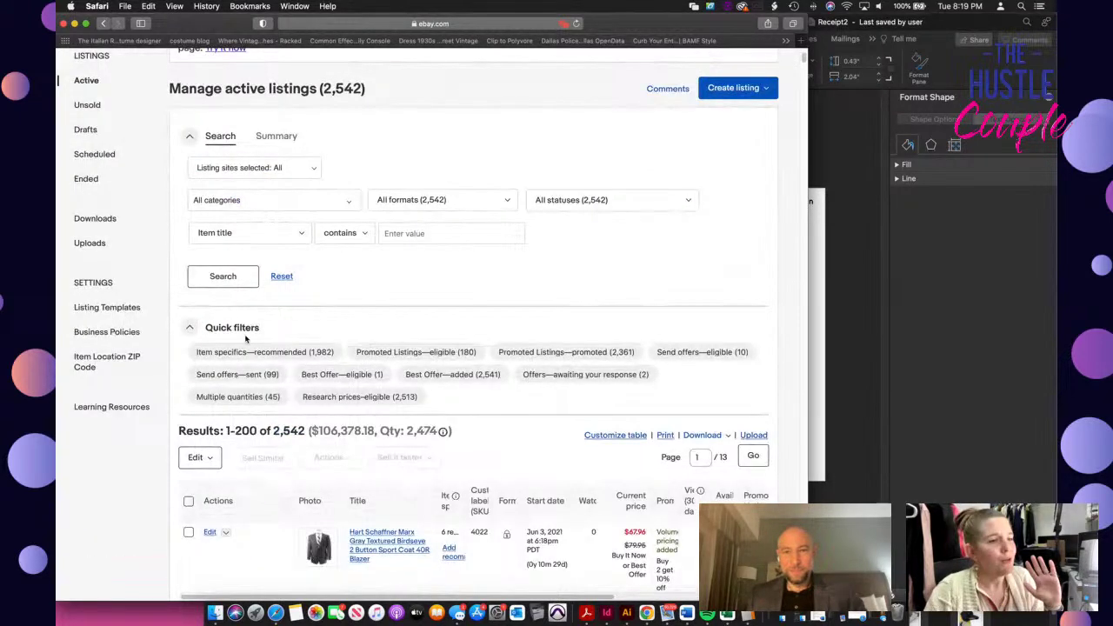
{"action": "scroll", "coordinate": [98, 228], "scroll_direction": "up", "scroll_amount": 2}
{"action": "left_click", "coordinate": [90, 230]}
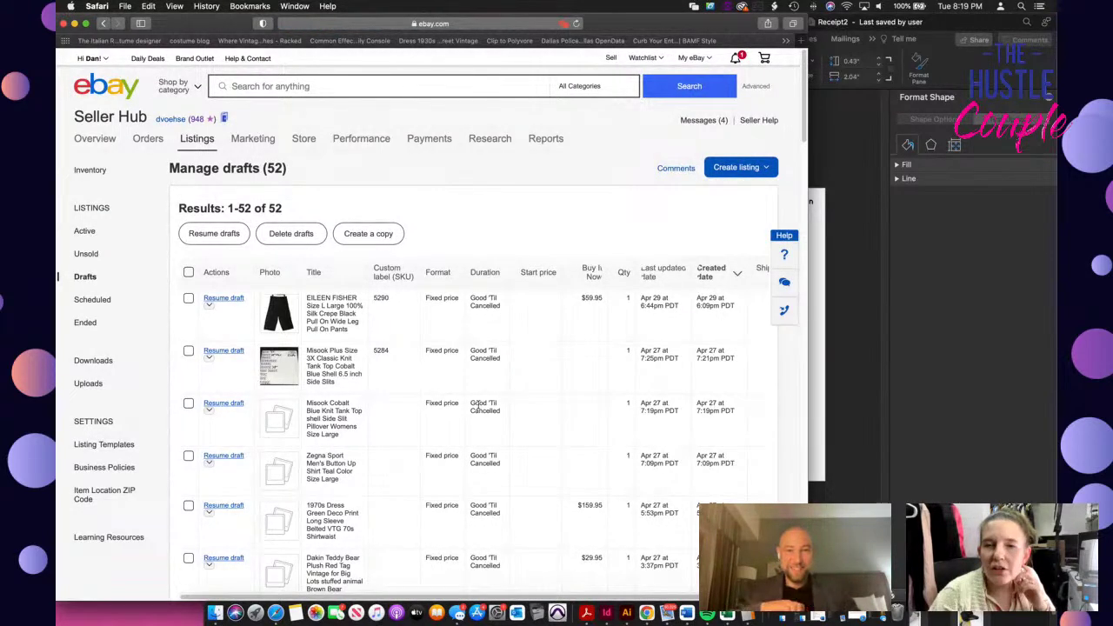
{"action": "scroll", "coordinate": [473, 412], "scroll_direction": "down", "scroll_amount": 5}
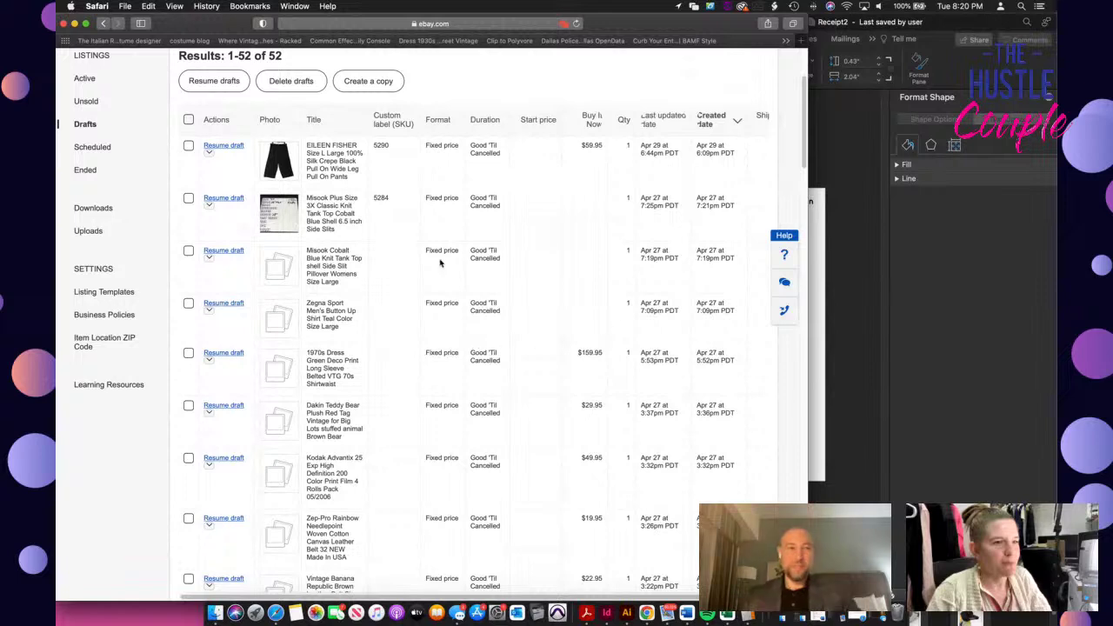
{"action": "scroll", "coordinate": [463, 344], "scroll_direction": "down", "scroll_amount": 2}
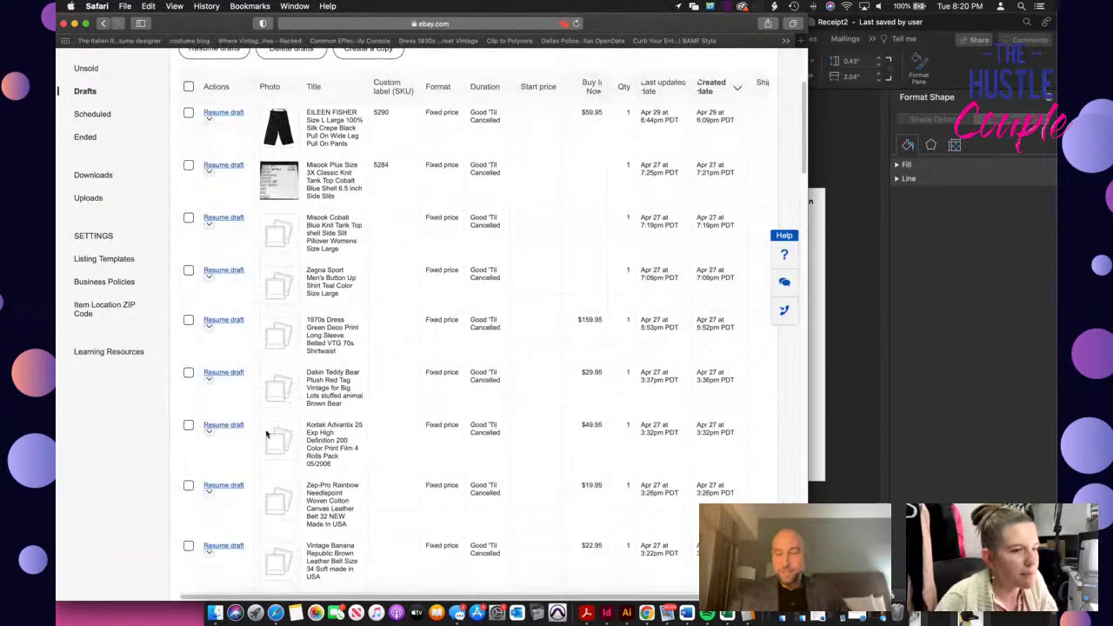
{"action": "left_click", "coordinate": [235, 426]}
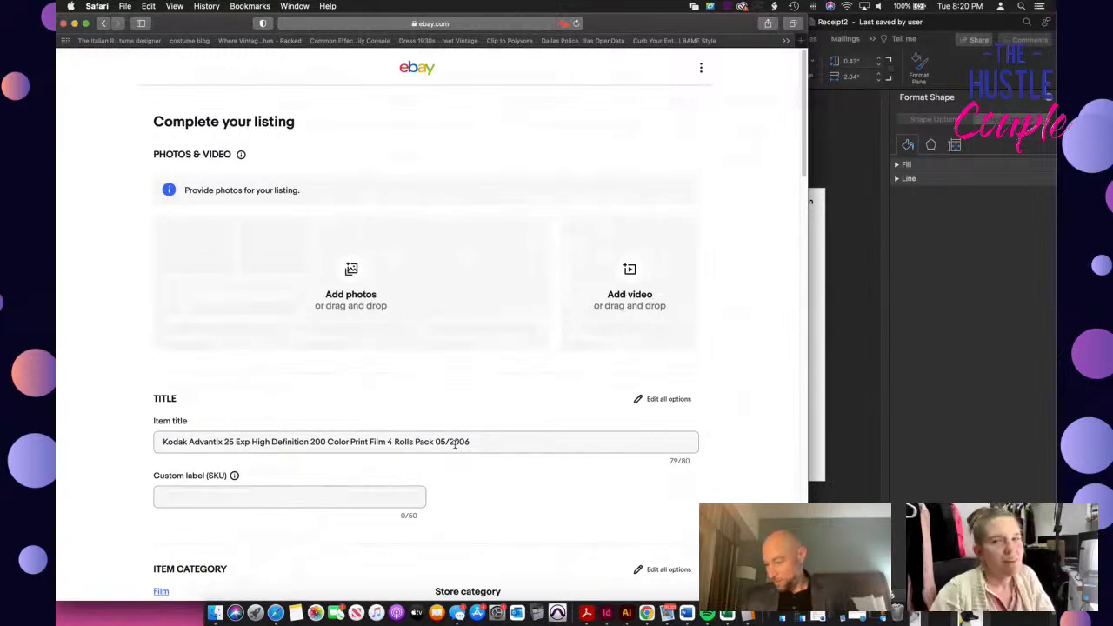
Set the custom label (SKU) of the Kodak film listing to 2208, leaving the item title as it is
{"action": "left_click", "coordinate": [482, 437]}
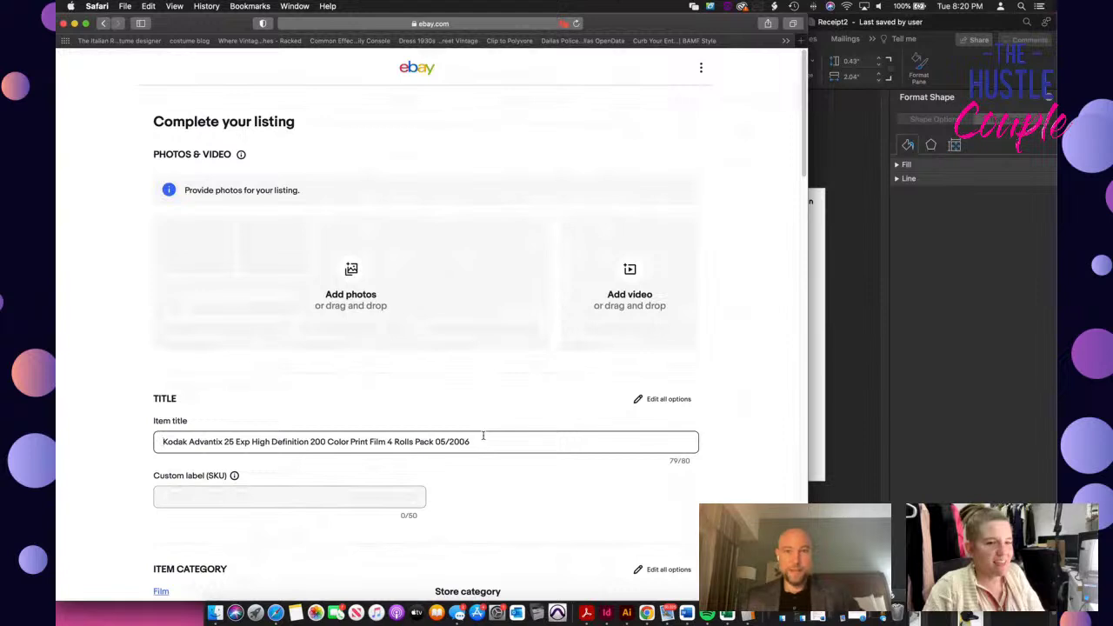
{"action": "triple_click", "coordinate": [477, 442]}
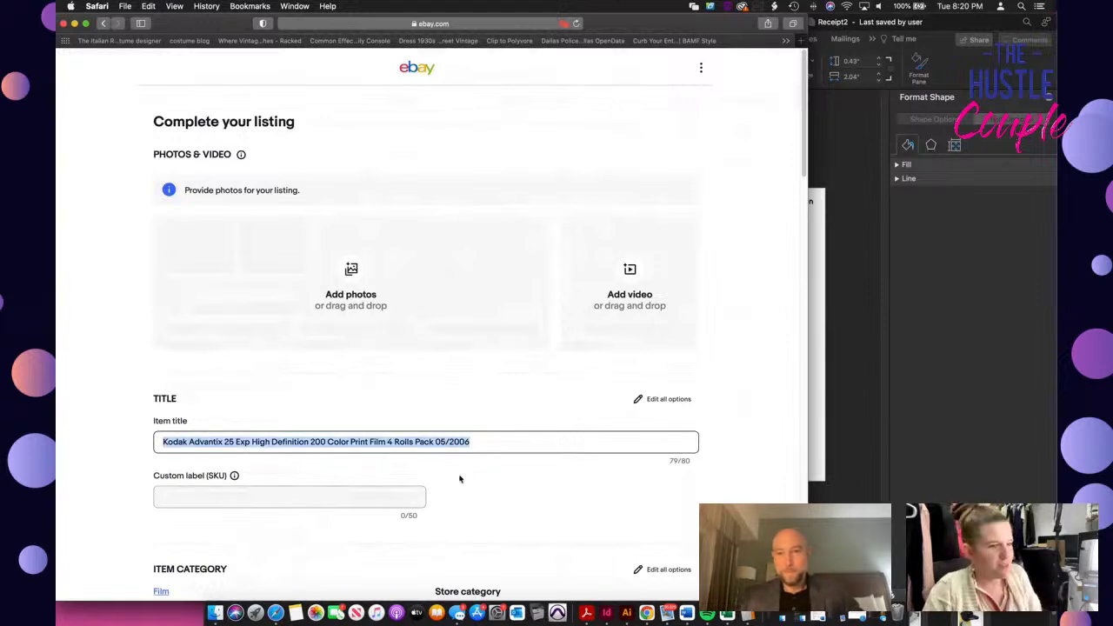
{"action": "left_click", "coordinate": [372, 499]}
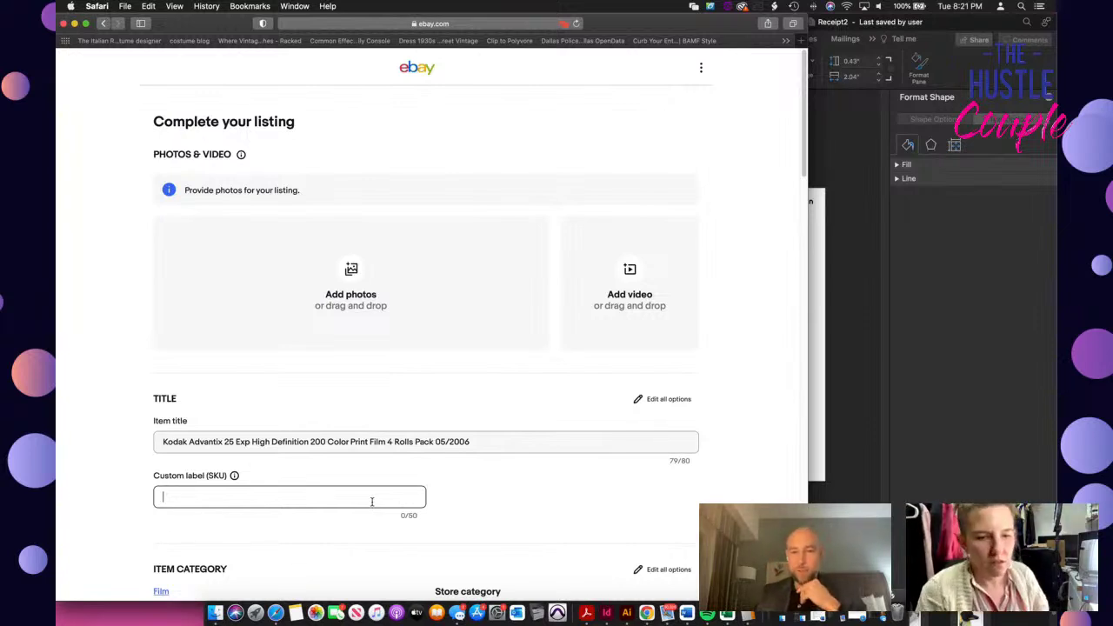
{"action": "type", "text": "2208"}
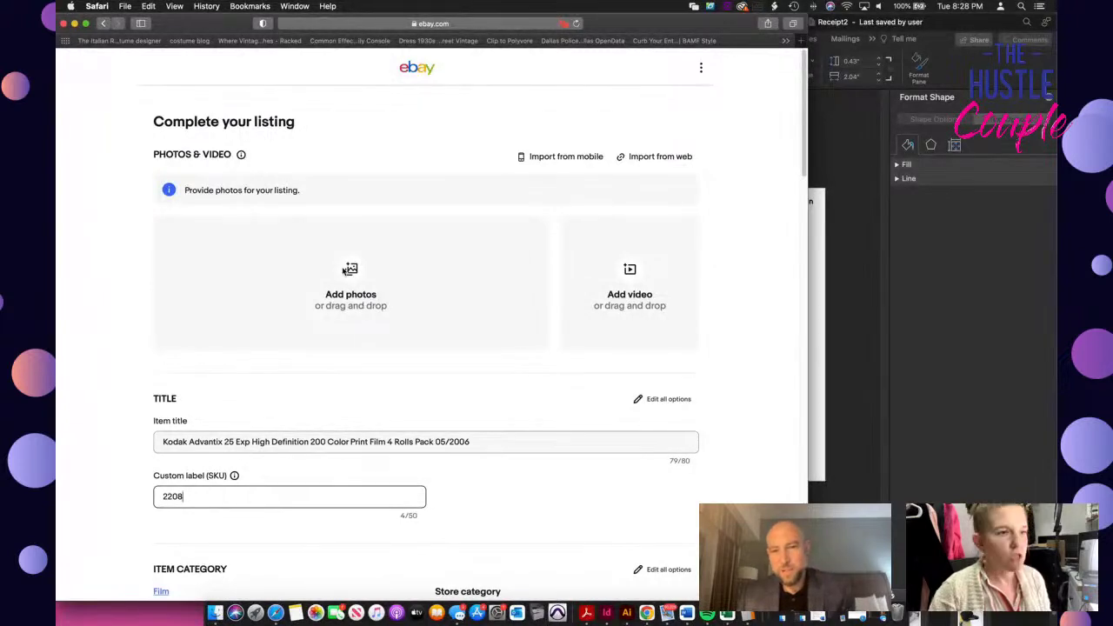
Add the six Kodak film photos, starting with IMG_6344.JPG, from the Downloads folder to the listing
{"action": "left_click", "coordinate": [341, 296]}
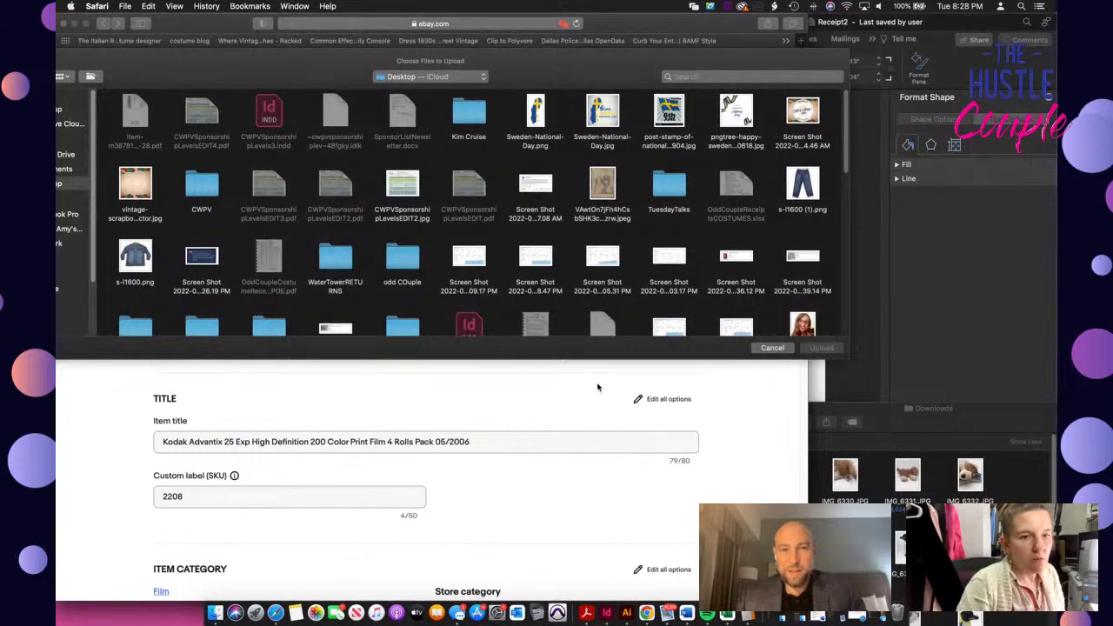
{"action": "left_click", "coordinate": [772, 348]}
{"action": "left_click_drag", "start_coordinate": [929, 422], "coordinate": [930, 185]}
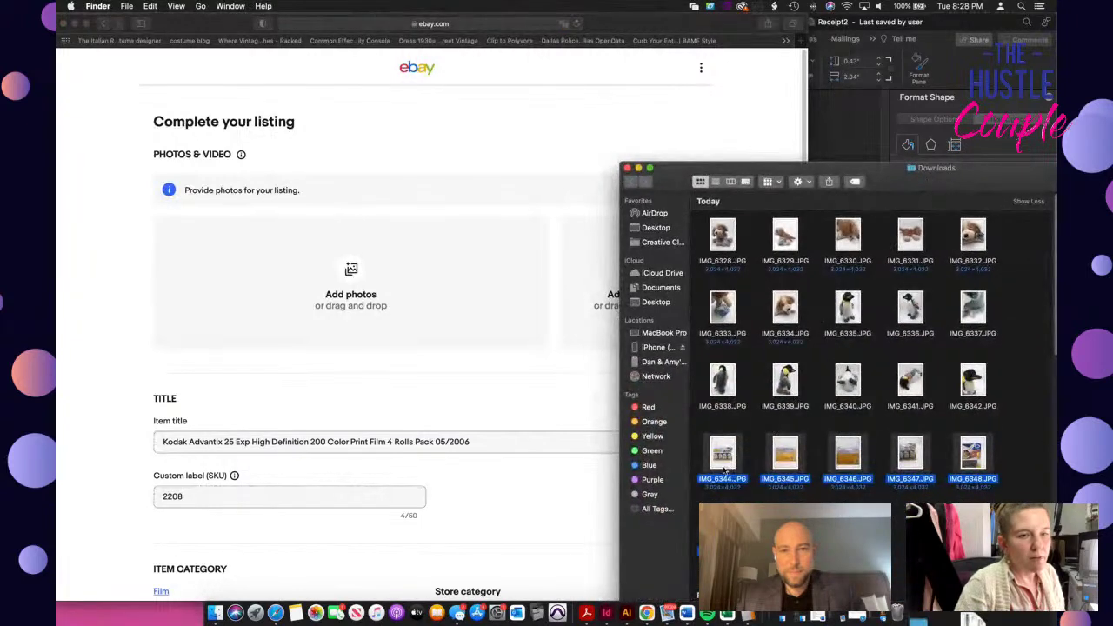
{"action": "left_click_drag", "start_coordinate": [714, 464], "coordinate": [408, 296]}
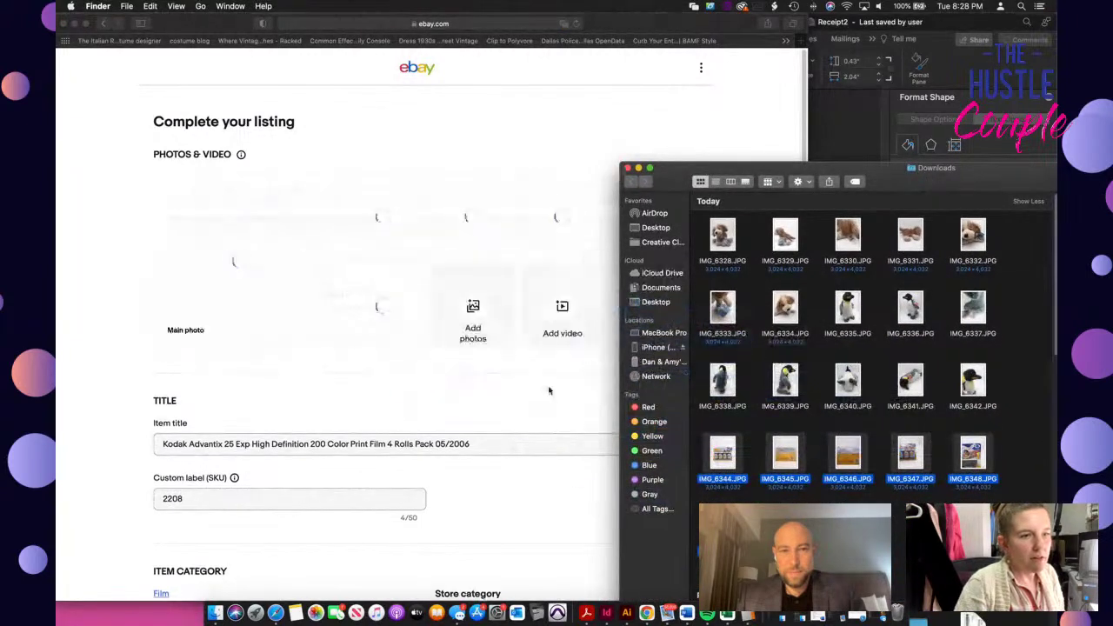
{"action": "left_click", "coordinate": [694, 123]}
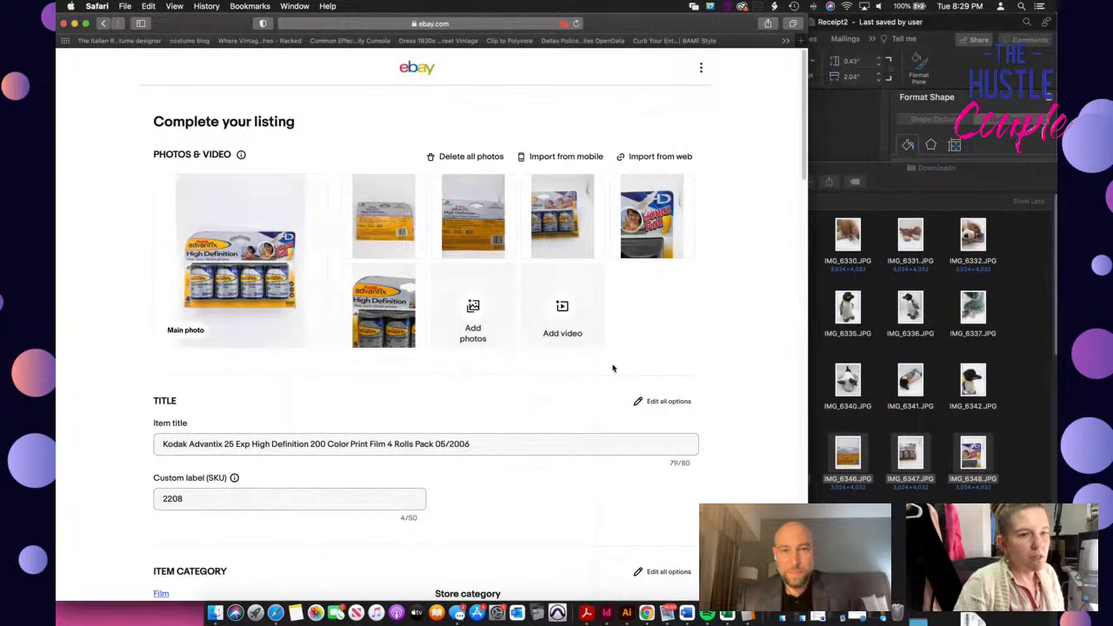
Raise the main Kodak film photo's brightness to 16 and contrast to 8, and save the edited photo
{"action": "mouse_move", "coordinate": [259, 307]}
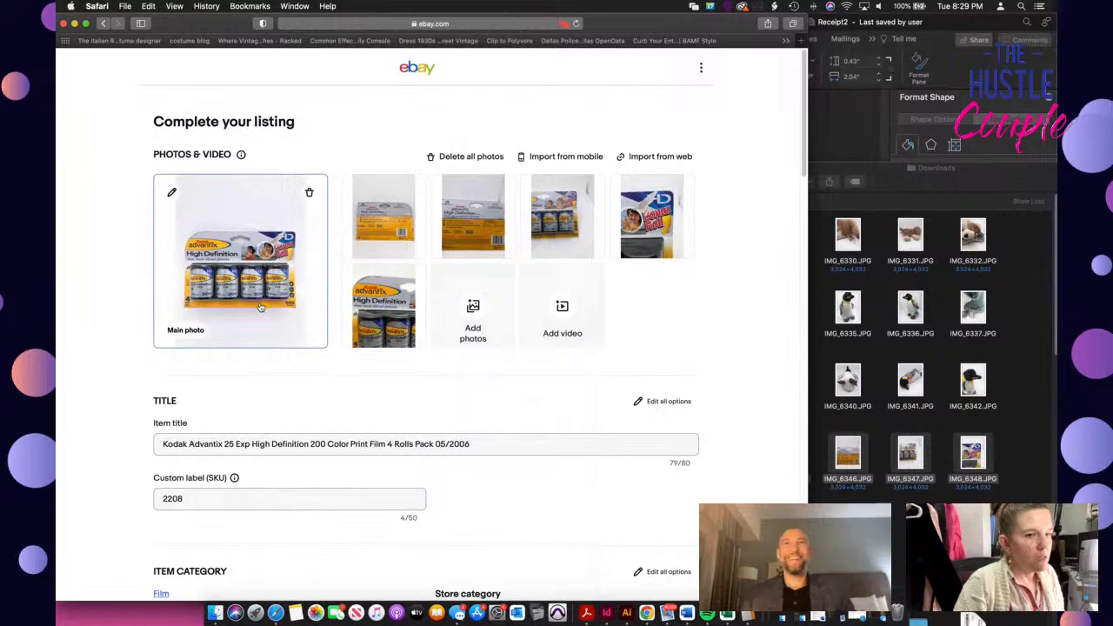
{"action": "left_click", "coordinate": [259, 307]}
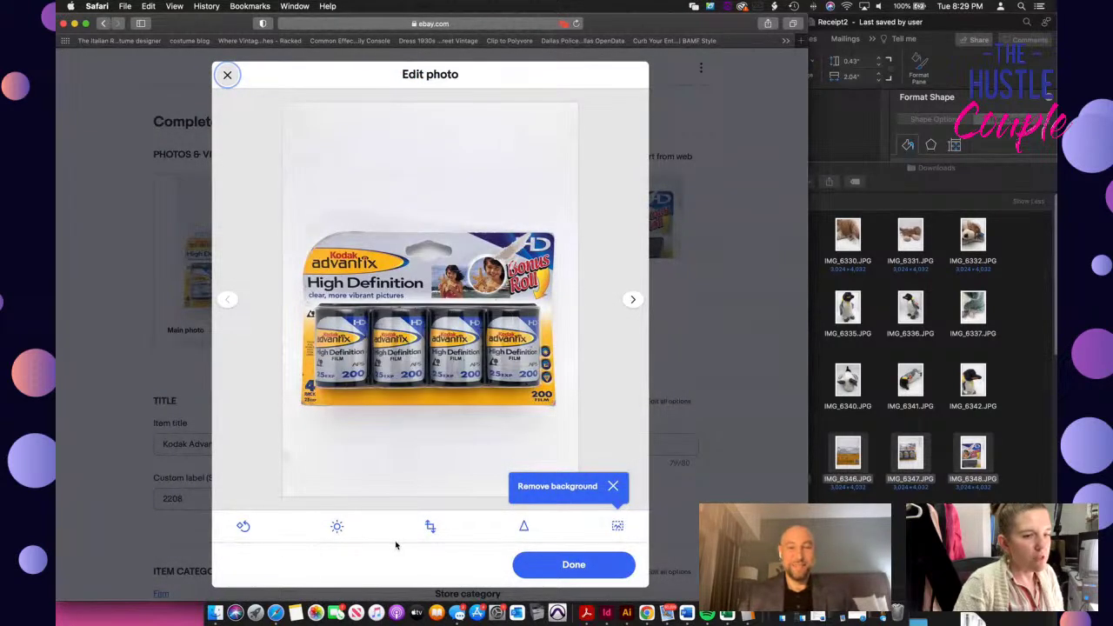
{"action": "left_click", "coordinate": [336, 526]}
{"action": "left_click_drag", "start_coordinate": [437, 463], "coordinate": [436, 500]}
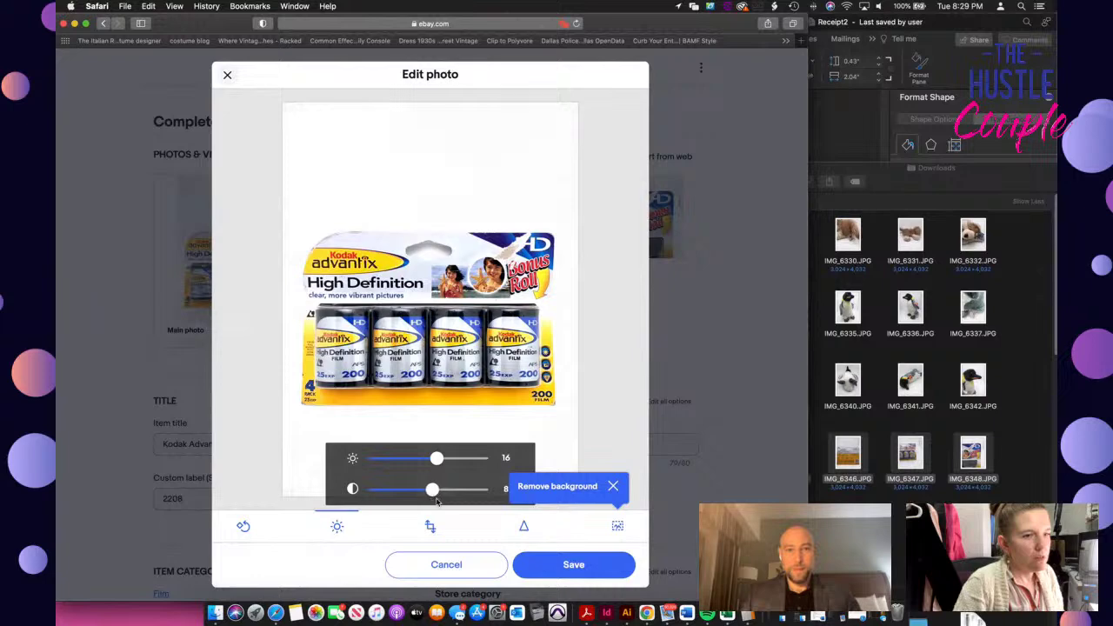
{"action": "left_click", "coordinate": [565, 567]}
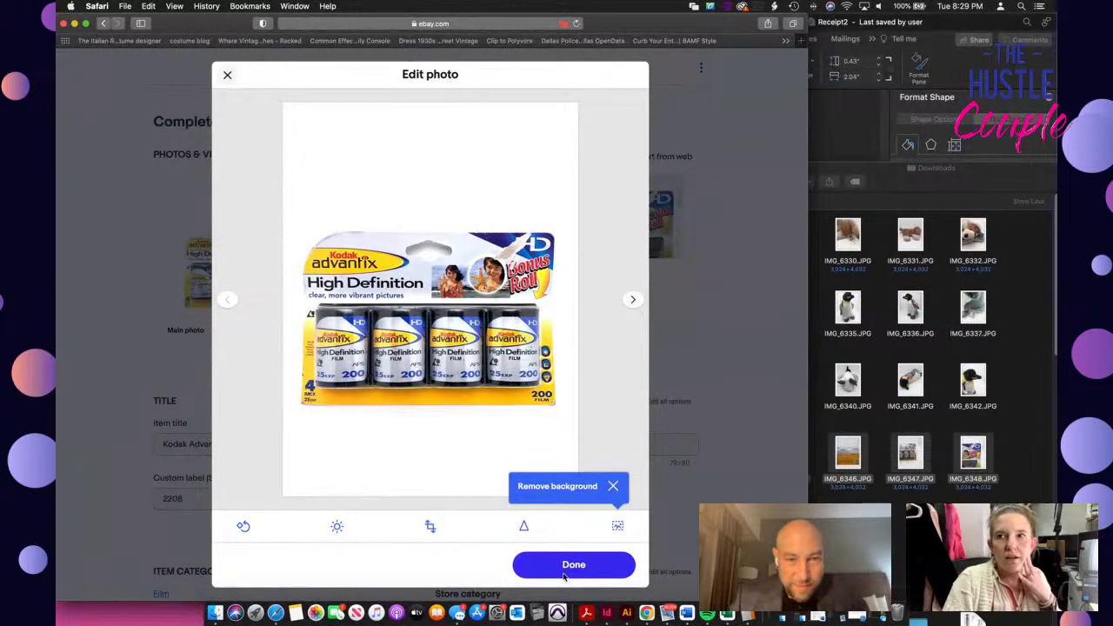
{"action": "left_click", "coordinate": [576, 567]}
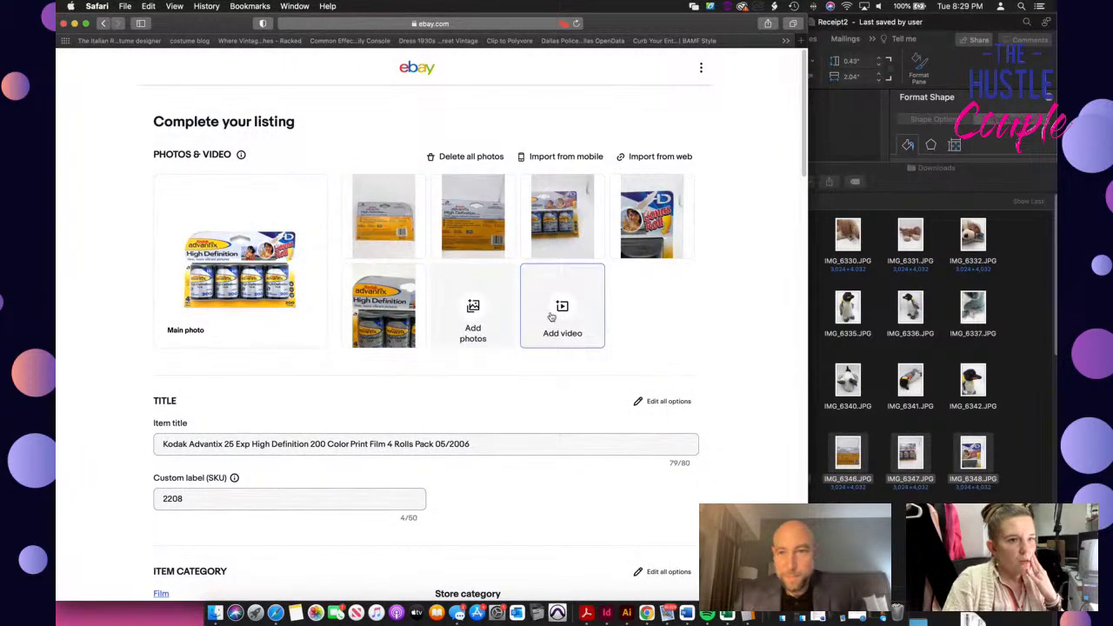
Review the Kodak film listing's title, item specifics, condition and description sections
{"action": "scroll", "coordinate": [554, 311], "scroll_direction": "down", "scroll_amount": 1}
{"action": "scroll", "coordinate": [551, 315], "scroll_direction": "down", "scroll_amount": 3}
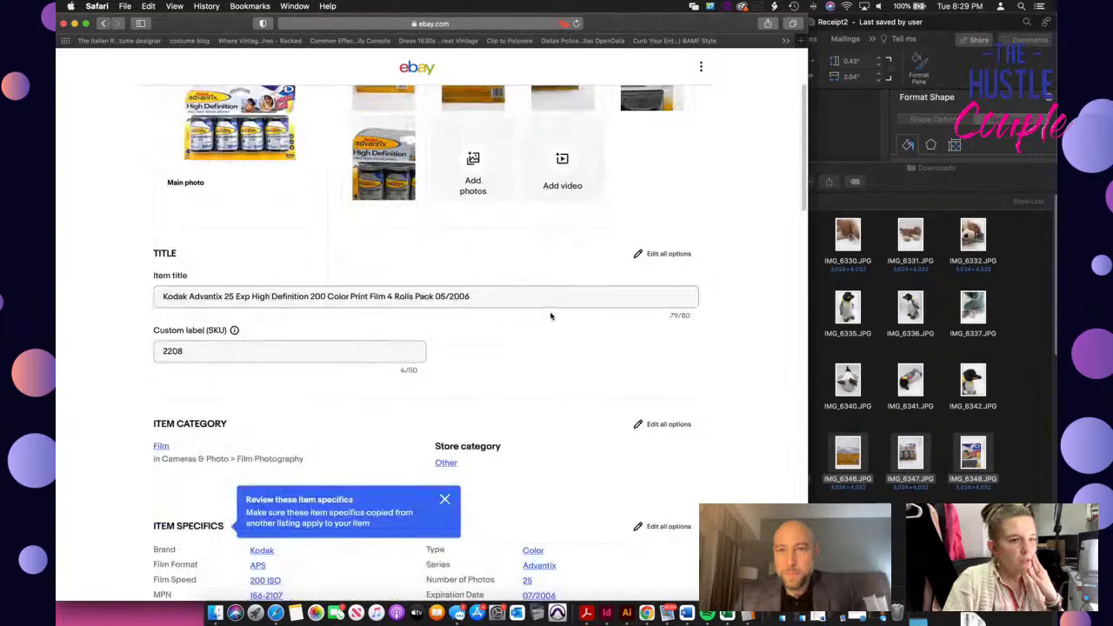
{"action": "scroll", "coordinate": [550, 304], "scroll_direction": "down", "scroll_amount": 1}
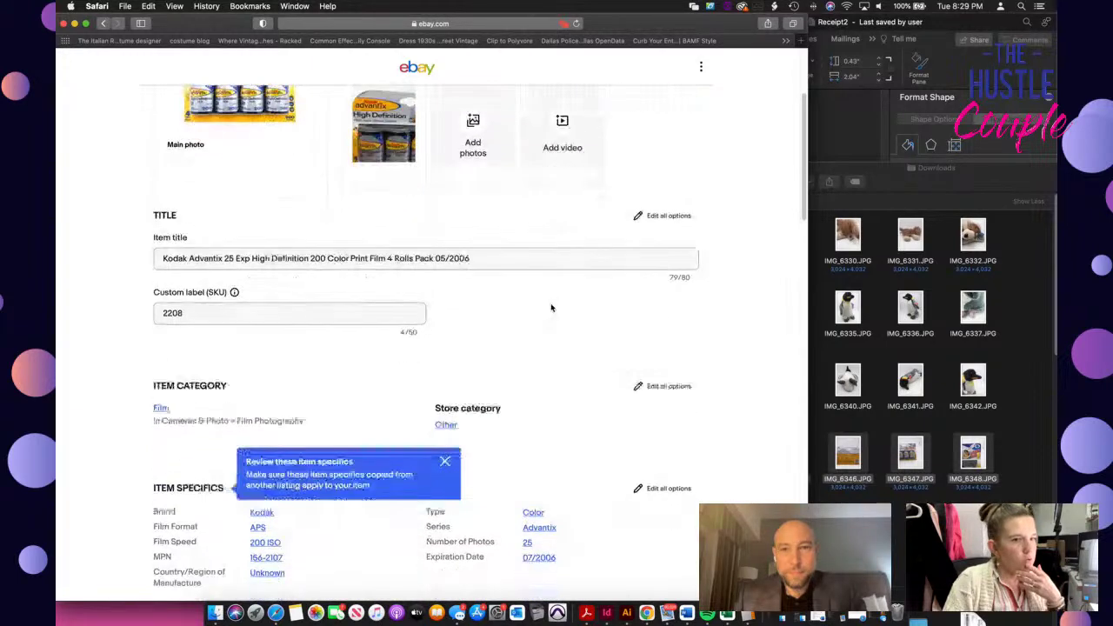
{"action": "scroll", "coordinate": [550, 307], "scroll_direction": "down", "scroll_amount": 1}
{"action": "scroll", "coordinate": [550, 308], "scroll_direction": "down", "scroll_amount": 7}
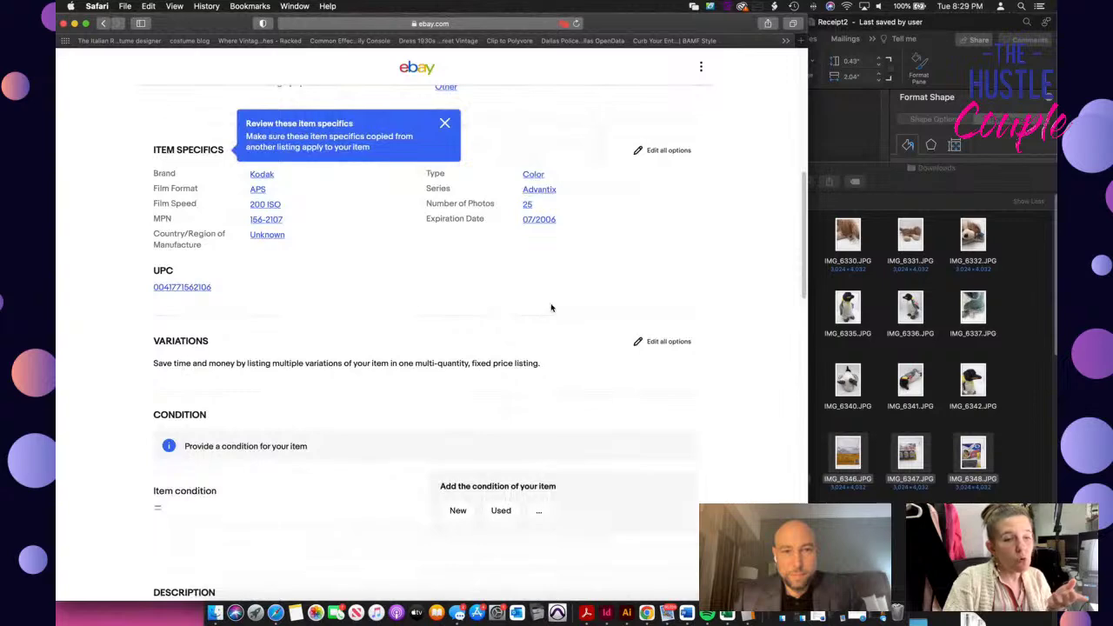
{"action": "scroll", "coordinate": [550, 307], "scroll_direction": "down", "scroll_amount": 1}
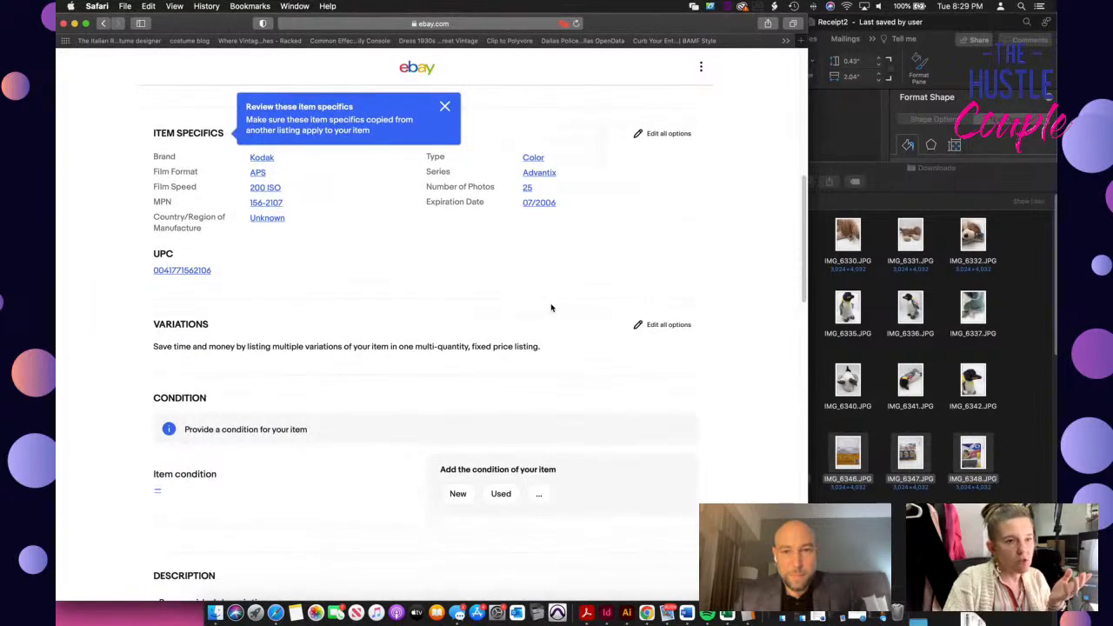
{"action": "scroll", "coordinate": [551, 308], "scroll_direction": "down", "scroll_amount": 7}
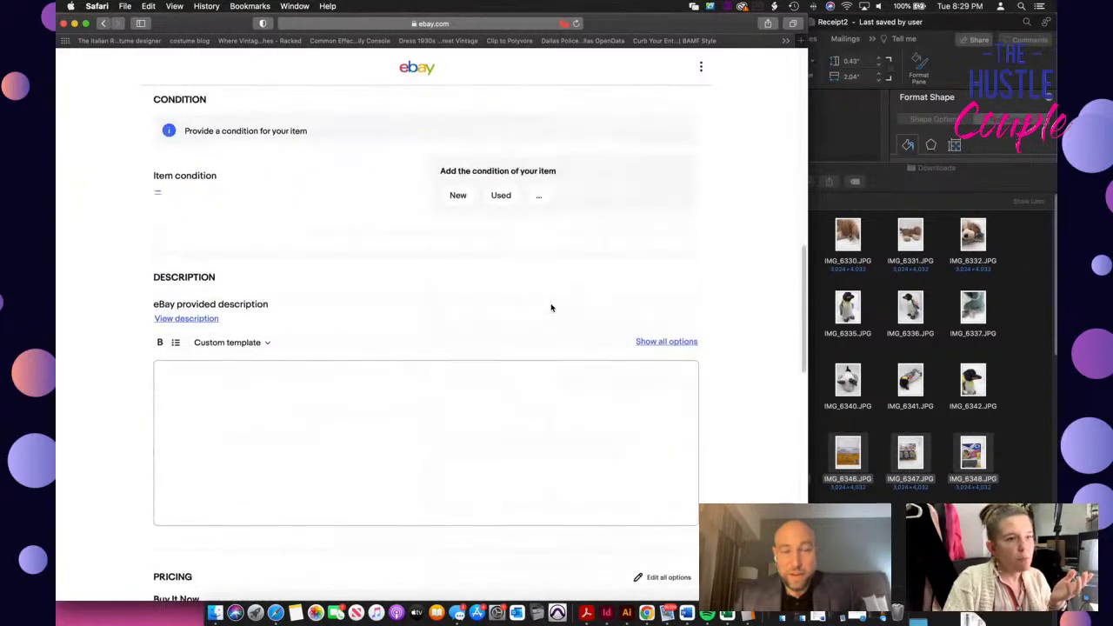
Copy the item title "Kodak Advantix 25 Exp High Definition 200 Color Print Film 4 Rolls Pack 05/2006" into the empty listing description
{"action": "scroll", "coordinate": [513, 295], "scroll_direction": "up", "scroll_amount": 15}
{"action": "left_click", "coordinate": [490, 380]}
{"action": "key", "text": "super+a"}
{"action": "key", "text": "super+c"}
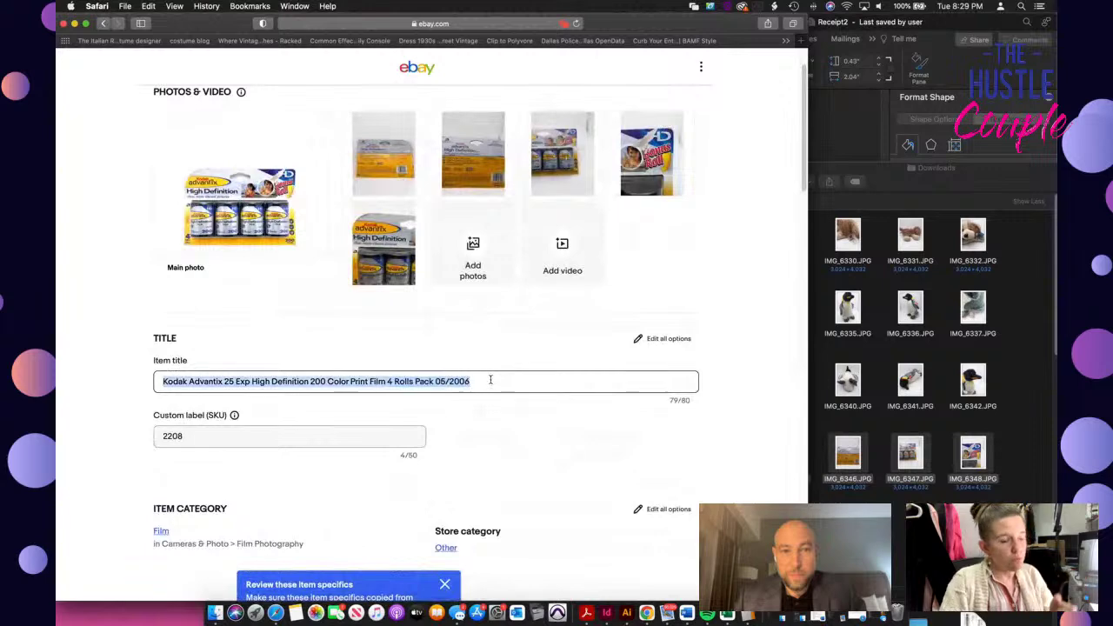
{"action": "scroll", "coordinate": [512, 423], "scroll_direction": "down", "scroll_amount": 20}
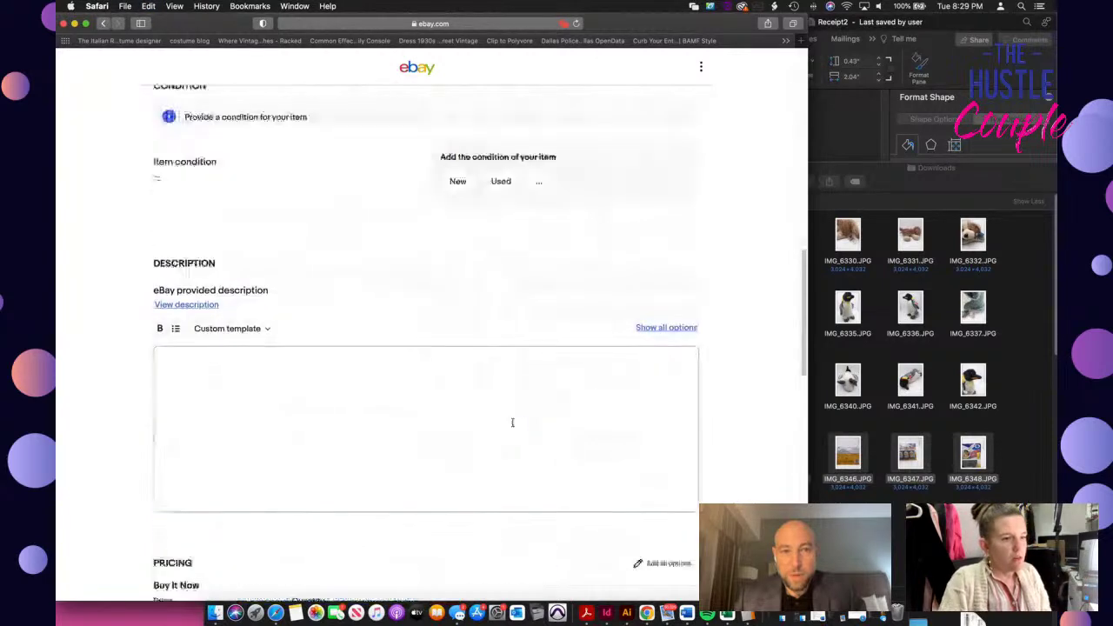
{"action": "left_click", "coordinate": [512, 423]}
{"action": "key", "text": "super+v"}
Add a second line to the description reading "Brand New in Sealed Package"
{"action": "key", "text": "Return"}
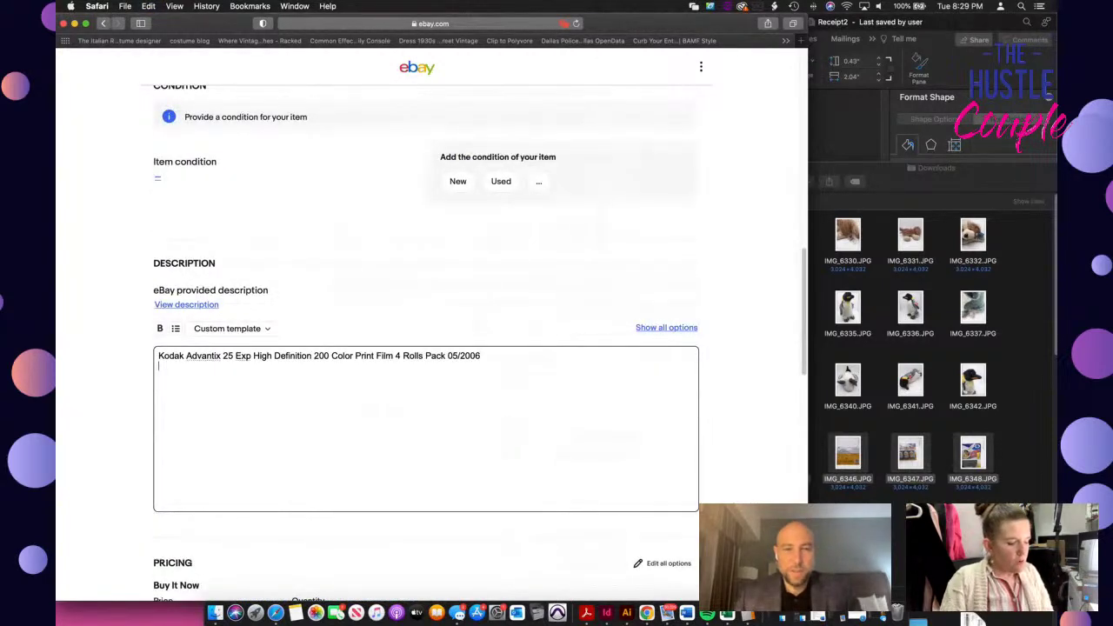
{"action": "type", "text": "Brand New i"}
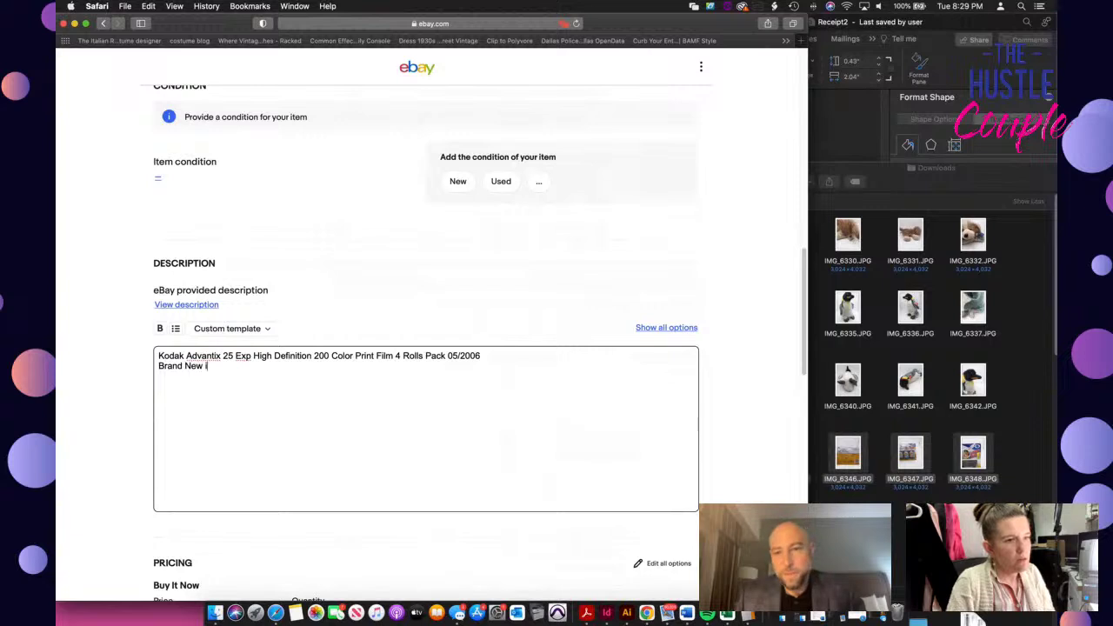
{"action": "type", "text": "n Sel"}
{"action": "type", "text": "led B"}
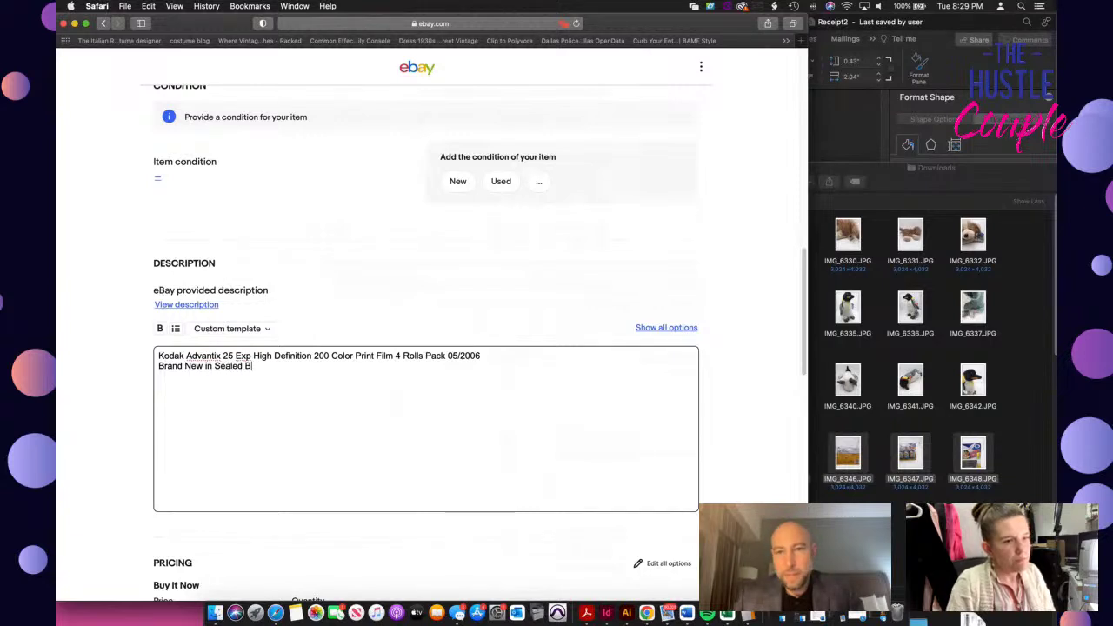
{"action": "type", "text": "ackage"}
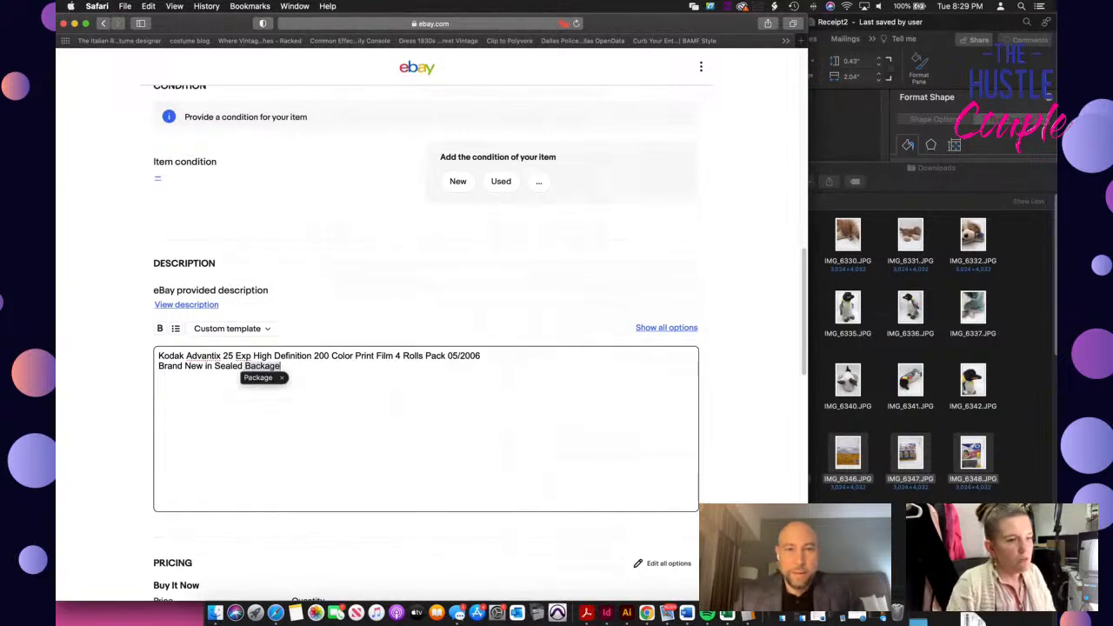
Set the Buy It Now price of the Kodak film listing to $64.95
{"action": "scroll", "coordinate": [245, 456], "scroll_direction": "down", "scroll_amount": 6}
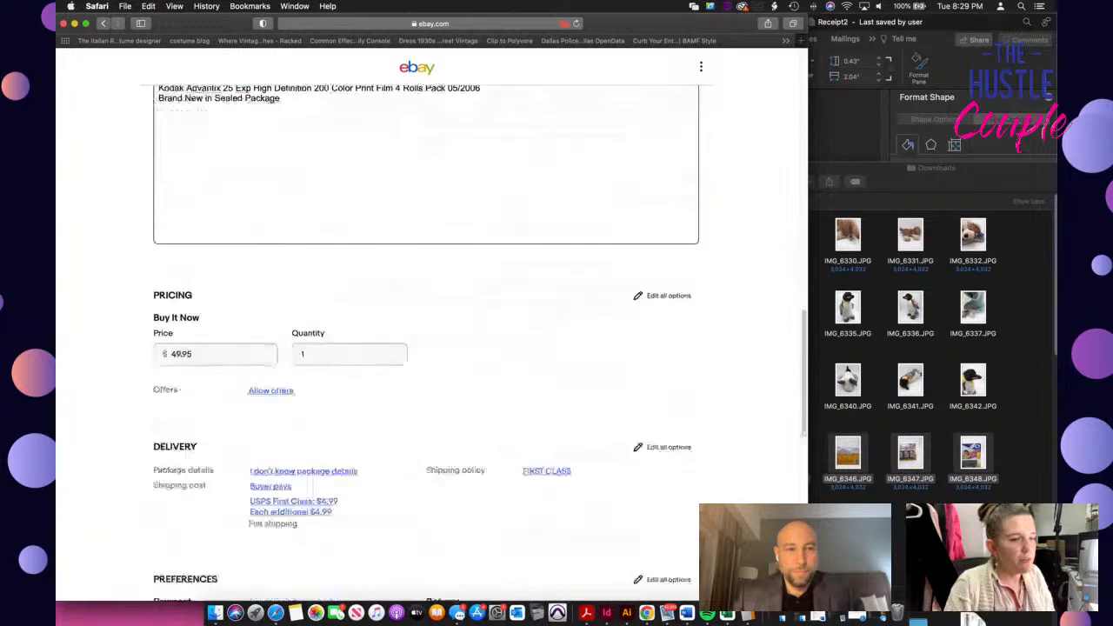
{"action": "left_click", "coordinate": [161, 354]}
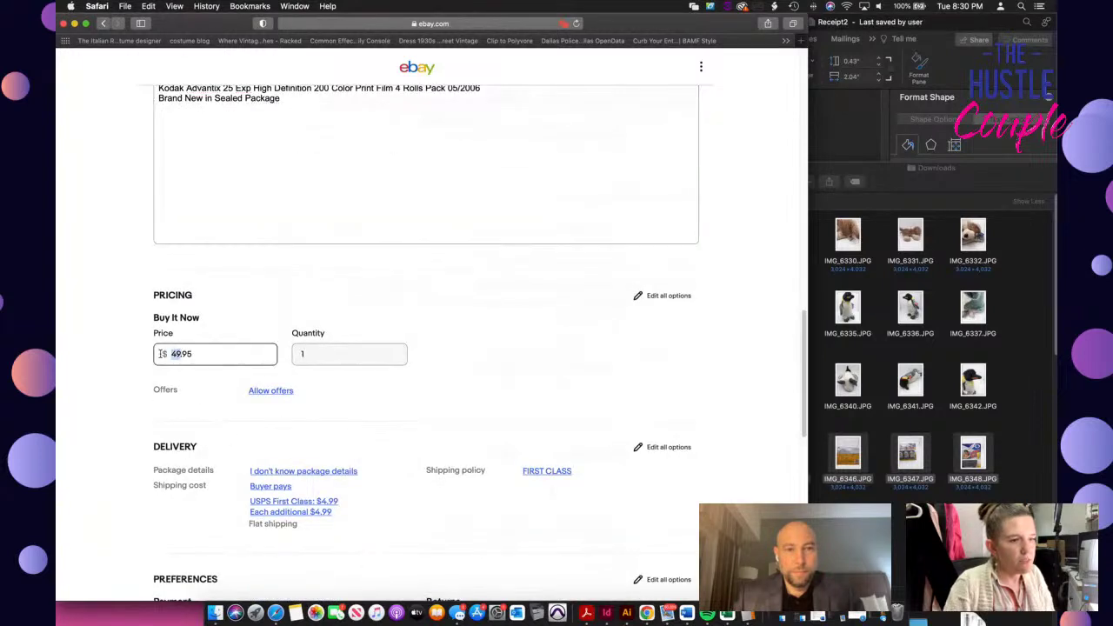
{"action": "type", "text": "4.95"}
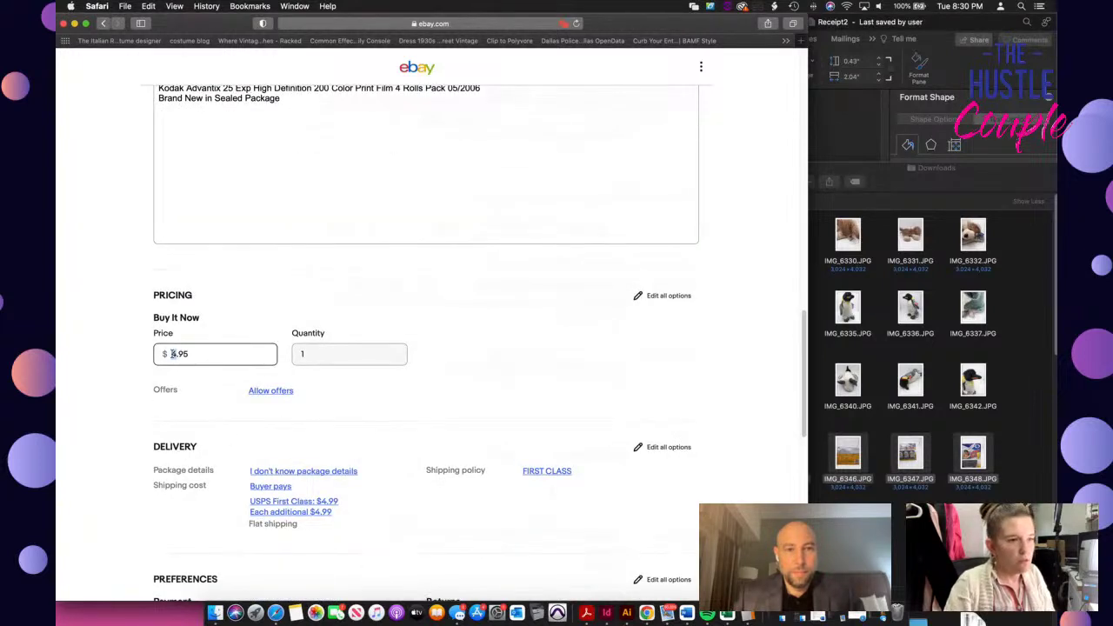
{"action": "type", "text": "6"}
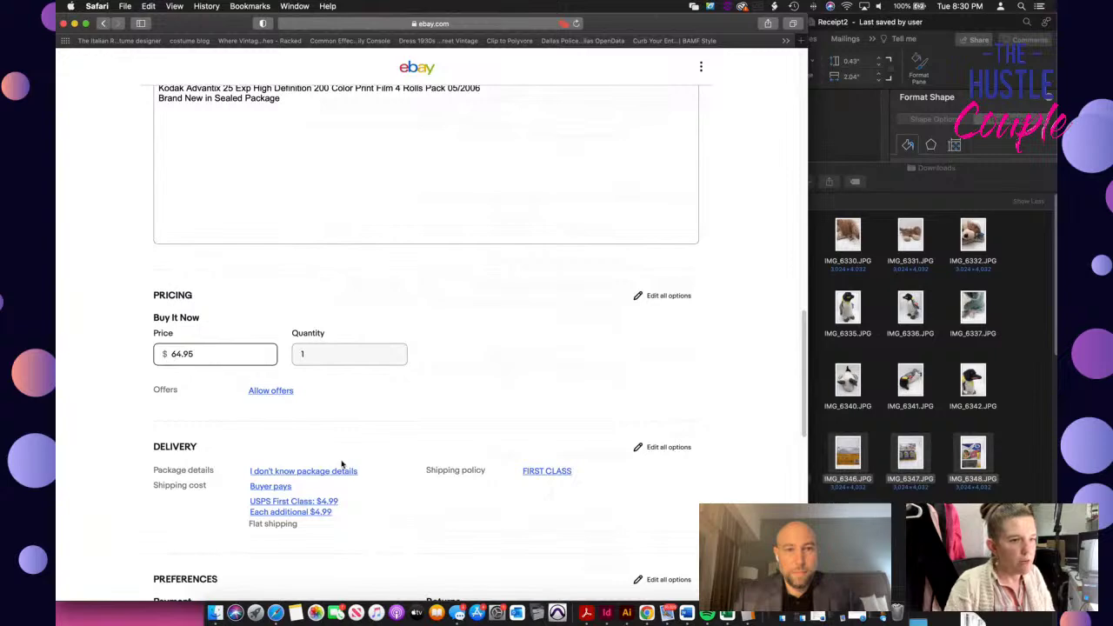
Try to publish the Kodak film listing with its current delivery and preference settings
{"action": "scroll", "coordinate": [366, 426], "scroll_direction": "down", "scroll_amount": 1}
{"action": "scroll", "coordinate": [348, 404], "scroll_direction": "down", "scroll_amount": 1}
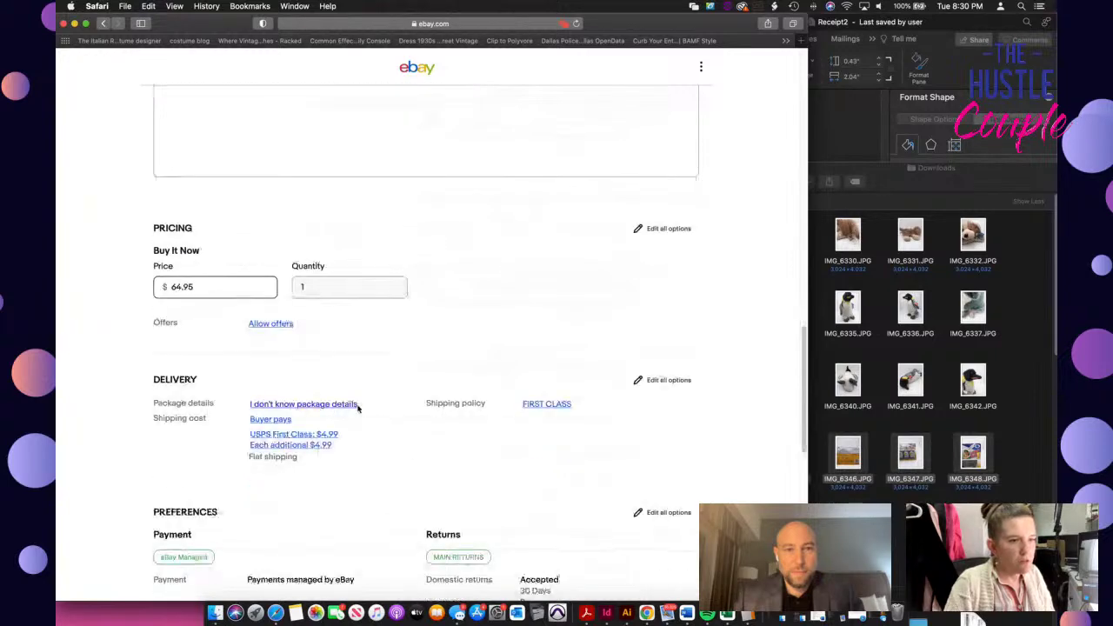
{"action": "scroll", "coordinate": [514, 417], "scroll_direction": "down", "scroll_amount": 5}
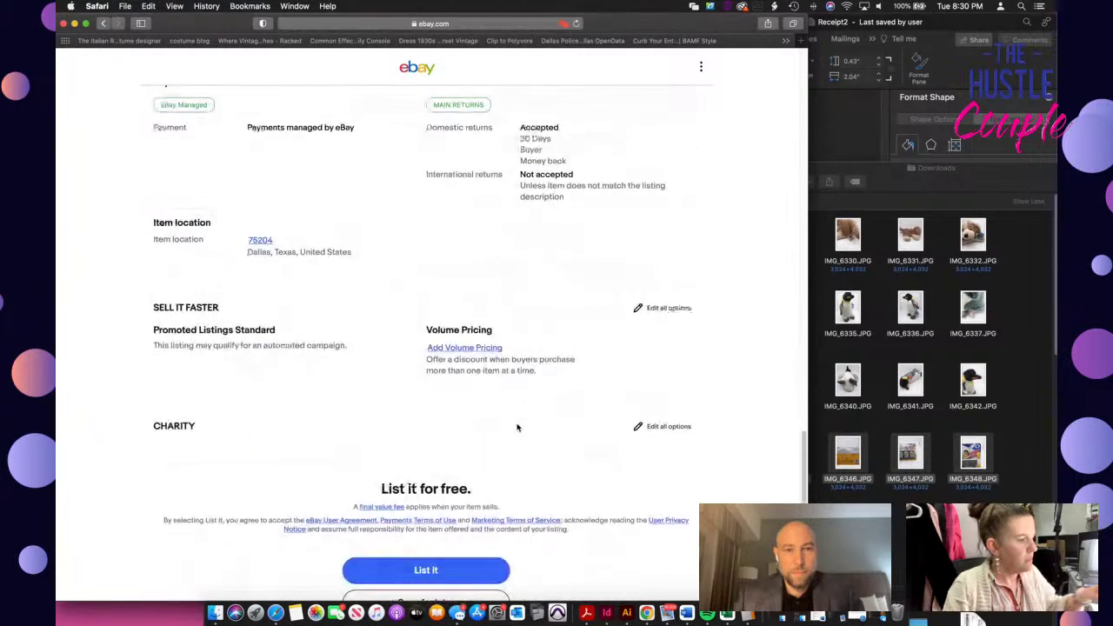
{"action": "scroll", "coordinate": [516, 427], "scroll_direction": "down", "scroll_amount": 3}
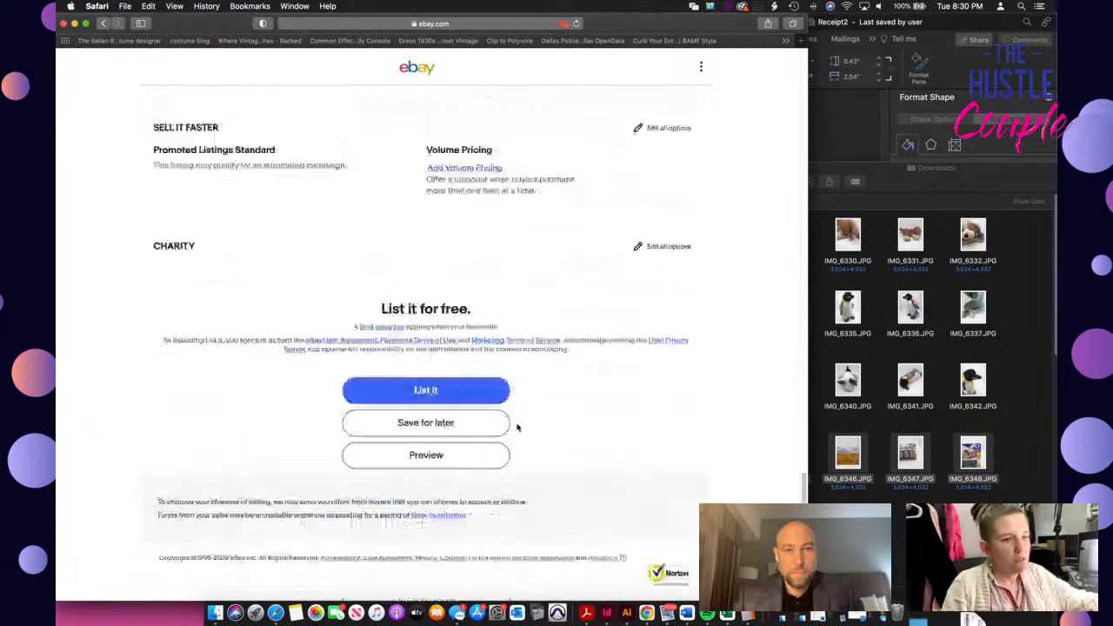
{"action": "left_click", "coordinate": [475, 394]}
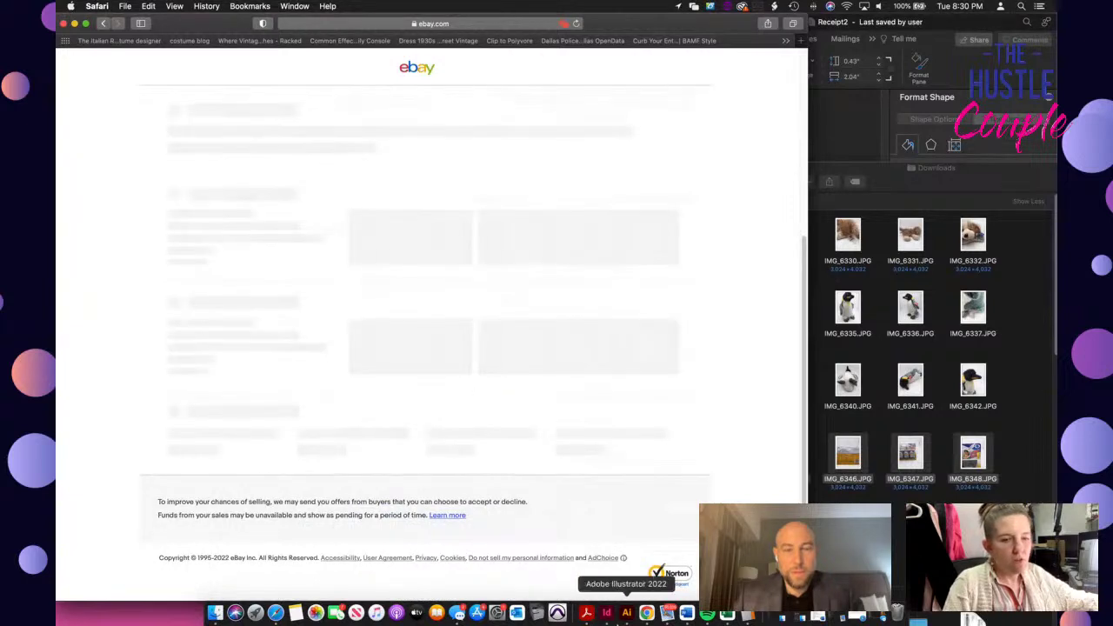
Switch to the Word receipt and set the item to "Kodak Advantix 25 Exp High Definition 200 Color" and the inventory number to 2208
{"action": "left_click", "coordinate": [687, 613]}
{"action": "left_click", "coordinate": [718, 216]}
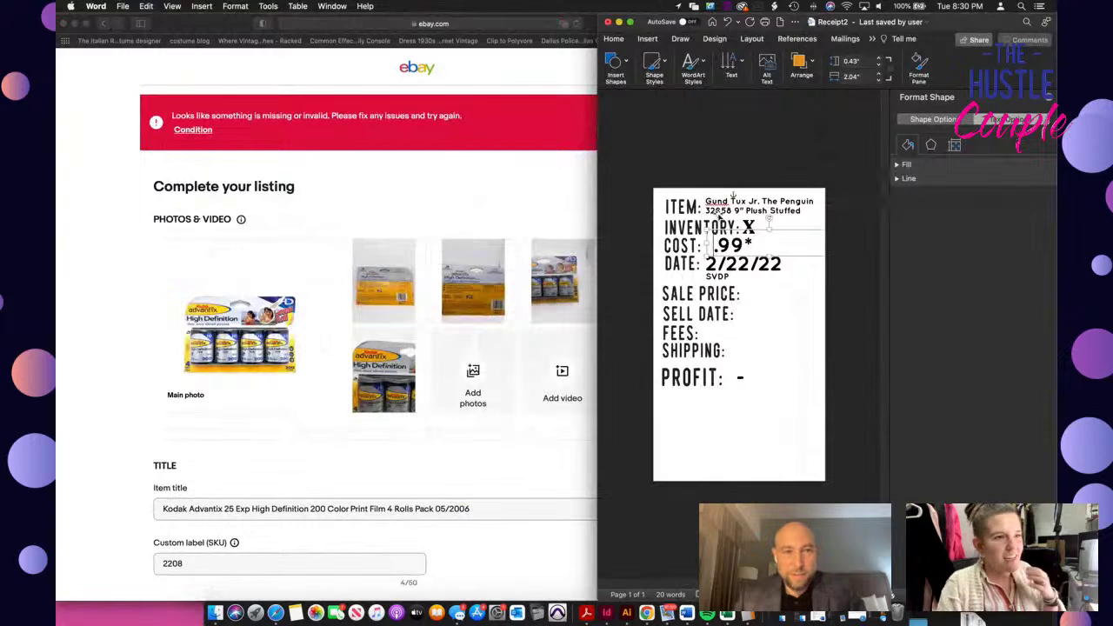
{"action": "left_click", "coordinate": [719, 214]}
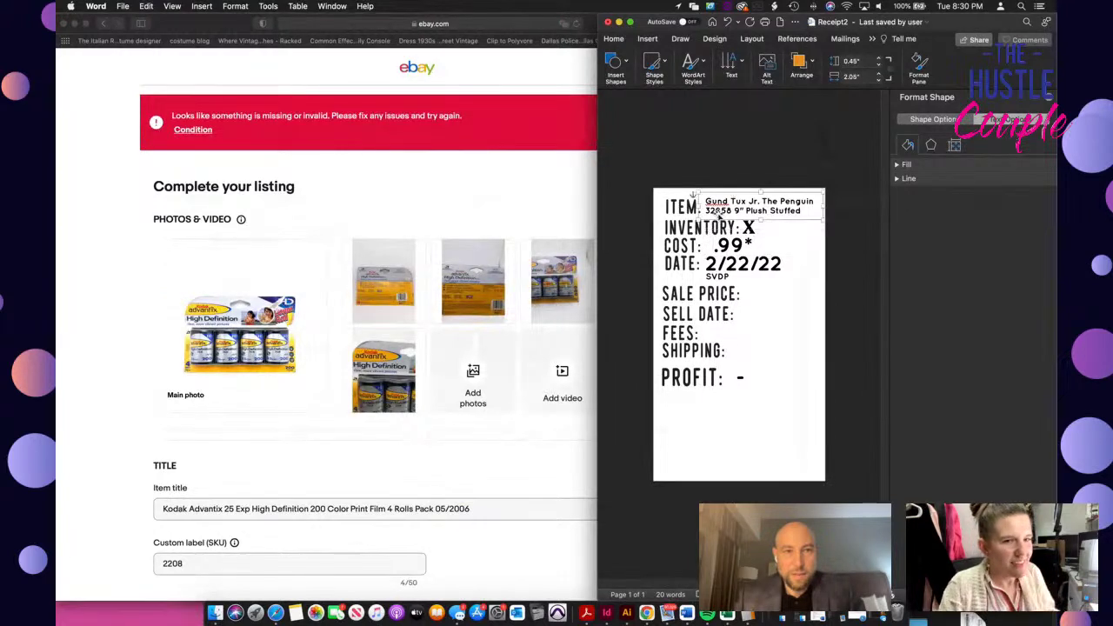
{"action": "double_click", "coordinate": [720, 205]}
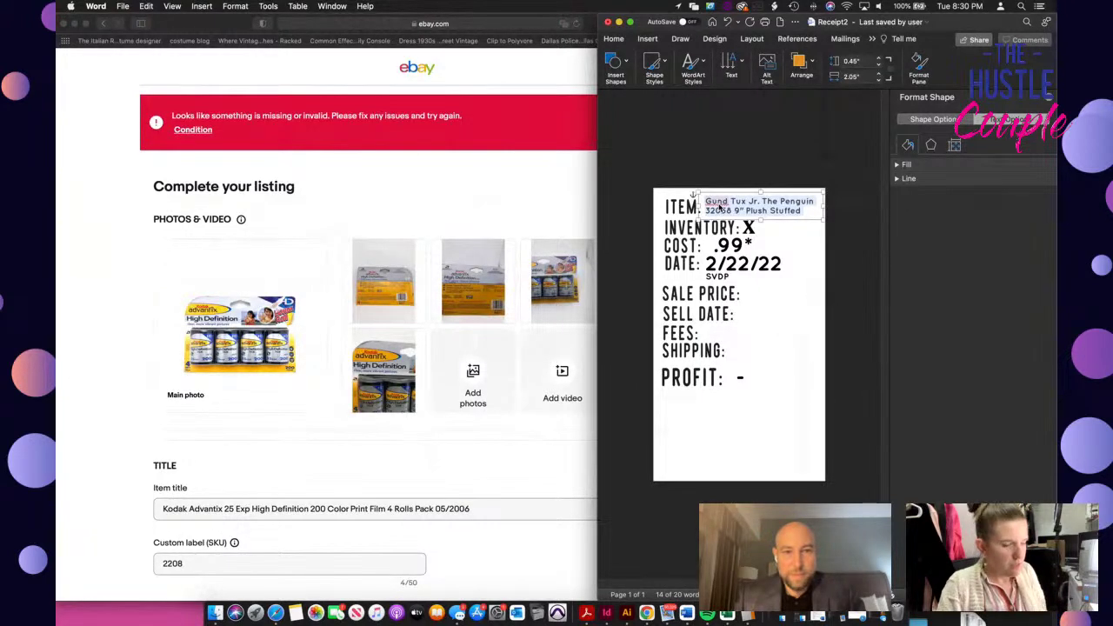
{"action": "key", "text": "super+a"}
{"action": "type", "text": "Kodak Advantix 25 Exp High Definition 200 Color"}
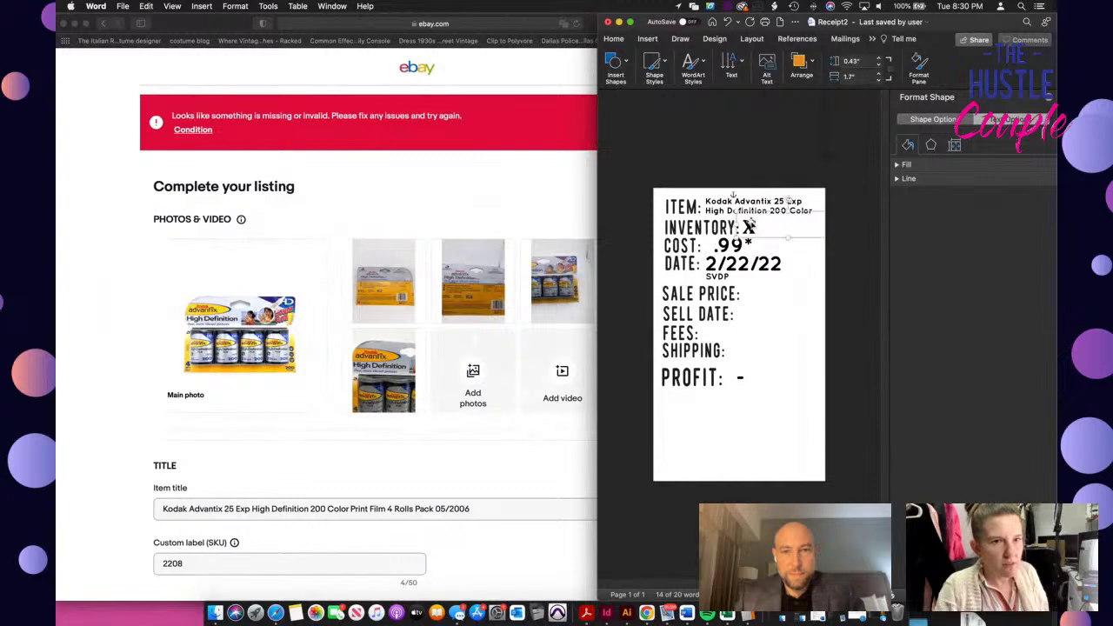
{"action": "key", "text": "BackSpace"}
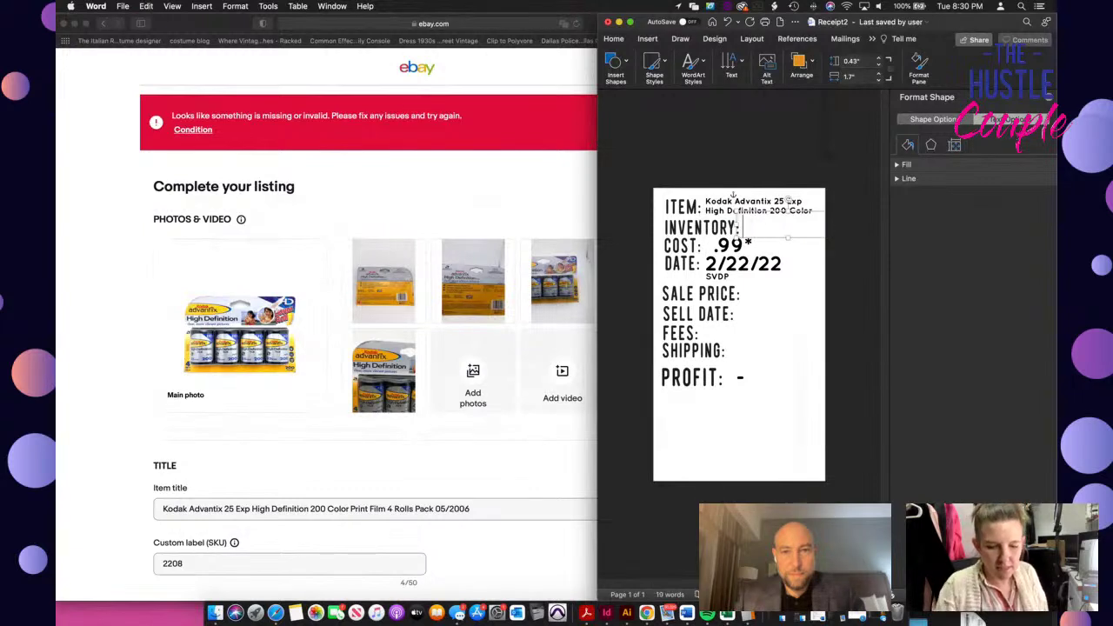
{"action": "type", "text": "2208"}
Change the cost on the receipt to .37, keeping the asterisk, and print the receipt
{"action": "left_click_drag", "start_coordinate": [730, 244], "coordinate": [770, 221]}
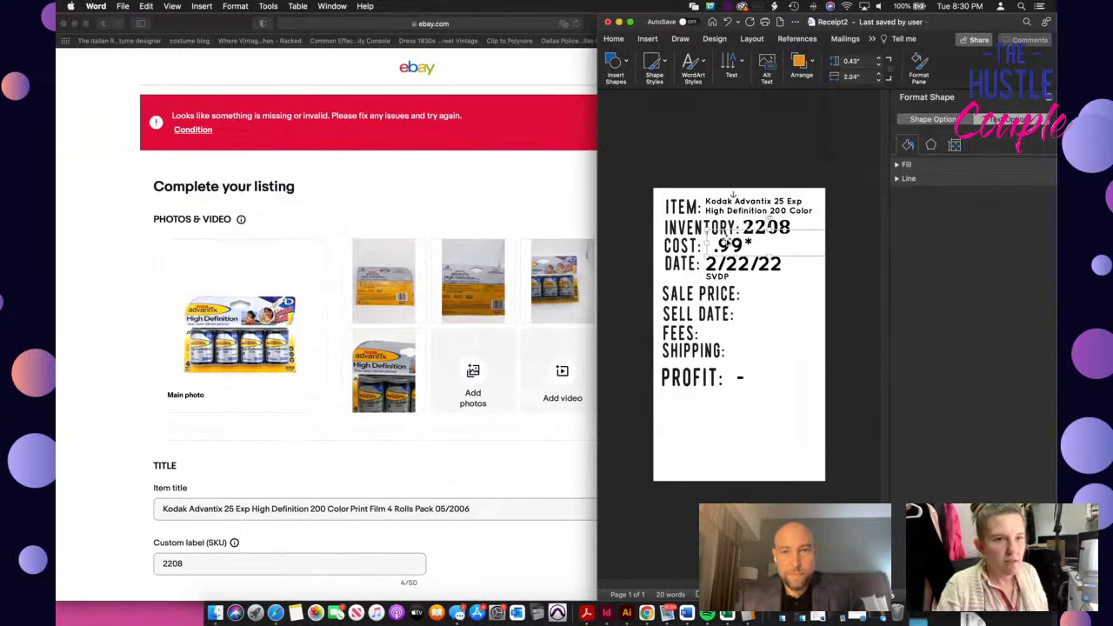
{"action": "key", "text": "BackSpace"}
{"action": "key", "text": "BackSpace"}
{"action": "key", "text": "BackSpace"}
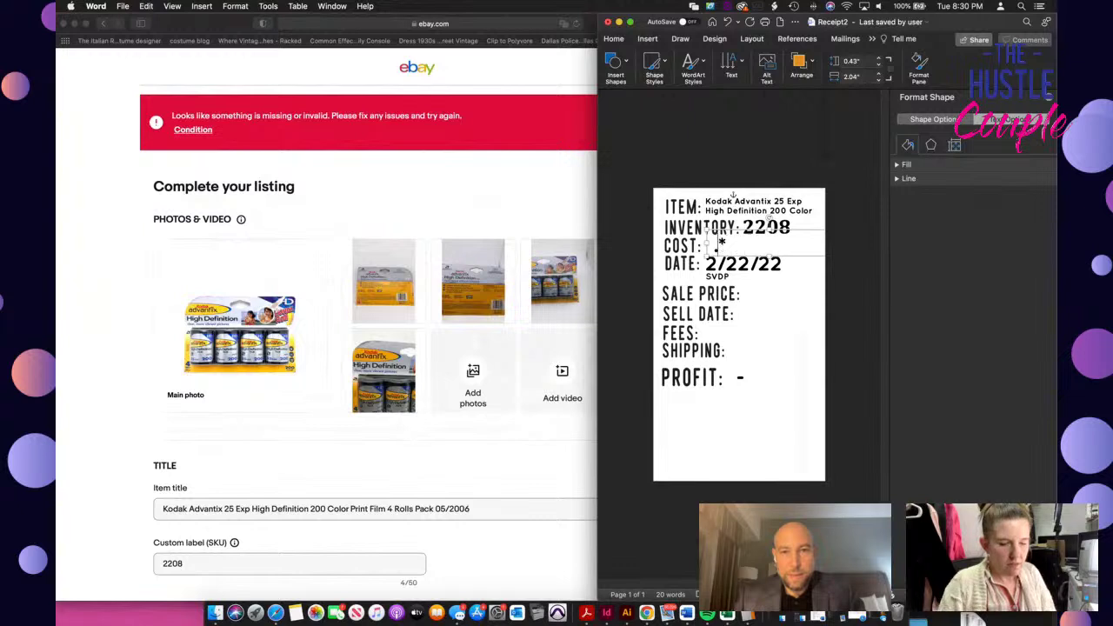
{"action": "type", "text": ".37"}
{"action": "key", "text": "super+p"}
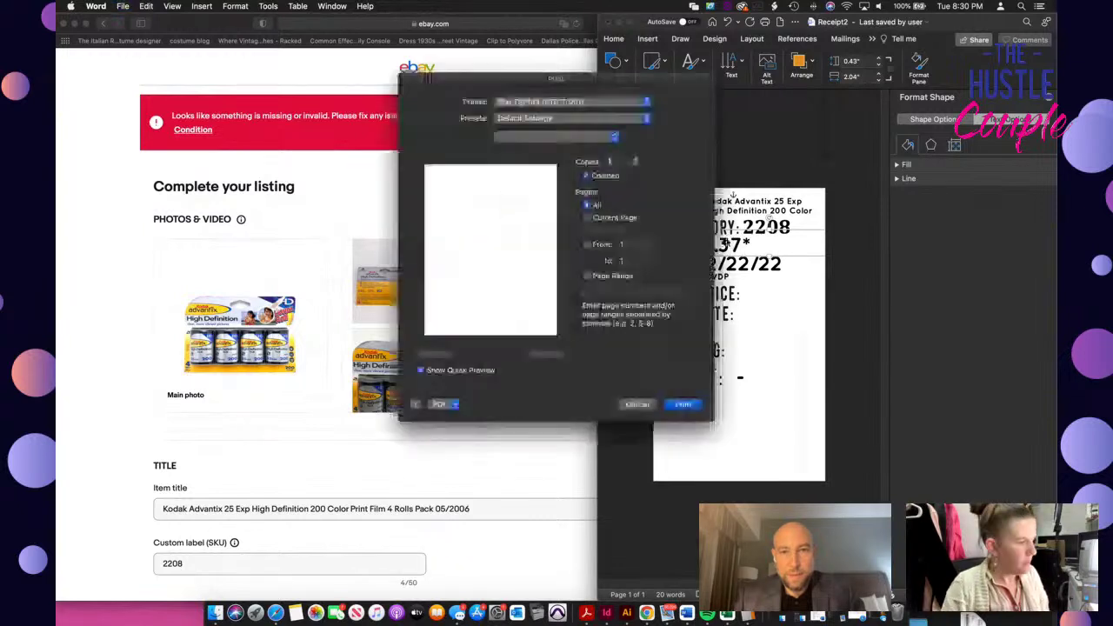
{"action": "key", "text": "Return"}
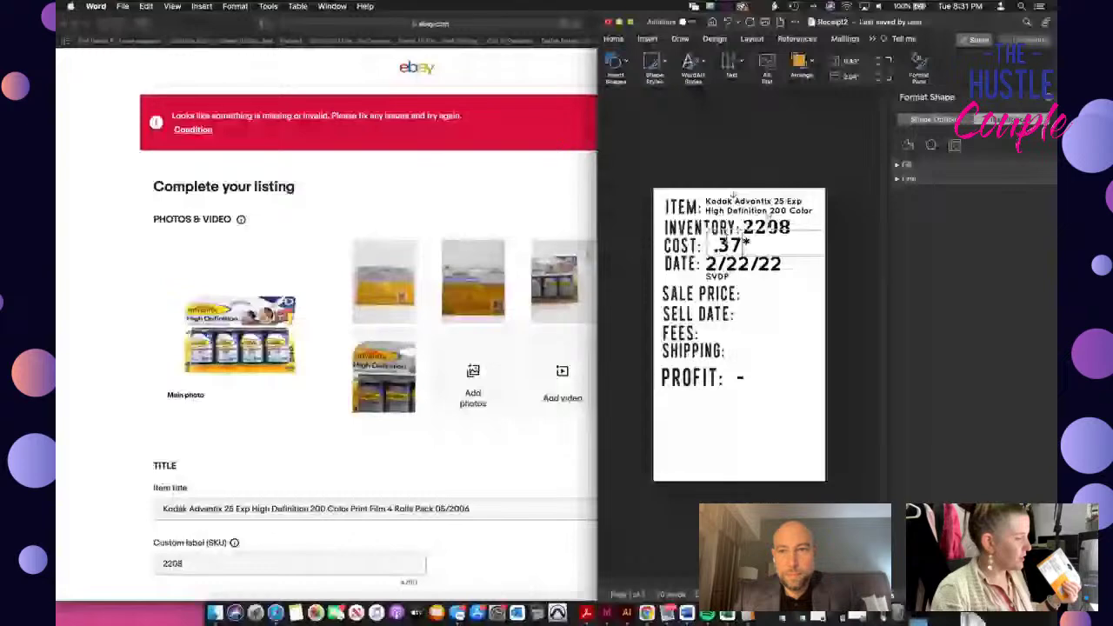
Switch back to the eBay listing in Safari and set the item condition to New
{"action": "left_click", "coordinate": [413, 348]}
{"action": "scroll", "coordinate": [408, 344], "scroll_direction": "down", "scroll_amount": 5}
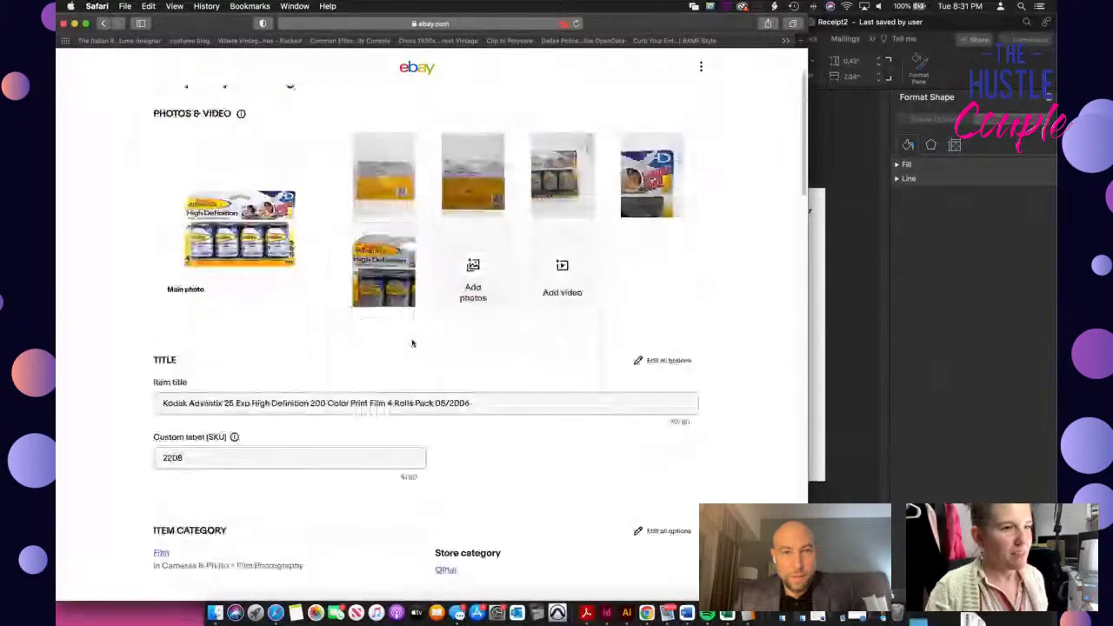
{"action": "scroll", "coordinate": [408, 345], "scroll_direction": "down", "scroll_amount": 5}
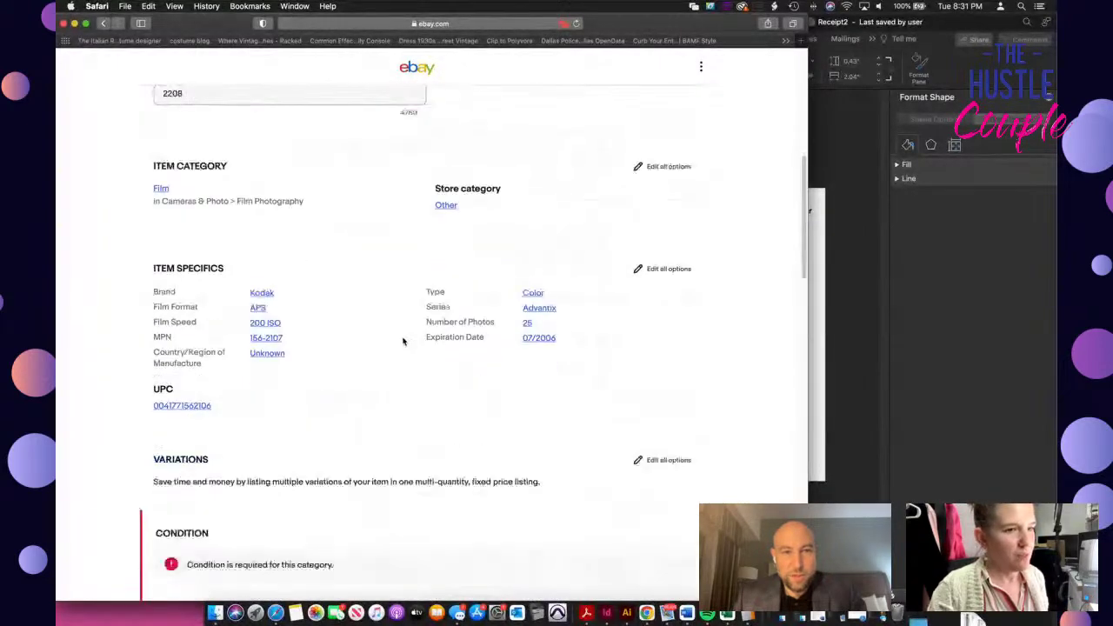
{"action": "scroll", "coordinate": [402, 341], "scroll_direction": "down", "scroll_amount": 4}
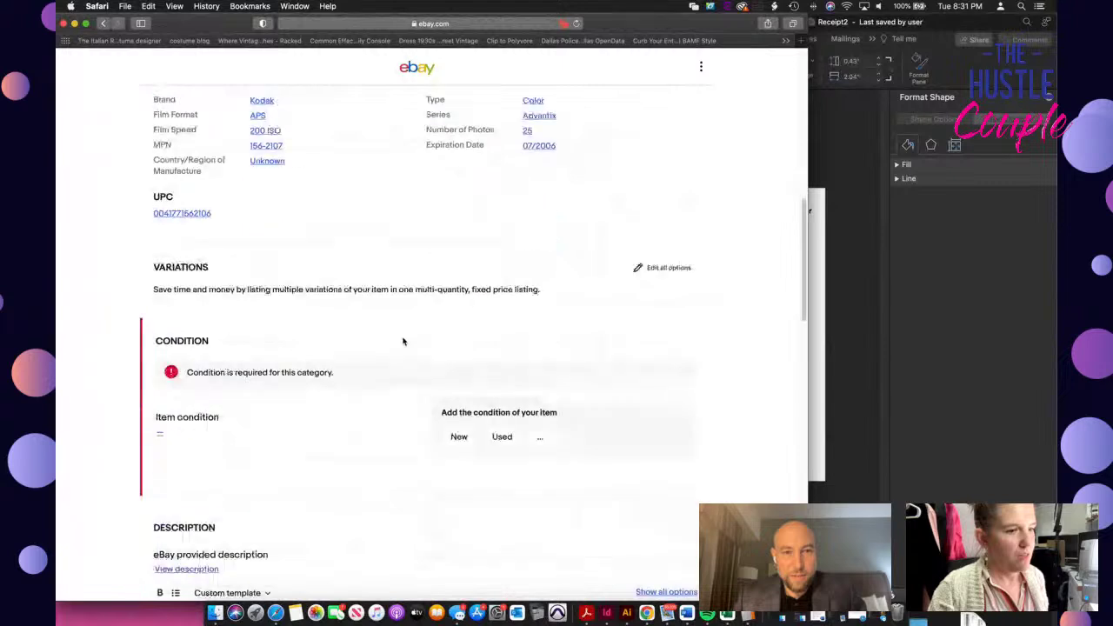
{"action": "left_click", "coordinate": [457, 338]}
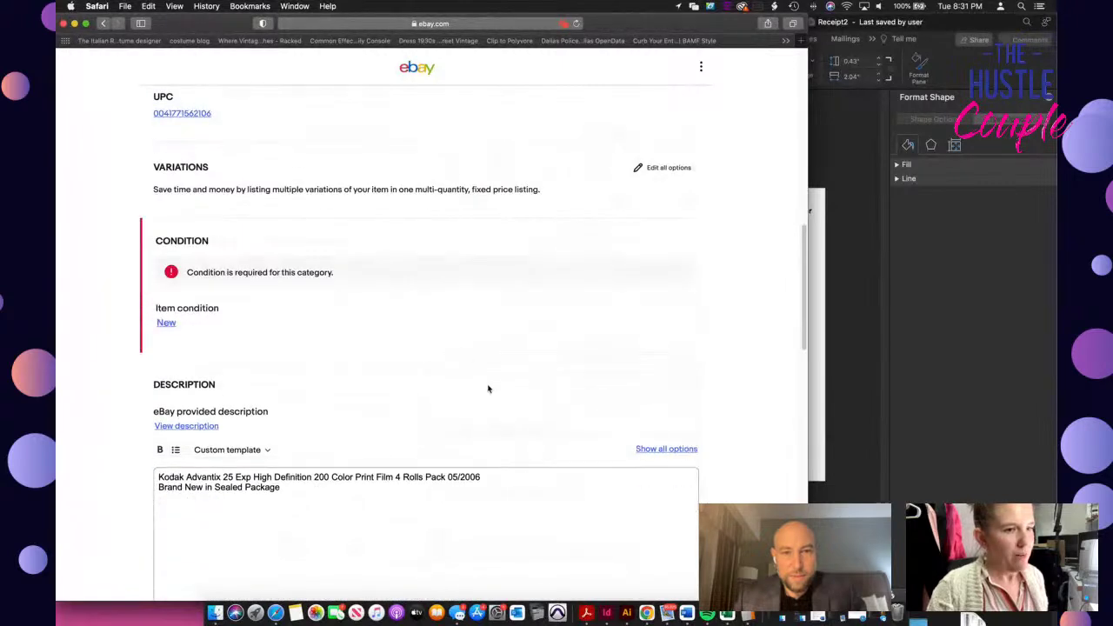
Publish the Kodak film listing and return to the Seller Hub drafts list
{"action": "scroll", "coordinate": [488, 389], "scroll_direction": "down", "scroll_amount": 15}
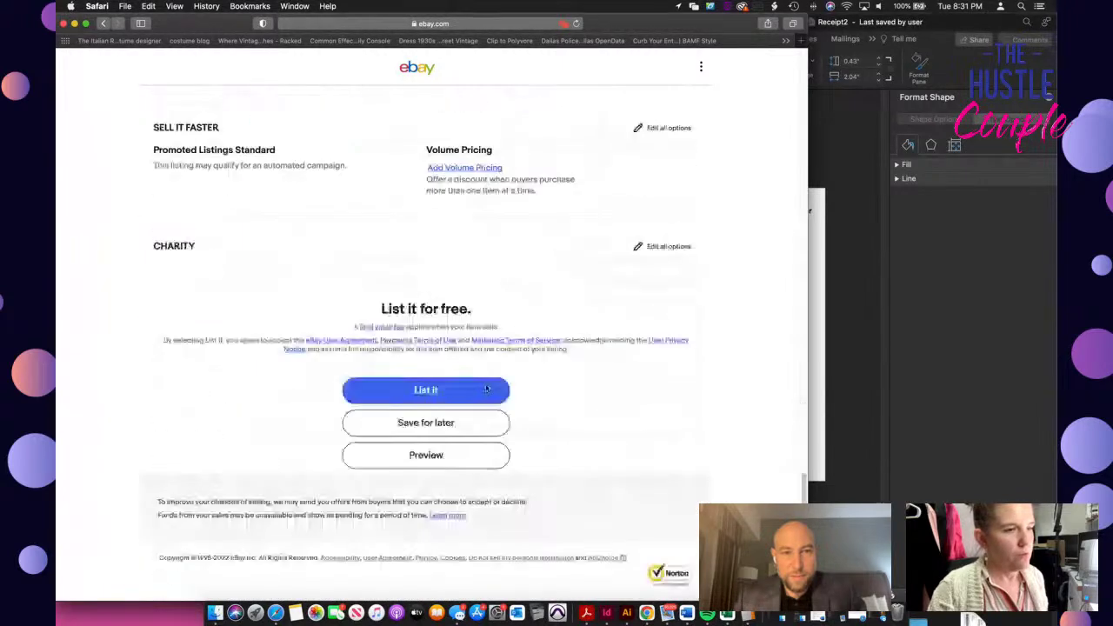
{"action": "left_click", "coordinate": [466, 393]}
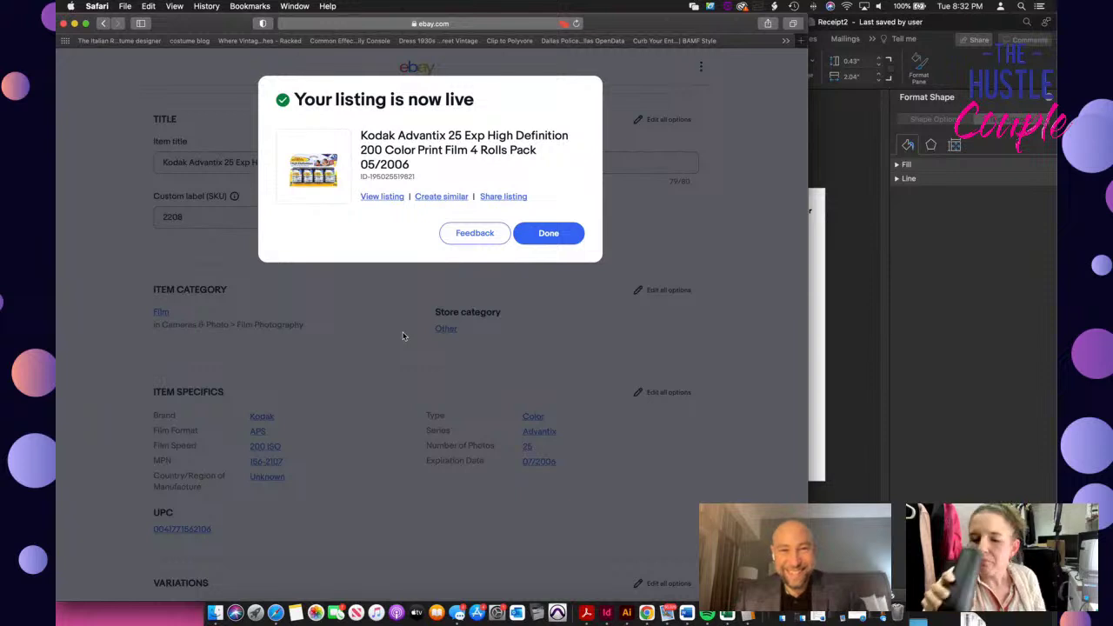
{"action": "left_click", "coordinate": [527, 237]}
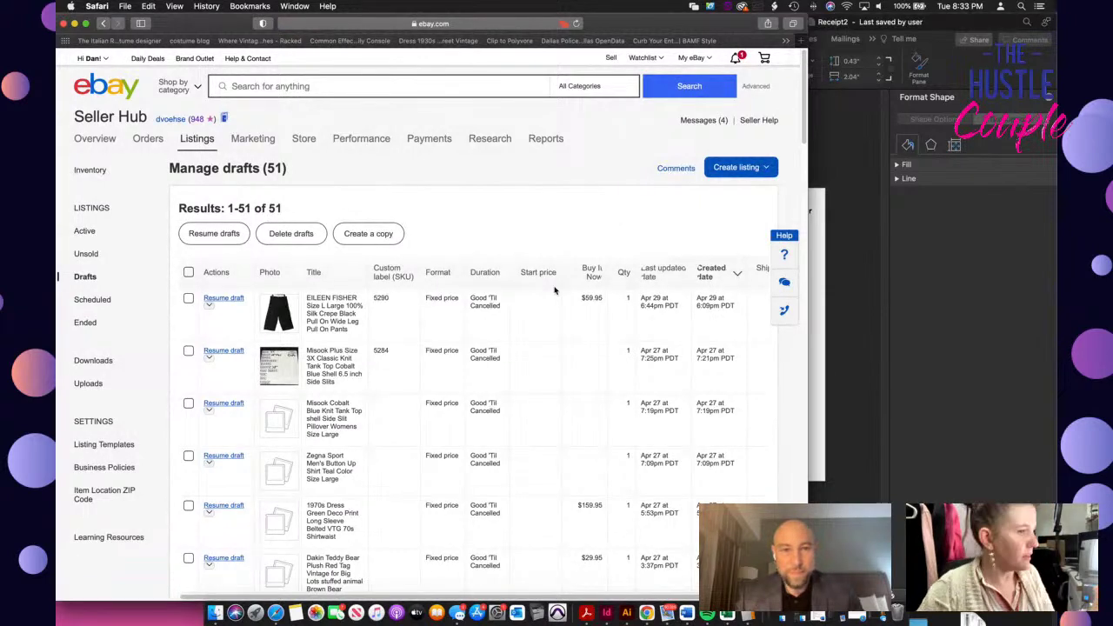
Search eBay for product code 309971108 and limit the results to sold items
{"action": "left_click", "coordinate": [269, 85]}
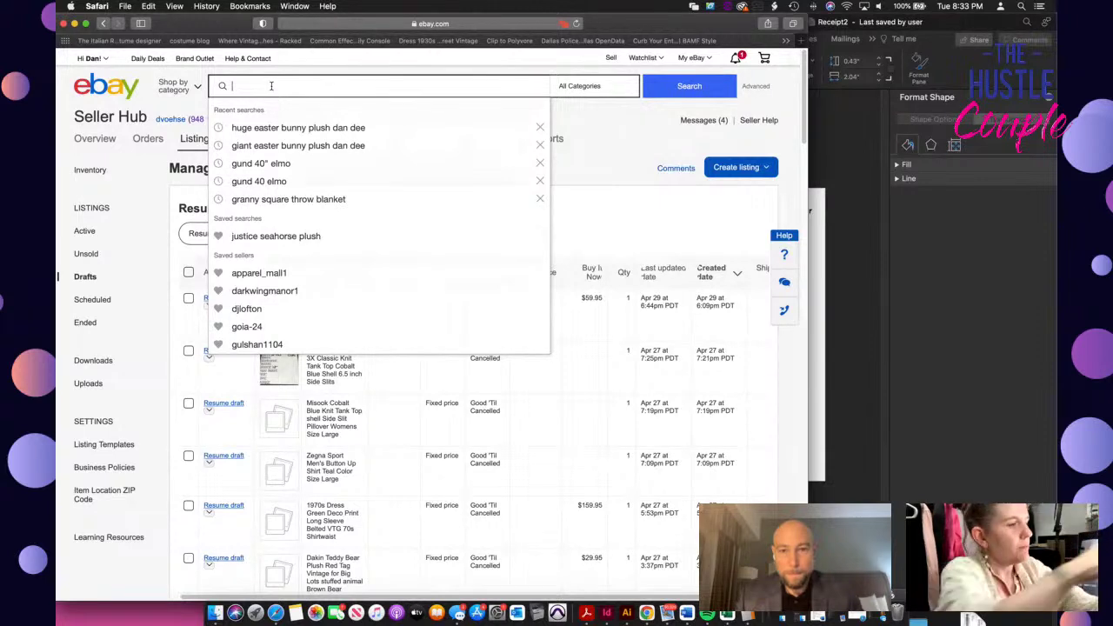
{"action": "type", "text": "309971108"}
{"action": "key", "text": "Return"}
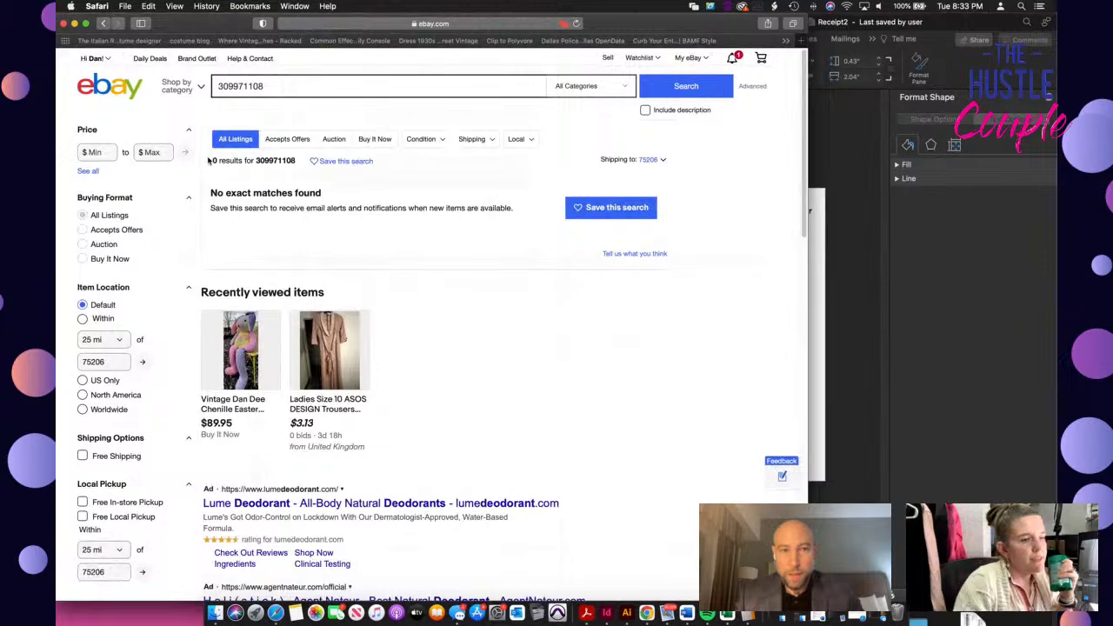
{"action": "scroll", "coordinate": [209, 161], "scroll_direction": "down", "scroll_amount": 5}
{"action": "left_click", "coordinate": [90, 344]}
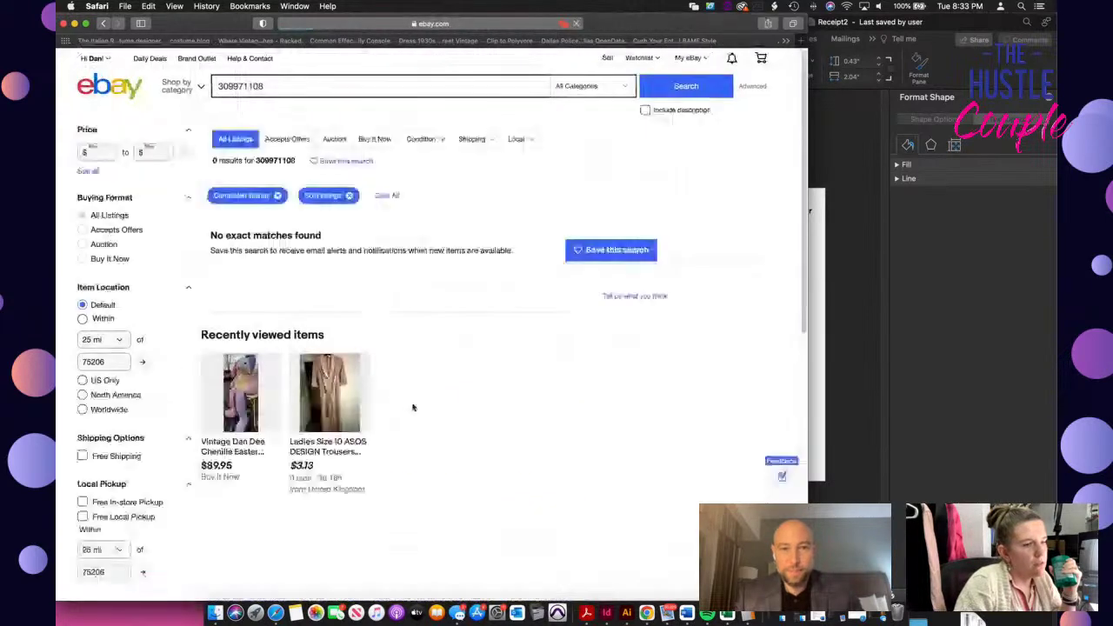
Replace the search with "mitchum triple odor defense 48hr clean control" and run it among sold listings
{"action": "left_click", "coordinate": [354, 84]}
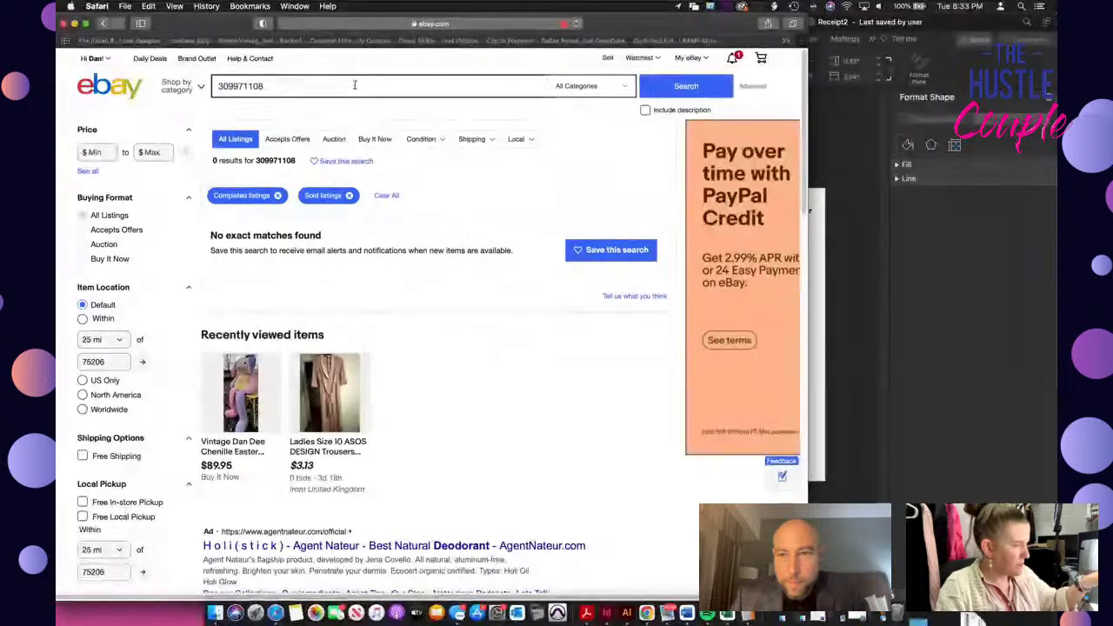
{"action": "double_click", "coordinate": [353, 84]}
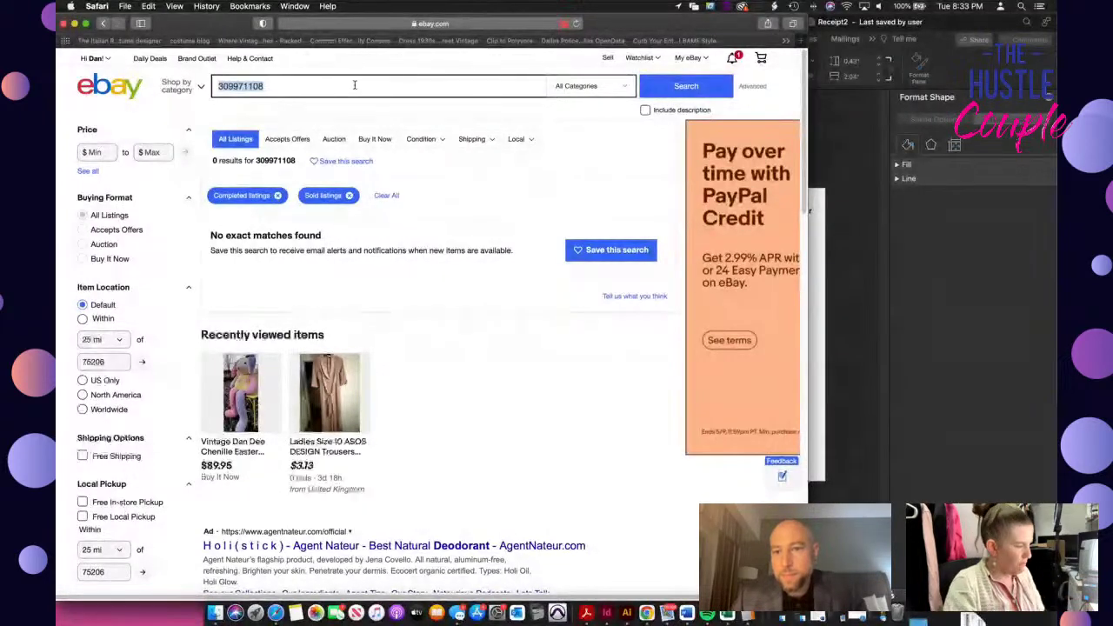
{"action": "type", "text": "mit"}
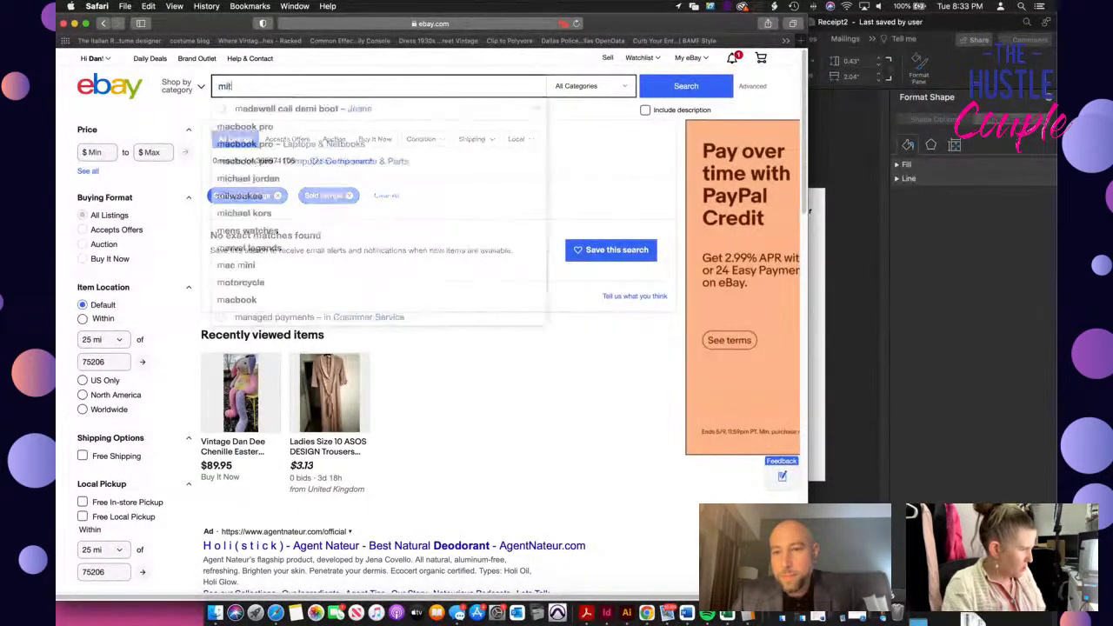
{"action": "type", "text": "chum"}
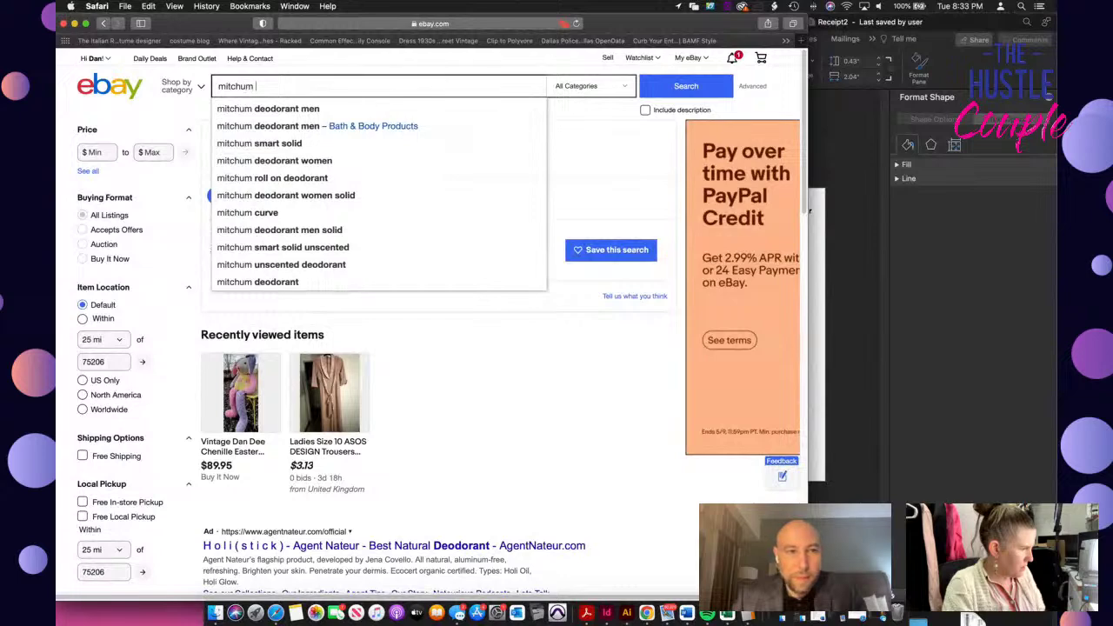
{"action": "type", "text": " triple"}
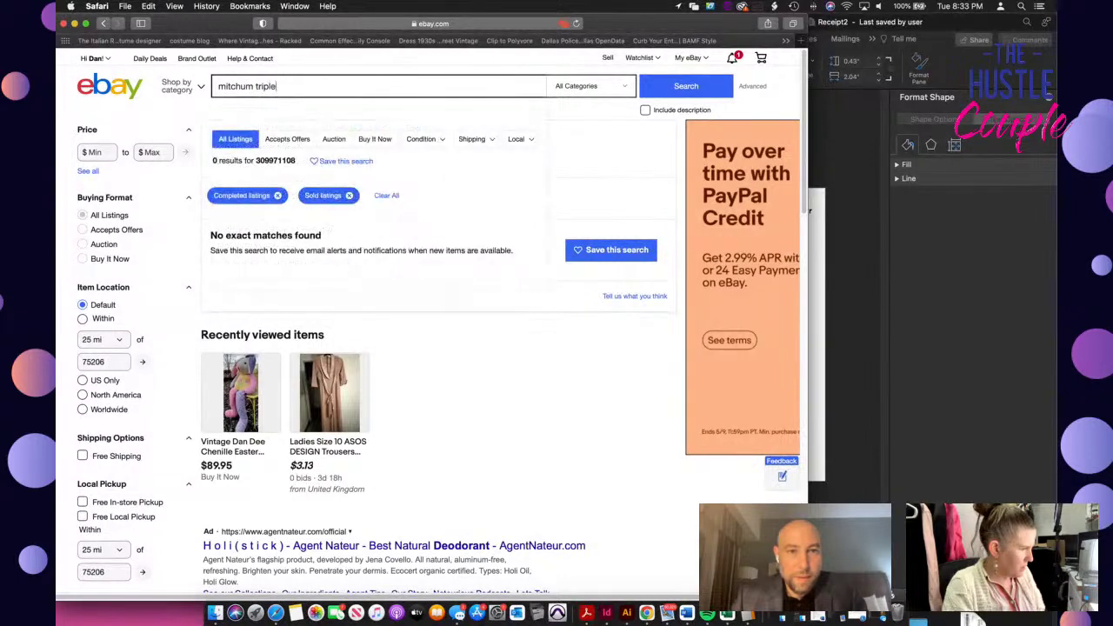
{"action": "type", "text": " odor defense"}
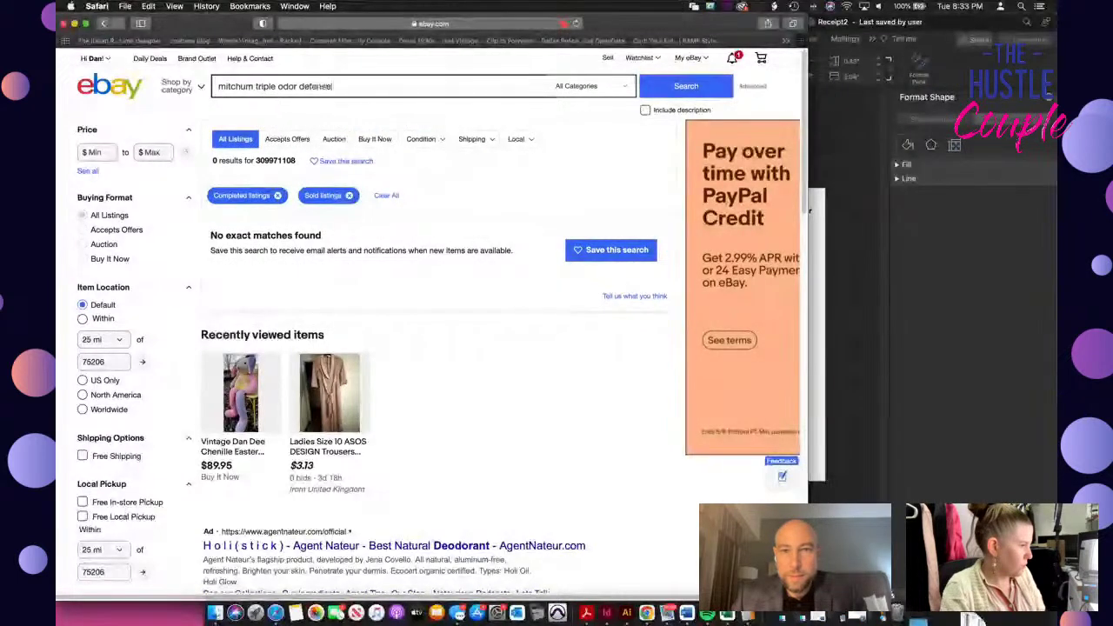
{"action": "type", "text": " 48"}
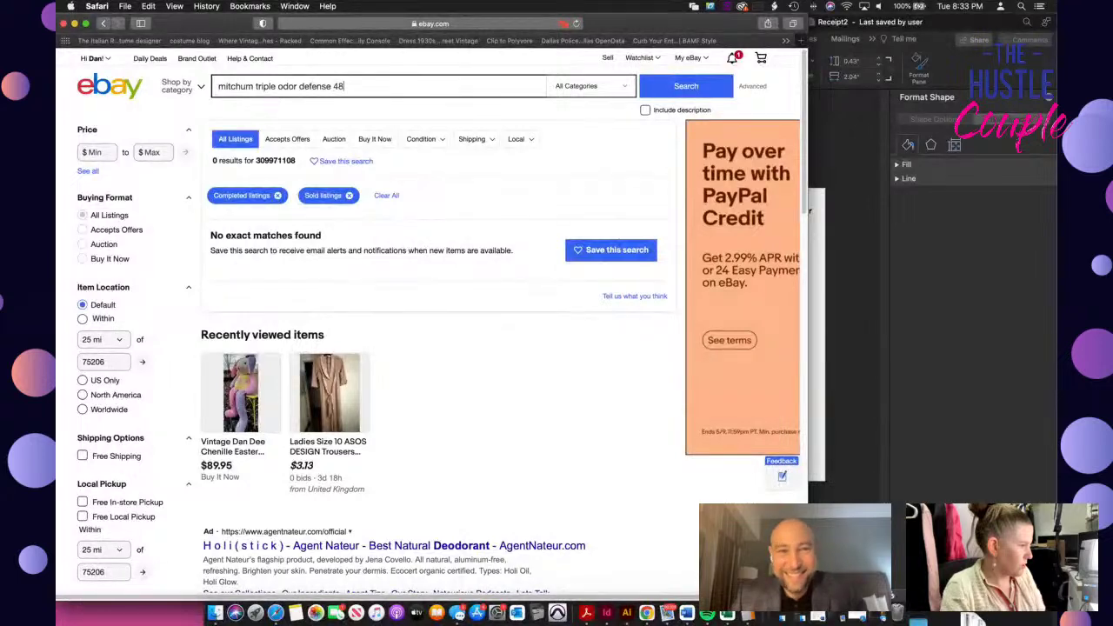
{"action": "key", "text": "BackSpace"}
{"action": "type", "text": "hr"}
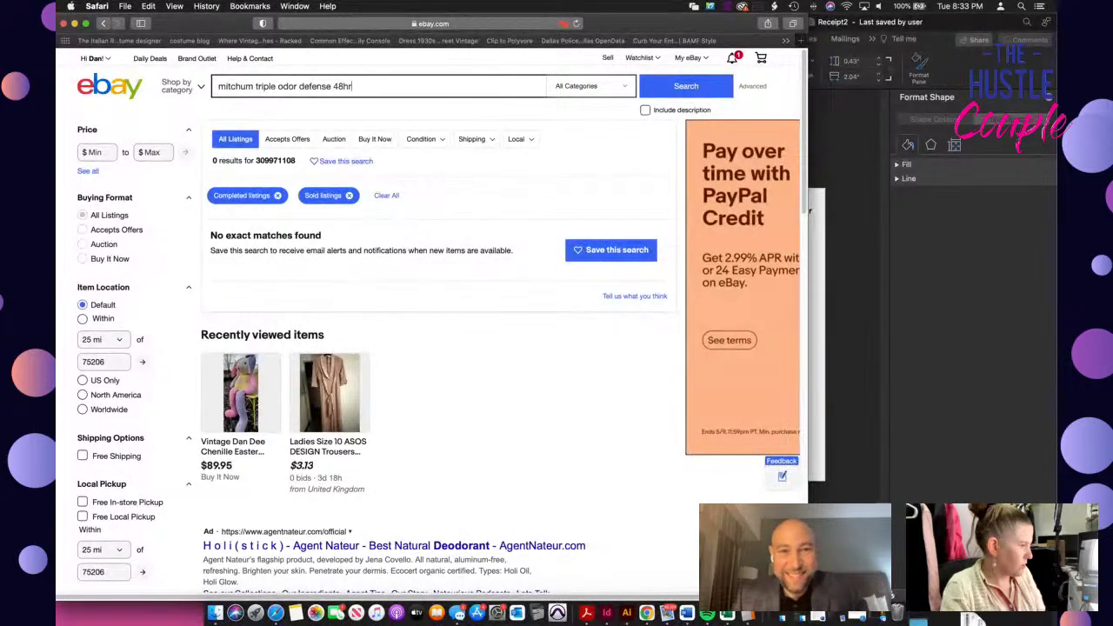
{"action": "type", "text": " clean control"}
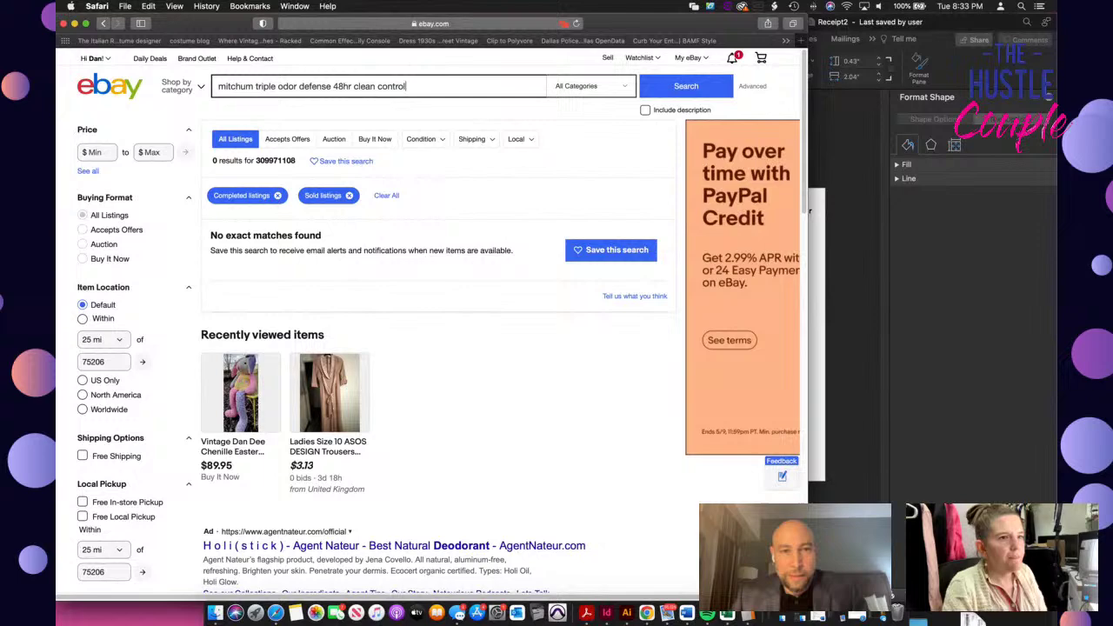
{"action": "key", "text": "Return"}
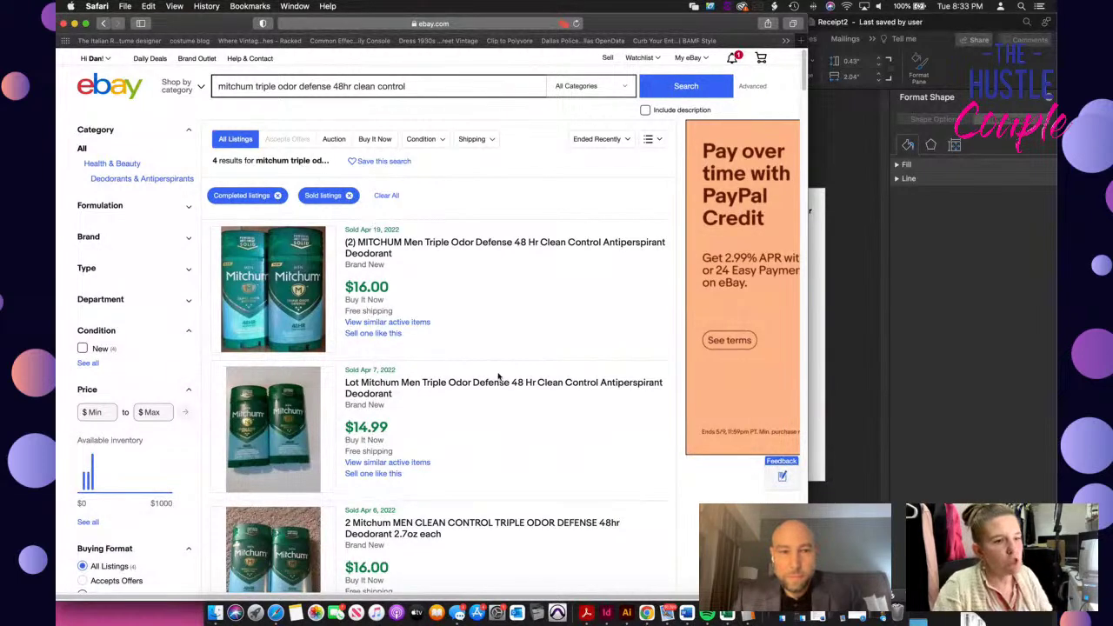
Review the sold Mitchum deodorant listings and their prices, and remove the sold items filter to show active listings
{"action": "scroll", "coordinate": [507, 387], "scroll_direction": "down", "scroll_amount": 2}
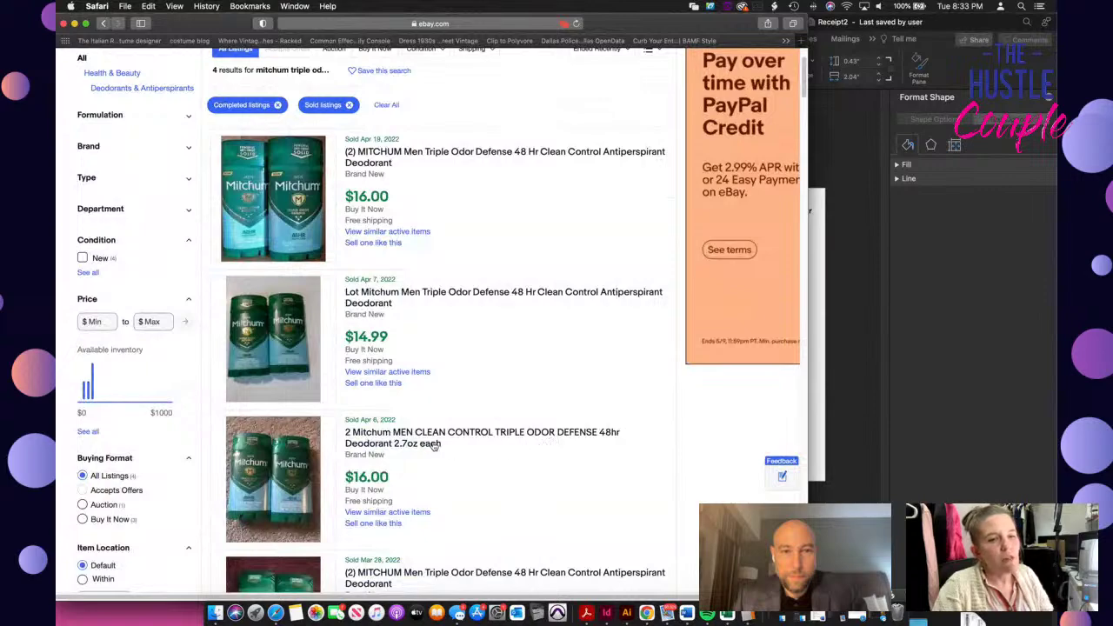
{"action": "scroll", "coordinate": [415, 449], "scroll_direction": "down", "scroll_amount": 3}
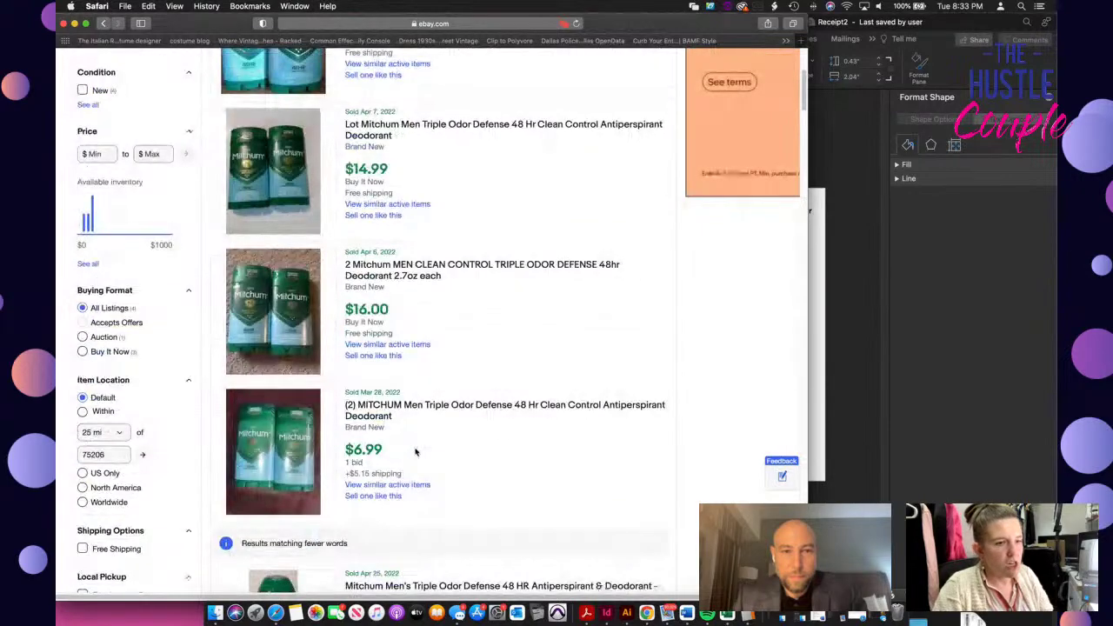
{"action": "scroll", "coordinate": [415, 452], "scroll_direction": "down", "scroll_amount": 5}
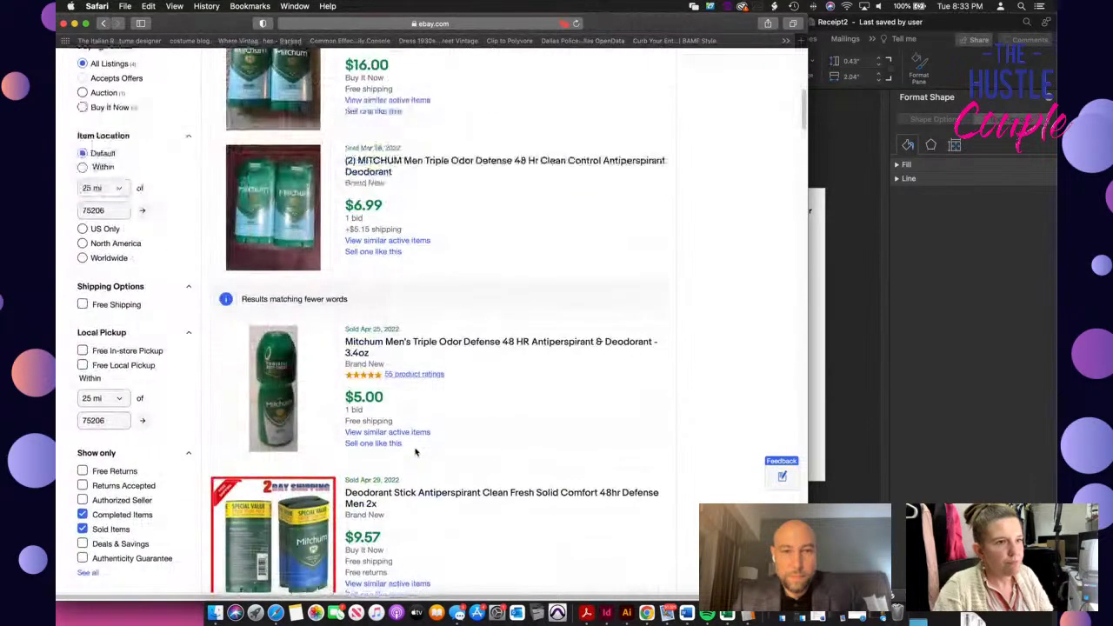
{"action": "scroll", "coordinate": [414, 452], "scroll_direction": "up", "scroll_amount": 5}
{"action": "scroll", "coordinate": [415, 452], "scroll_direction": "up", "scroll_amount": 3}
{"action": "scroll", "coordinate": [415, 451], "scroll_direction": "down", "scroll_amount": 8}
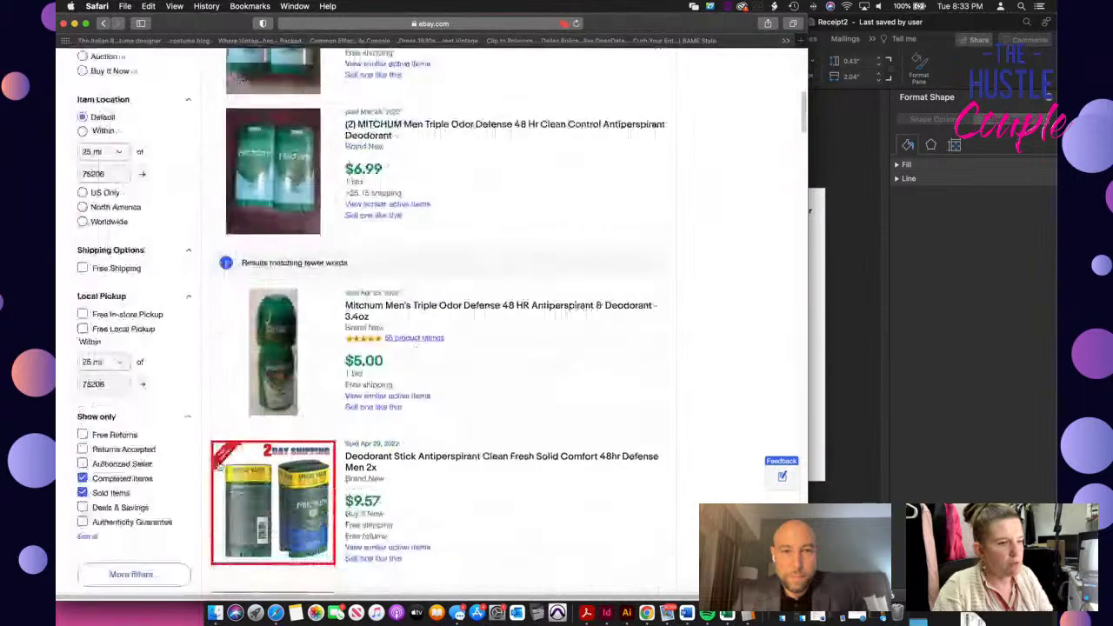
{"action": "left_click", "coordinate": [85, 493]}
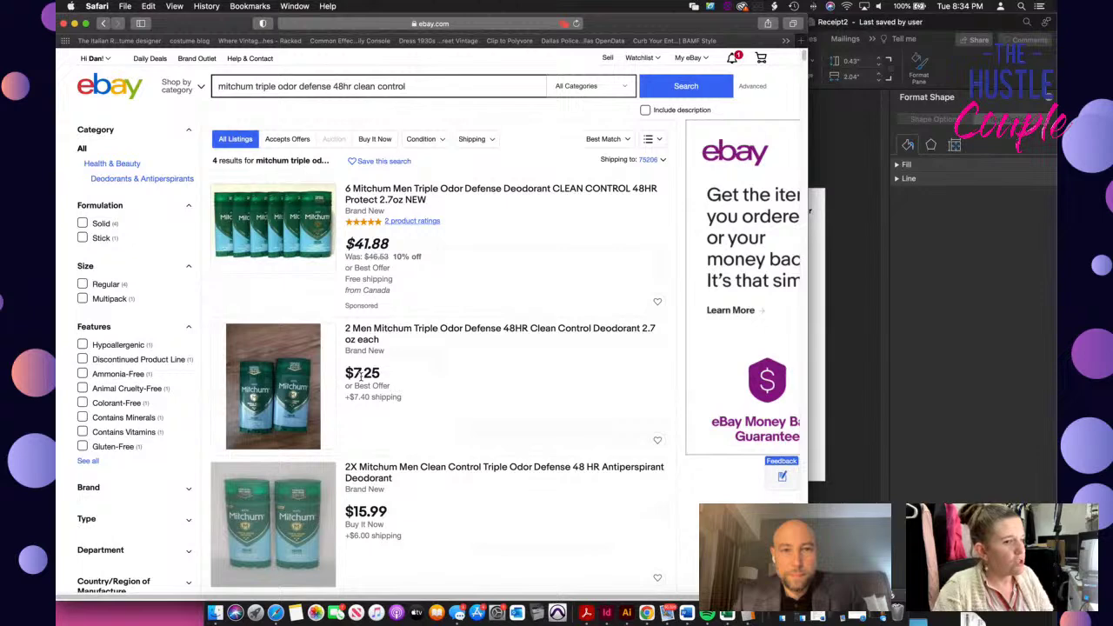
Inspect the active listing for two Men Mitchum Triple Odor Defense 48HR Clean Control deodorants priced $7.25, and return to the search results
{"action": "scroll", "coordinate": [360, 376], "scroll_direction": "down", "scroll_amount": 1}
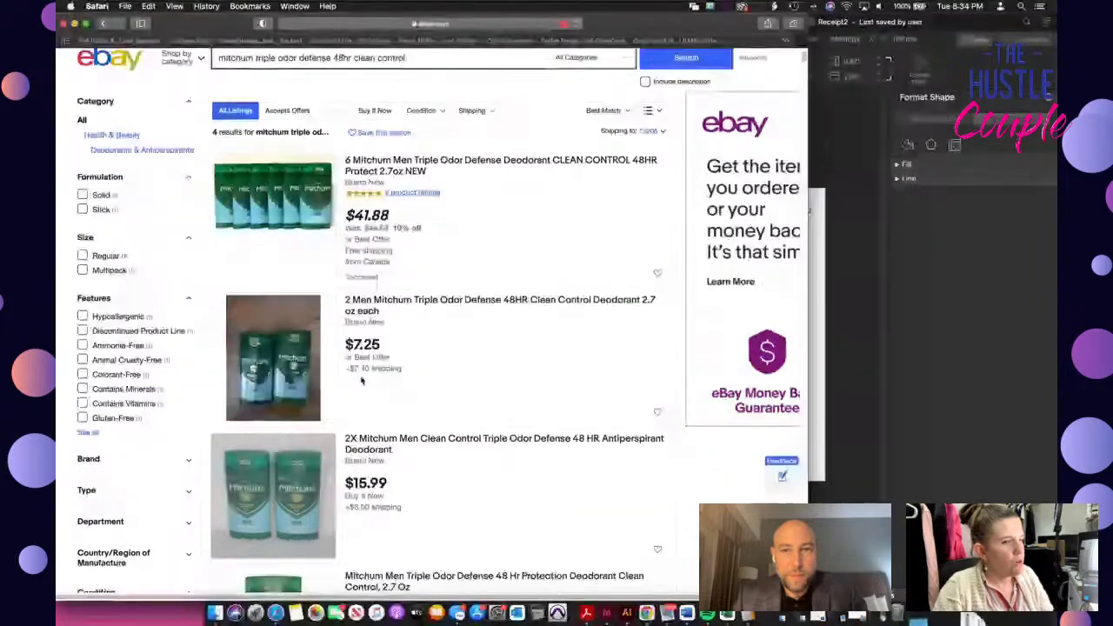
{"action": "left_click", "coordinate": [359, 300]}
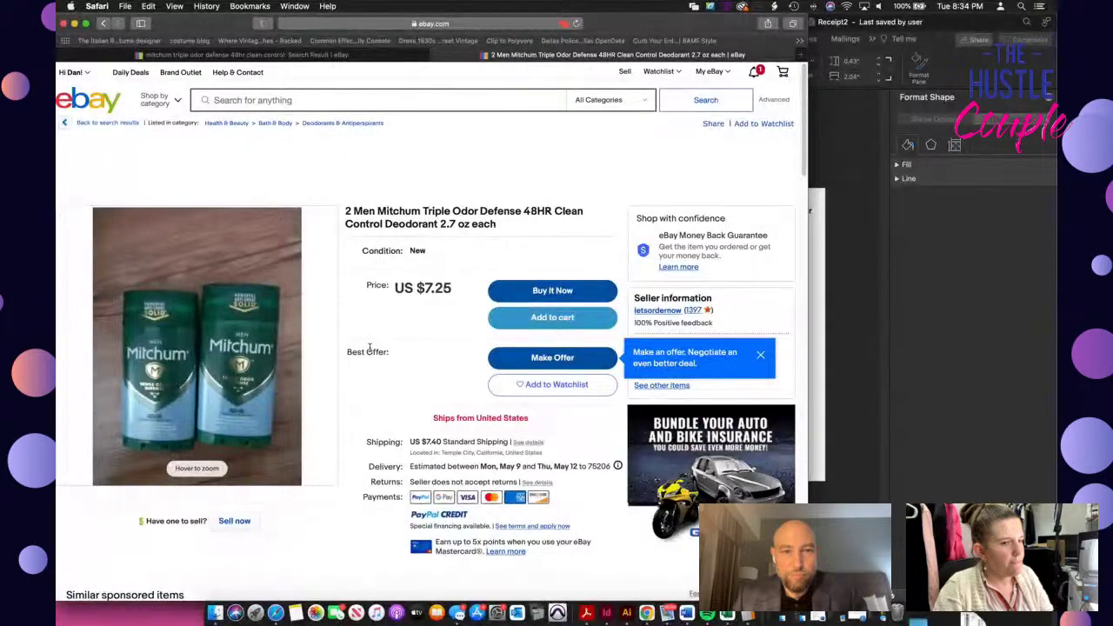
{"action": "scroll", "coordinate": [370, 348], "scroll_direction": "down", "scroll_amount": 5}
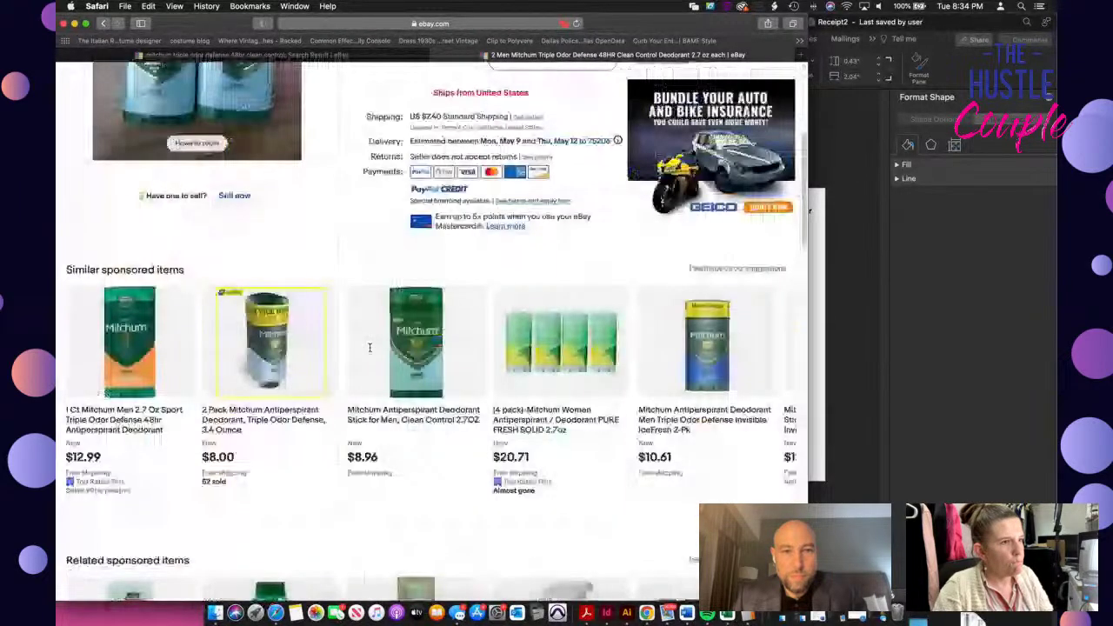
{"action": "scroll", "coordinate": [369, 347], "scroll_direction": "up", "scroll_amount": 5}
{"action": "key", "text": "super+bracketleft"}
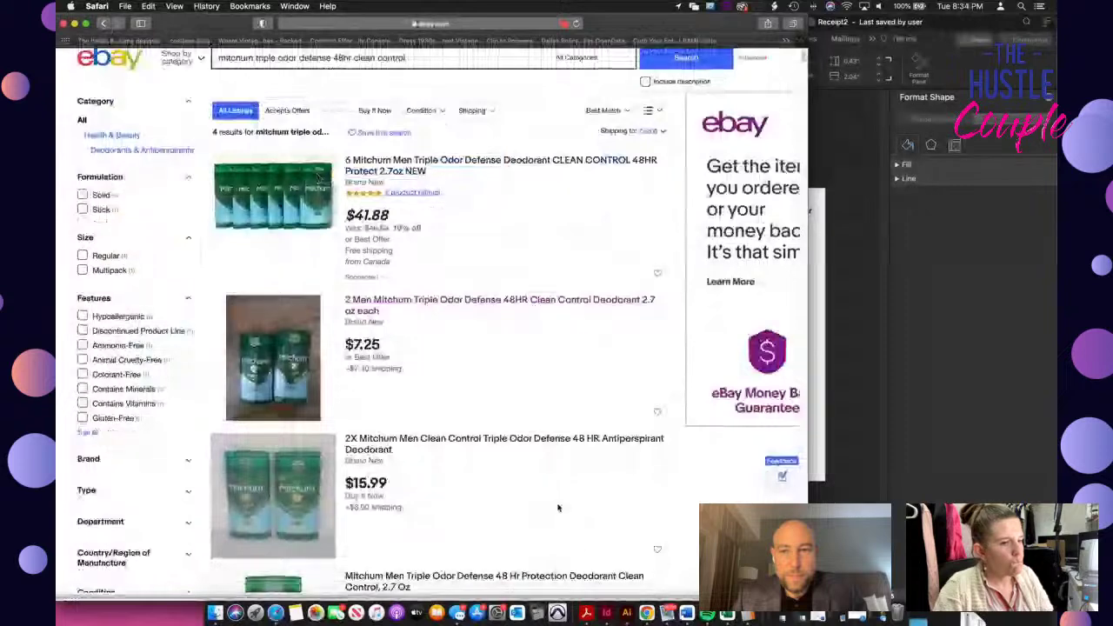
Compare the prices, quantities and shipping costs of the active Mitchum deodorant listings
{"action": "scroll", "coordinate": [559, 508], "scroll_direction": "down", "scroll_amount": 3}
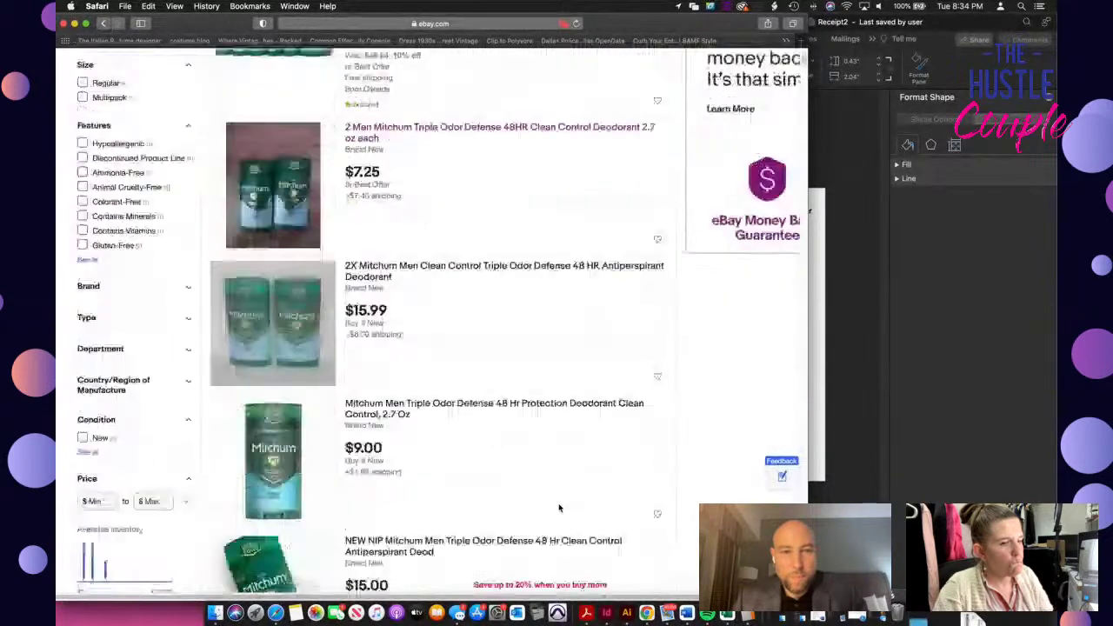
{"action": "scroll", "coordinate": [559, 508], "scroll_direction": "down", "scroll_amount": 1}
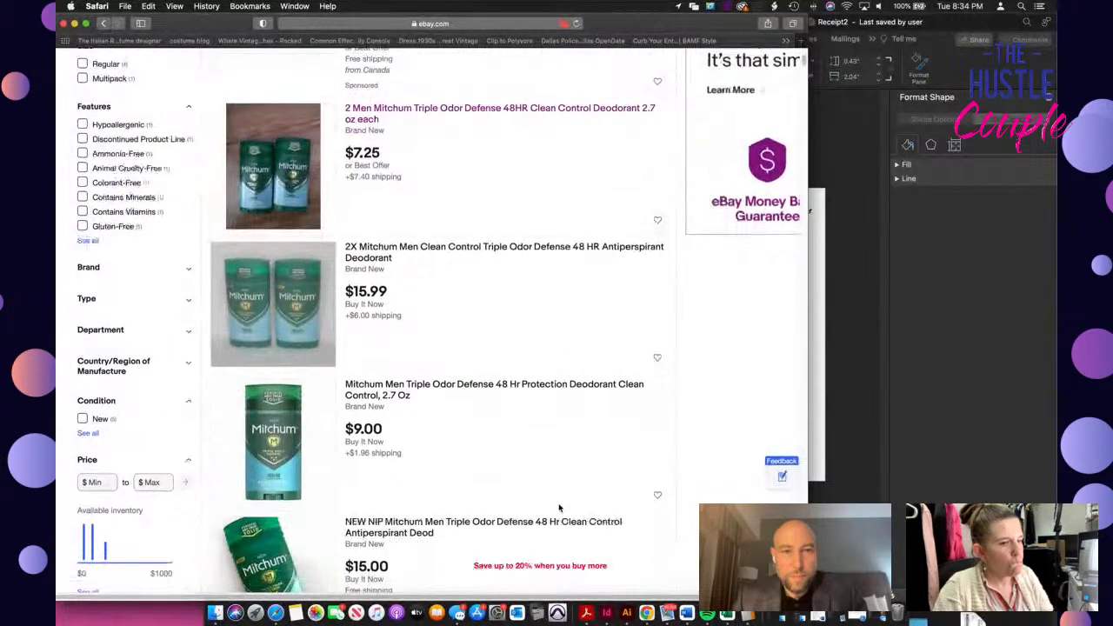
{"action": "scroll", "coordinate": [560, 508], "scroll_direction": "down", "scroll_amount": 3}
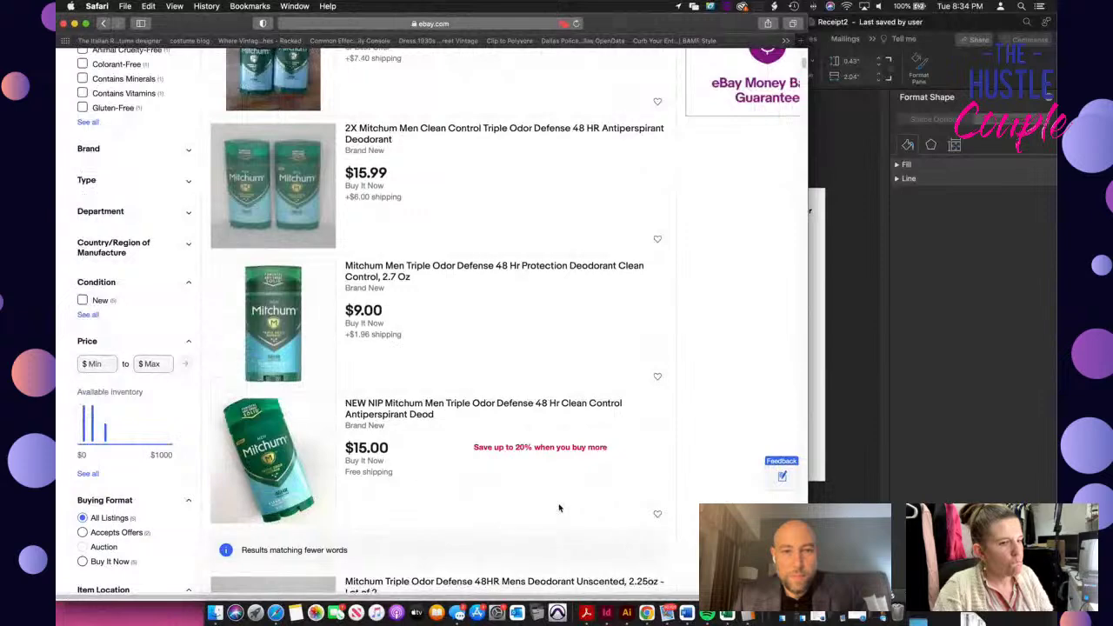
{"action": "scroll", "coordinate": [559, 508], "scroll_direction": "down", "scroll_amount": 6}
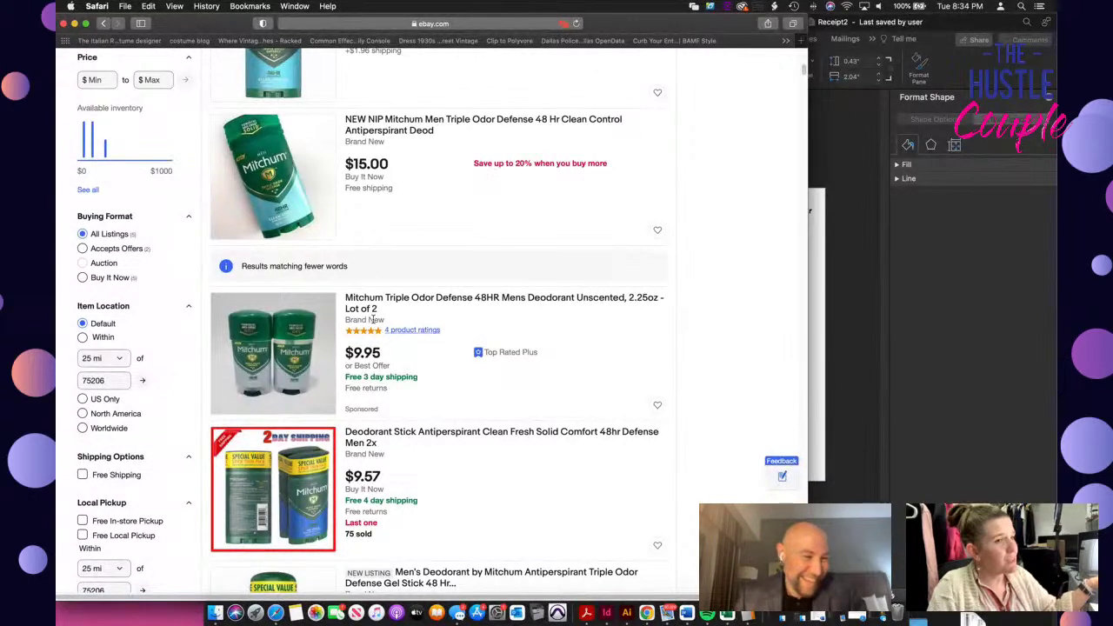
{"action": "scroll", "coordinate": [478, 359], "scroll_direction": "up", "scroll_amount": 2}
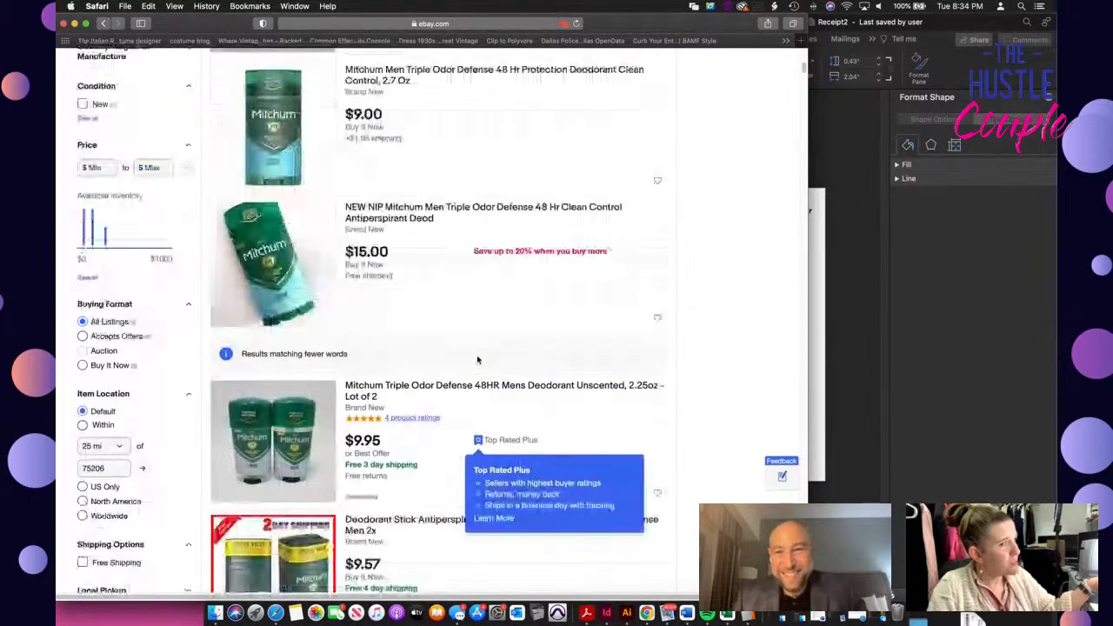
{"action": "scroll", "coordinate": [477, 359], "scroll_direction": "up", "scroll_amount": 5}
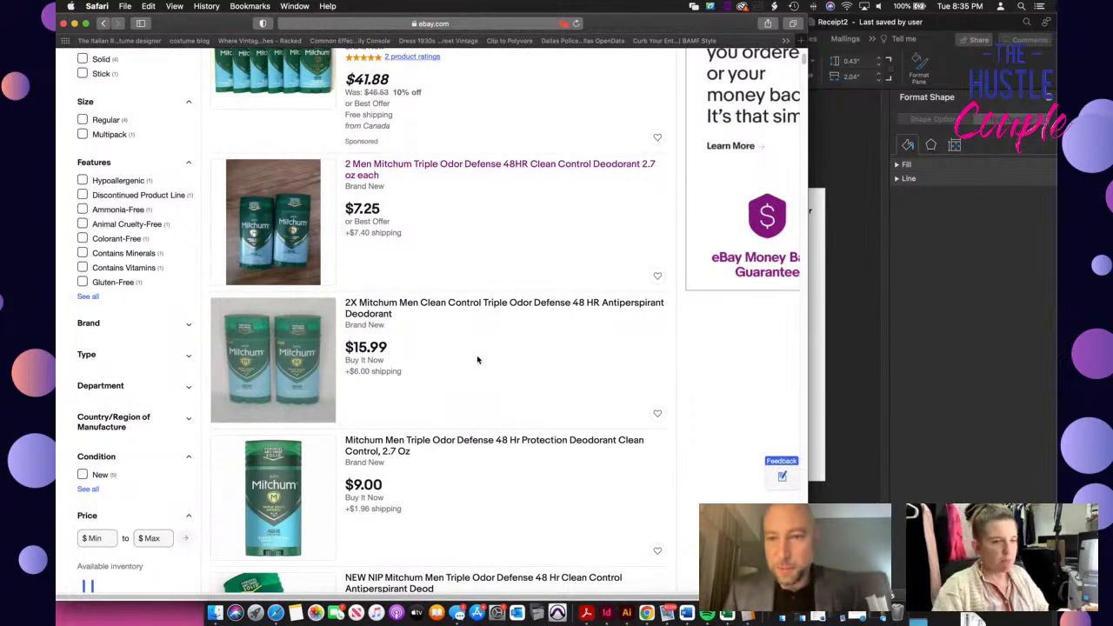
{"action": "scroll", "coordinate": [477, 359], "scroll_direction": "up", "scroll_amount": 3}
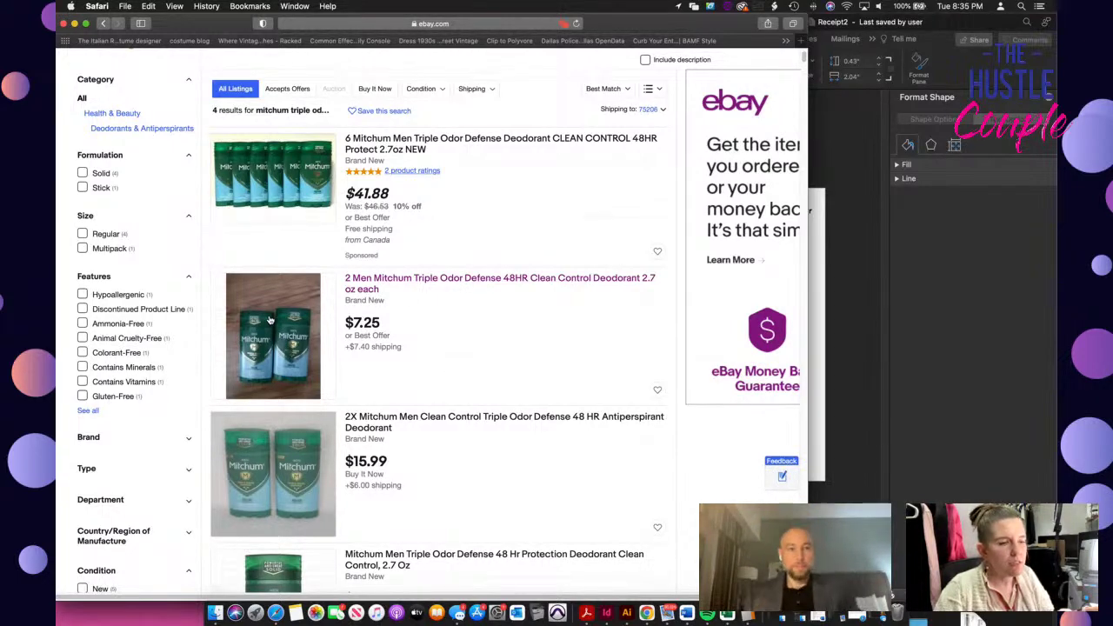
{"action": "scroll", "coordinate": [421, 384], "scroll_direction": "down", "scroll_amount": 1}
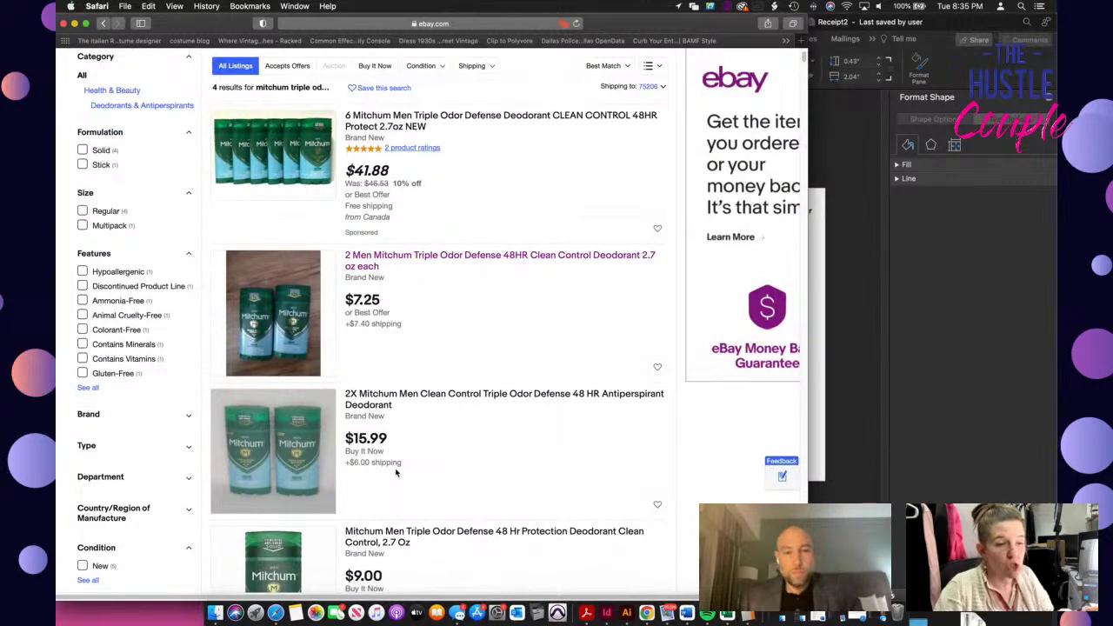
{"action": "scroll", "coordinate": [398, 473], "scroll_direction": "down", "scroll_amount": 3}
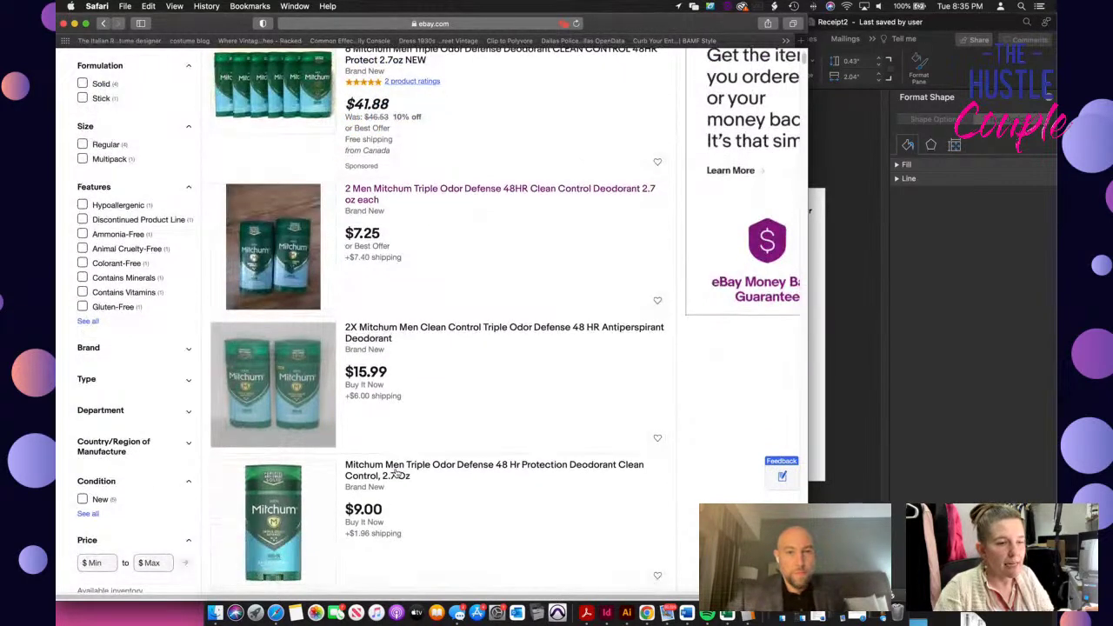
{"action": "scroll", "coordinate": [396, 473], "scroll_direction": "down", "scroll_amount": 1}
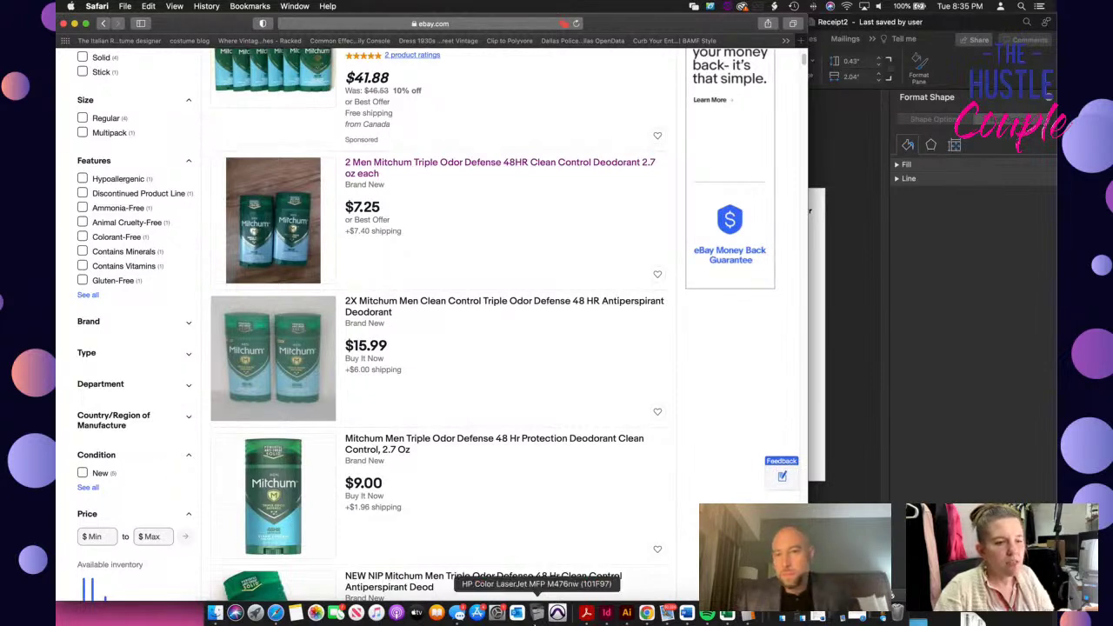
Switch to Calculator and calculate 17.99 minus 15%
{"action": "left_click", "coordinate": [746, 619]}
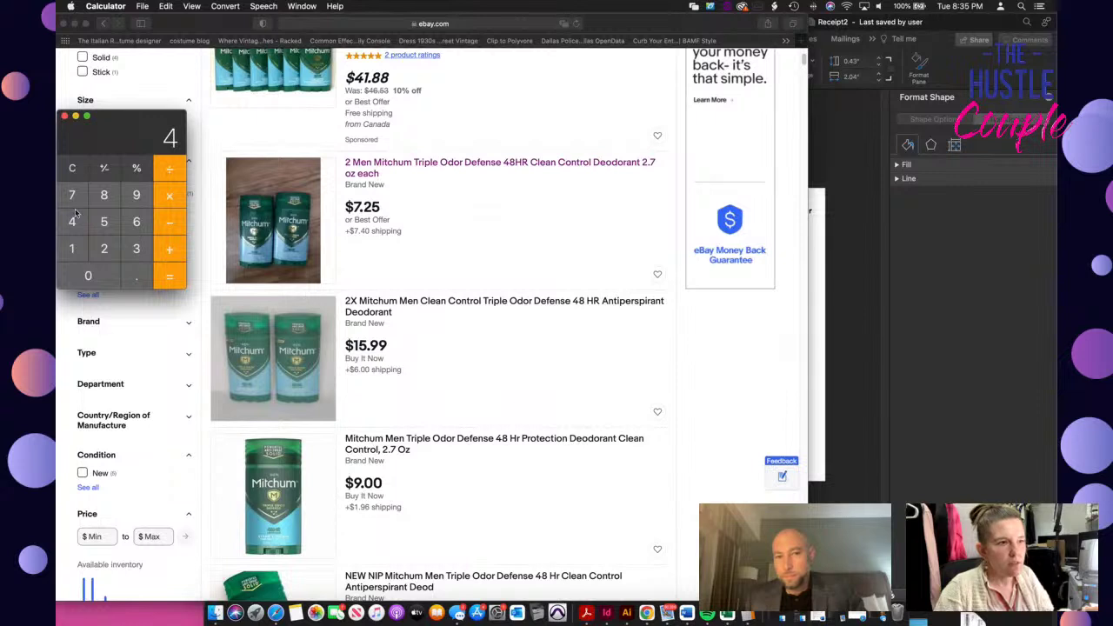
{"action": "left_click", "coordinate": [72, 176]}
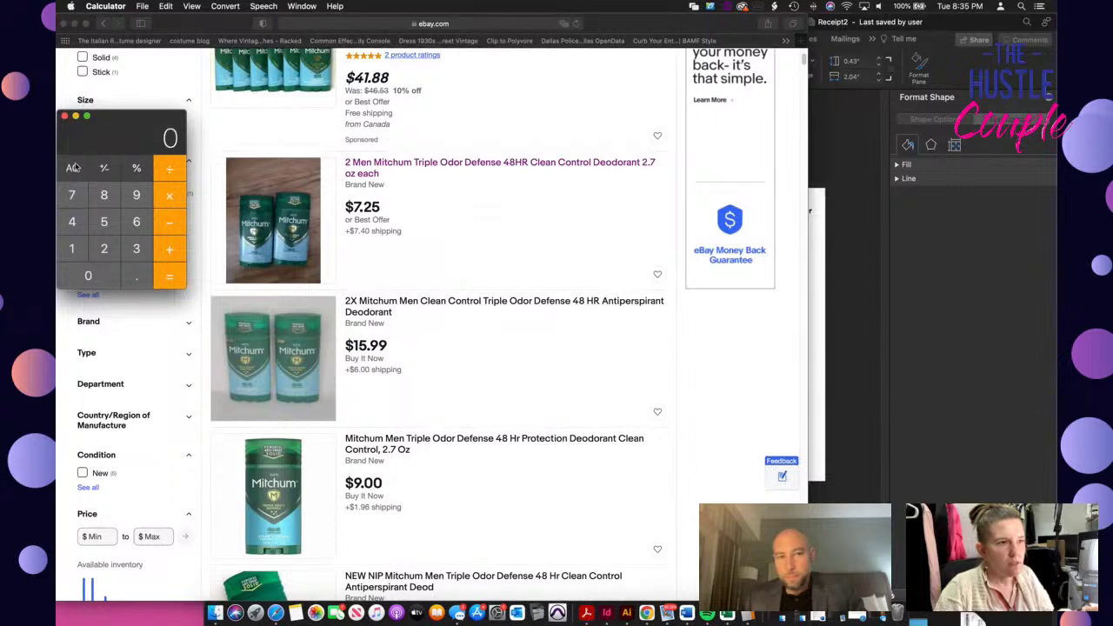
{"action": "left_click", "coordinate": [76, 250]}
{"action": "left_click", "coordinate": [72, 195]}
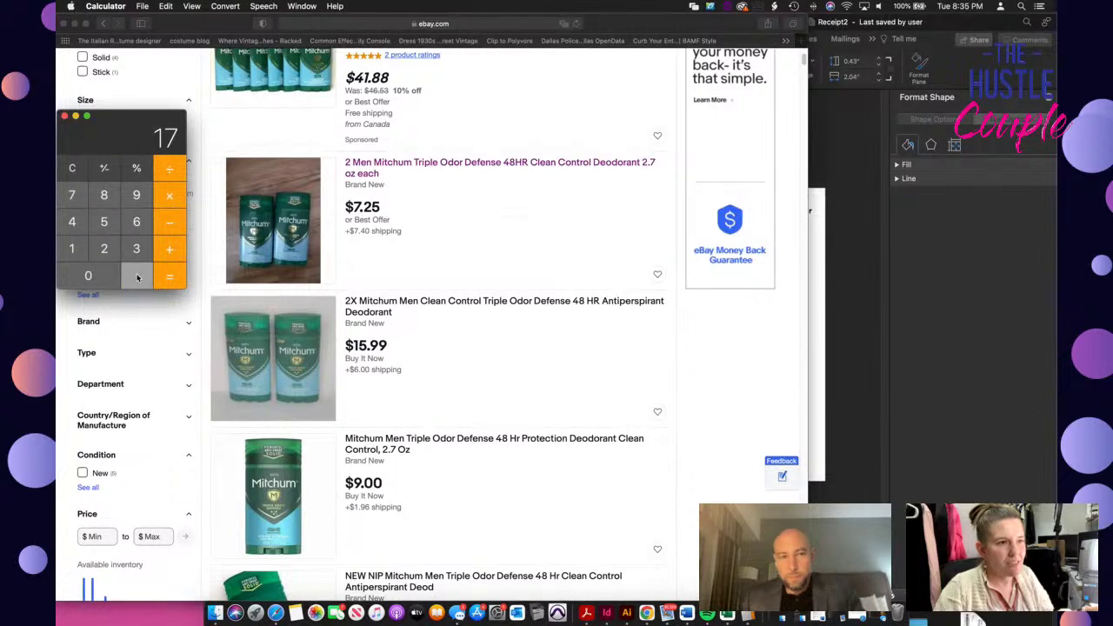
{"action": "left_click", "coordinate": [135, 196]}
{"action": "left_click", "coordinate": [136, 196]}
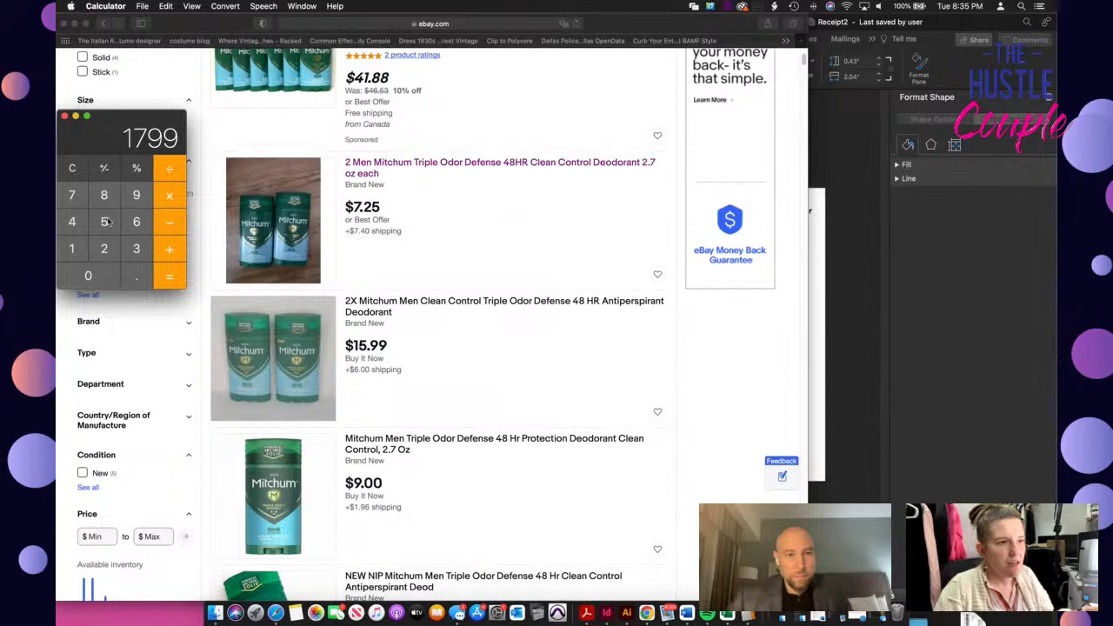
{"action": "left_click", "coordinate": [79, 171]}
{"action": "type", "text": "17."}
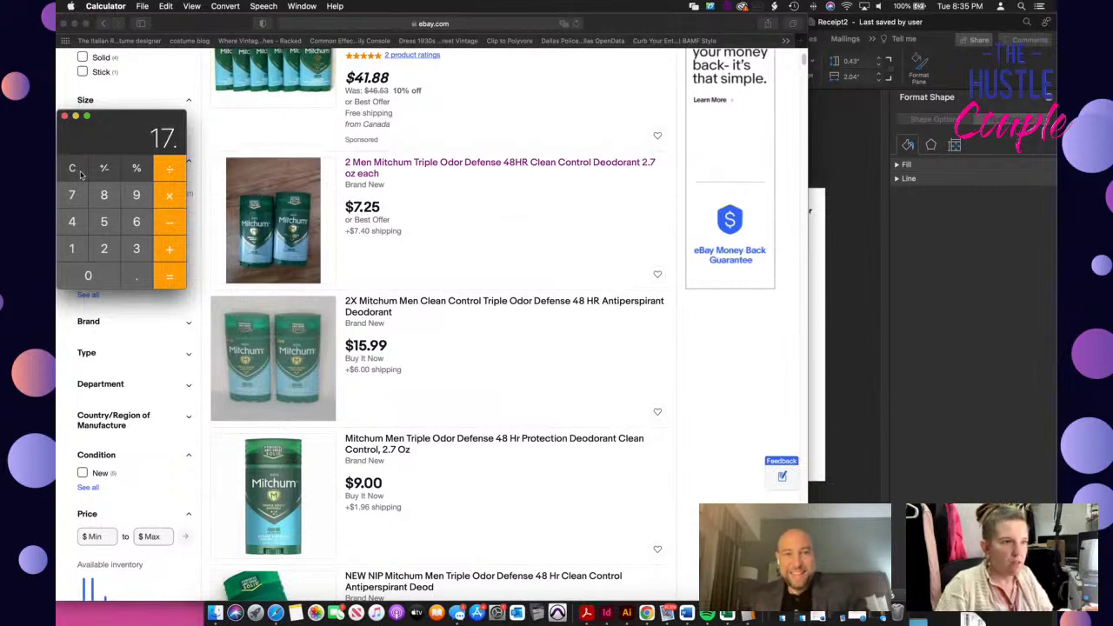
{"action": "type", "text": "99-15"}
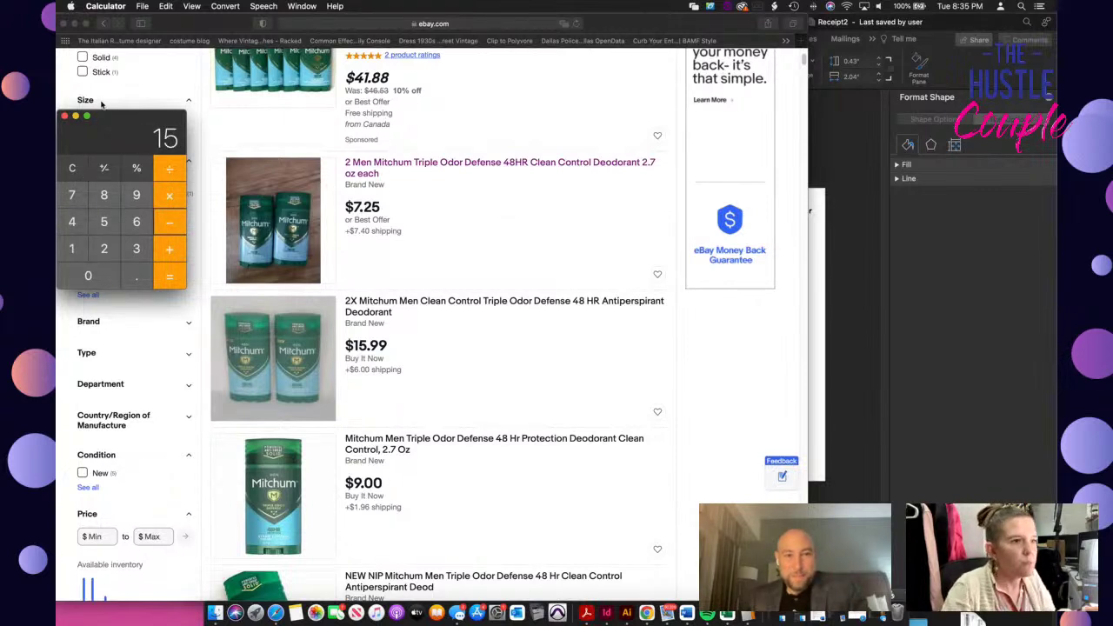
{"action": "left_click", "coordinate": [137, 169]}
{"action": "key", "text": "Return"}
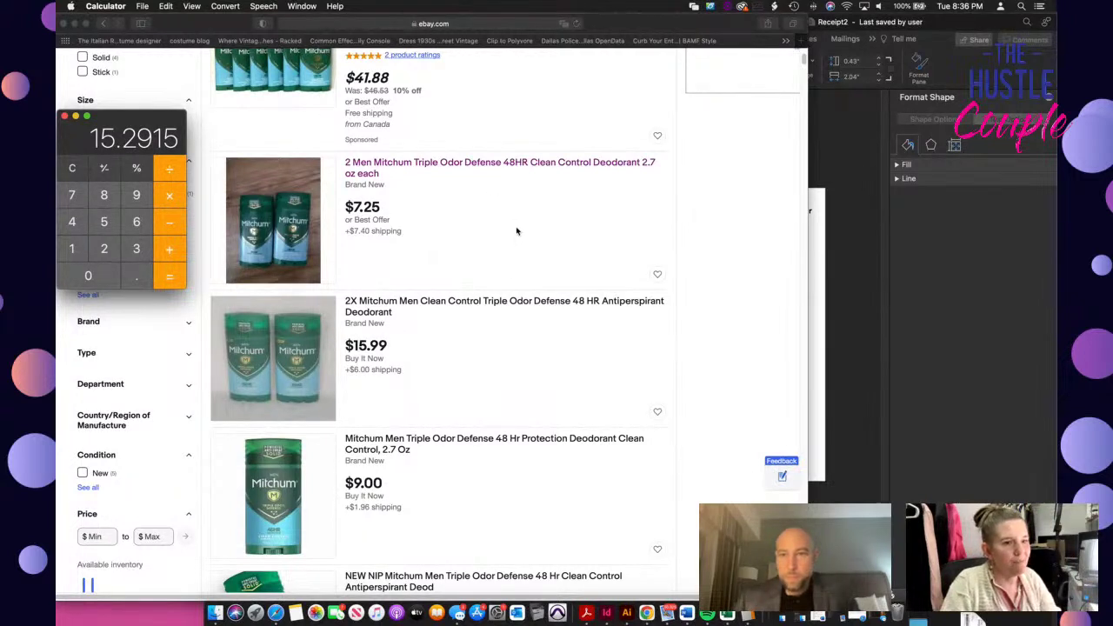
Start a new listing from the $15.99 listing for two Mitchum Clean Control deodorants and import its photos from the mobile device
{"action": "left_click", "coordinate": [522, 303]}
{"action": "left_click", "coordinate": [523, 302]}
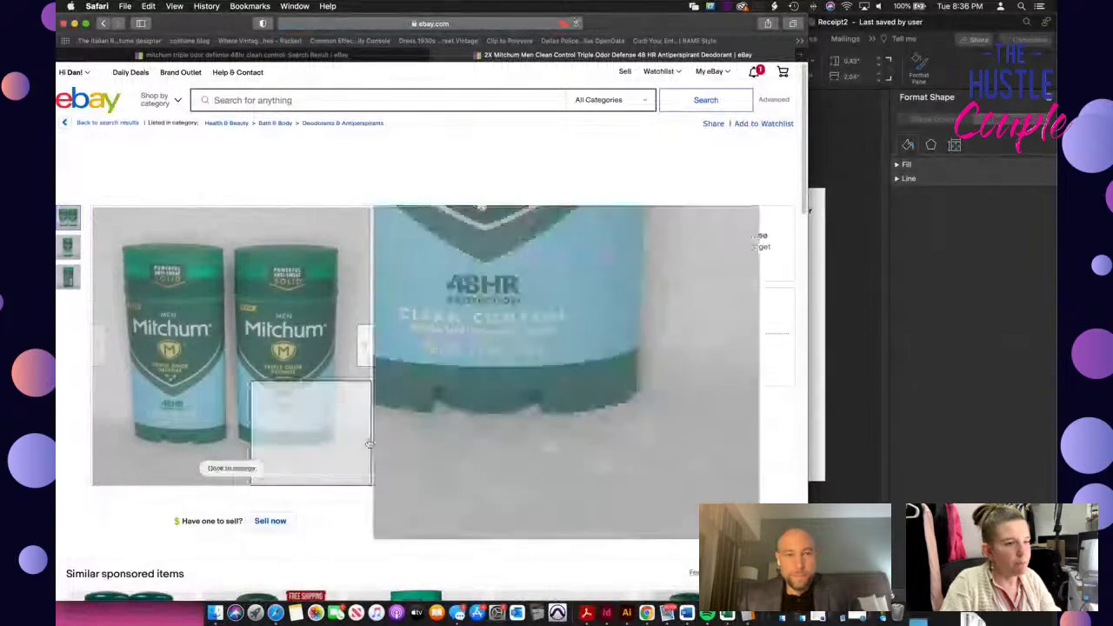
{"action": "left_click", "coordinate": [273, 523]}
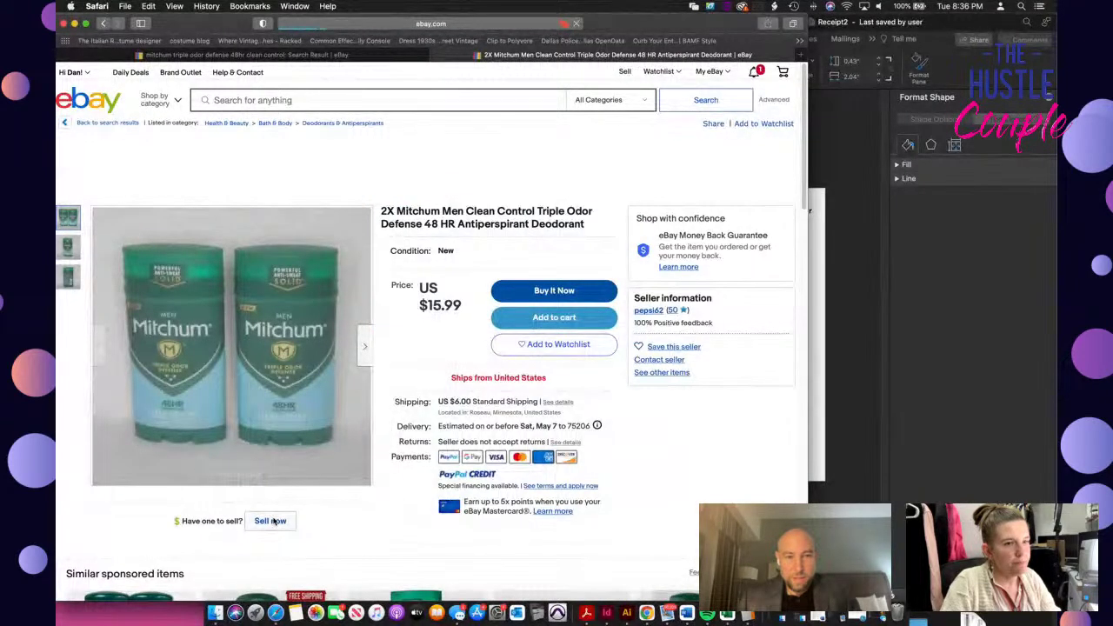
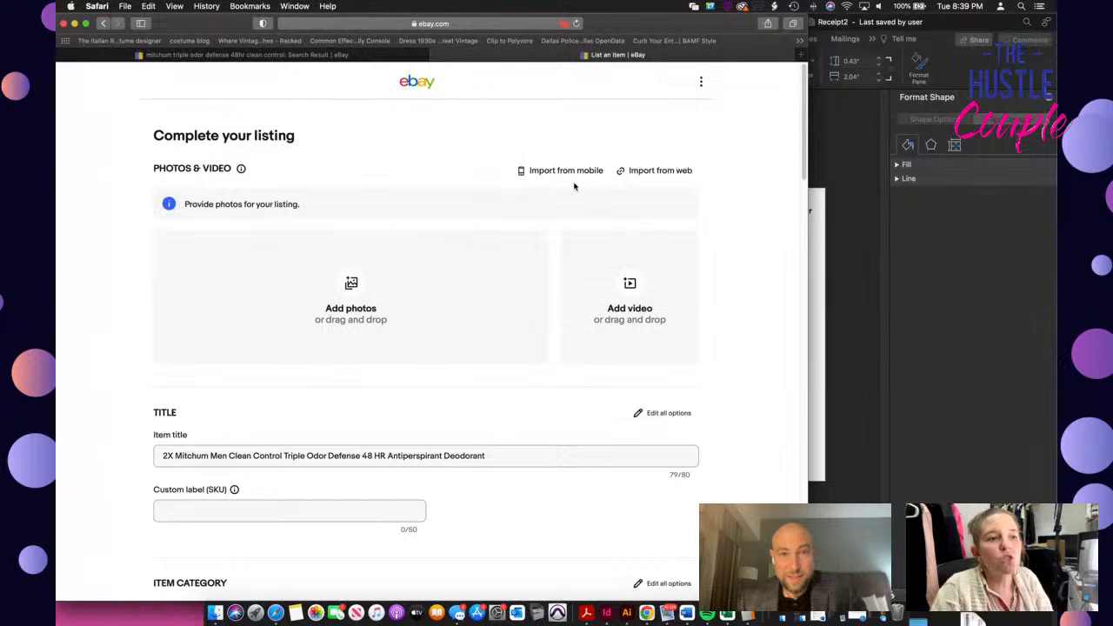
{"action": "left_click", "coordinate": [571, 173]}
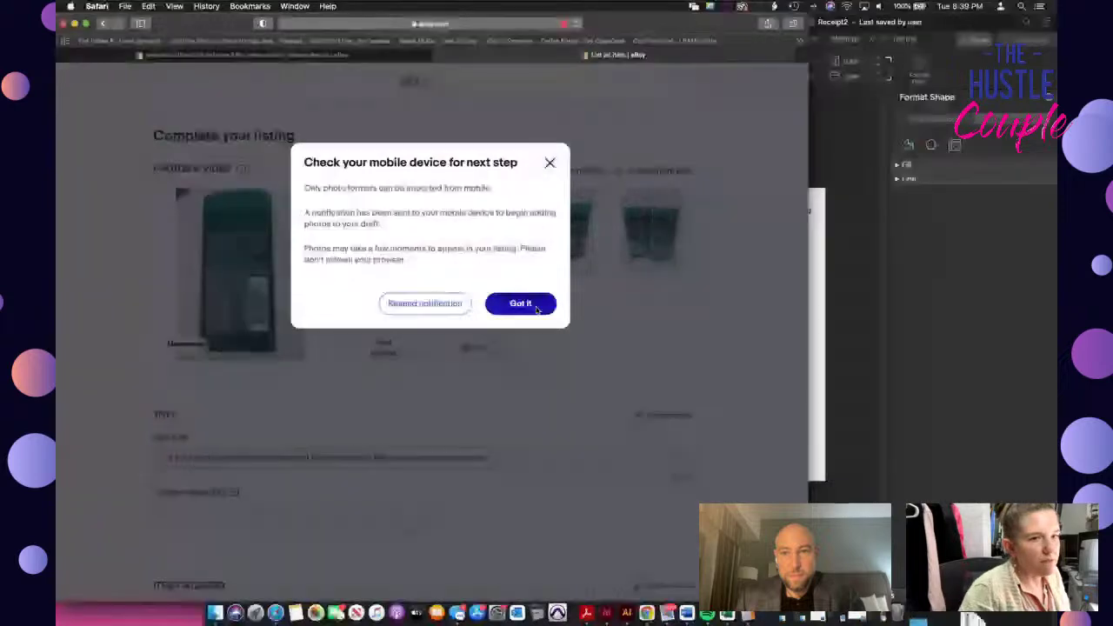
{"action": "left_click", "coordinate": [520, 304]}
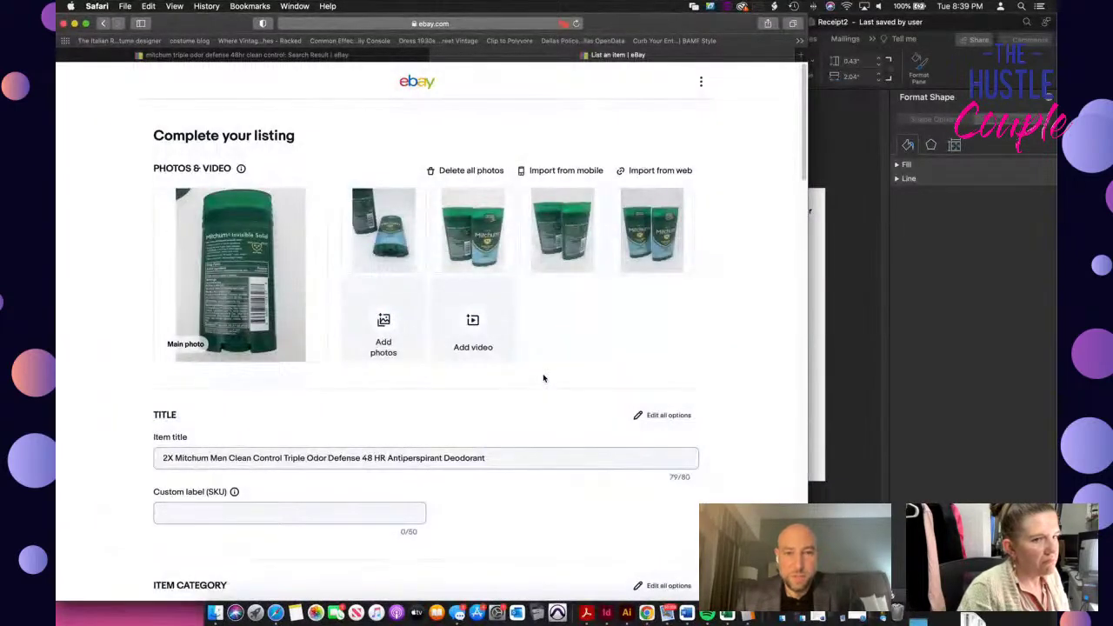
Make the photo showing both deodorant fronts the main photo and open it for editing
{"action": "left_click_drag", "start_coordinate": [653, 230], "coordinate": [214, 236]}
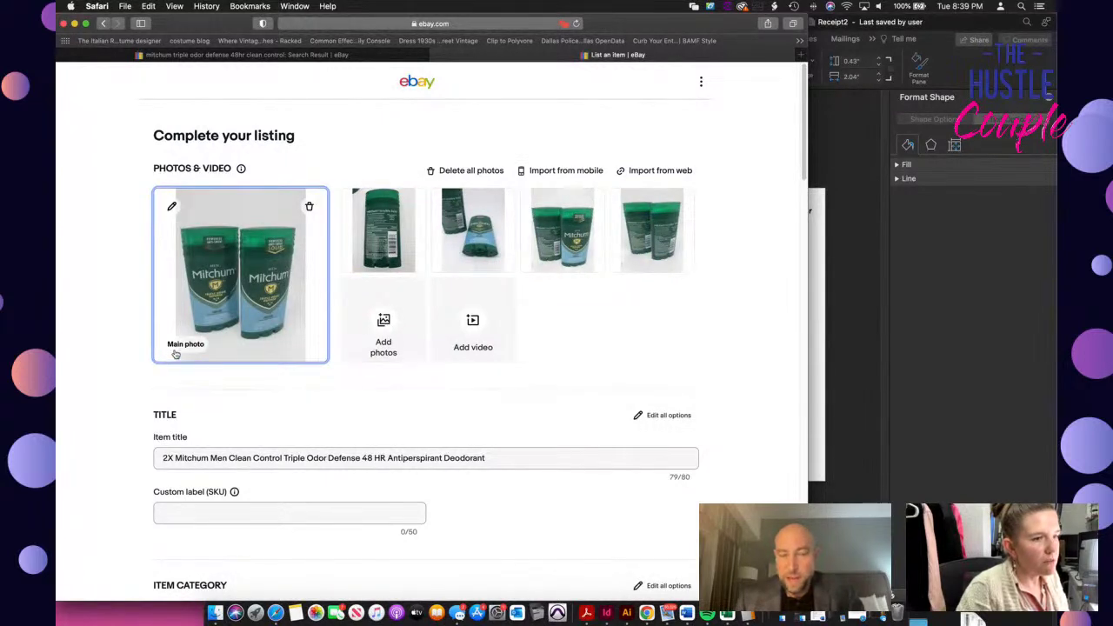
{"action": "left_click", "coordinate": [189, 230]}
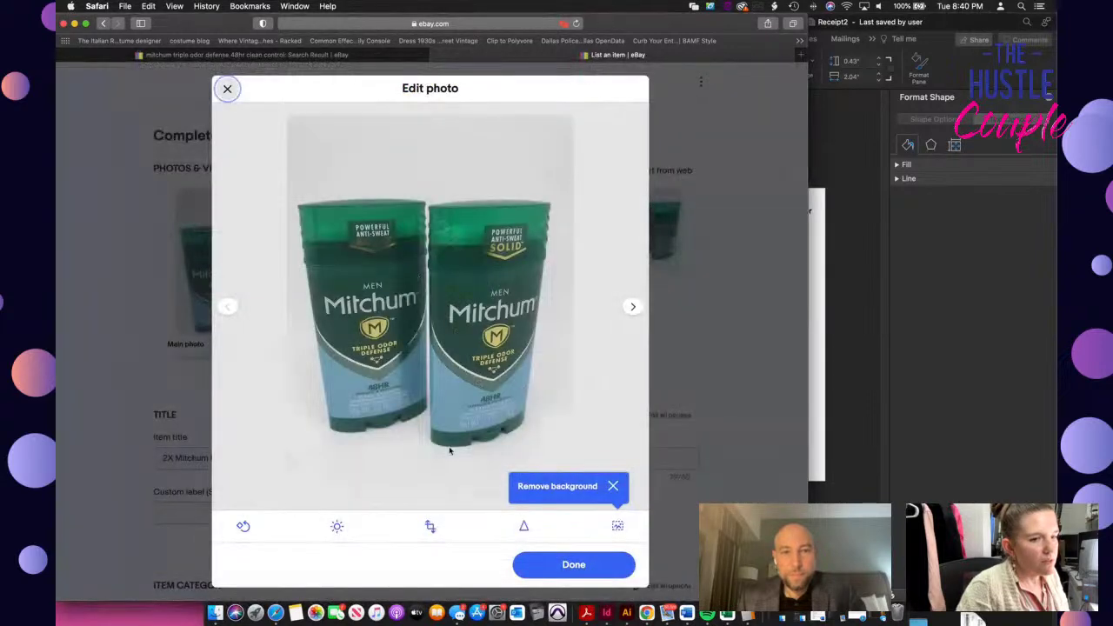
Try to remove the background from the main photo using the full image frame
{"action": "left_click", "coordinate": [617, 526]}
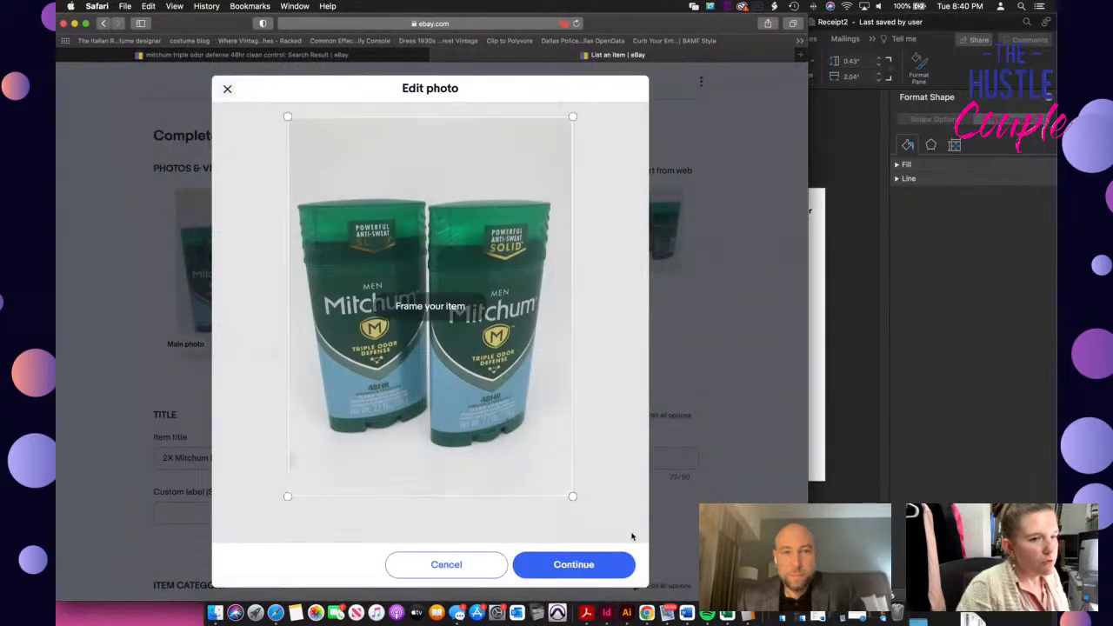
{"action": "left_click", "coordinate": [597, 565]}
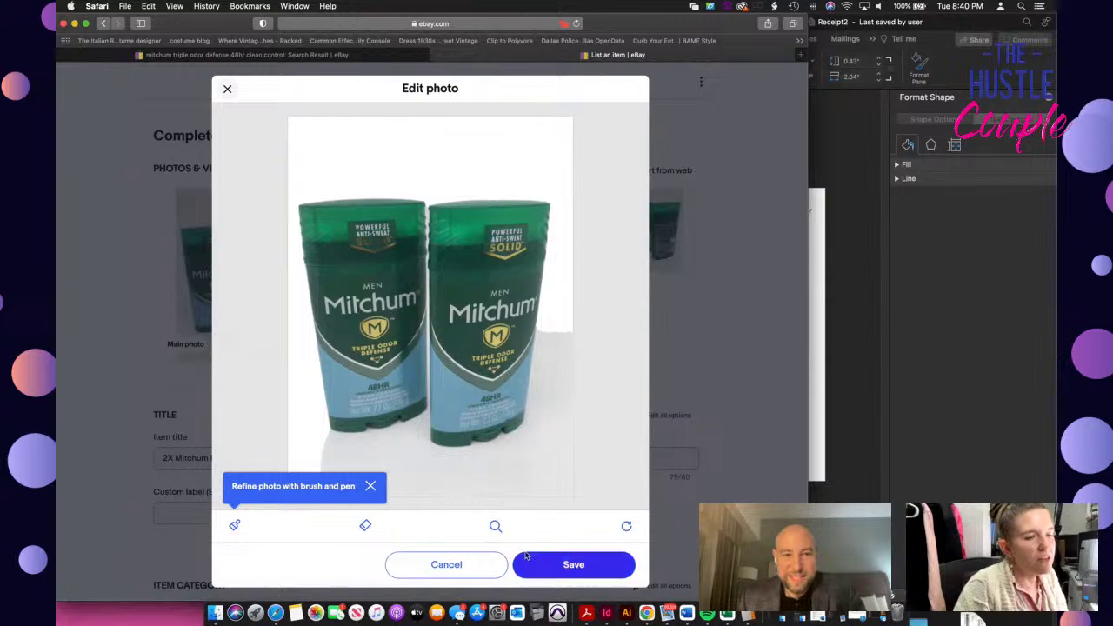
{"action": "left_click", "coordinate": [464, 574]}
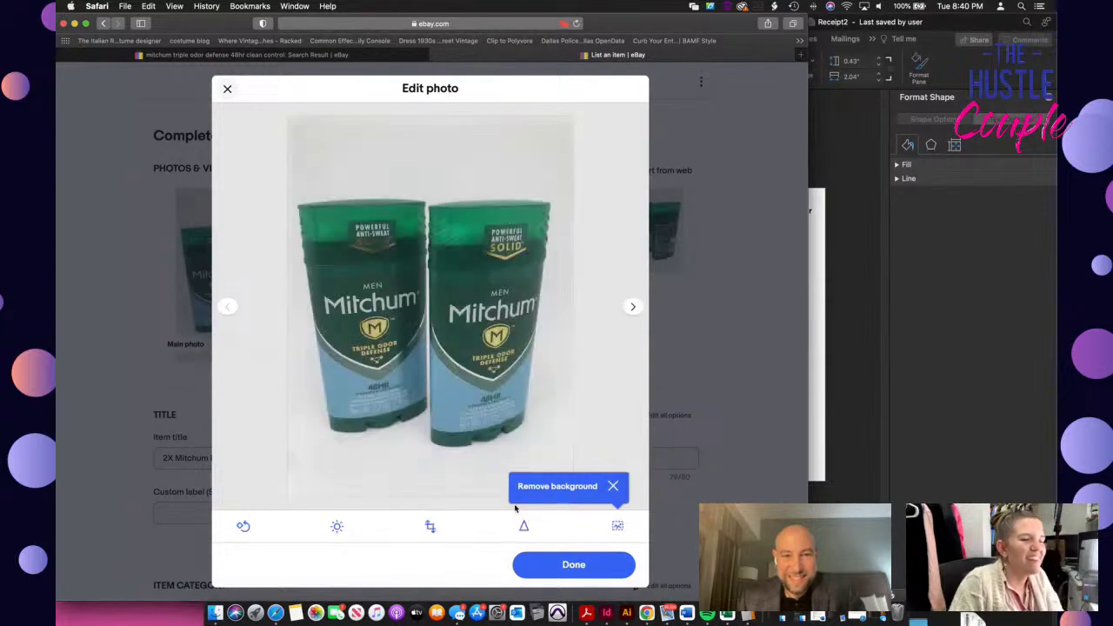
Set the main photo's brightness to 42 and its contrast to about 10, and save the edited photo
{"action": "left_click", "coordinate": [337, 528]}
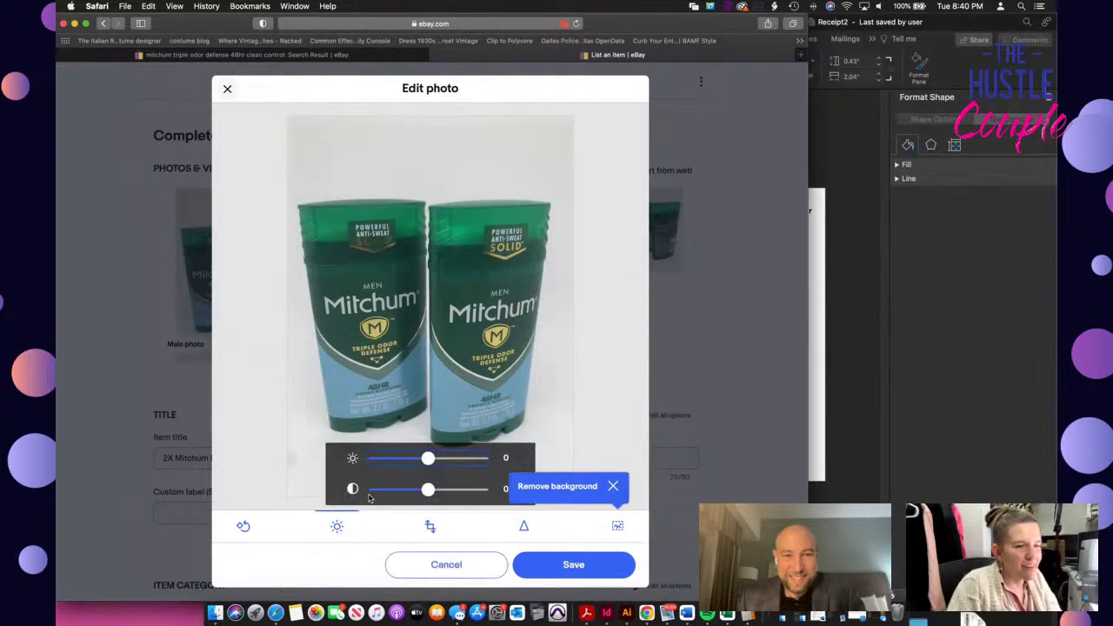
{"action": "left_click_drag", "start_coordinate": [427, 458], "coordinate": [432, 493]}
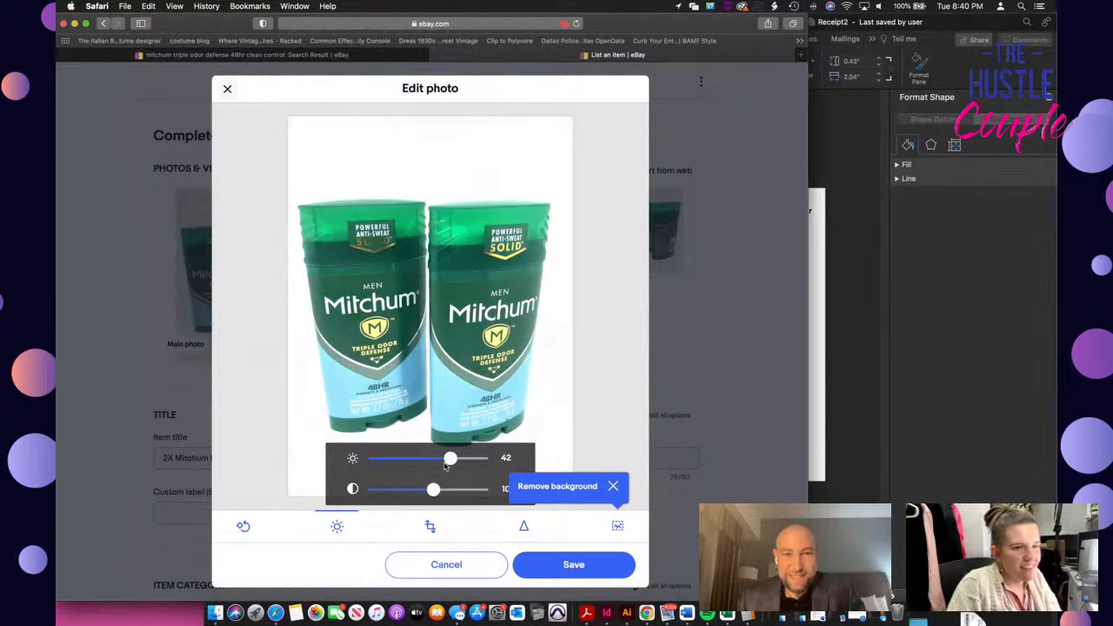
{"action": "left_click", "coordinate": [574, 566]}
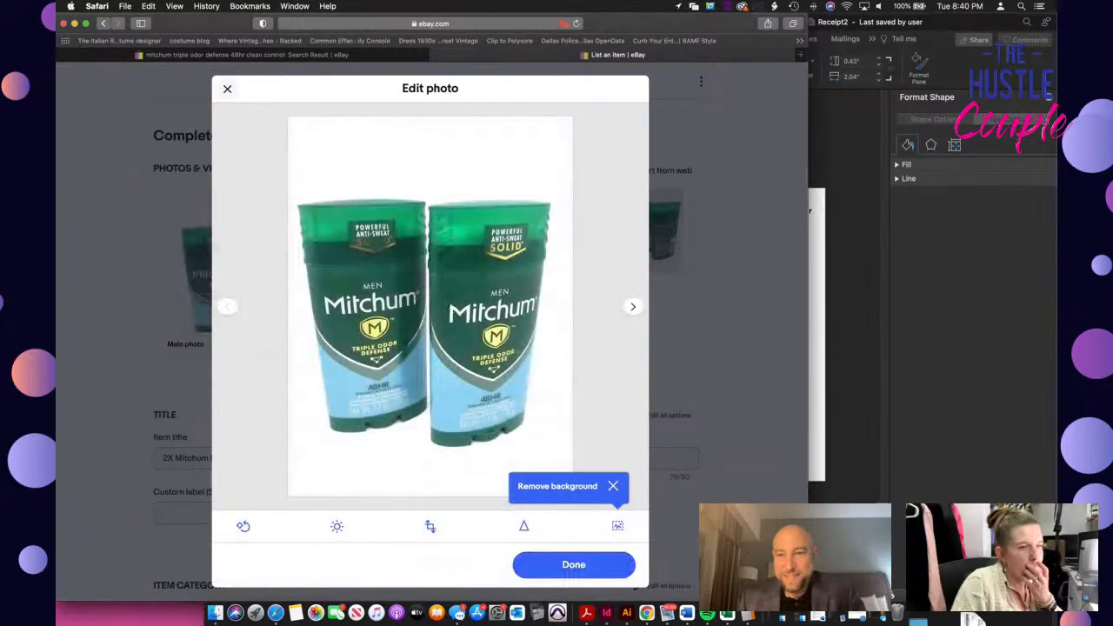
{"action": "left_click", "coordinate": [628, 564]}
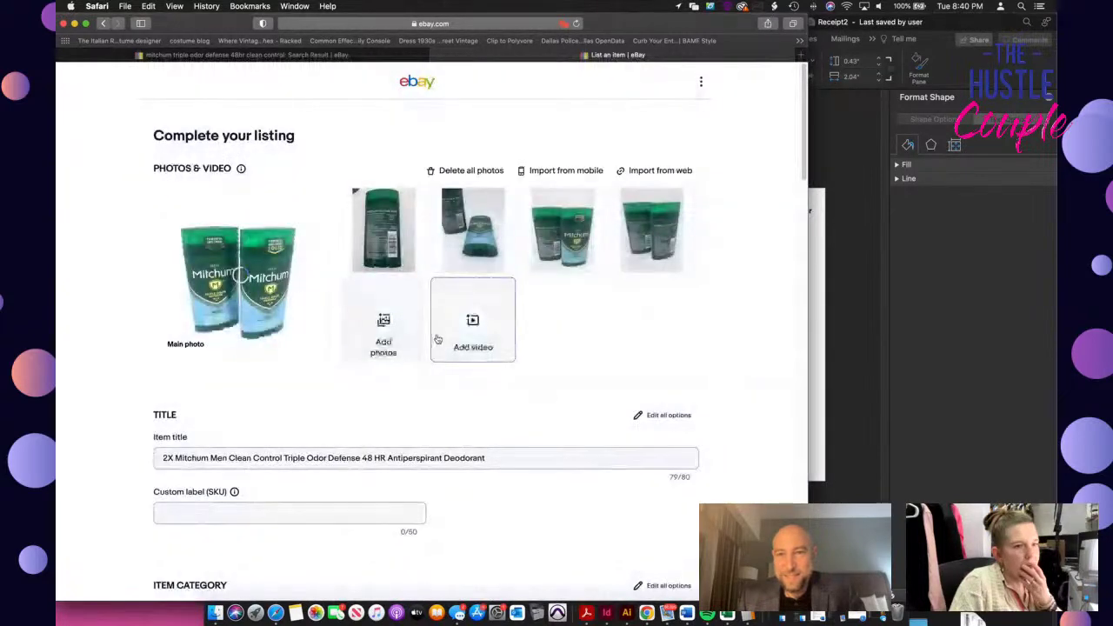
Reorder the photos after the main one: both backs, the lowered stick close-up, the back-and-front pair, and the single back label
{"action": "mouse_move", "coordinate": [219, 313]}
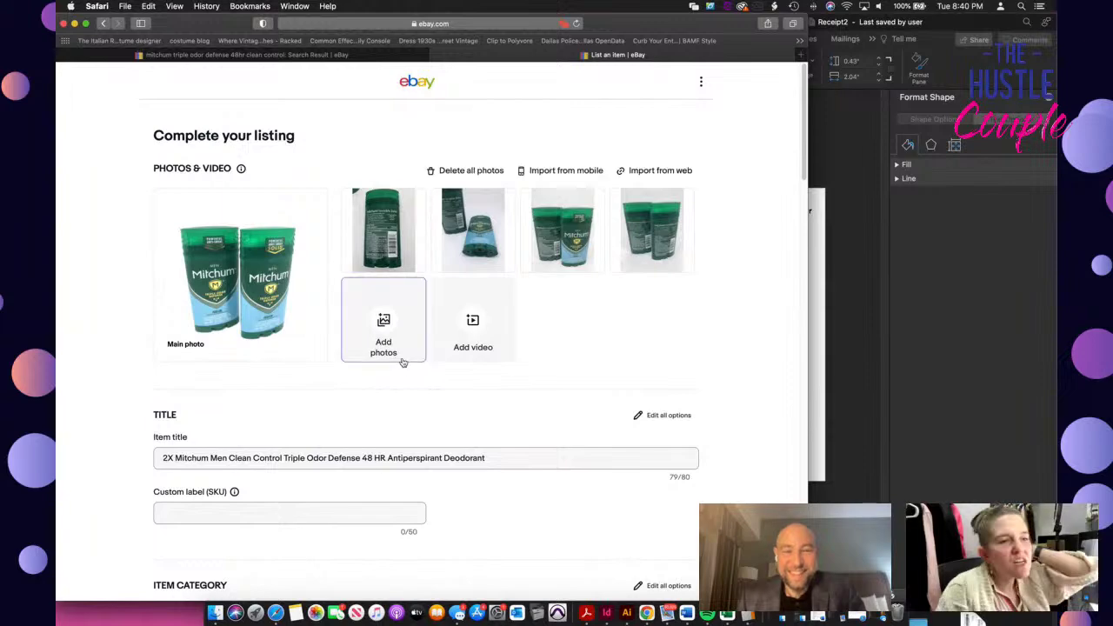
{"action": "left_click_drag", "start_coordinate": [562, 235], "coordinate": [374, 228]}
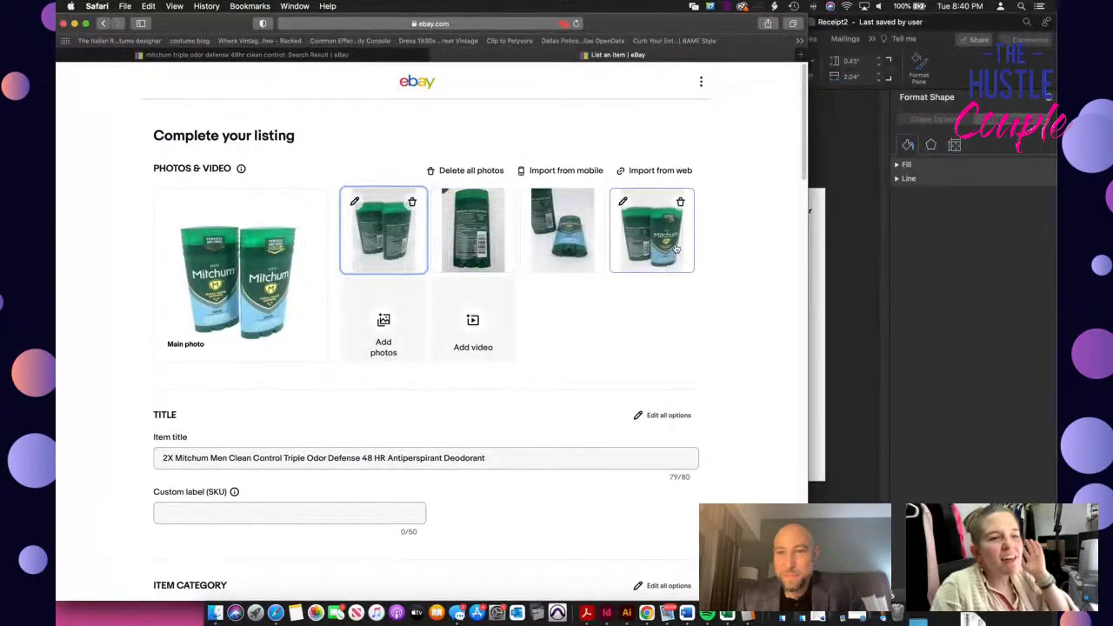
{"action": "left_click_drag", "start_coordinate": [652, 233], "coordinate": [474, 230]}
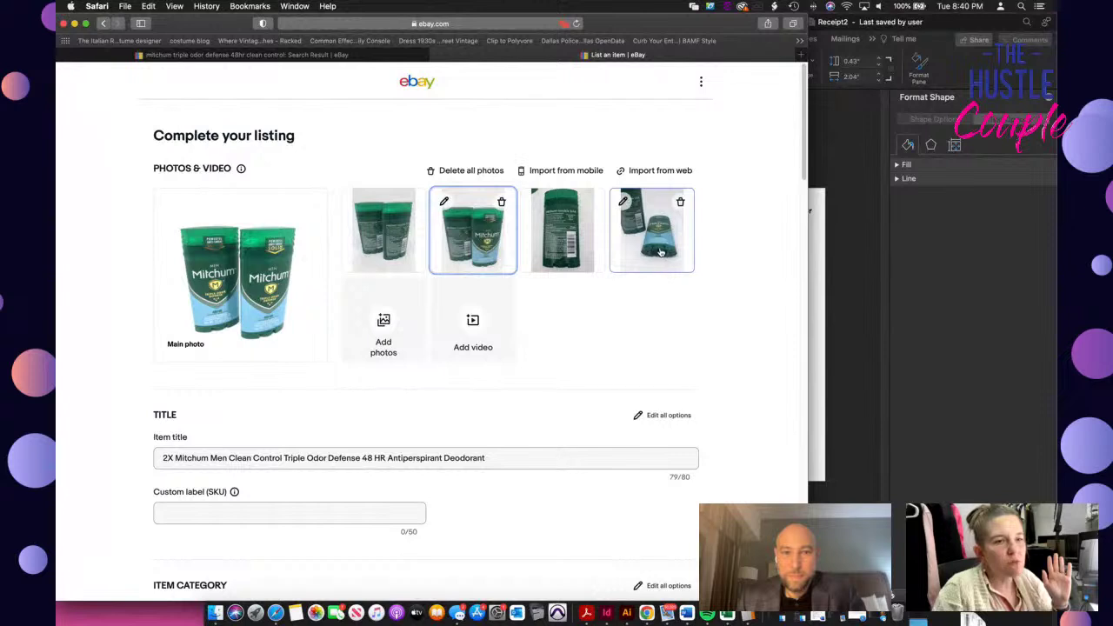
{"action": "left_click_drag", "start_coordinate": [656, 250], "coordinate": [495, 236]}
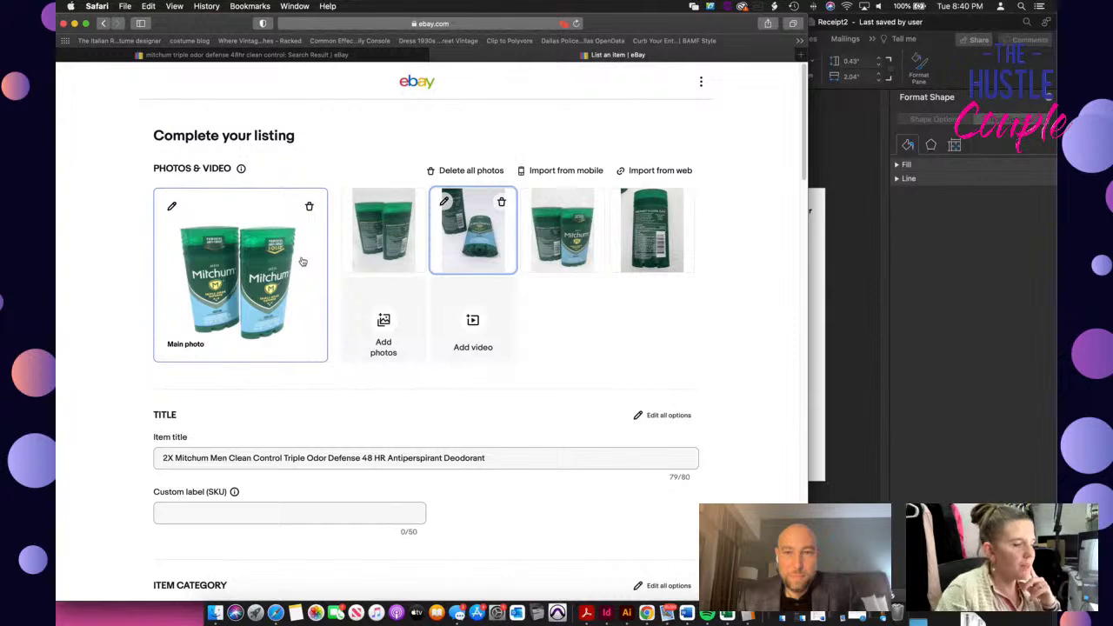
Set the listing's custom label (SKU) to CABINET
{"action": "scroll", "coordinate": [342, 491], "scroll_direction": "down", "scroll_amount": 3}
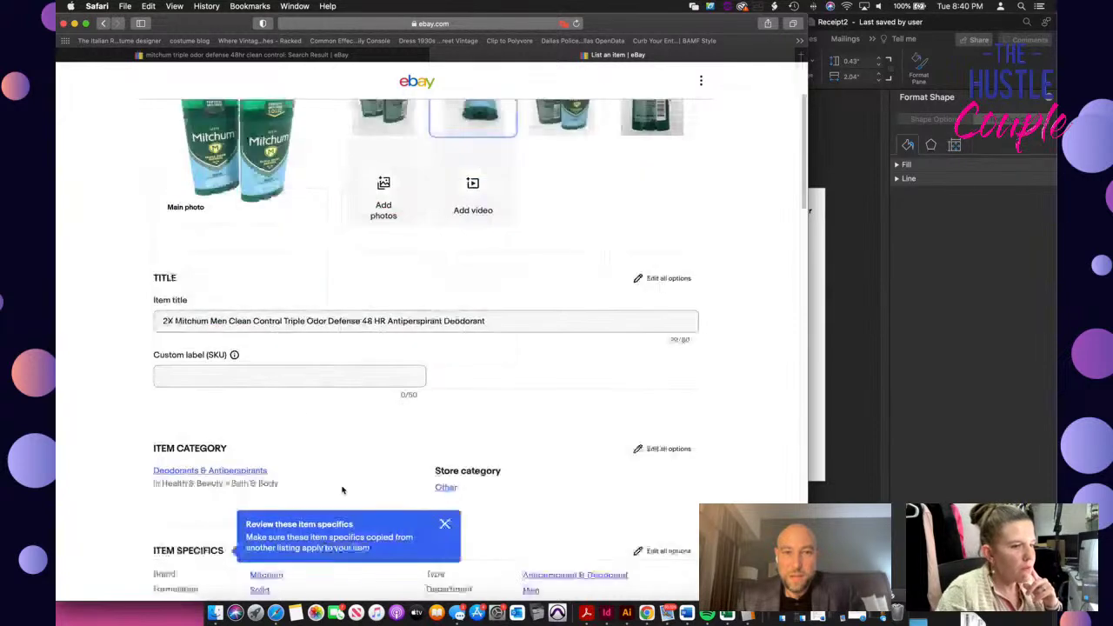
{"action": "left_click", "coordinate": [292, 378]}
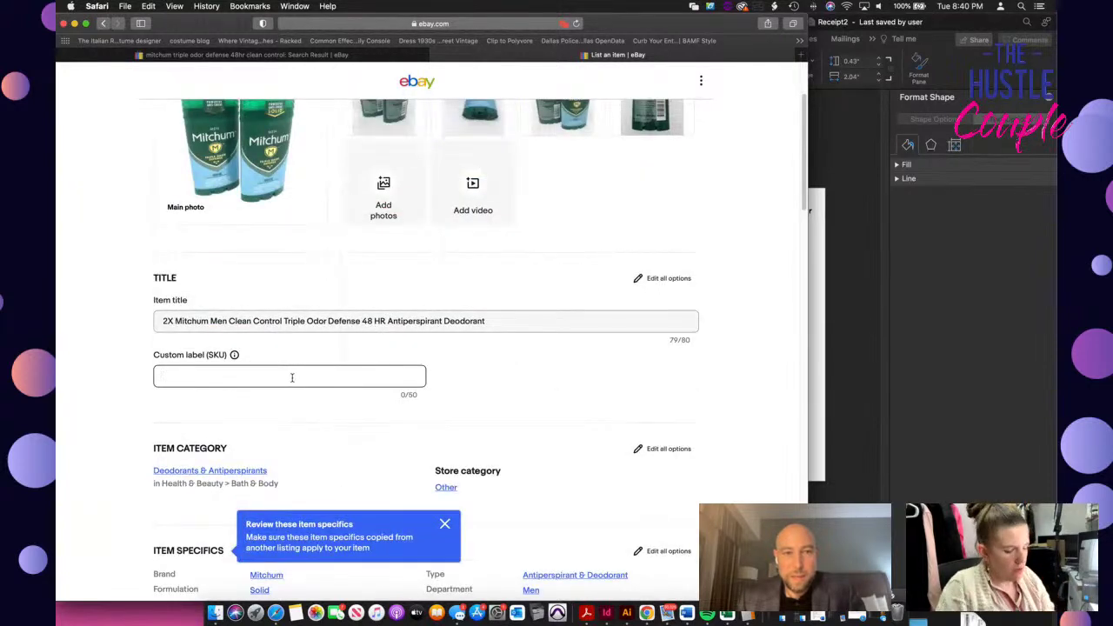
{"action": "type", "text": "CABINET"}
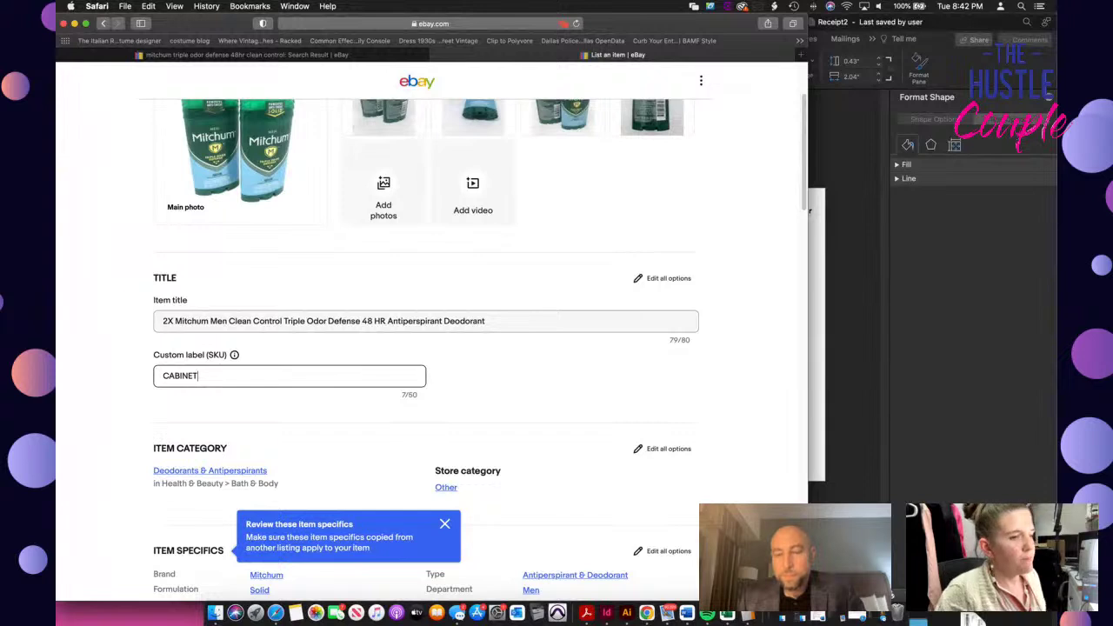
Calculate 4.49 divided by 6 in Calculator and return to the listing form
{"action": "left_click", "coordinate": [536, 612]}
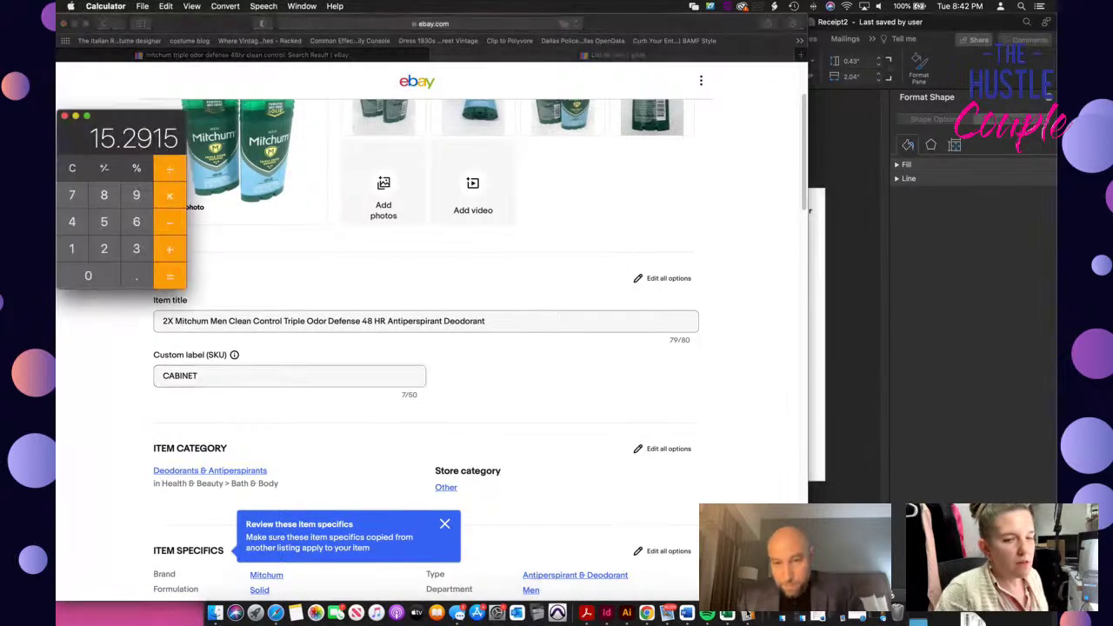
{"action": "type", "text": "4.49"}
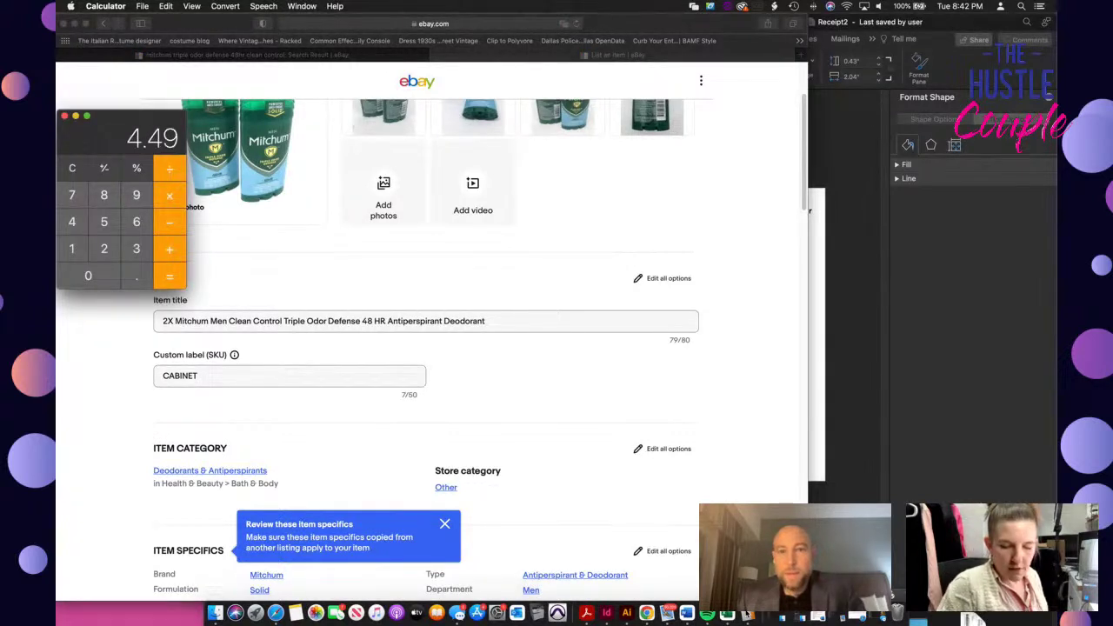
{"action": "key", "text": "slash"}
{"action": "type", "text": "6"}
{"action": "key", "text": "Return"}
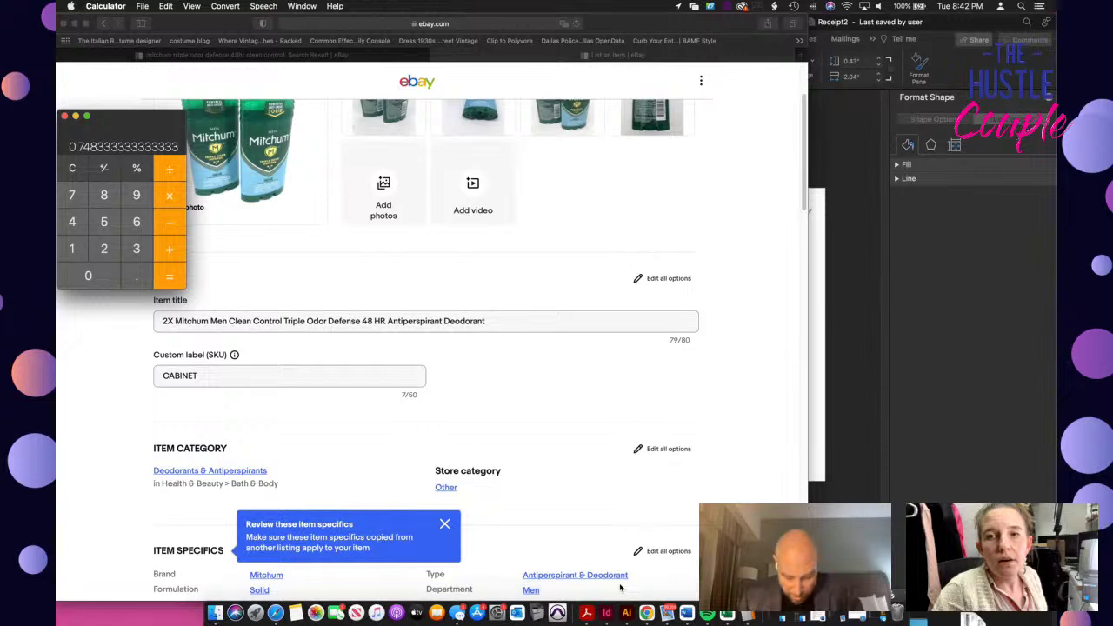
{"action": "left_click", "coordinate": [600, 401]}
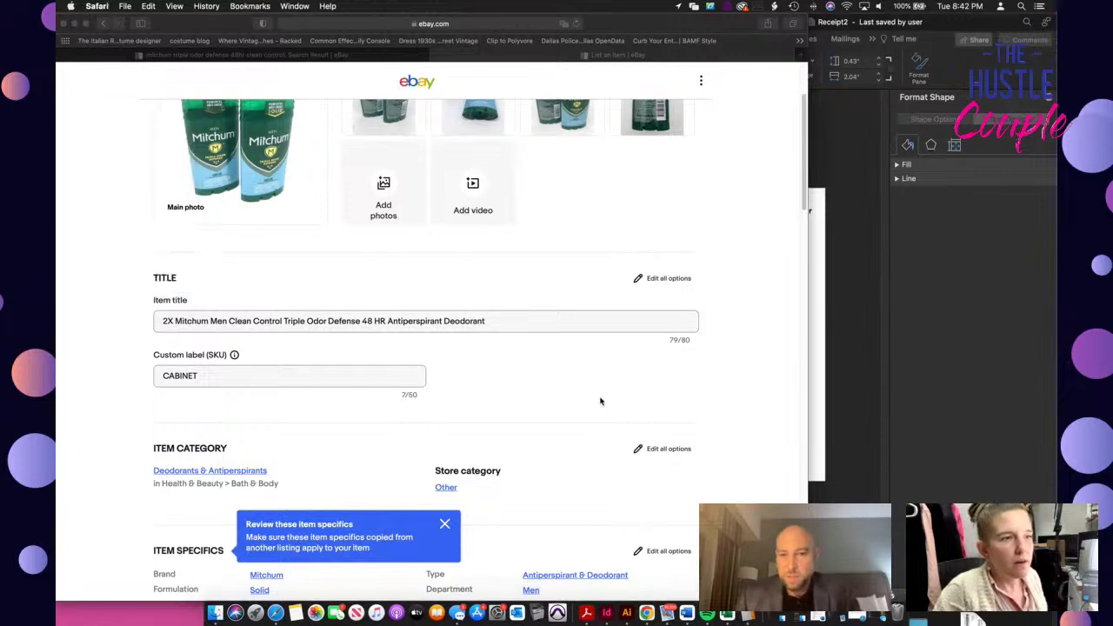
Switch to the Receipt2 document in Word and change the cost on the receipt to .74*
{"action": "left_click", "coordinate": [686, 614]}
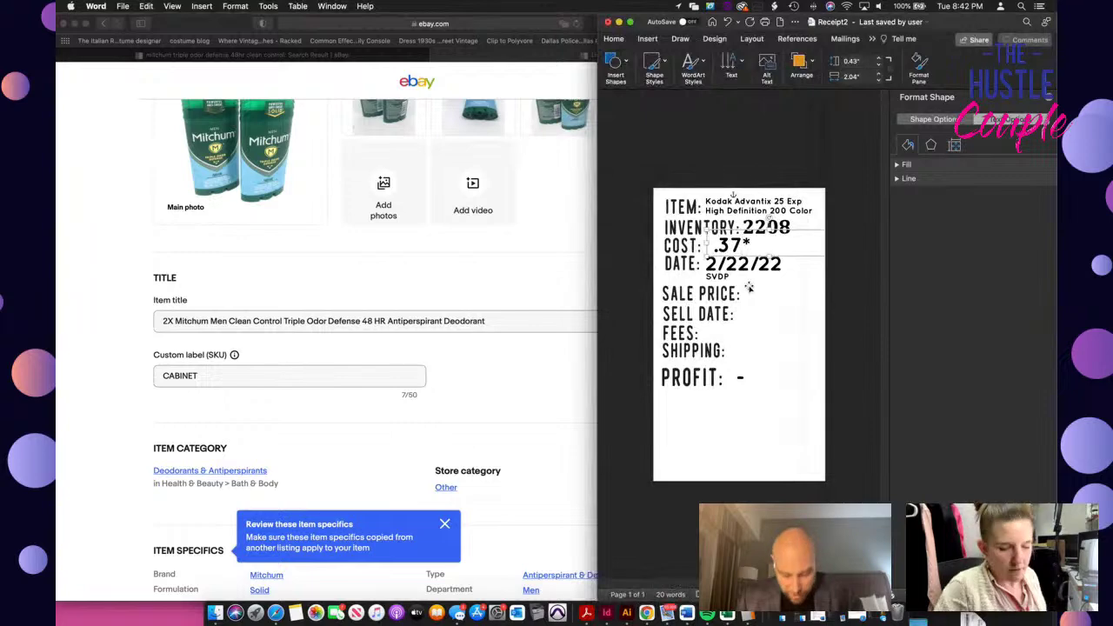
{"action": "key", "text": "BackSpace"}
{"action": "key", "text": "BackSpace"}
{"action": "type", "text": "74"}
Replace the item name on the Word receipt with the full item title copied from the eBay listing
{"action": "left_click", "coordinate": [746, 202]}
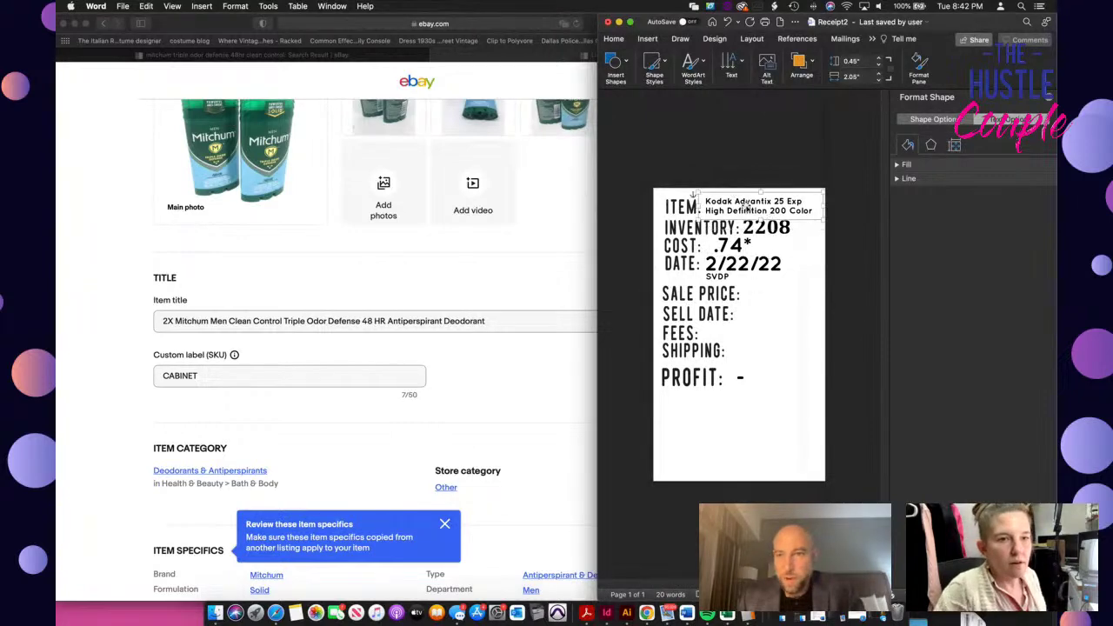
{"action": "triple_click", "coordinate": [439, 323]}
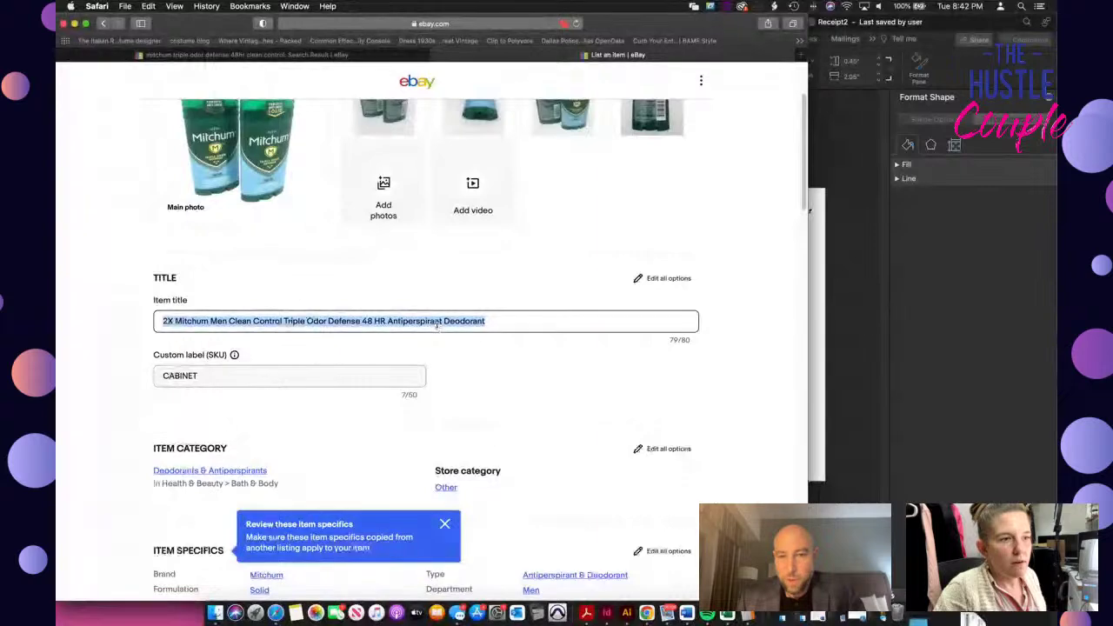
{"action": "key", "text": "super+c"}
{"action": "left_click", "coordinate": [818, 327]}
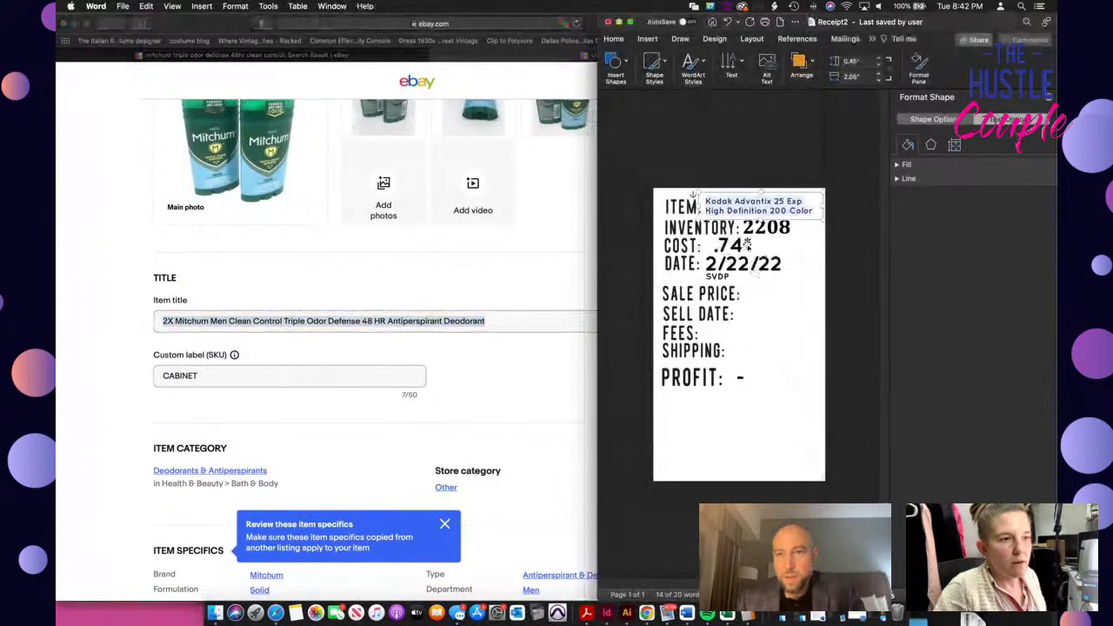
{"action": "key", "text": "super+v"}
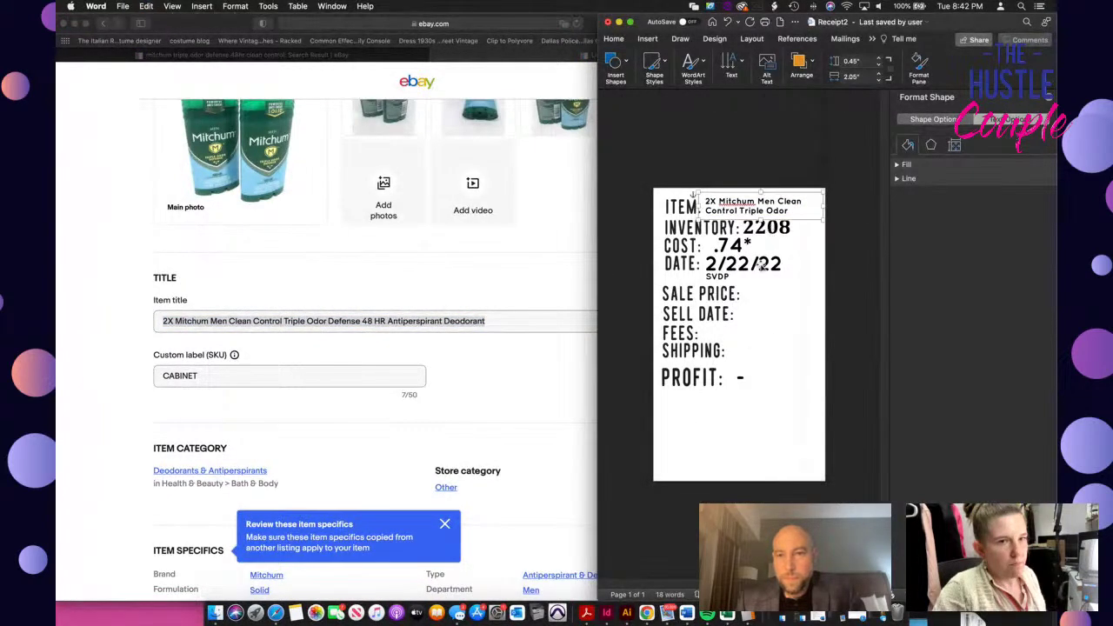
Change the date on the receipt to 5/3/22
{"action": "left_click", "coordinate": [713, 264]}
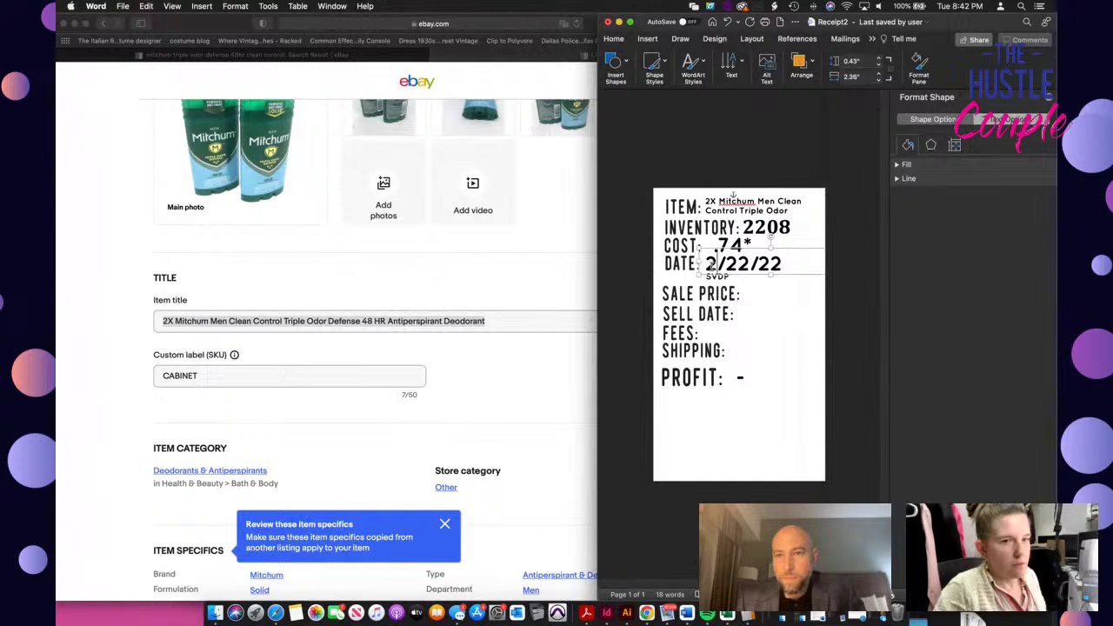
{"action": "key", "text": "BackSpace"}
{"action": "type", "text": "5"}
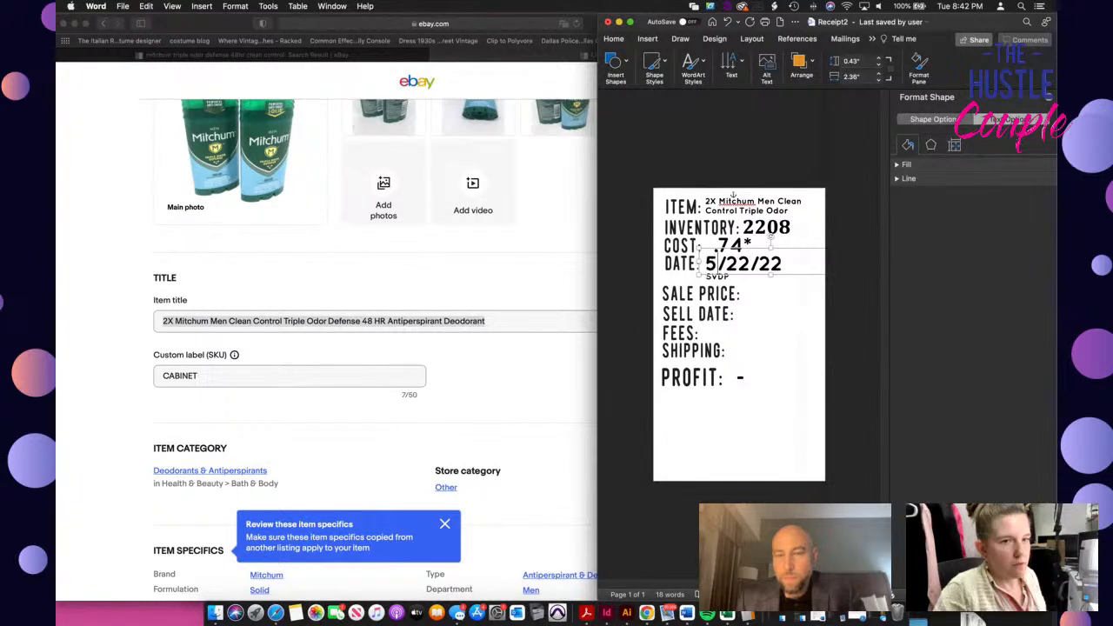
{"action": "key", "text": "BackSpace"}
{"action": "key", "text": "BackSpace"}
{"action": "type", "text": "3"}
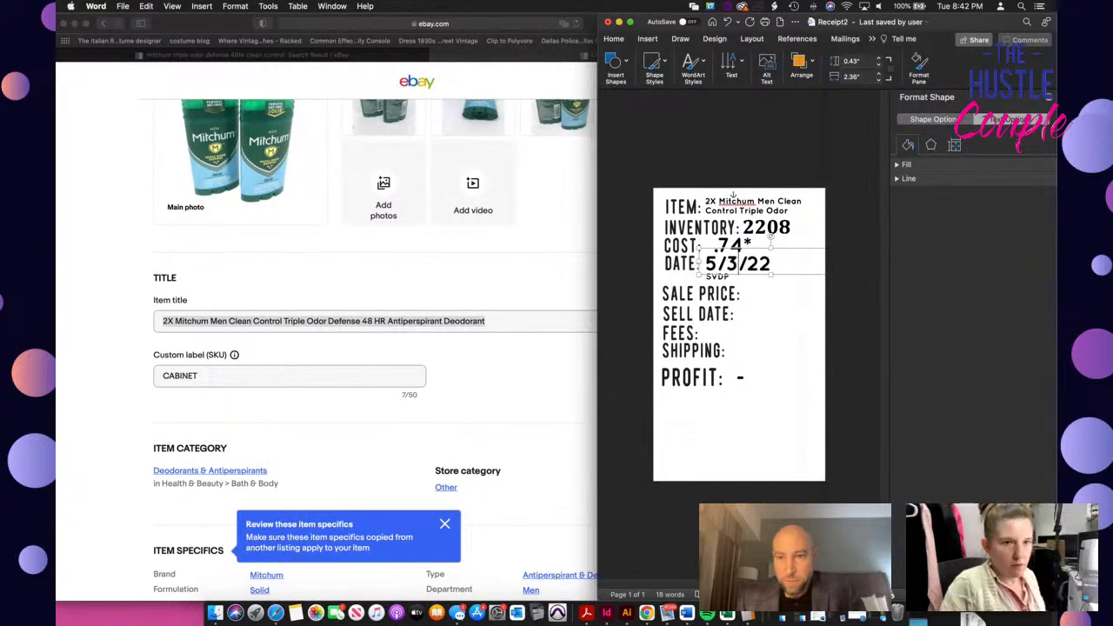
Print the finished receipt four times with the default print settings
{"action": "key", "text": "super+p"}
{"action": "key", "text": "Return"}
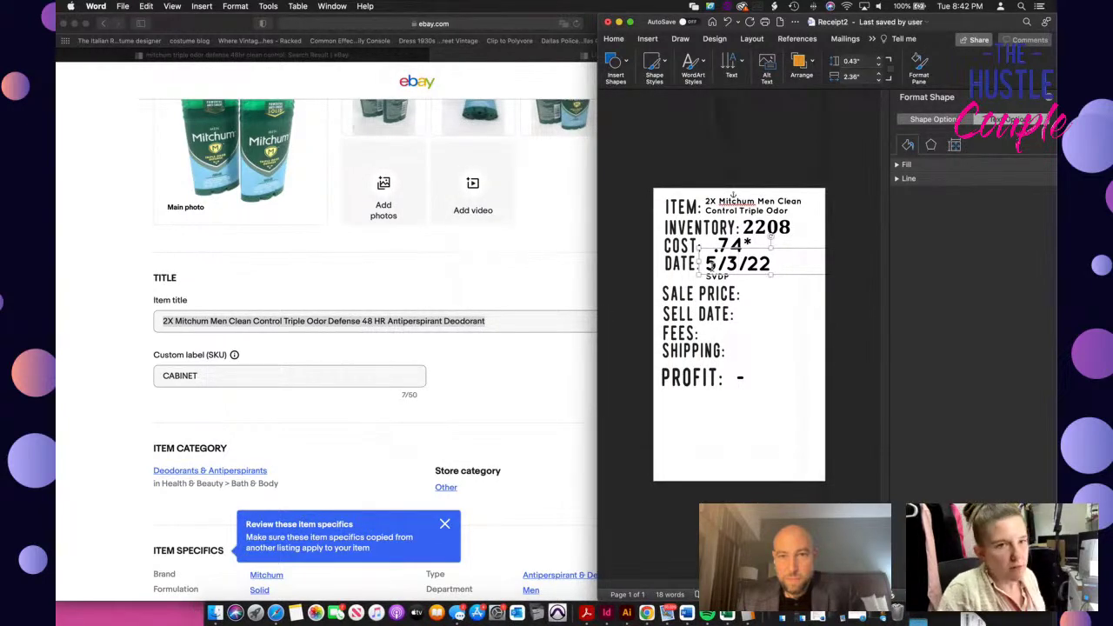
{"action": "key", "text": "super+p"}
{"action": "key", "text": "Return"}
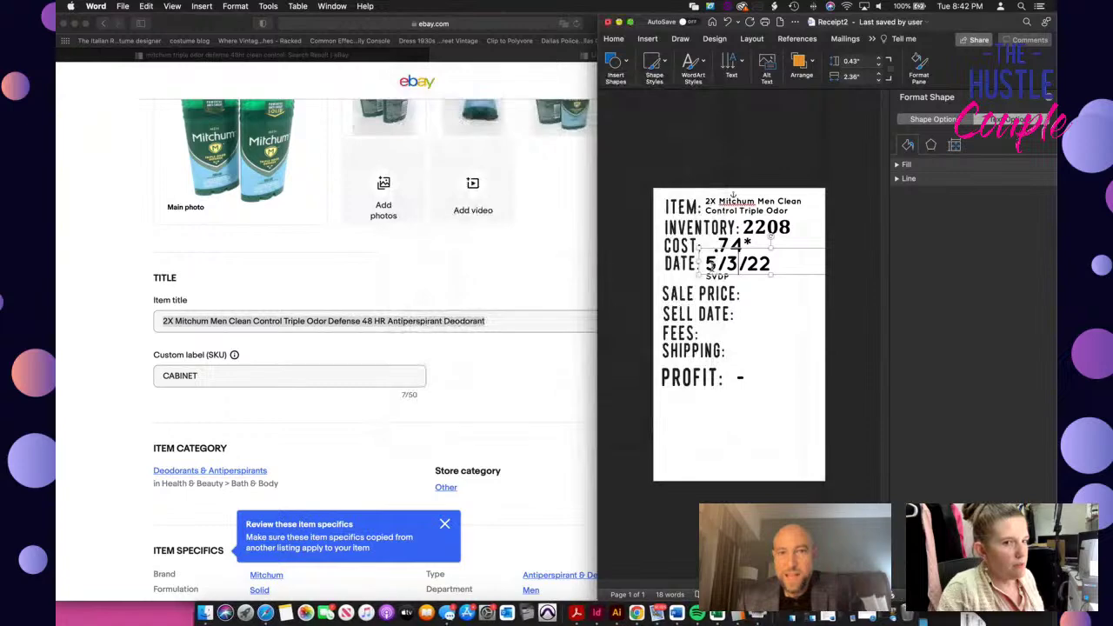
{"action": "key", "text": "super+p"}
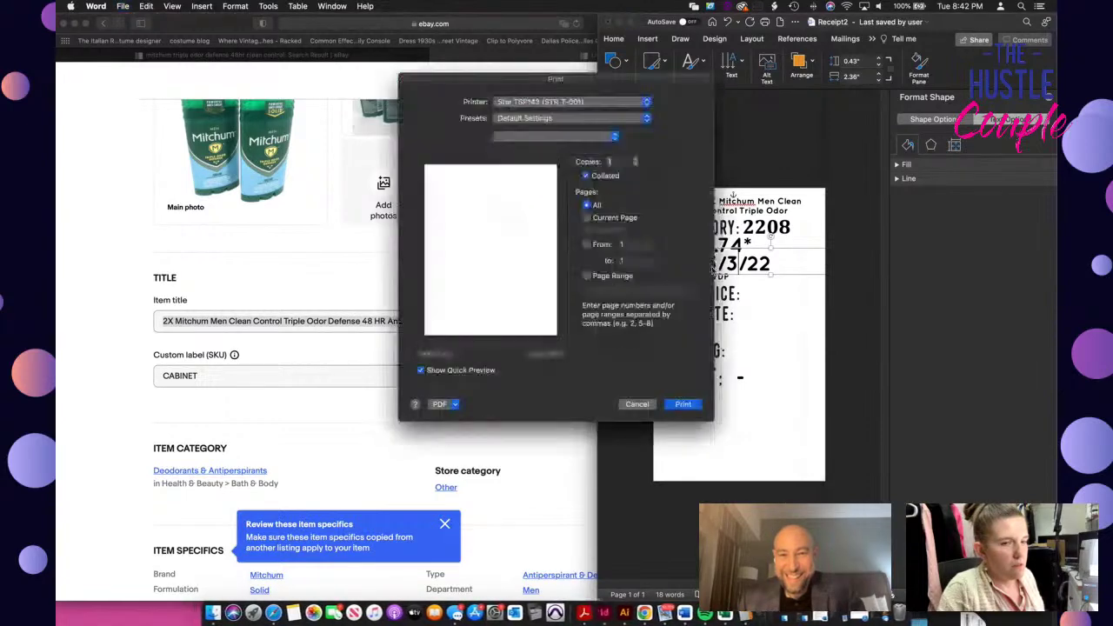
{"action": "key", "text": "Return"}
{"action": "key", "text": "super+p"}
{"action": "key", "text": "Return"}
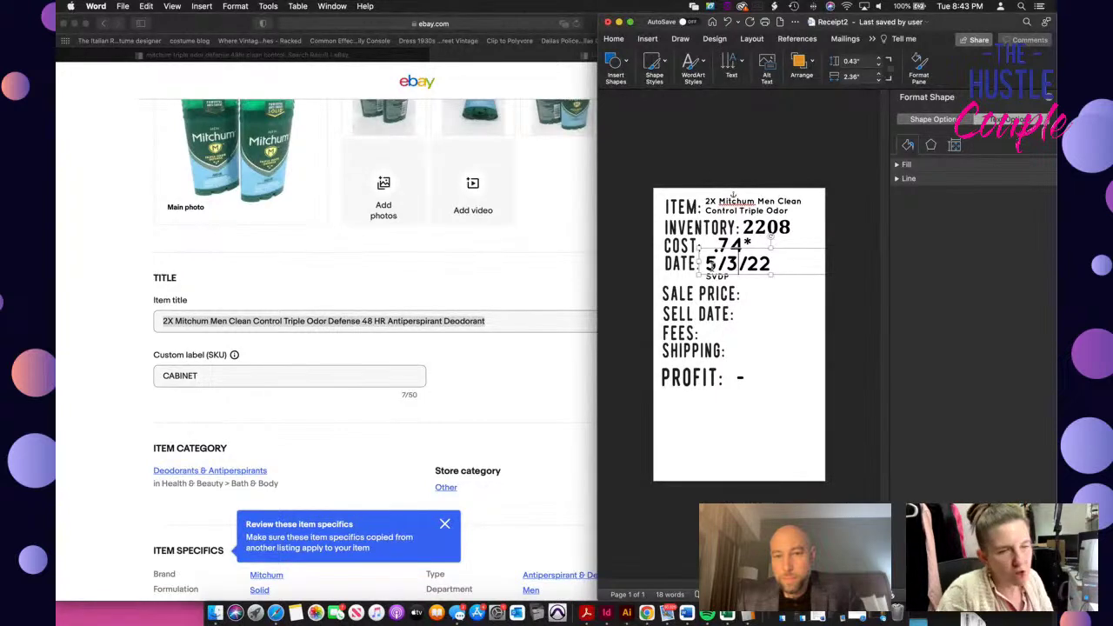
Switch back to the eBay listing form in Safari and select the full item title for reuse in the description
{"action": "left_click", "coordinate": [509, 348]}
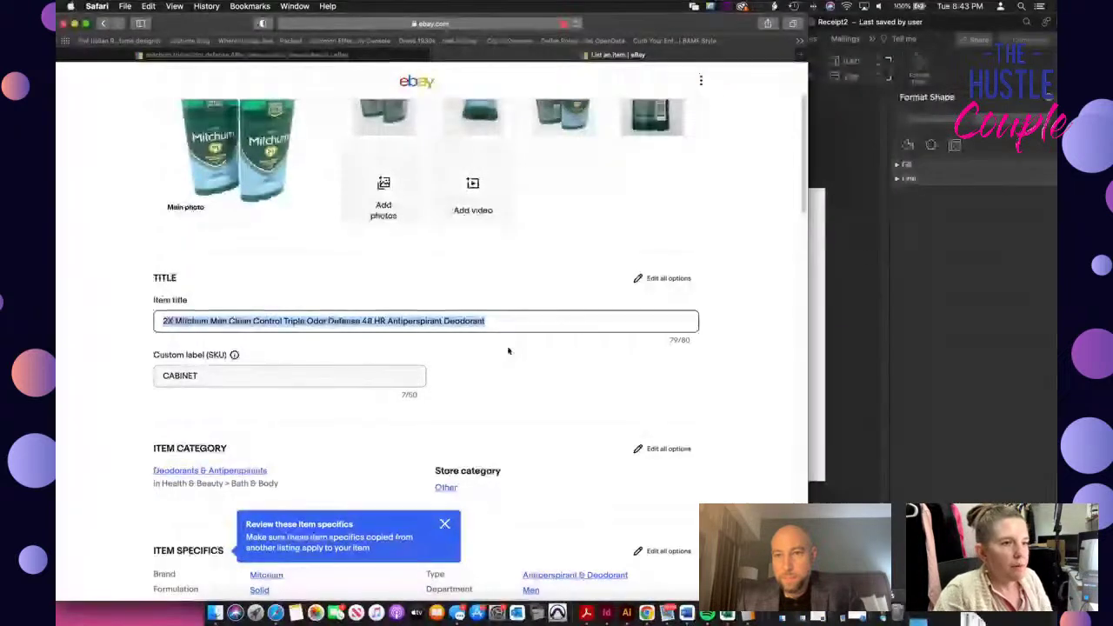
{"action": "left_click", "coordinate": [508, 350]}
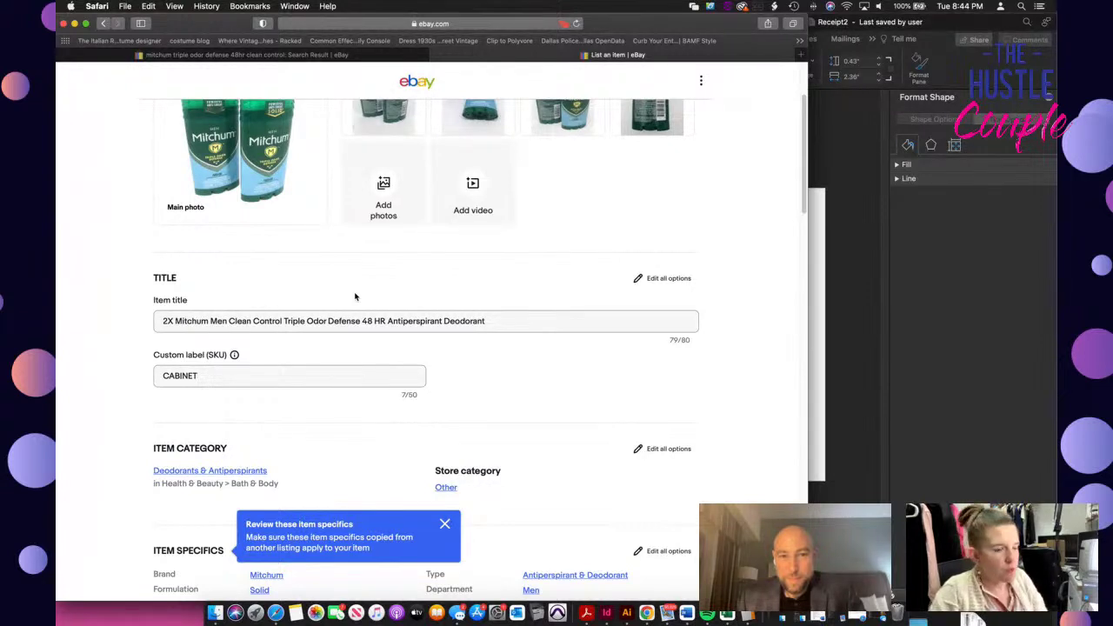
{"action": "triple_click", "coordinate": [467, 329]}
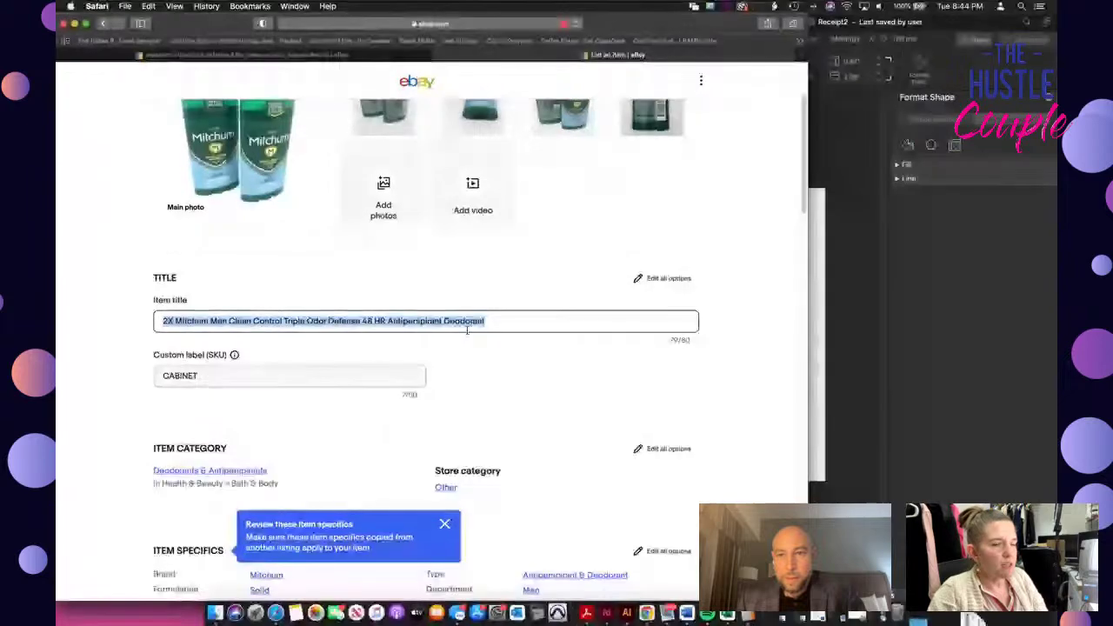
Set the item condition of the deodorant listing to New
{"action": "scroll", "coordinate": [584, 467], "scroll_direction": "down", "scroll_amount": 2}
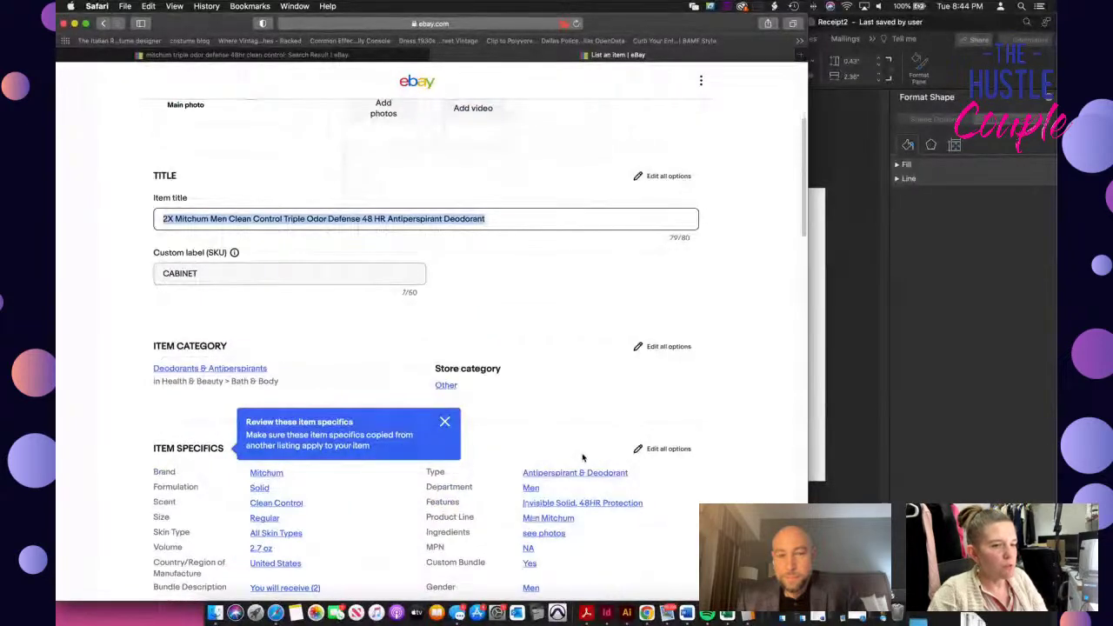
{"action": "scroll", "coordinate": [581, 415], "scroll_direction": "down", "scroll_amount": 6}
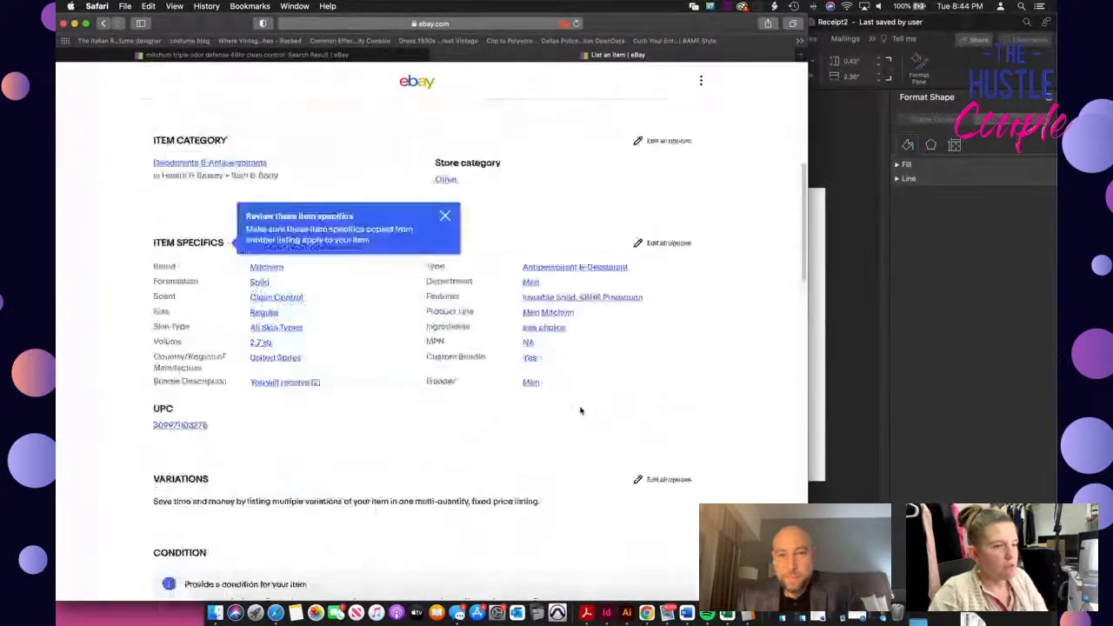
{"action": "scroll", "coordinate": [581, 410], "scroll_direction": "down", "scroll_amount": 3}
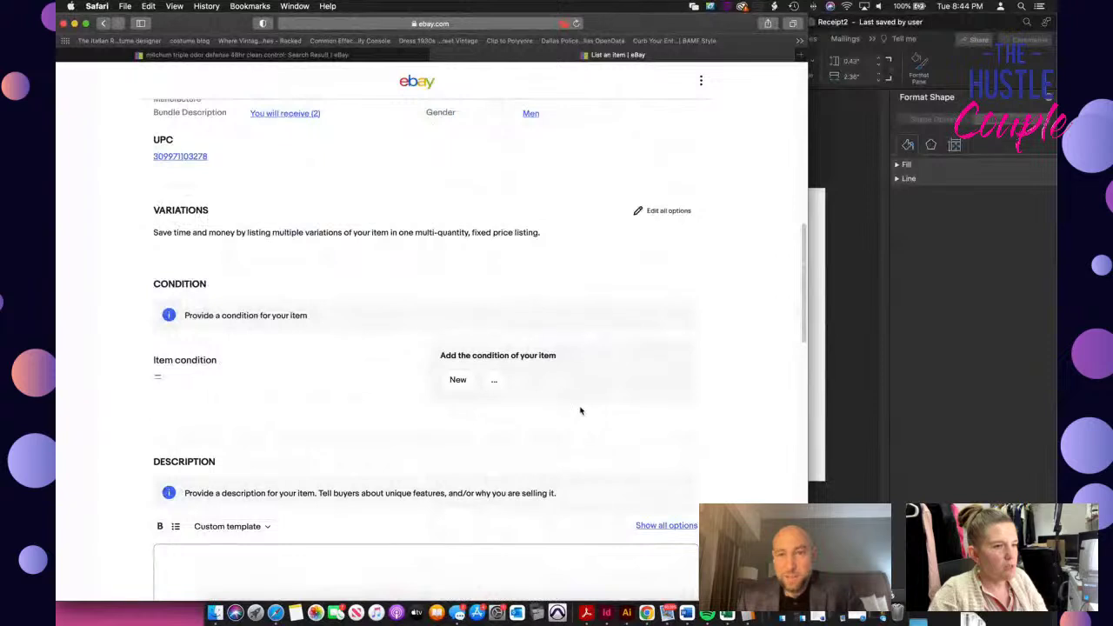
{"action": "left_click", "coordinate": [466, 386]}
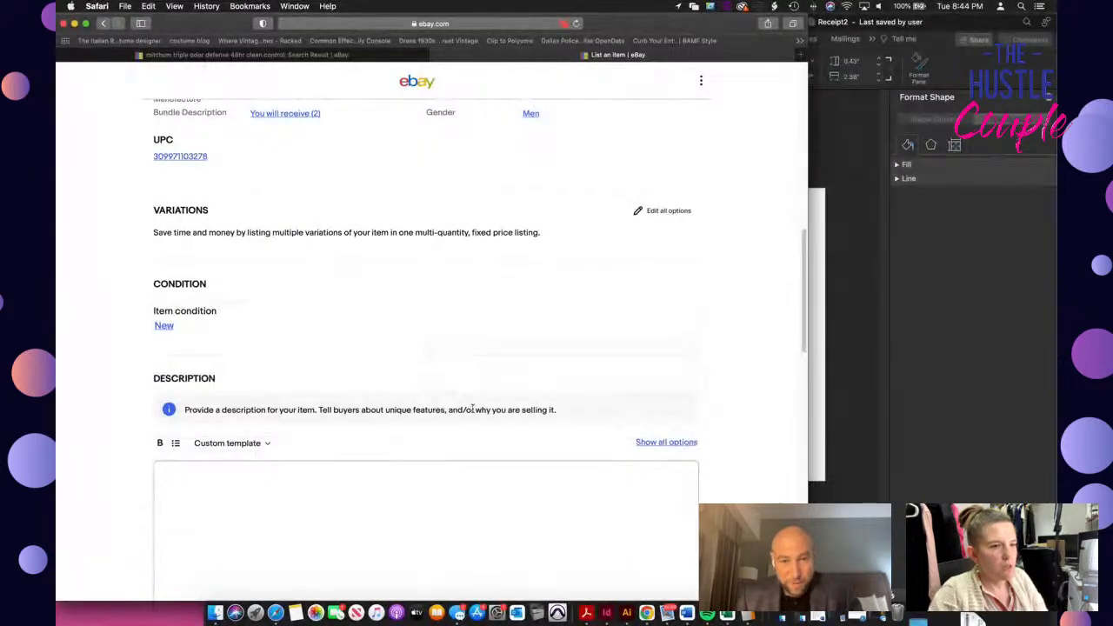
Fill the description with the pasted item title followed by the lines "LOT OF 2", "BRAND NEW!!!" and "RARE!"
{"action": "scroll", "coordinate": [471, 480], "scroll_direction": "down", "scroll_amount": 1}
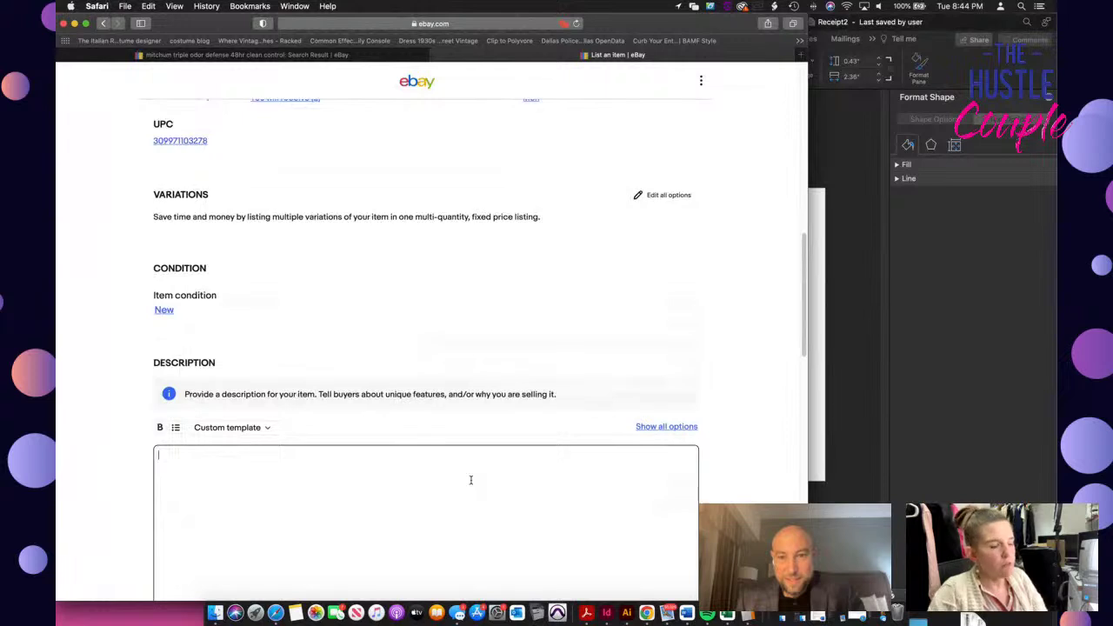
{"action": "key", "text": "super+v"}
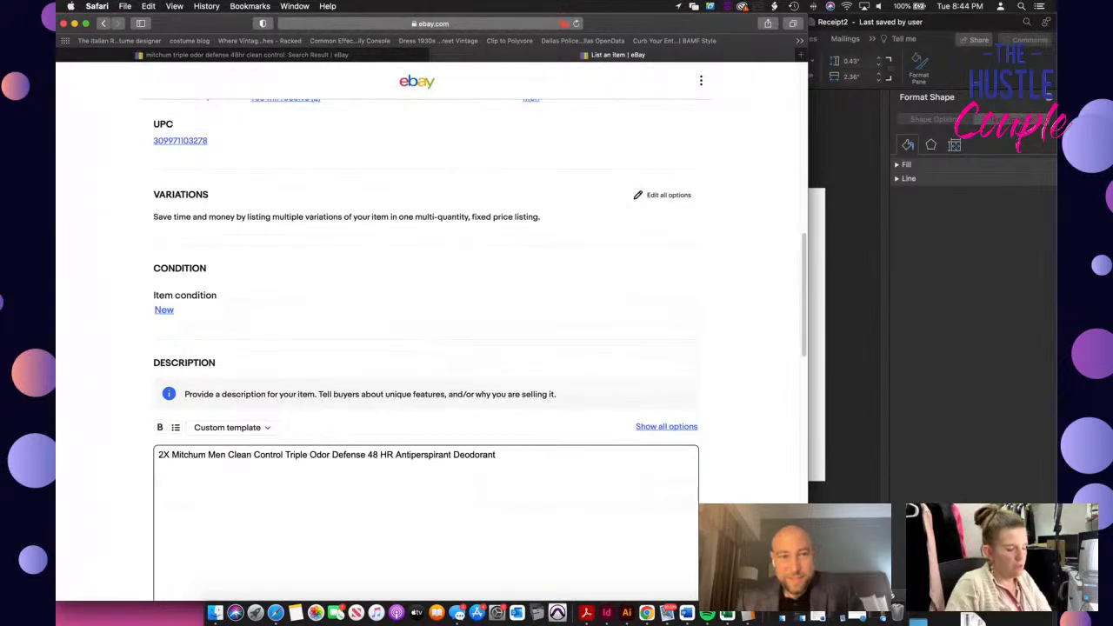
{"action": "type", "text": "LOT OF 2"}
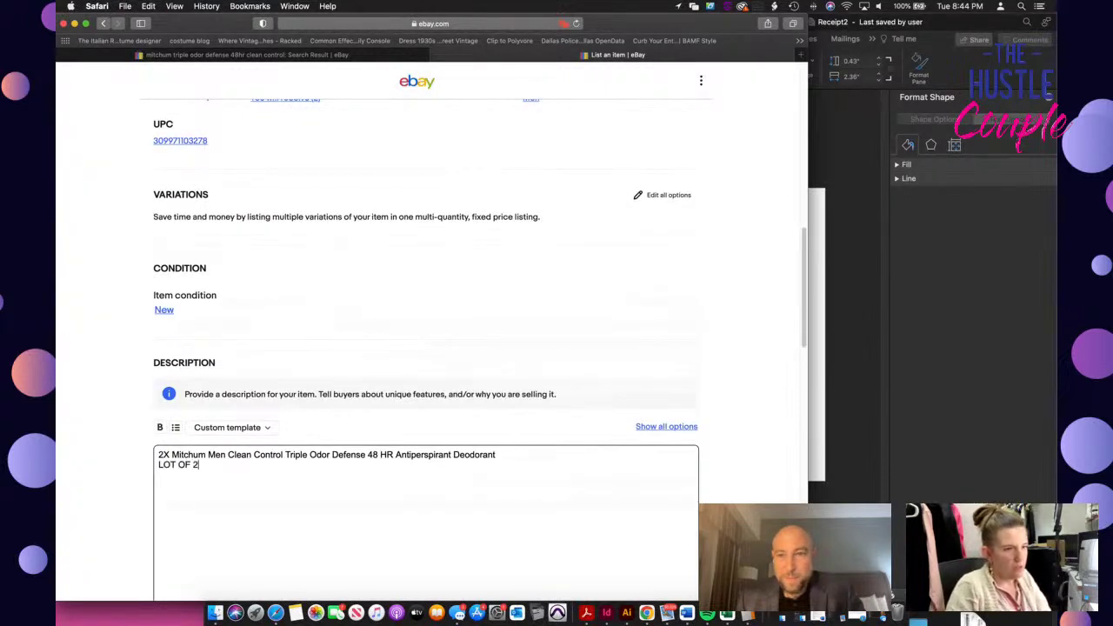
{"action": "key", "text": "Return"}
{"action": "type", "text": "BRAND"}
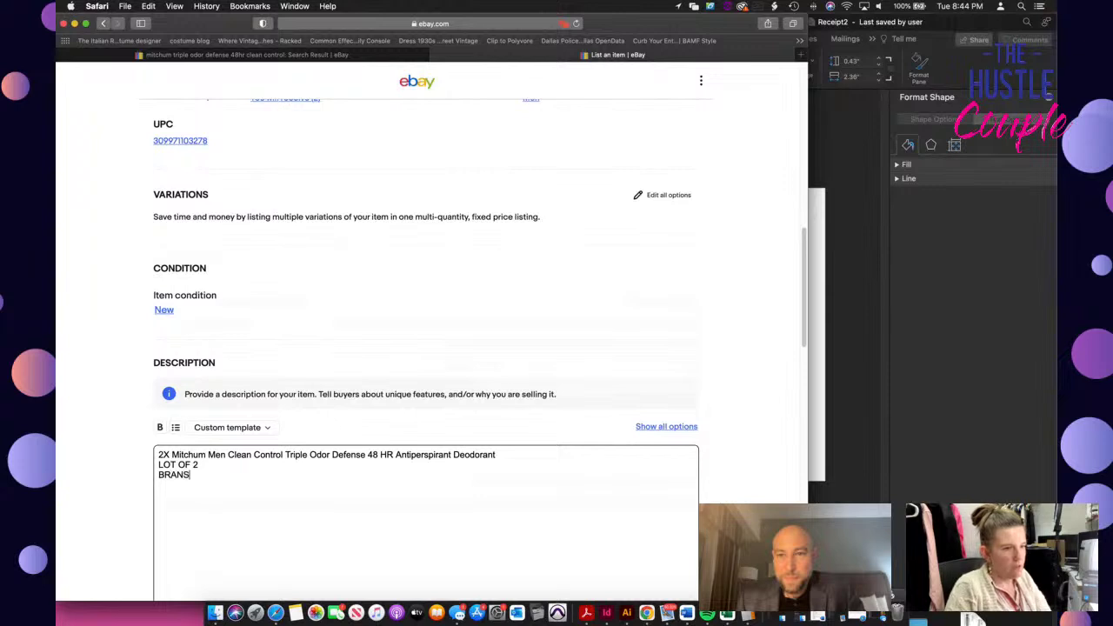
{"action": "type", "text": " NEW"}
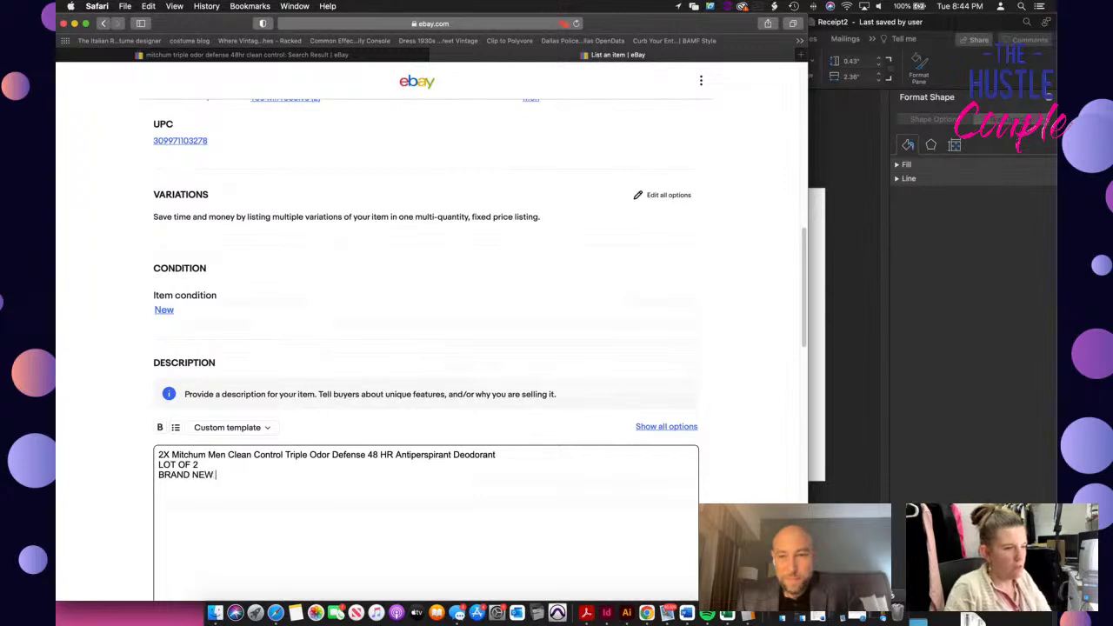
{"action": "type", "text": "~~"}
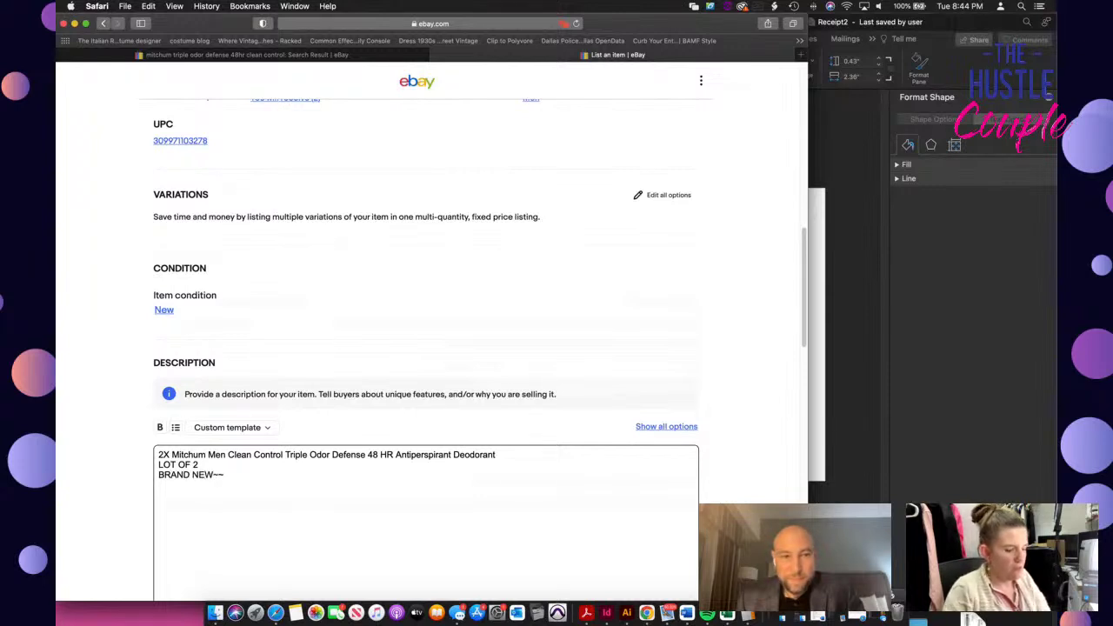
{"action": "key", "text": "BackSpace"}
{"action": "key", "text": "BackSpace"}
{"action": "type", "text": "!!!"}
{"action": "key", "text": "Return"}
{"action": "type", "text": "RARE!!"}
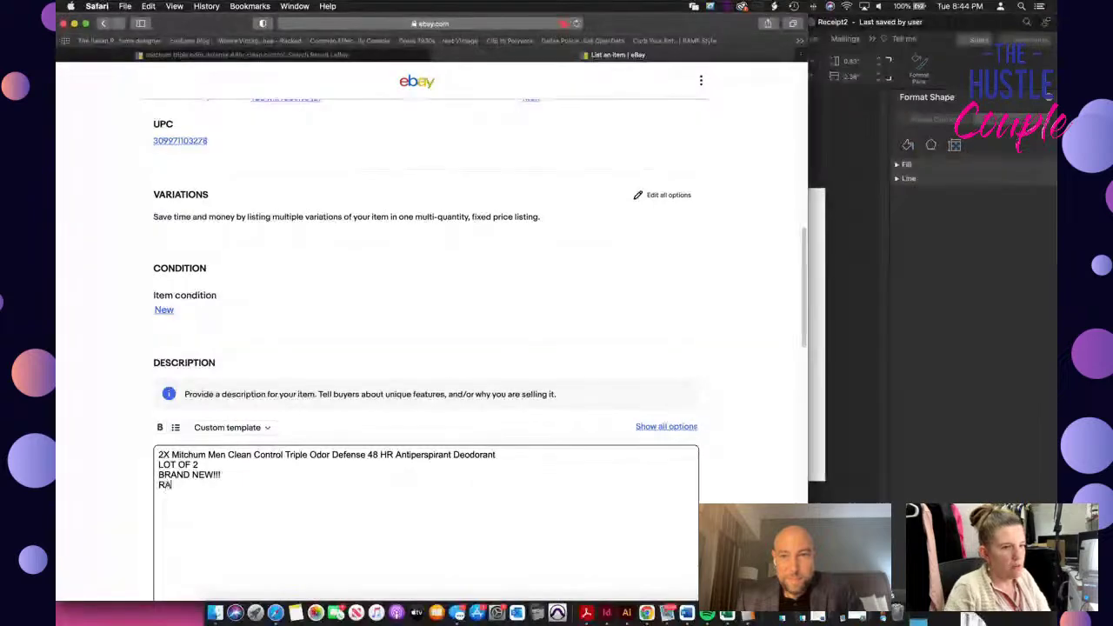
Set the Buy It Now price of the listing to $17.95
{"action": "scroll", "coordinate": [459, 482], "scroll_direction": "down", "scroll_amount": 1}
{"action": "scroll", "coordinate": [459, 482], "scroll_direction": "down", "scroll_amount": 5}
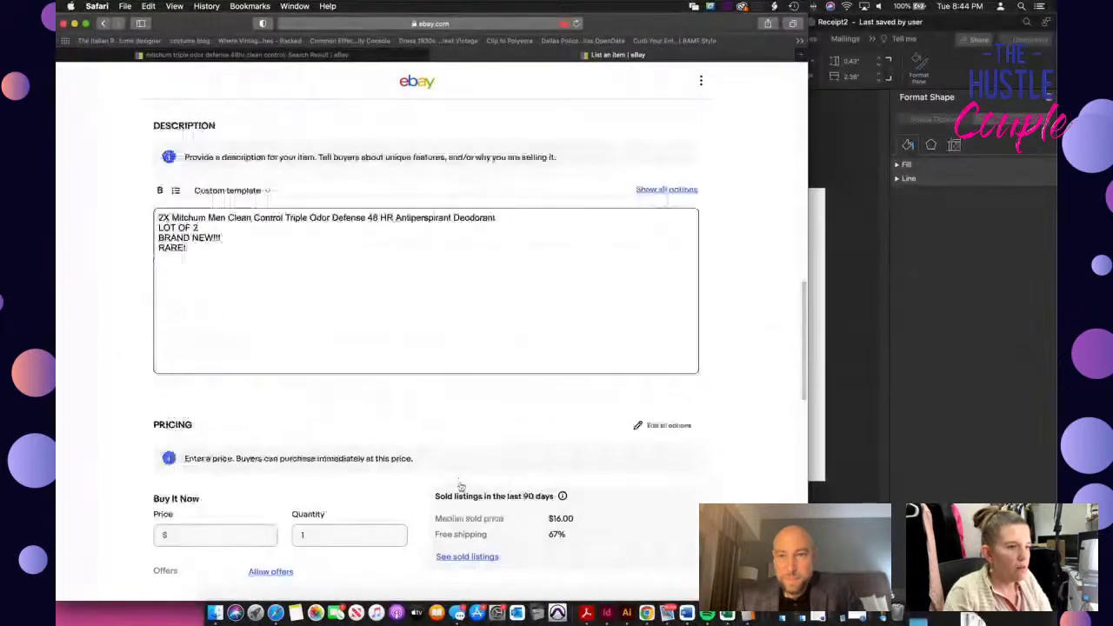
{"action": "left_click", "coordinate": [240, 530]}
{"action": "type", "text": "17.95"}
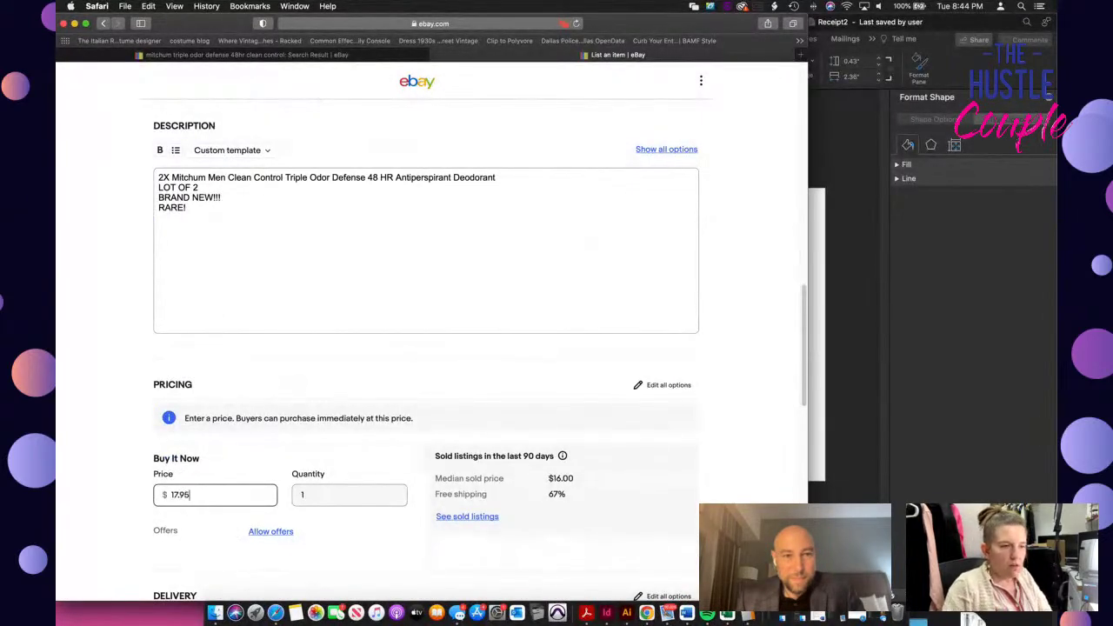
Review the completed listing form, checking pricing, delivery, returns and item location as well as the photos, title, item specifics and description
{"action": "scroll", "coordinate": [309, 523], "scroll_direction": "down", "scroll_amount": 5}
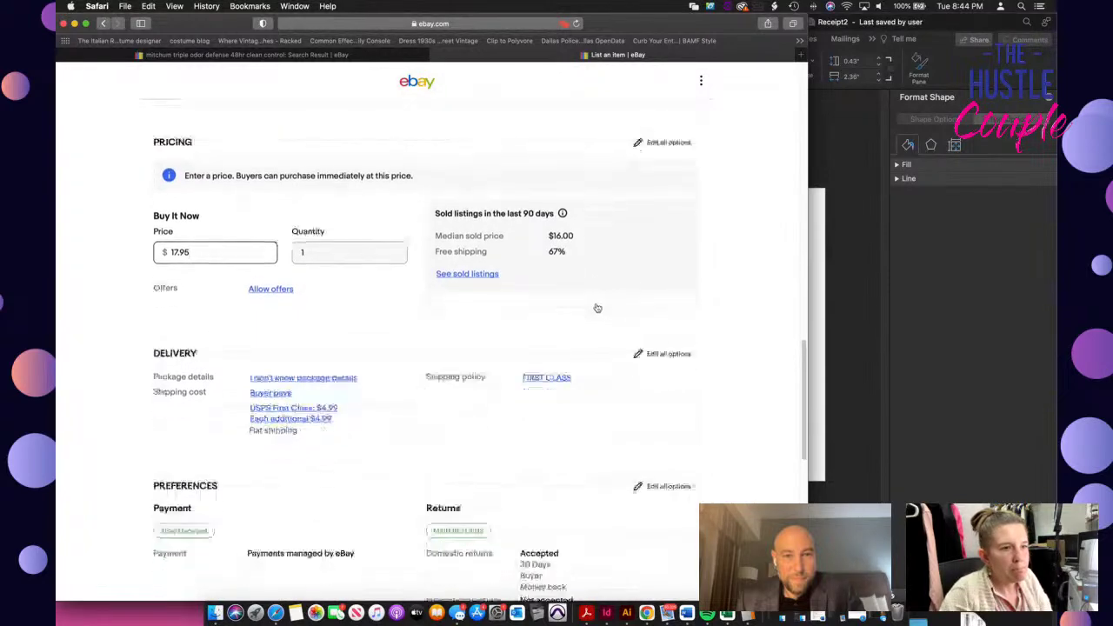
{"action": "scroll", "coordinate": [595, 300], "scroll_direction": "down", "scroll_amount": 5}
{"action": "scroll", "coordinate": [597, 307], "scroll_direction": "down", "scroll_amount": 6}
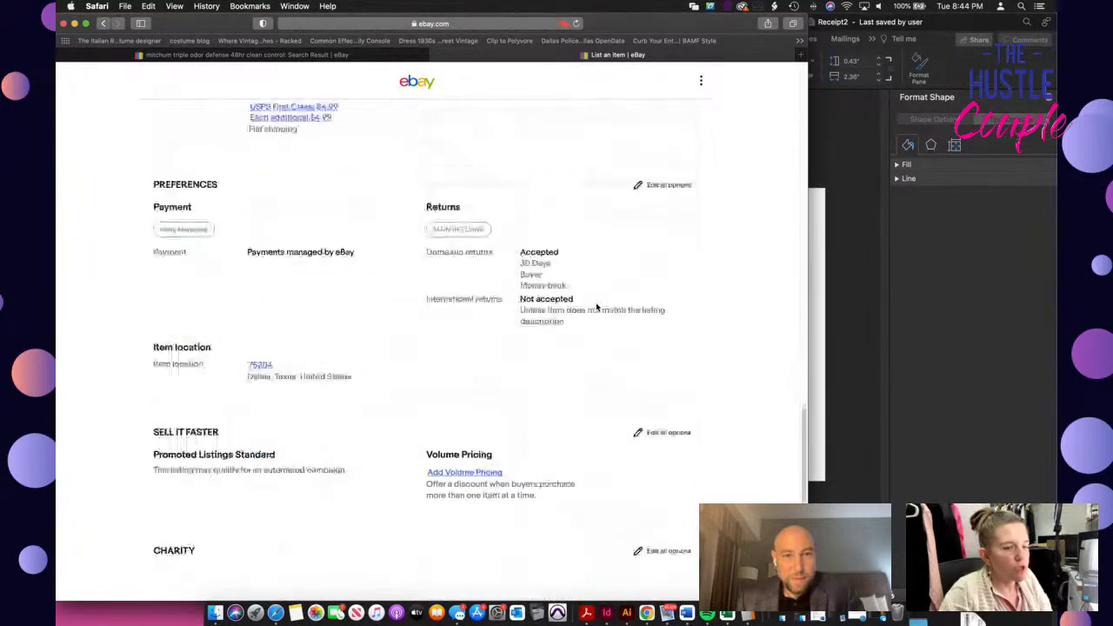
{"action": "scroll", "coordinate": [597, 307], "scroll_direction": "up", "scroll_amount": 10}
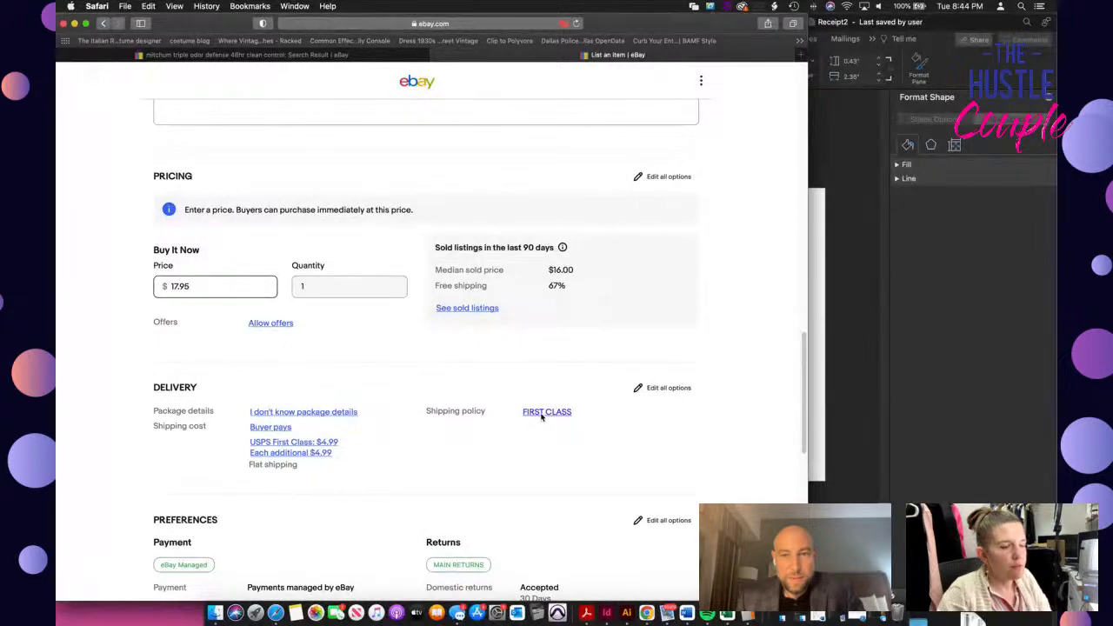
{"action": "scroll", "coordinate": [541, 418], "scroll_direction": "down", "scroll_amount": 2}
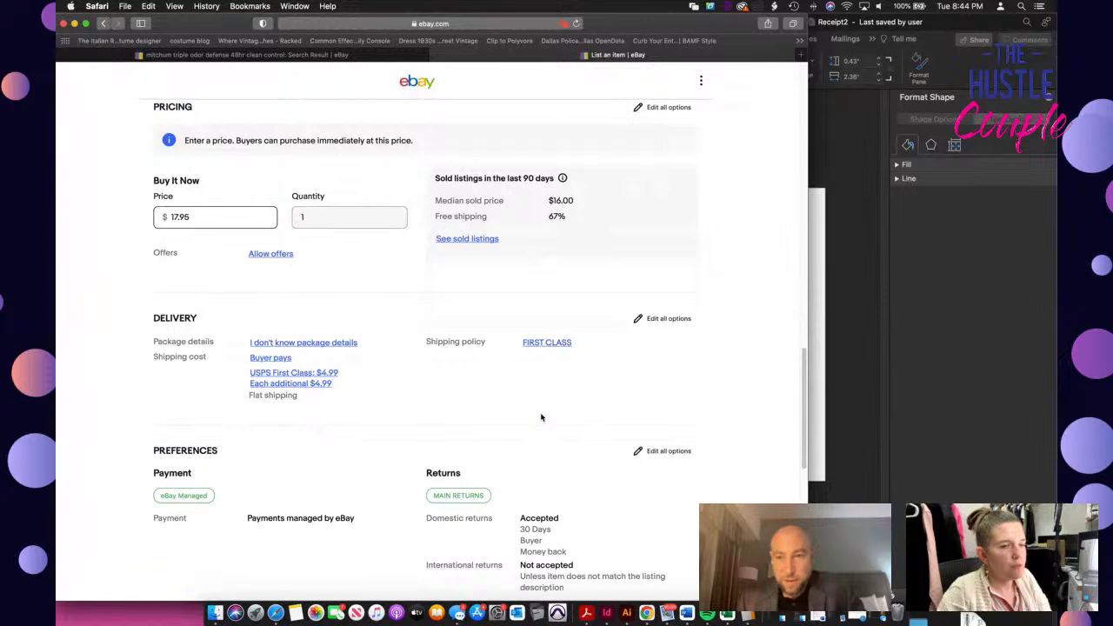
{"action": "scroll", "coordinate": [541, 417], "scroll_direction": "down", "scroll_amount": 3}
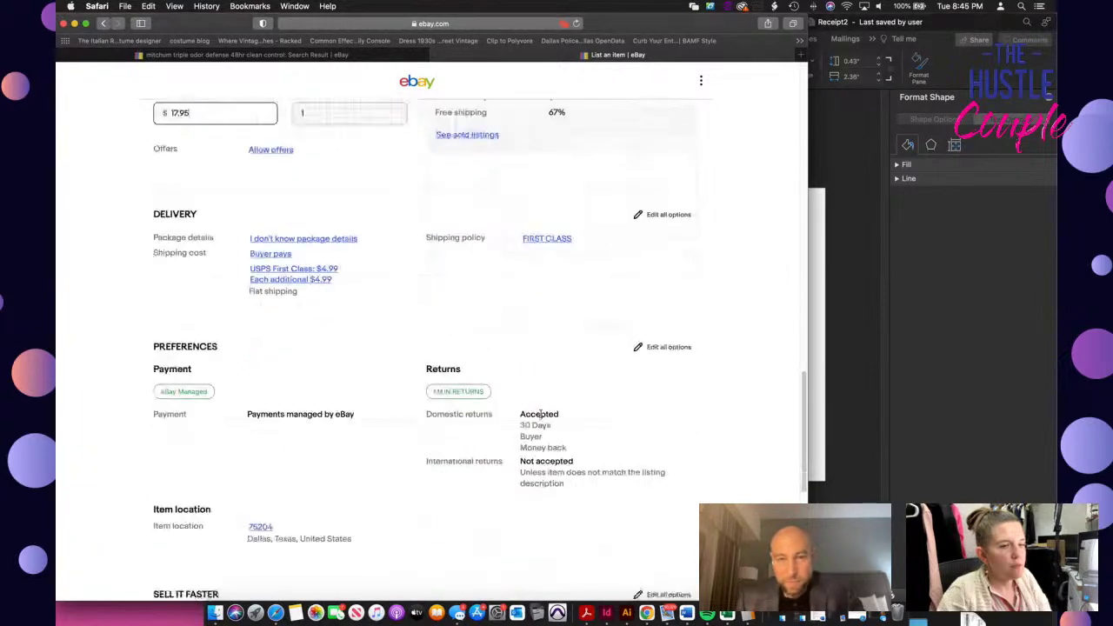
{"action": "scroll", "coordinate": [539, 416], "scroll_direction": "down", "scroll_amount": 13}
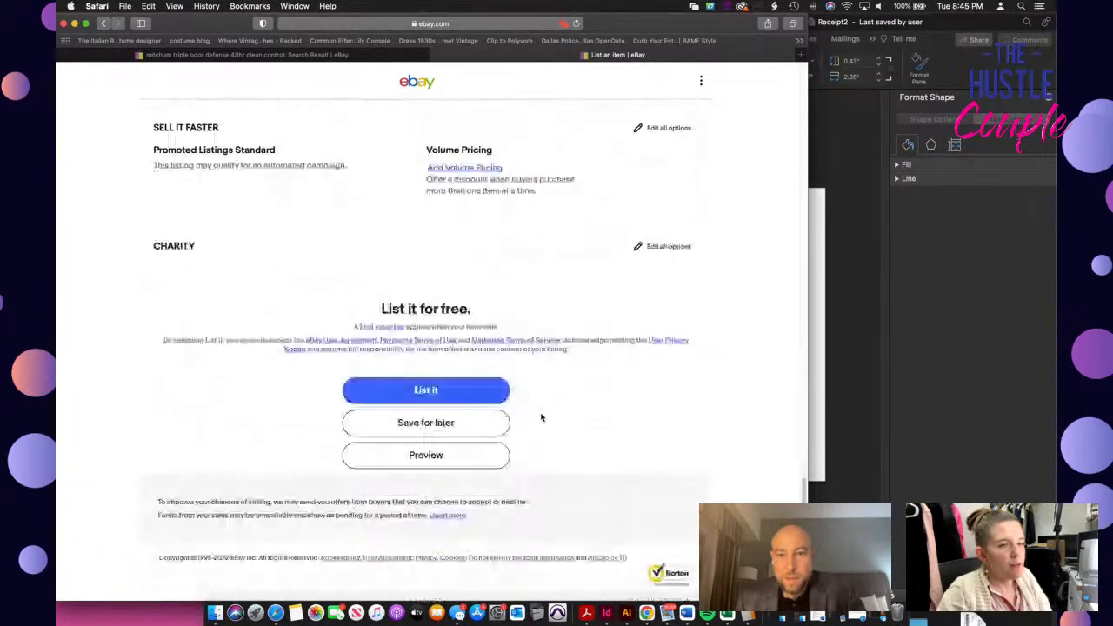
{"action": "scroll", "coordinate": [541, 417], "scroll_direction": "up", "scroll_amount": 20}
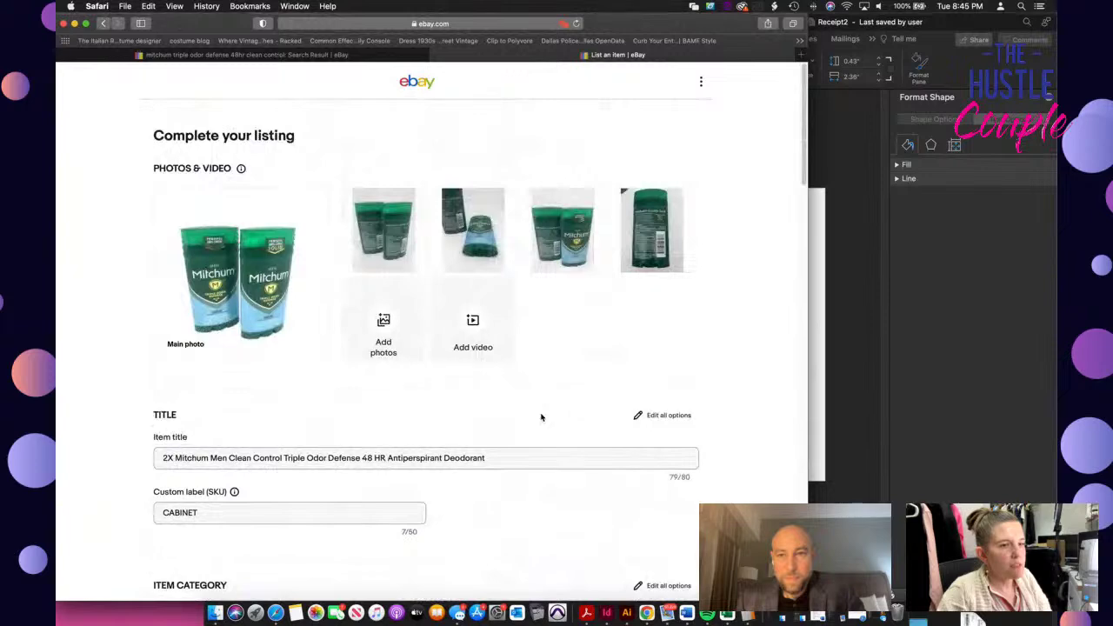
{"action": "scroll", "coordinate": [541, 417], "scroll_direction": "down", "scroll_amount": 20}
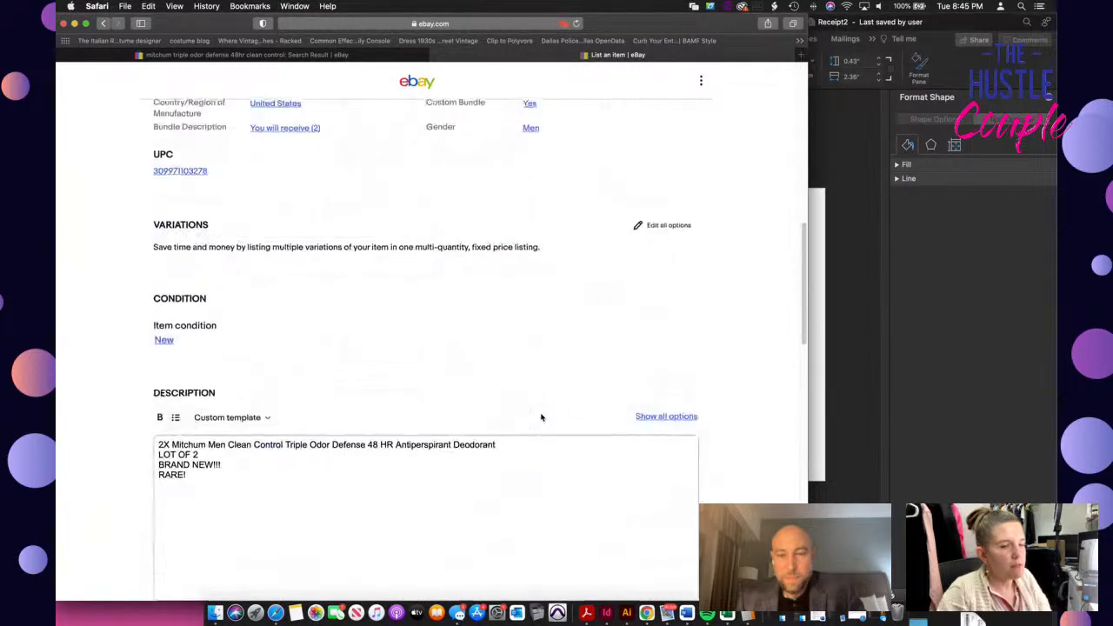
Publish the Mitchum deodorant listing and close the confirmation that it is live
{"action": "left_click", "coordinate": [478, 387]}
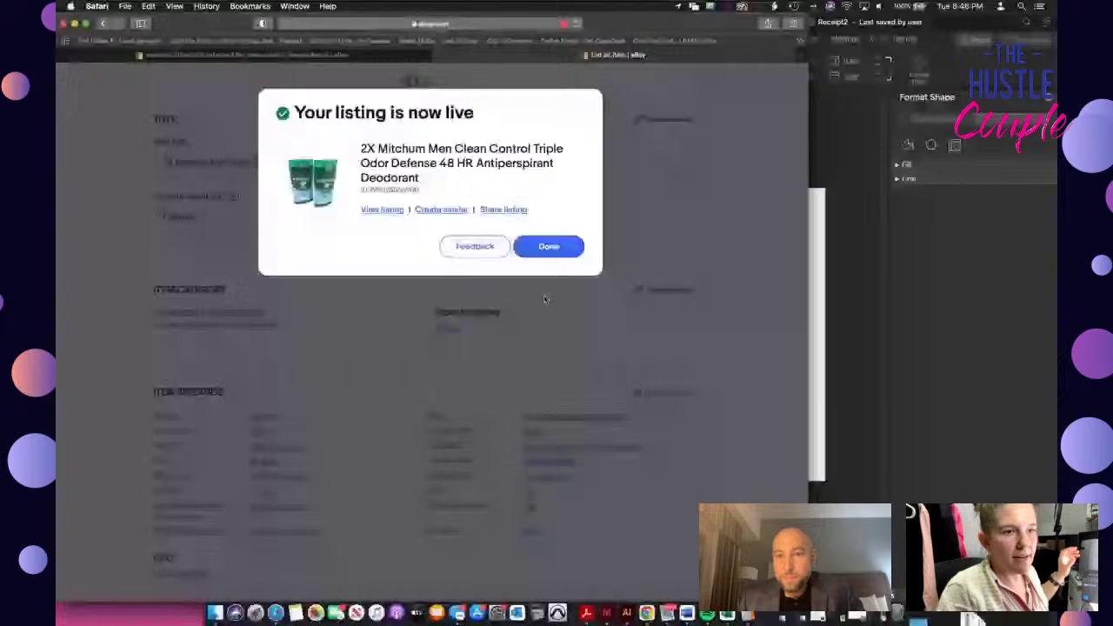
{"action": "left_click", "coordinate": [549, 247]}
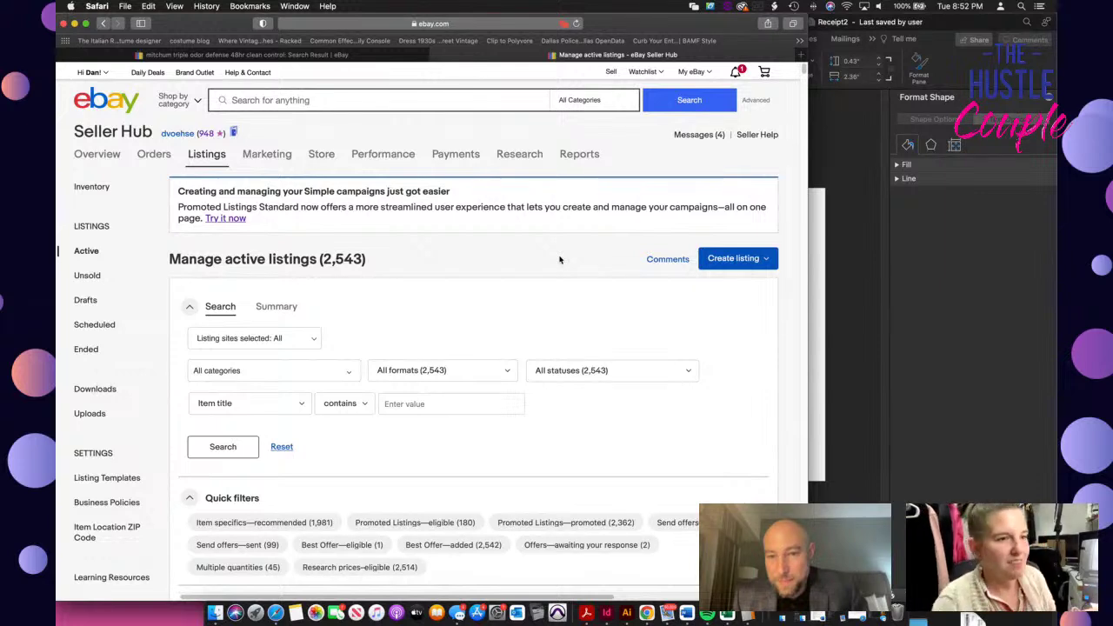
Open the listing drafts and resume the Dakin Teddy Bear draft
{"action": "scroll", "coordinate": [559, 258], "scroll_direction": "down", "scroll_amount": 1}
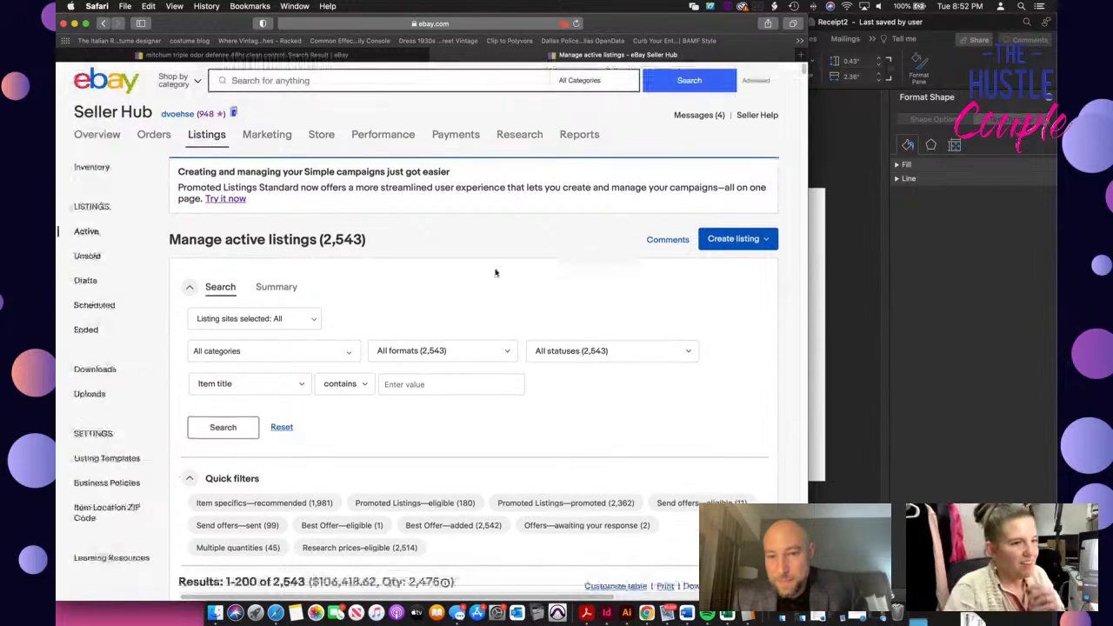
{"action": "left_click", "coordinate": [86, 282]}
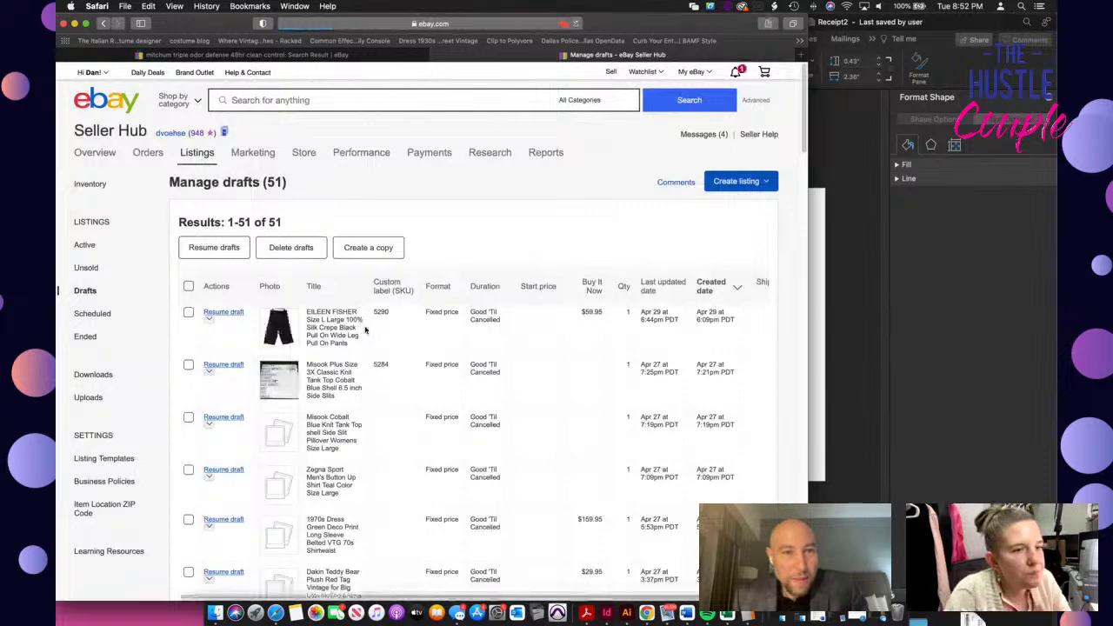
{"action": "scroll", "coordinate": [370, 329], "scroll_direction": "down", "scroll_amount": 4}
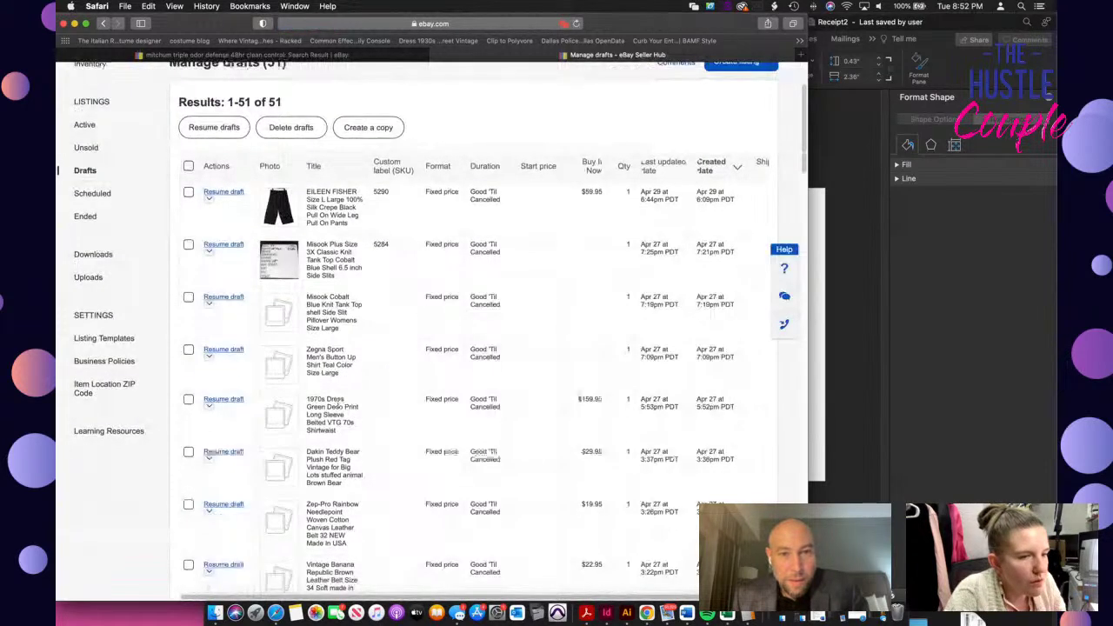
{"action": "left_click", "coordinate": [223, 452]}
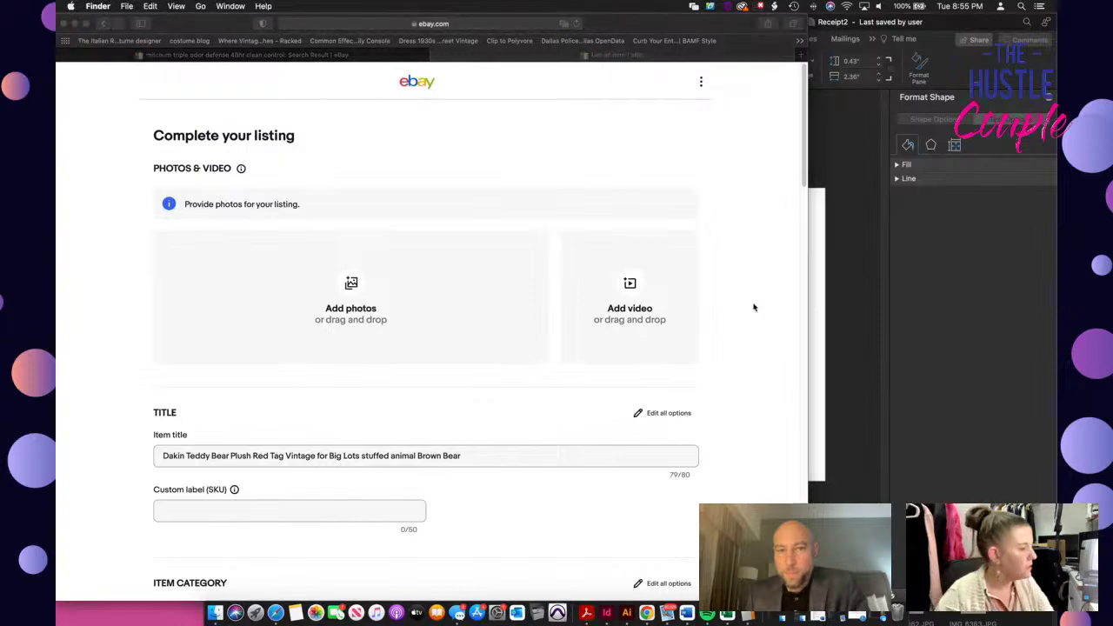
Add the brown bear photos from the Downloads folder to the listing and look at the main photo in the photo editor
{"action": "key", "text": "super+n"}
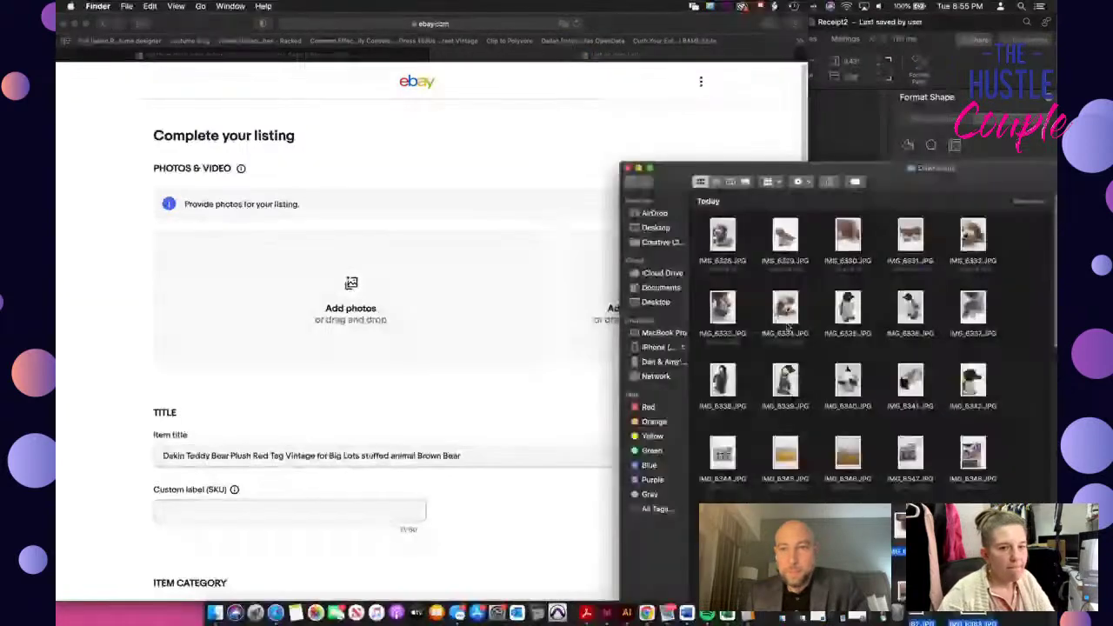
{"action": "left_click_drag", "start_coordinate": [723, 380], "coordinate": [451, 330]}
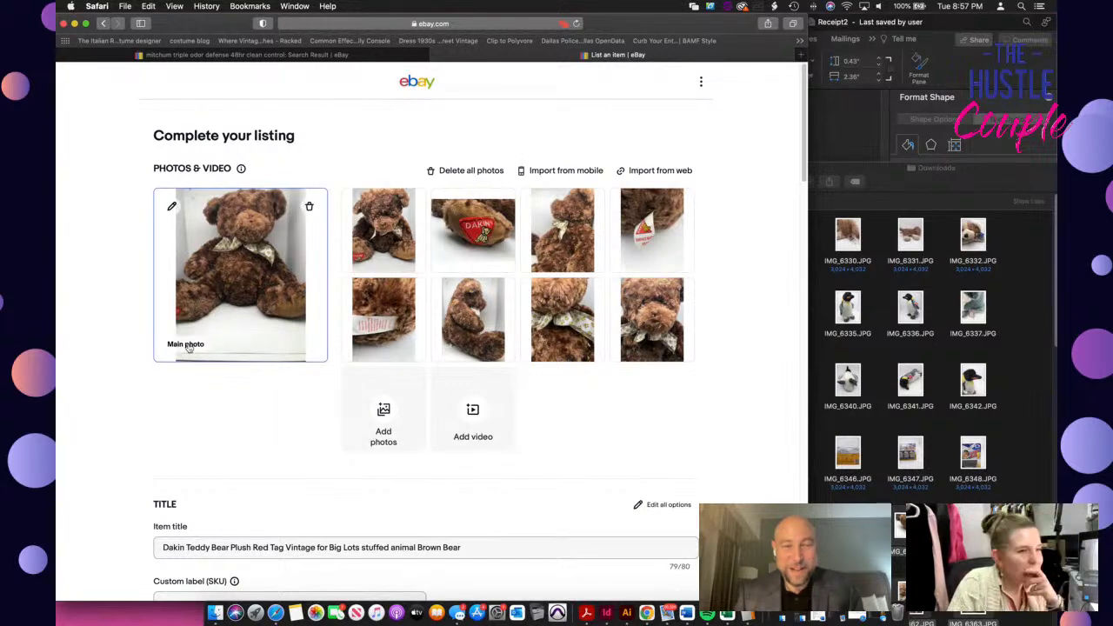
{"action": "left_click", "coordinate": [244, 235]}
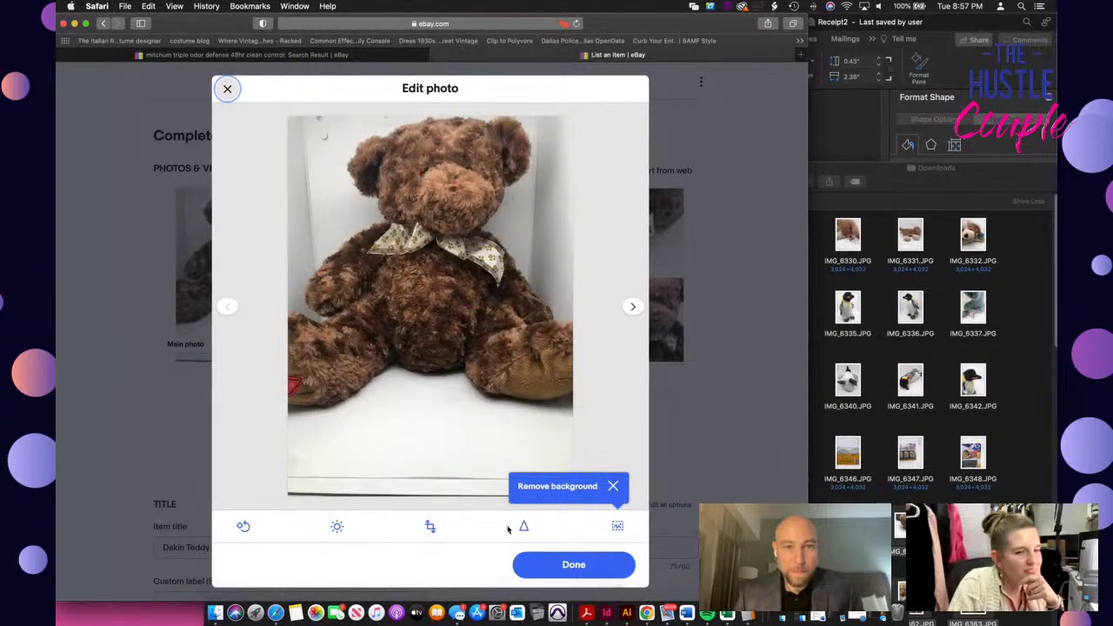
{"action": "left_click", "coordinate": [227, 87]}
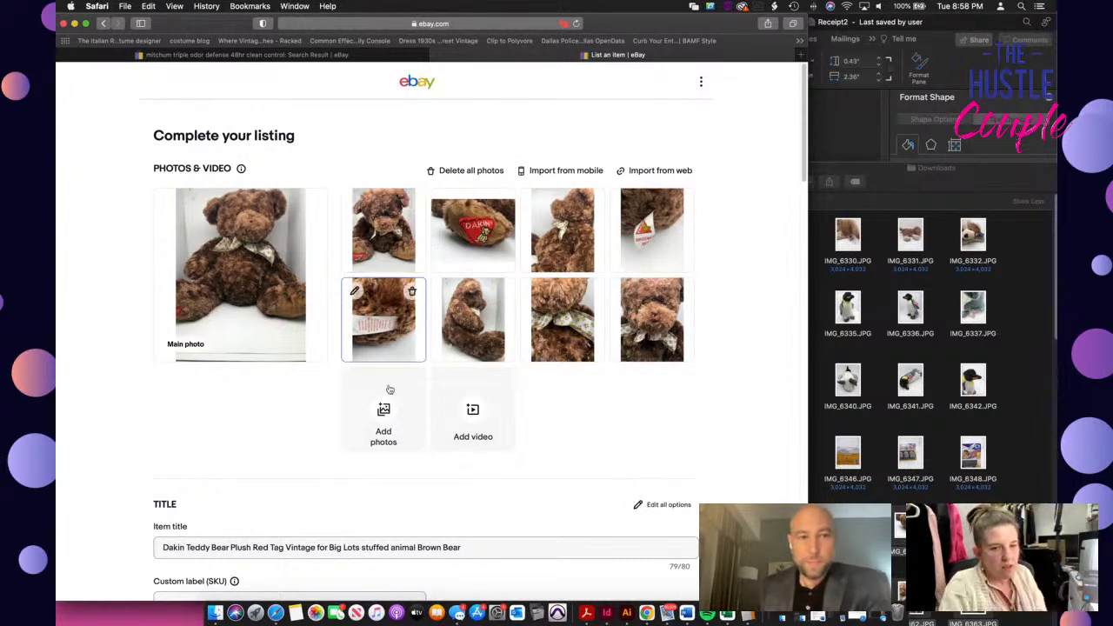
Add another front-view photo of the seated brown bear from Downloads and open it for editing
{"action": "key", "text": "super+Tab"}
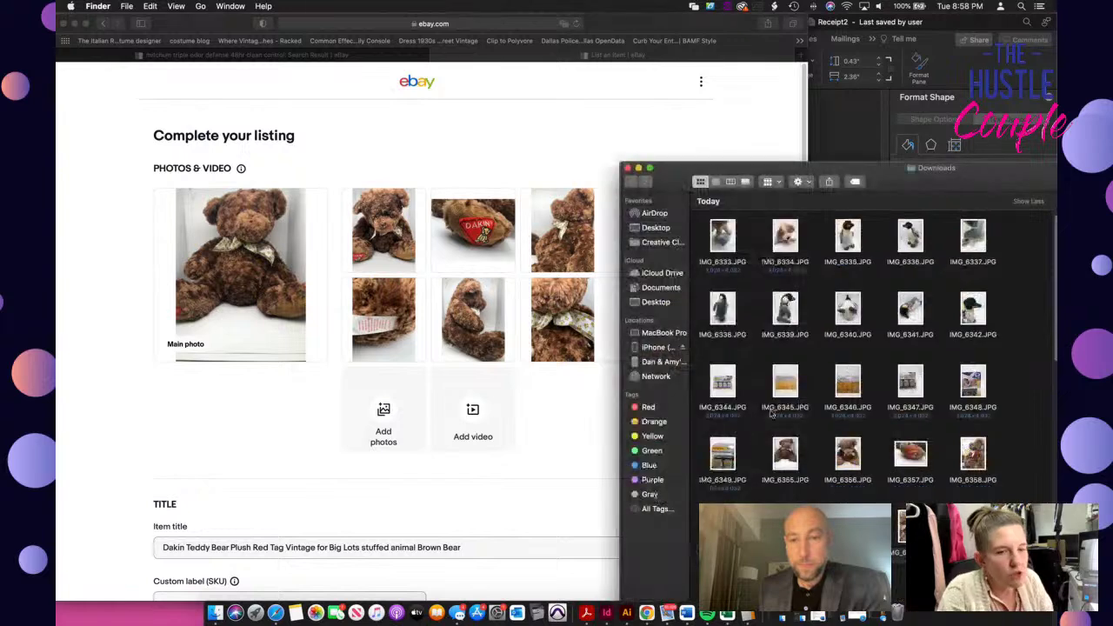
{"action": "scroll", "coordinate": [894, 457], "scroll_direction": "down", "scroll_amount": 3}
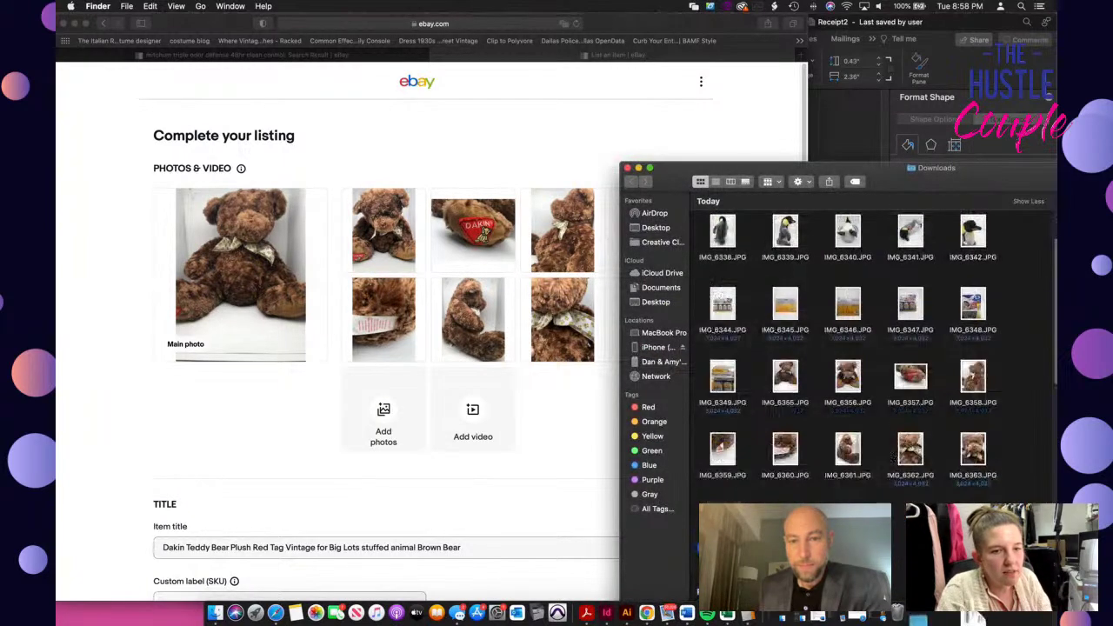
{"action": "left_click_drag", "start_coordinate": [848, 376], "coordinate": [370, 439]}
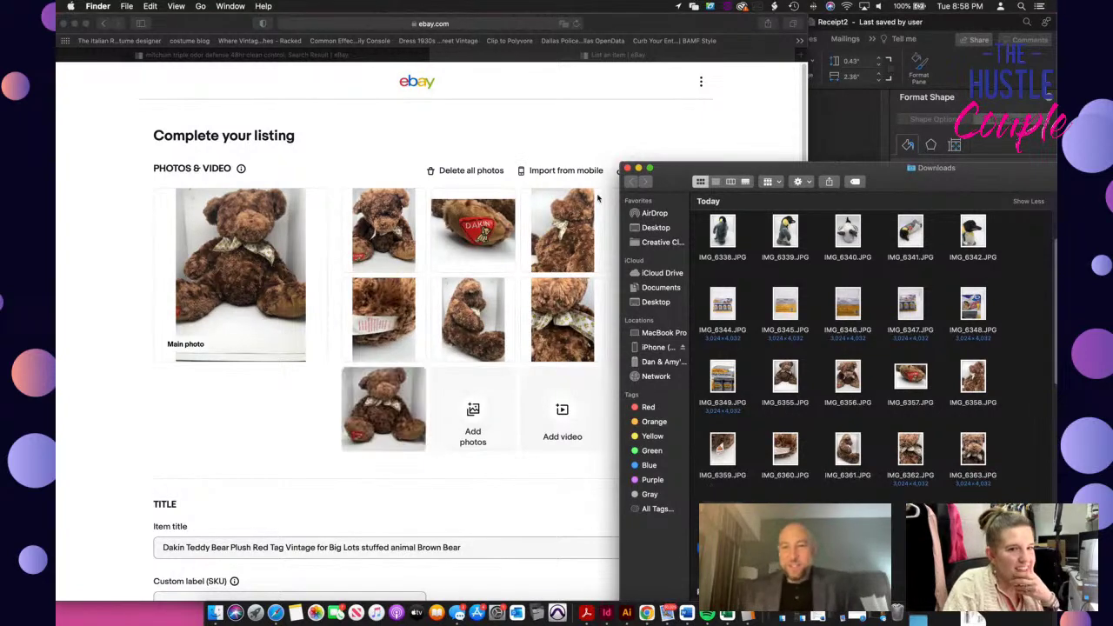
{"action": "left_click", "coordinate": [658, 135]}
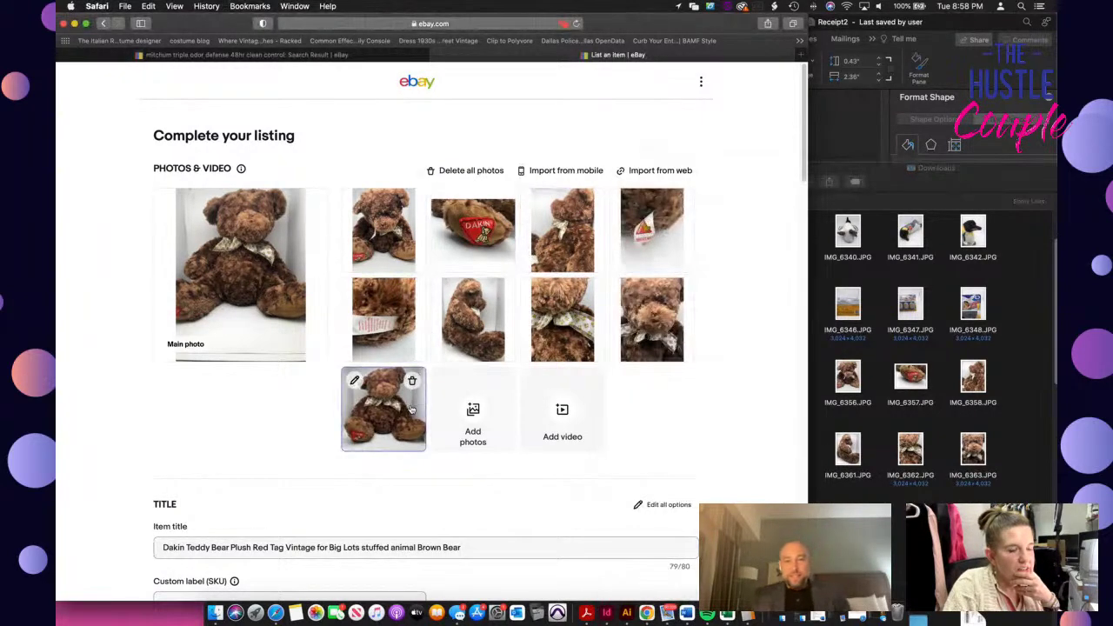
{"action": "left_click", "coordinate": [407, 387]}
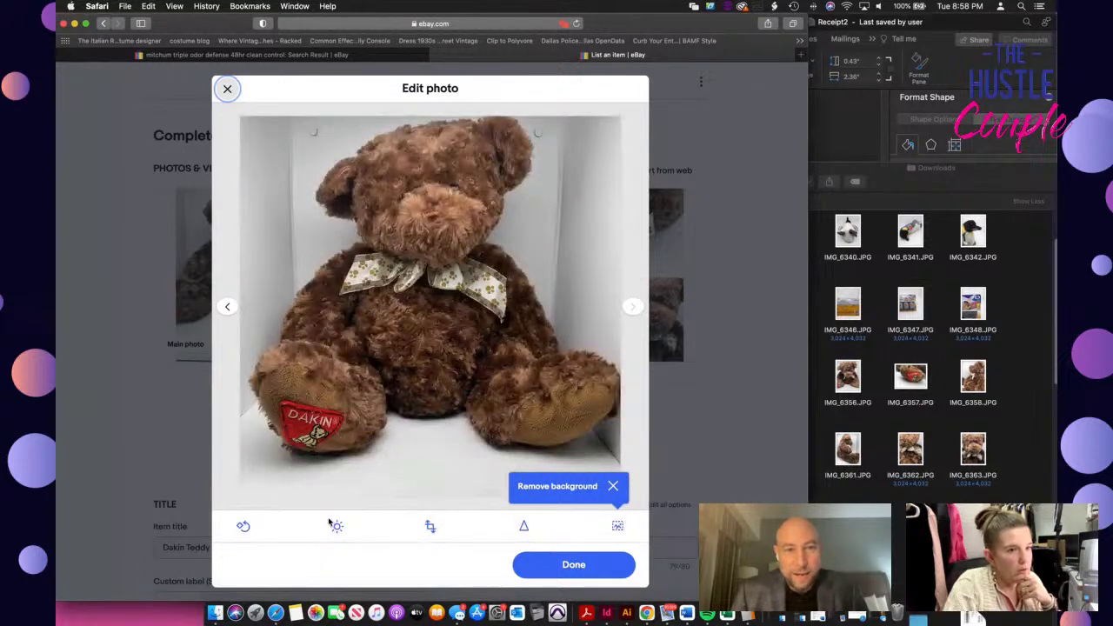
Try to remove the background from the newly added bear photo
{"action": "left_click", "coordinate": [618, 526]}
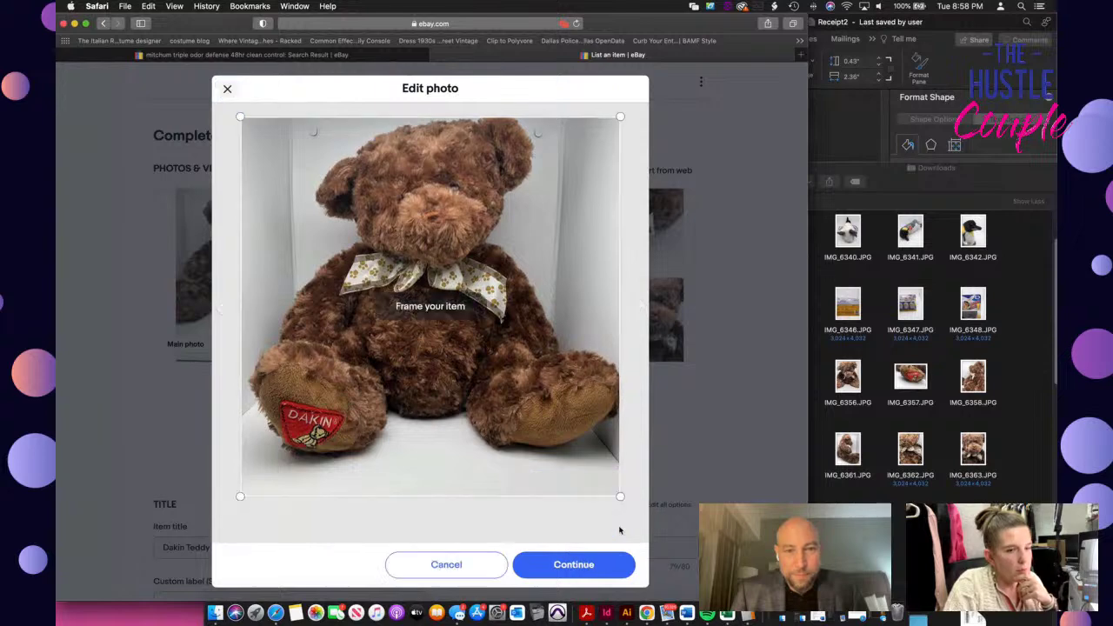
{"action": "left_click", "coordinate": [601, 570]}
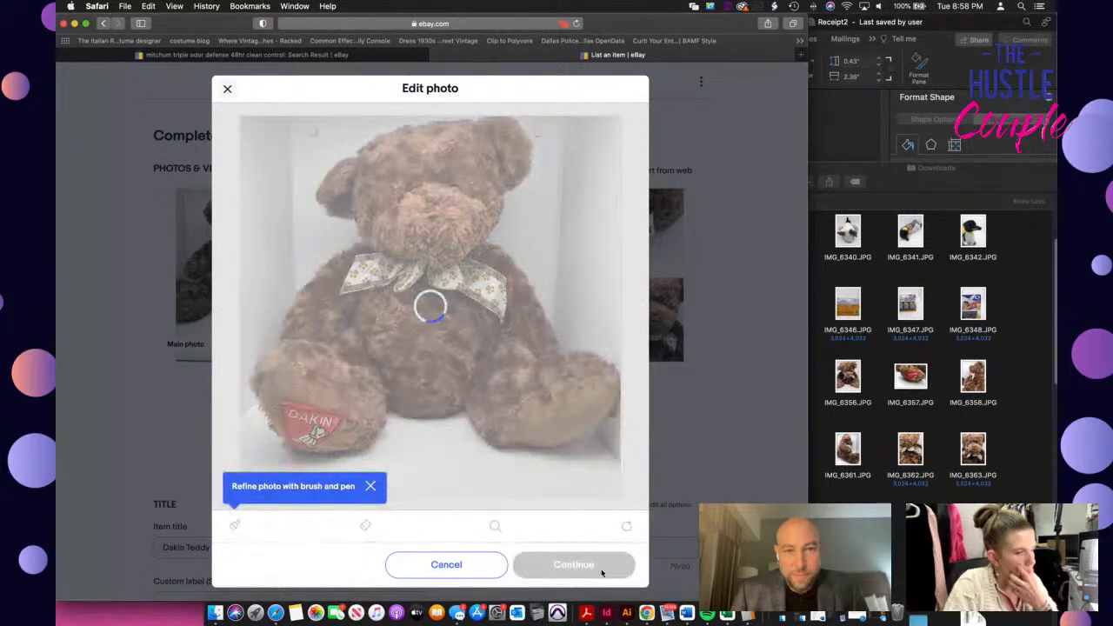
{"action": "left_click", "coordinate": [601, 571]}
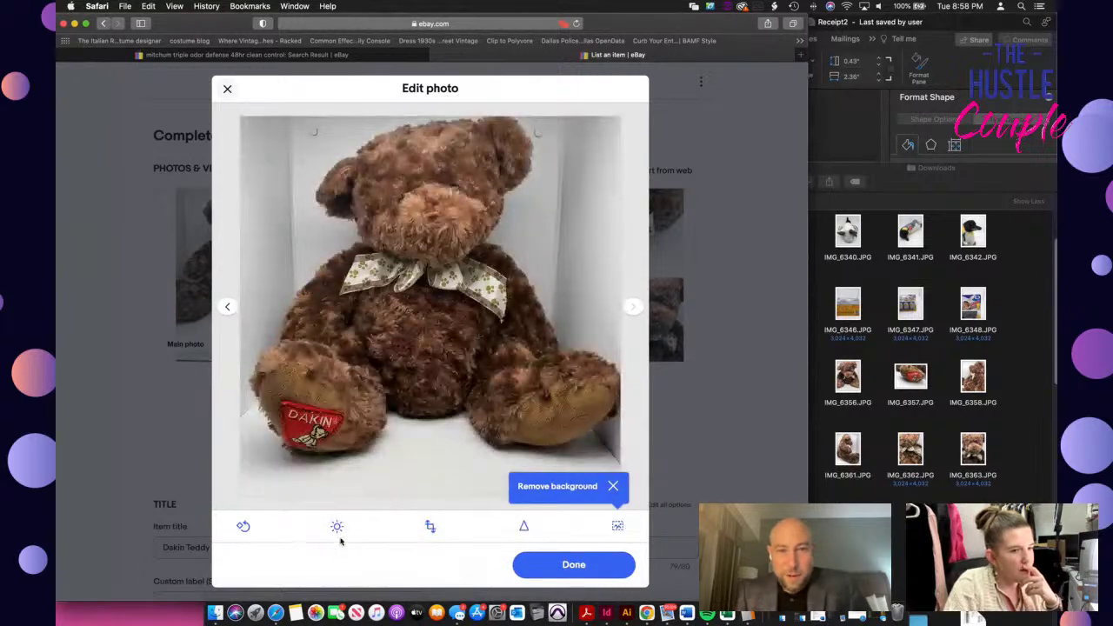
Try brightness 14 and contrast 42 on the newly added bear photo, and discard the adjustment
{"action": "left_click", "coordinate": [337, 527]}
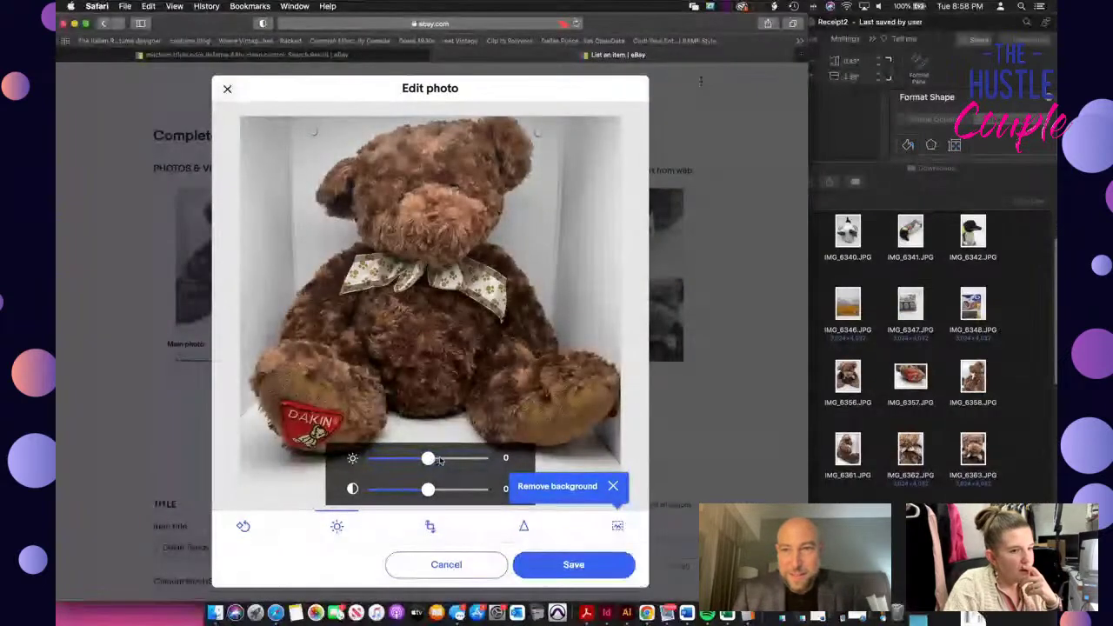
{"action": "left_click_drag", "start_coordinate": [428, 459], "coordinate": [449, 491]}
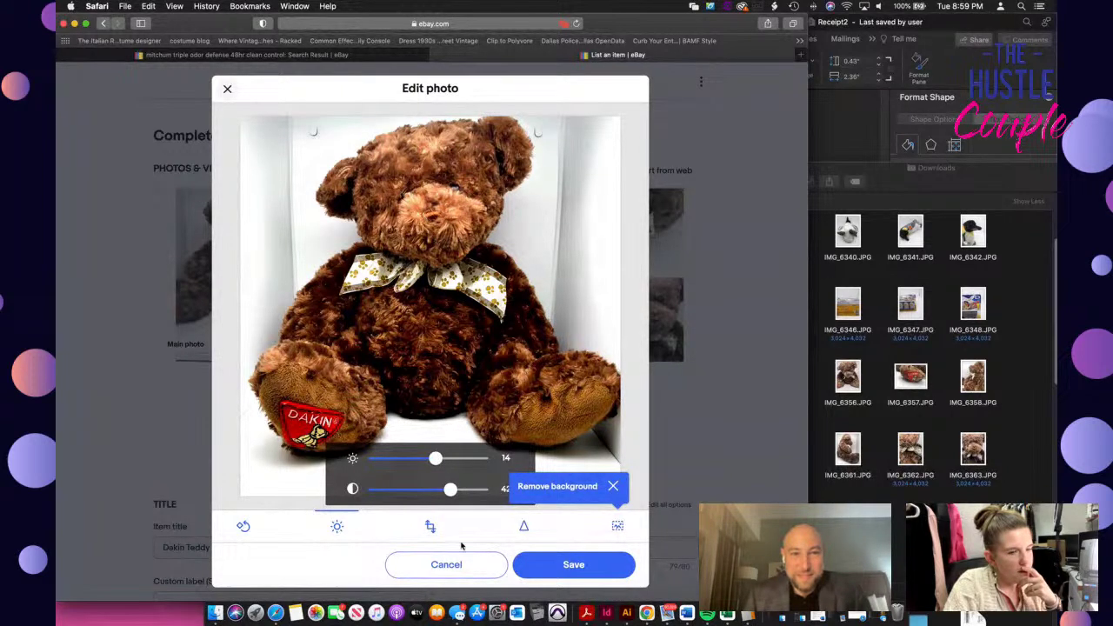
{"action": "left_click", "coordinate": [485, 568]}
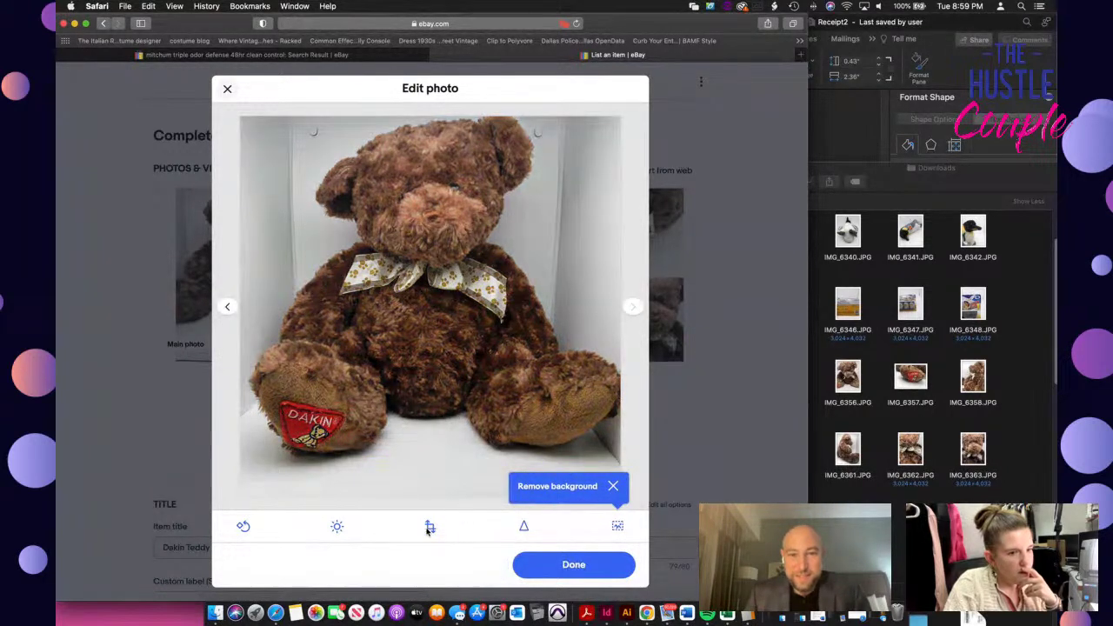
Set the added bear photo's brightness to 36, save it and make it the listing's main photo
{"action": "left_click", "coordinate": [337, 526]}
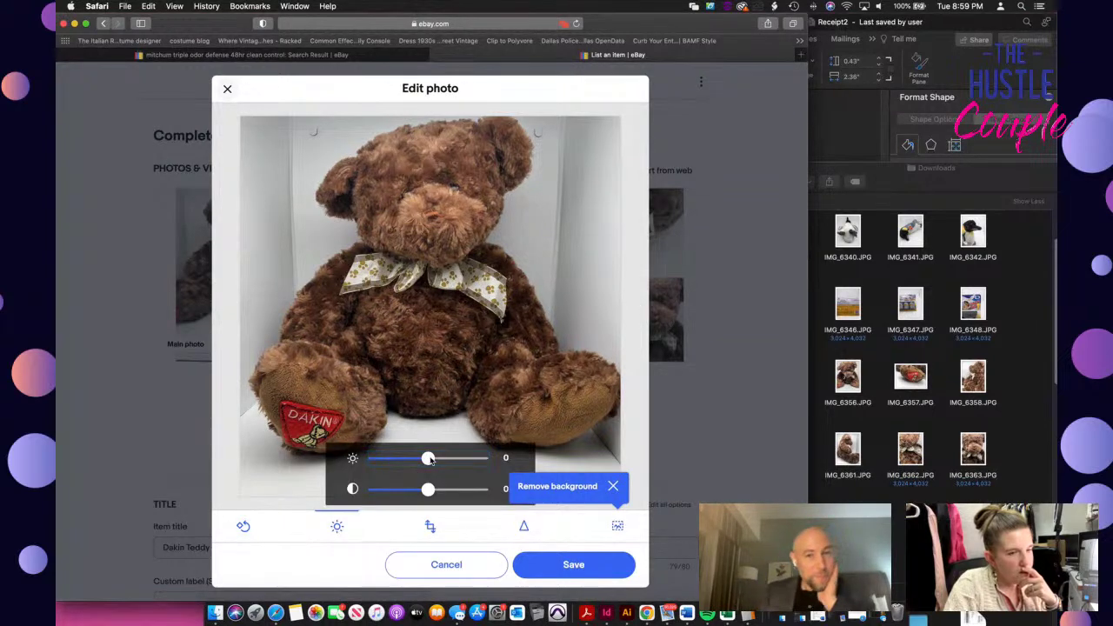
{"action": "left_click_drag", "start_coordinate": [428, 459], "coordinate": [449, 460]}
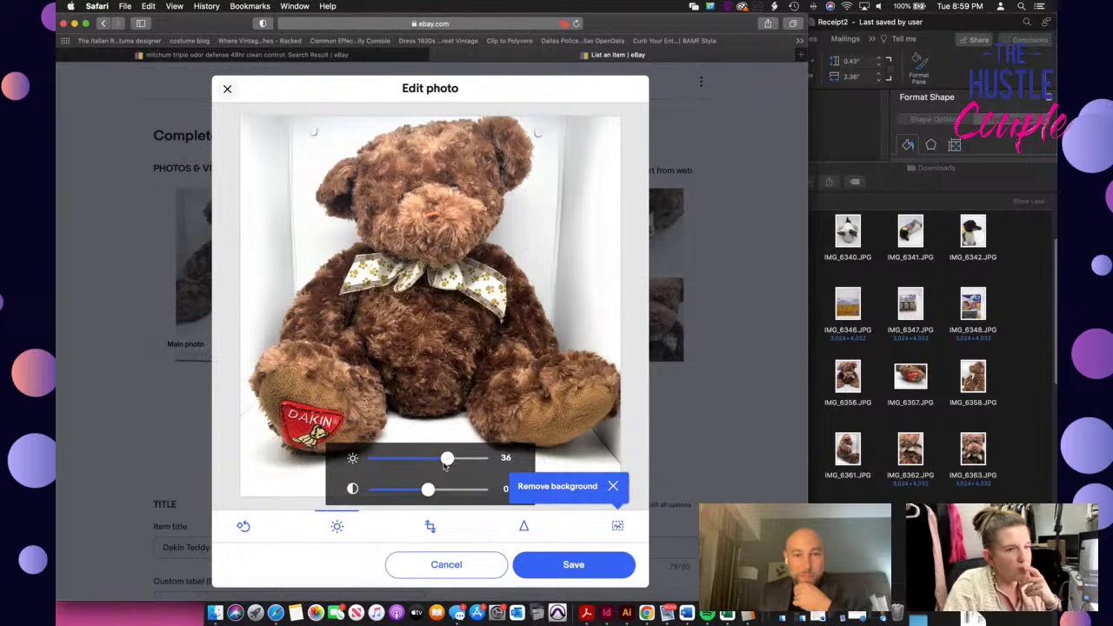
{"action": "left_click", "coordinate": [561, 567]}
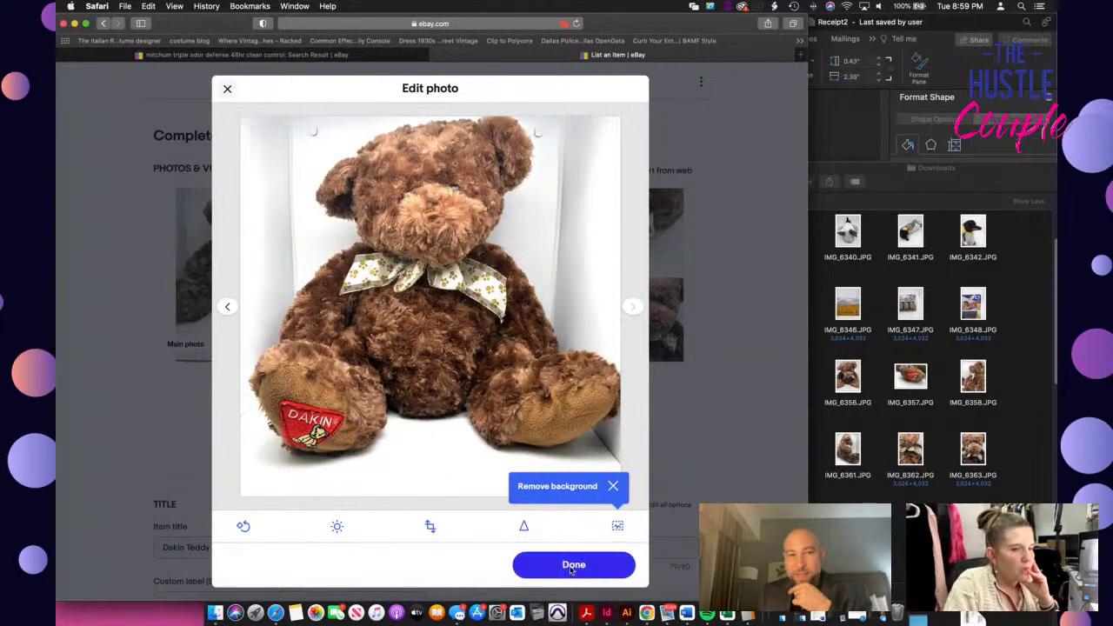
{"action": "left_click", "coordinate": [573, 565]}
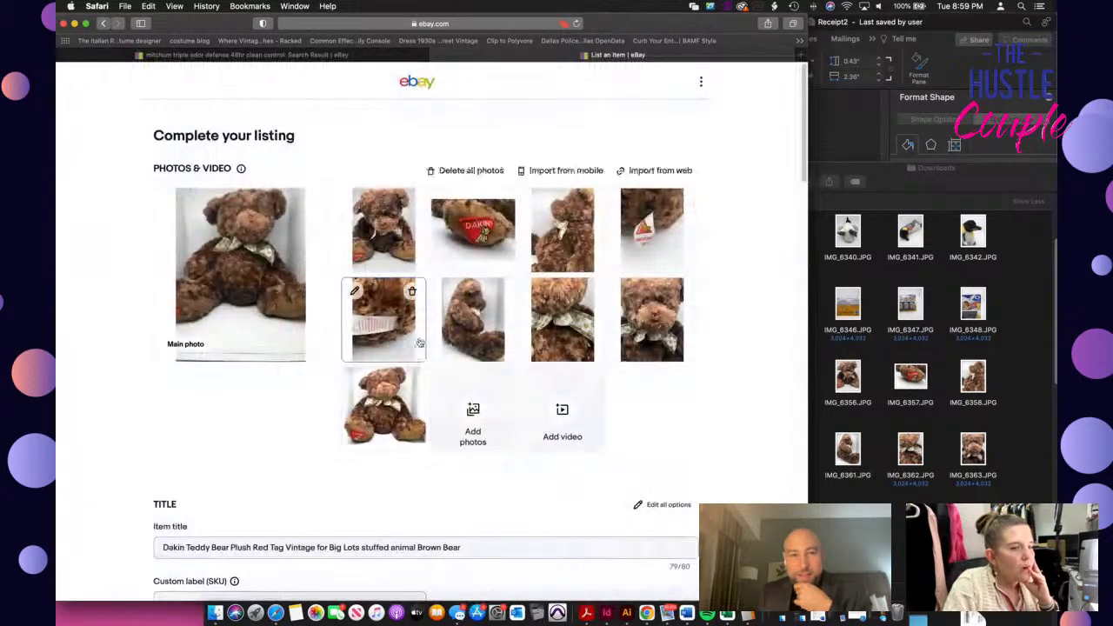
{"action": "left_click_drag", "start_coordinate": [401, 416], "coordinate": [233, 262]}
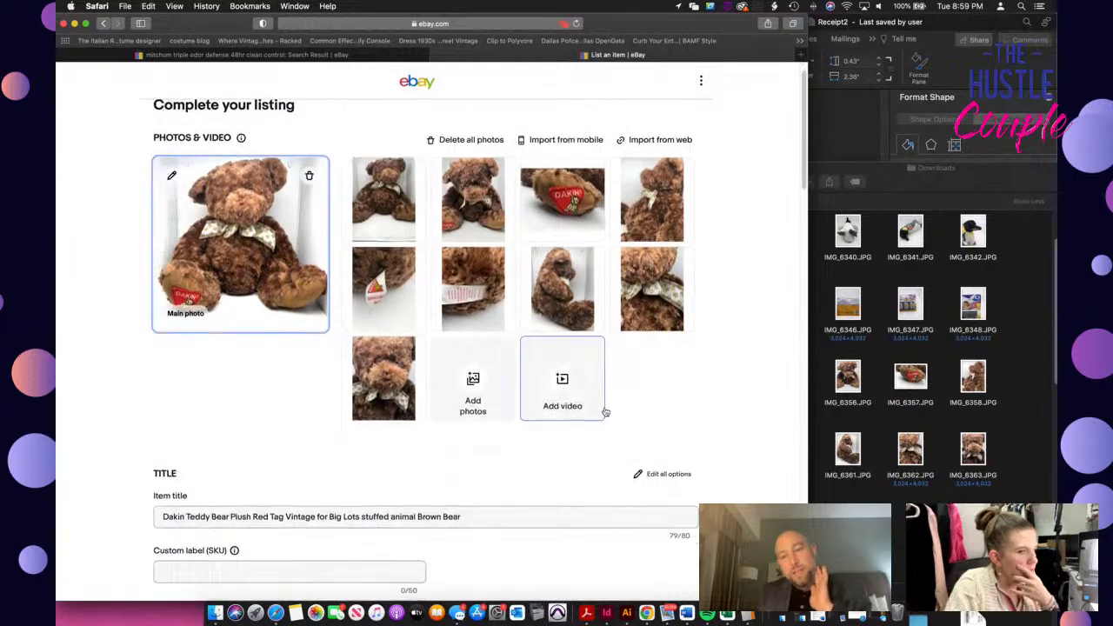
Set the custom label (SKU) of the teddy bear listing to X
{"action": "scroll", "coordinate": [600, 411], "scroll_direction": "down", "scroll_amount": 5}
{"action": "left_click", "coordinate": [394, 374]}
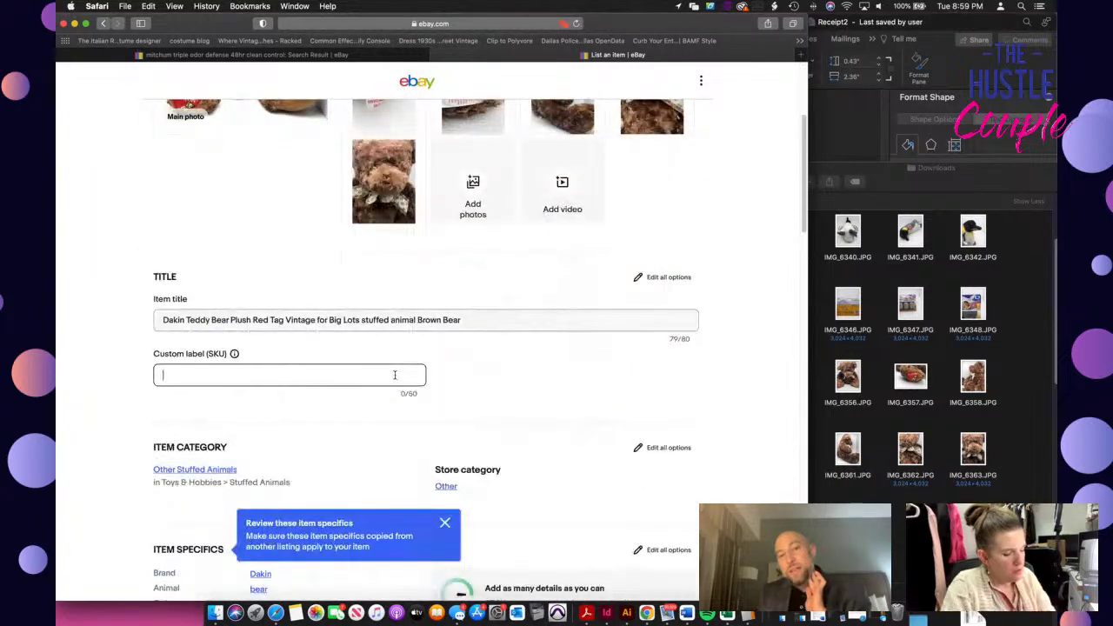
{"action": "type", "text": "X"}
Copy the listing title, switch to the Word receipt, replace its item name with the title and set the inventory number to X
{"action": "left_click", "coordinate": [476, 318]}
{"action": "key", "text": "super+a"}
{"action": "key", "text": "super+c"}
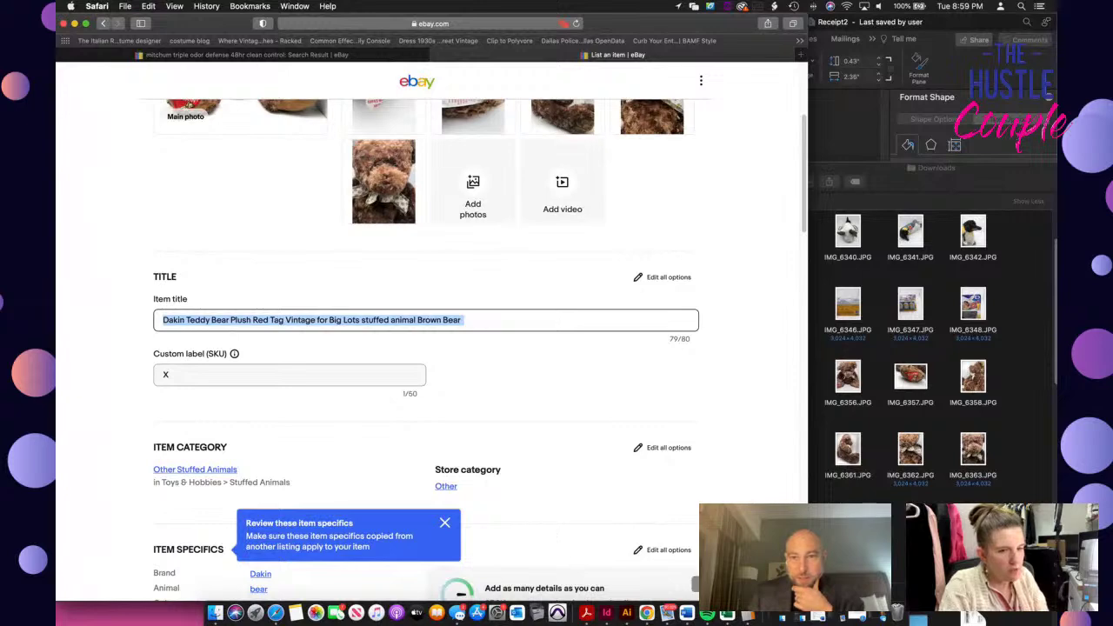
{"action": "left_click", "coordinate": [687, 613]}
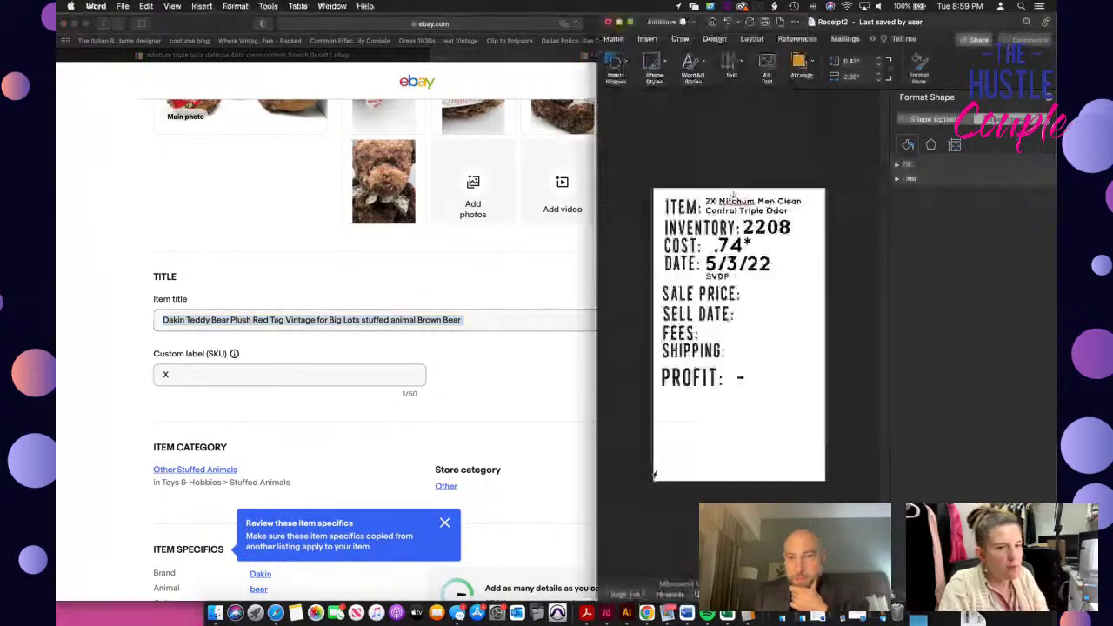
{"action": "triple_click", "coordinate": [790, 203]}
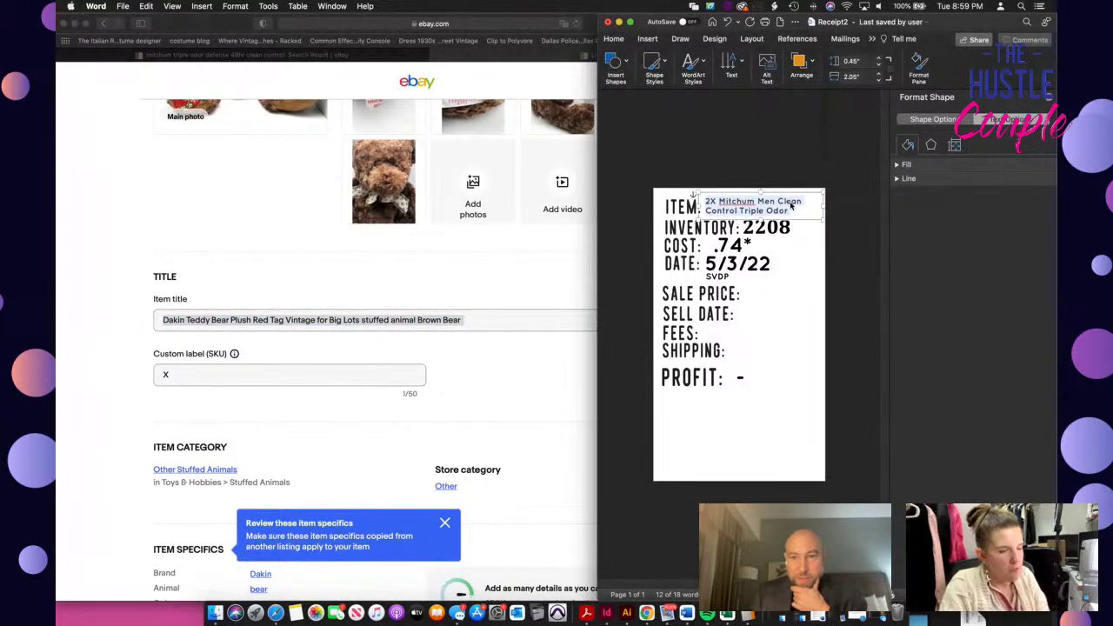
{"action": "type", "text": "Dakin Teddy Bear Plush Red Tag Vintage for Big"}
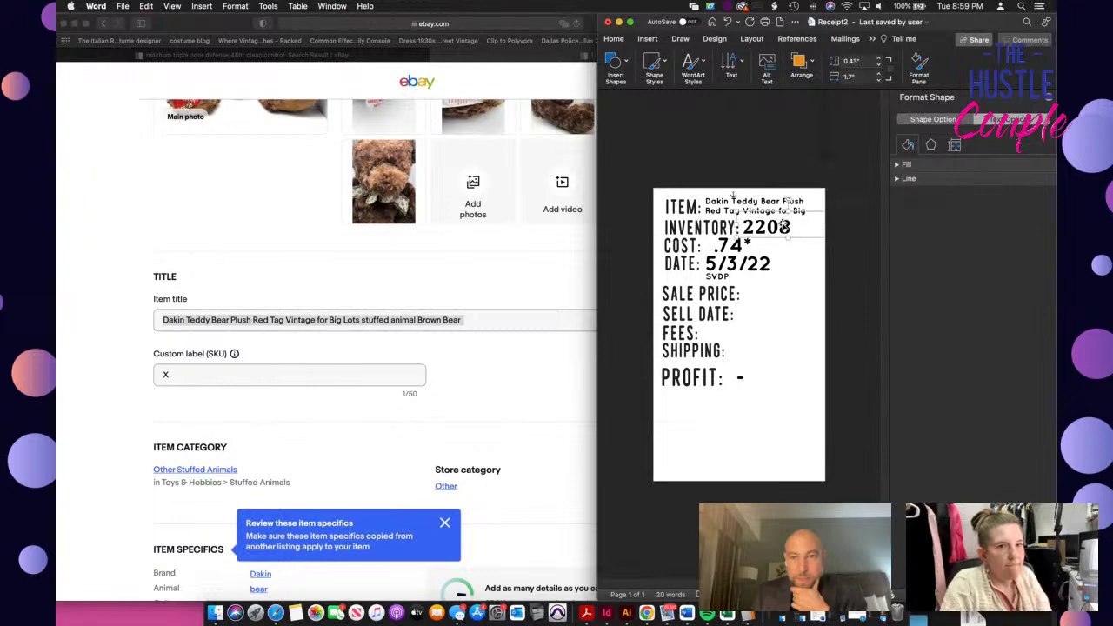
{"action": "double_click", "coordinate": [785, 226]}
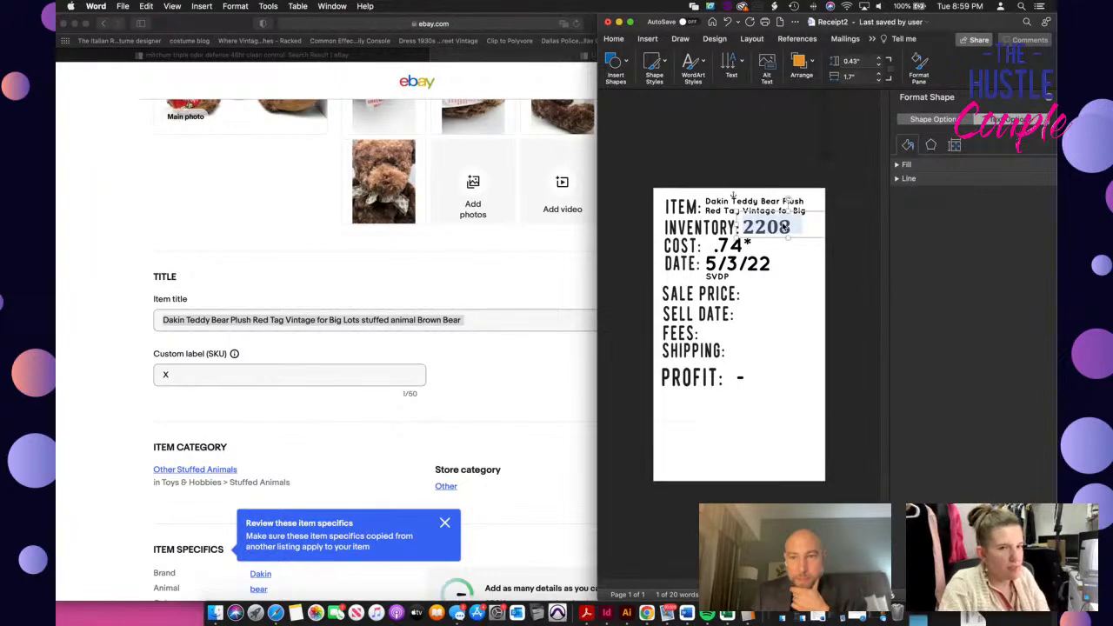
{"action": "type", "text": "X"}
Set the receipt's cost to .99, keeping the asterisk after it, and print one copy on the Star TSP143 printer
{"action": "left_click", "coordinate": [743, 249]}
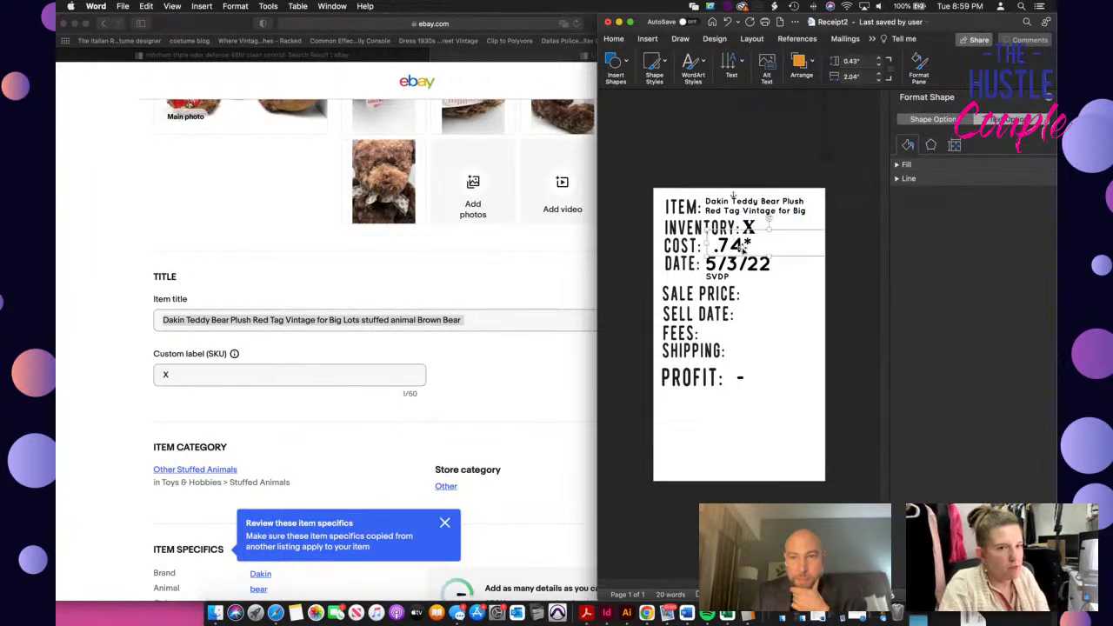
{"action": "double_click", "coordinate": [744, 245]}
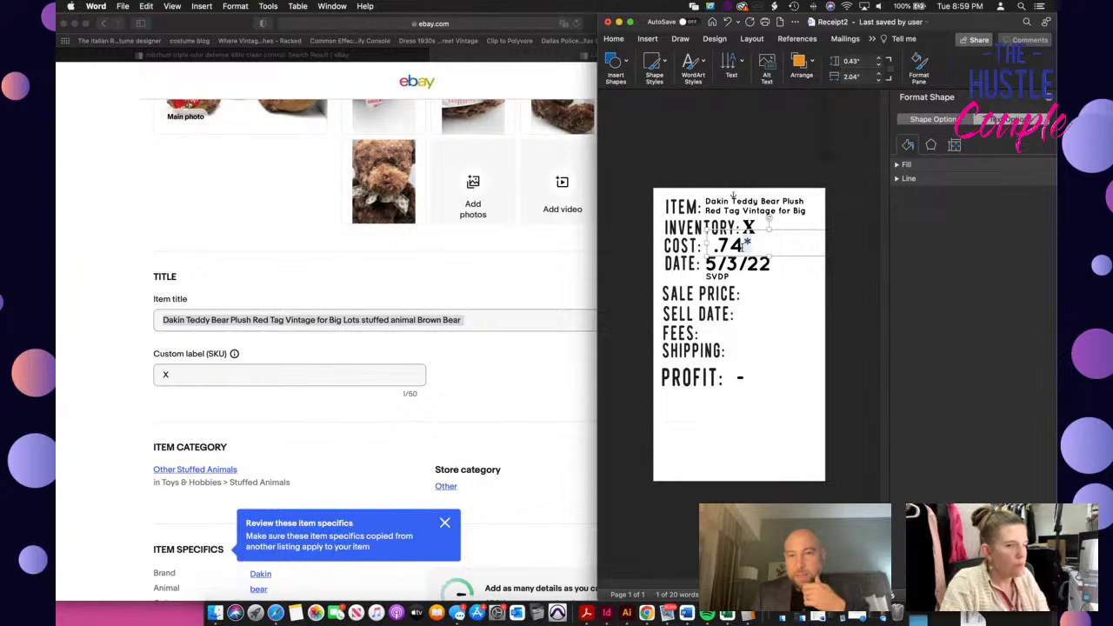
{"action": "key", "text": "Left"}
{"action": "key", "text": "BackSpace"}
{"action": "key", "text": "BackSpace"}
{"action": "key", "text": "BackSpace"}
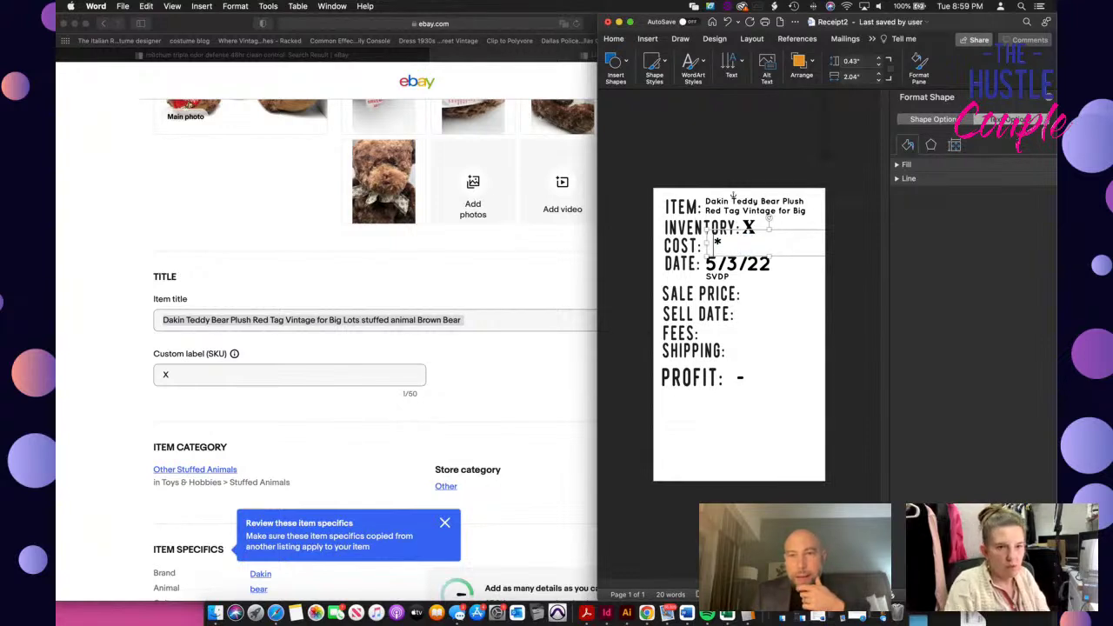
{"action": "type", "text": ".99"}
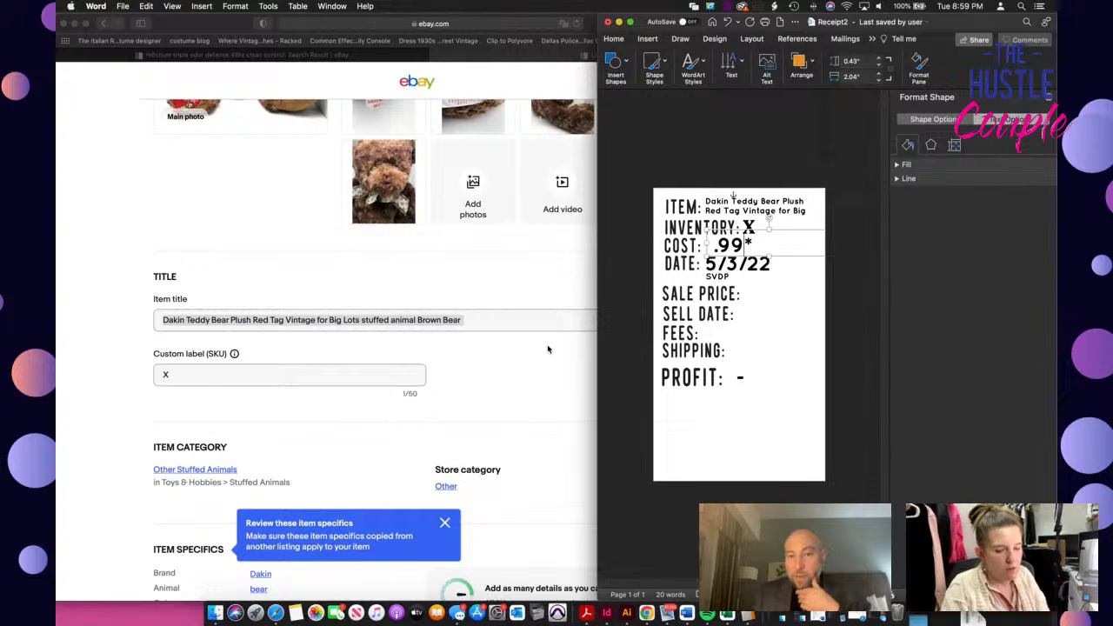
{"action": "key", "text": "super+p"}
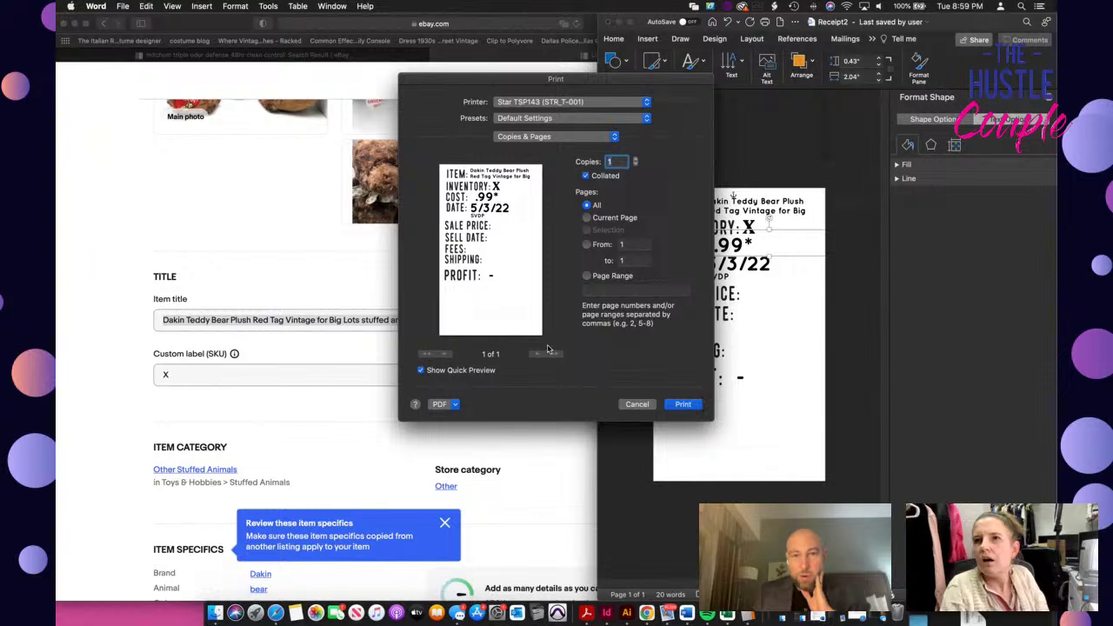
{"action": "key", "text": "Return"}
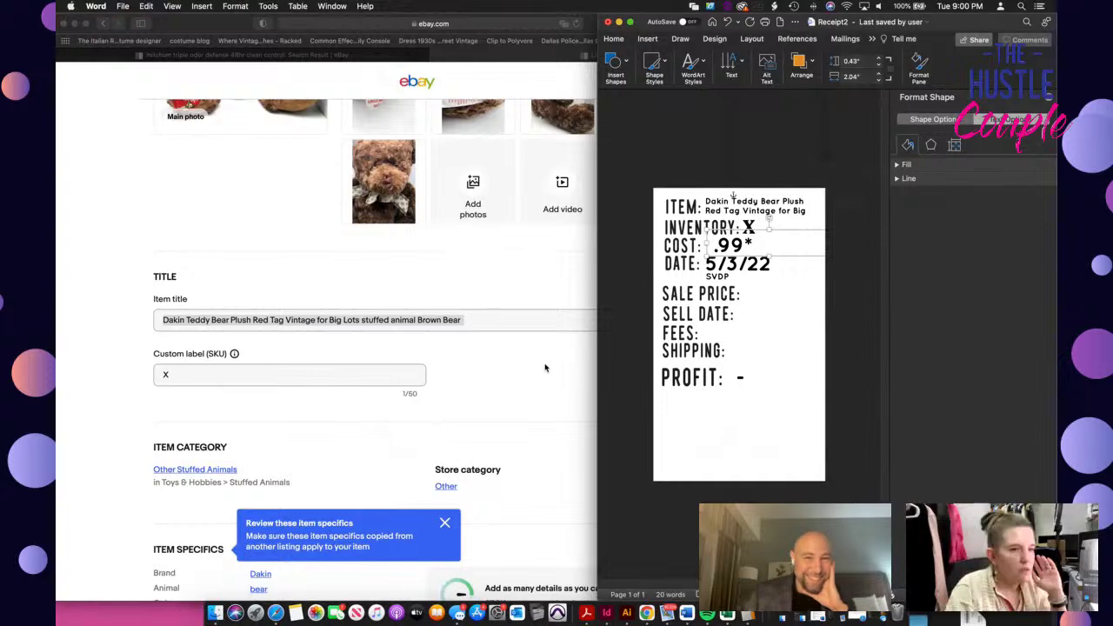
Switch to the eBay teddy bear listing in Safari and set the Occasion item specific to Birthday
{"action": "left_click", "coordinate": [546, 368]}
{"action": "scroll", "coordinate": [545, 368], "scroll_direction": "down", "scroll_amount": 5}
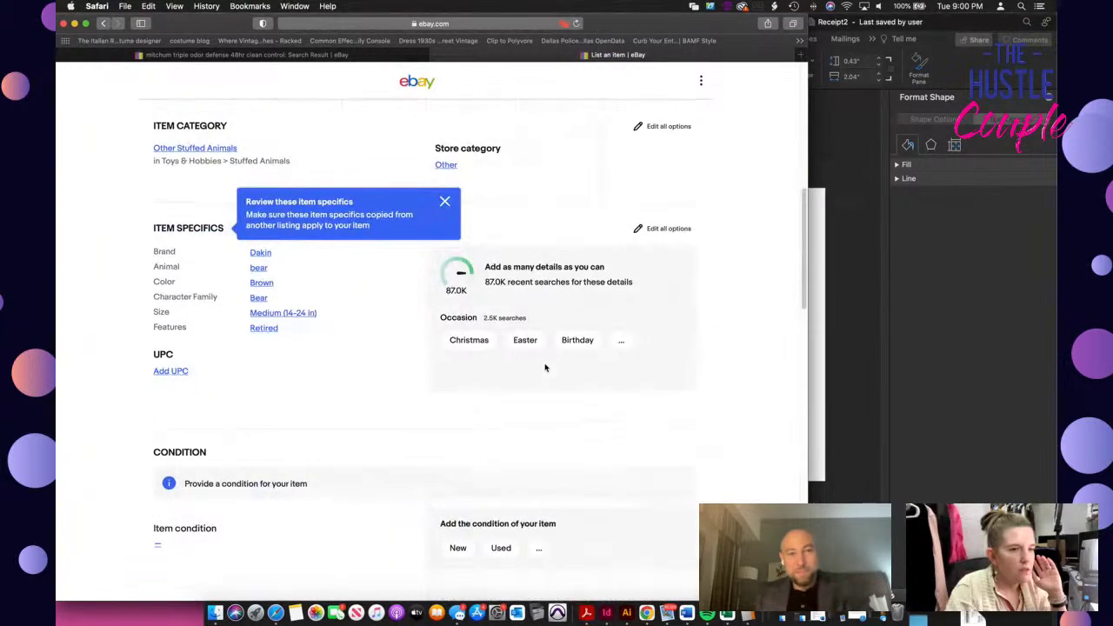
{"action": "left_click", "coordinate": [570, 342]}
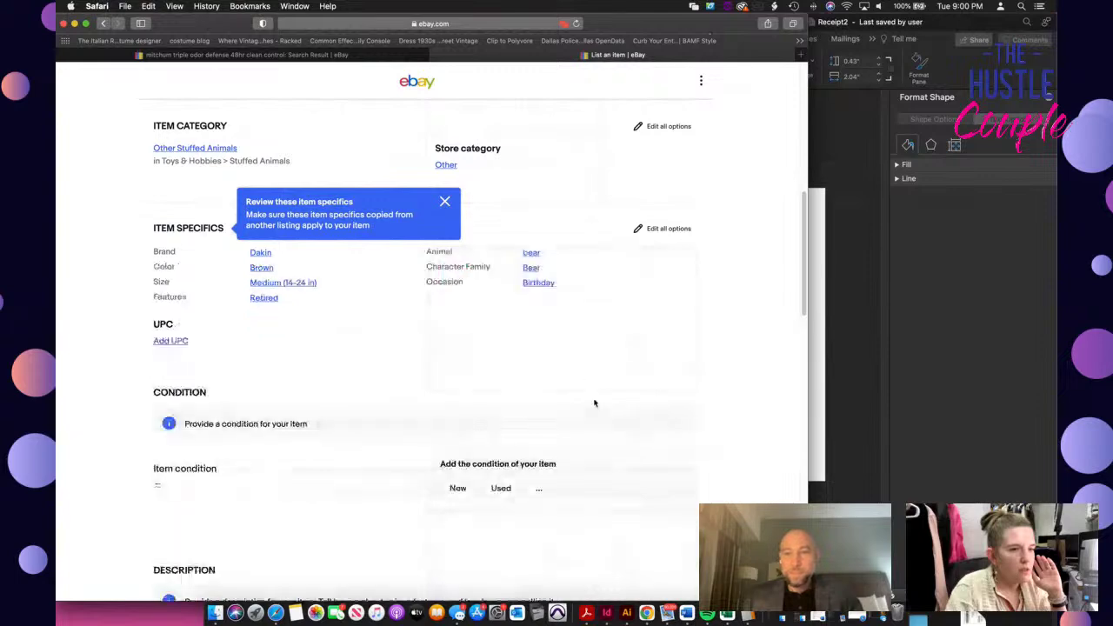
Set the item condition to Used with the condition description "Excellent Pre-Owned Condition. No Rips, Stains, or Tears."
{"action": "scroll", "coordinate": [595, 402], "scroll_direction": "down", "scroll_amount": 4}
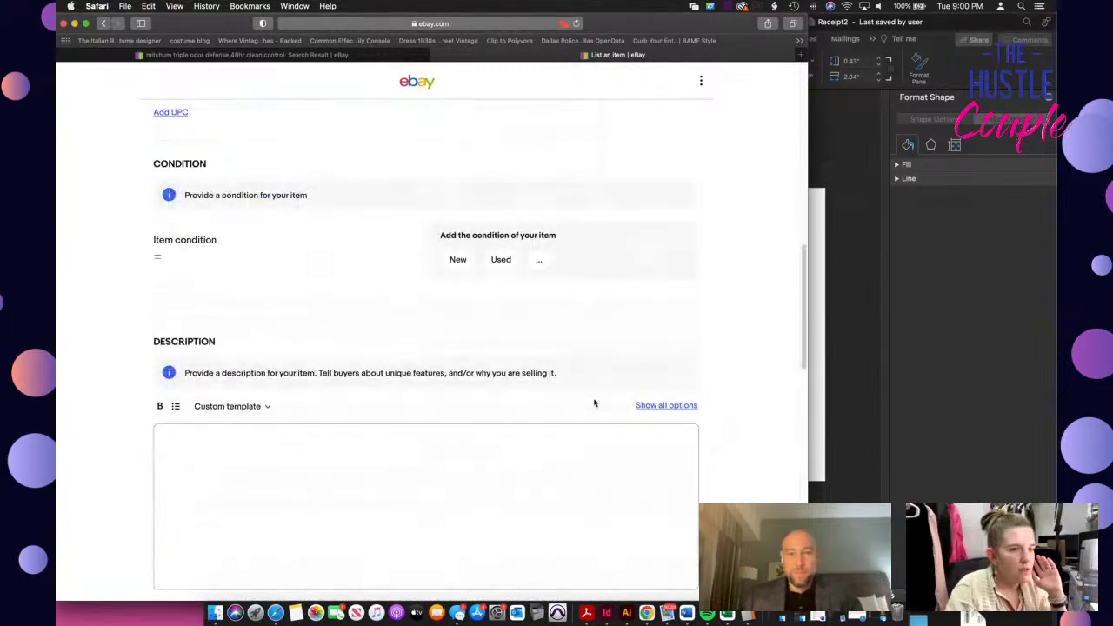
{"action": "scroll", "coordinate": [595, 403], "scroll_direction": "up", "scroll_amount": 15}
{"action": "scroll", "coordinate": [522, 417], "scroll_direction": "down", "scroll_amount": 12}
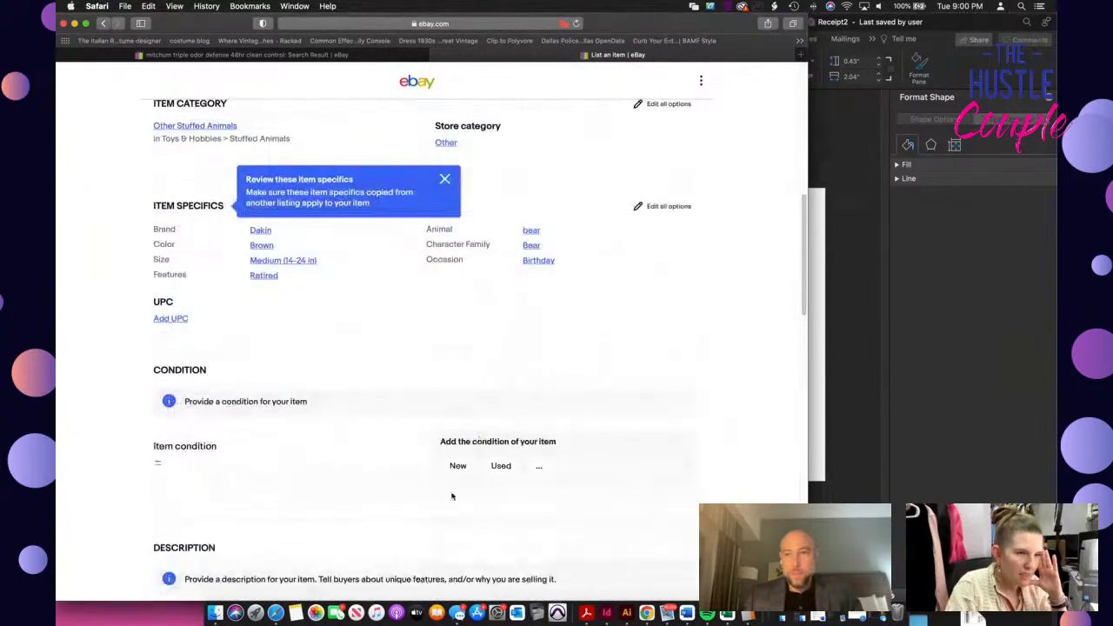
{"action": "scroll", "coordinate": [451, 496], "scroll_direction": "down", "scroll_amount": 6}
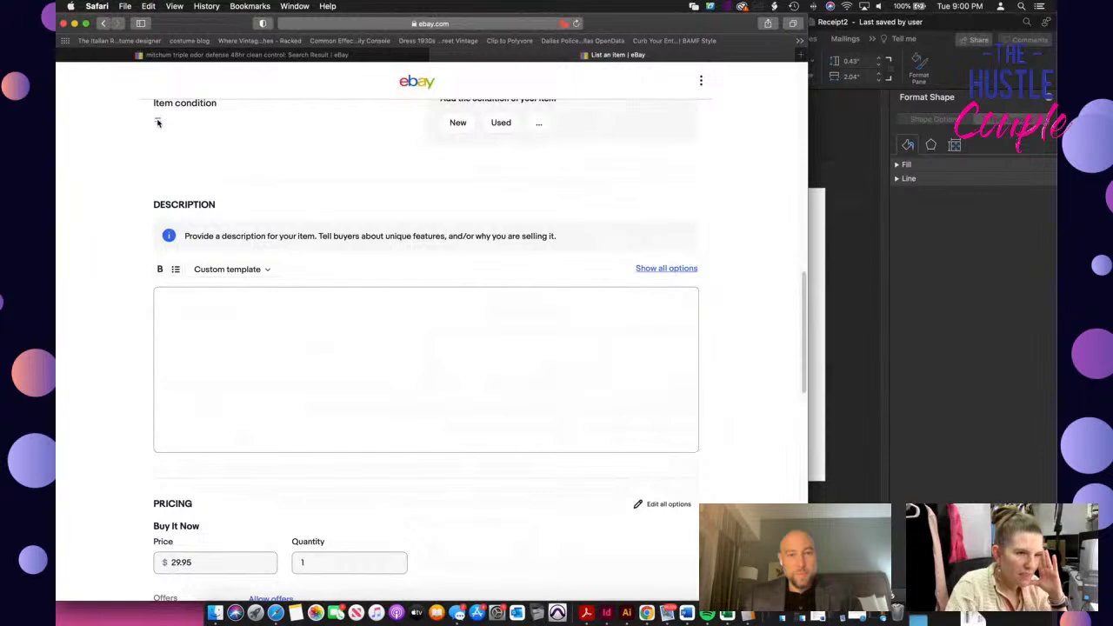
{"action": "scroll", "coordinate": [500, 144], "scroll_direction": "up", "scroll_amount": 2}
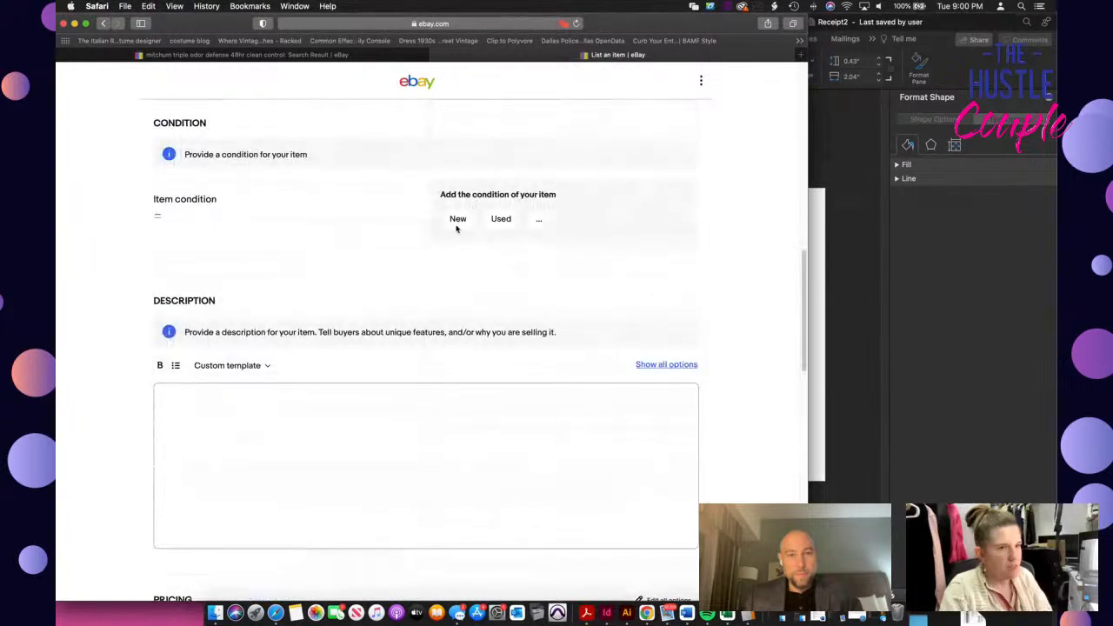
{"action": "left_click", "coordinate": [502, 219]}
{"action": "left_click", "coordinate": [505, 219]}
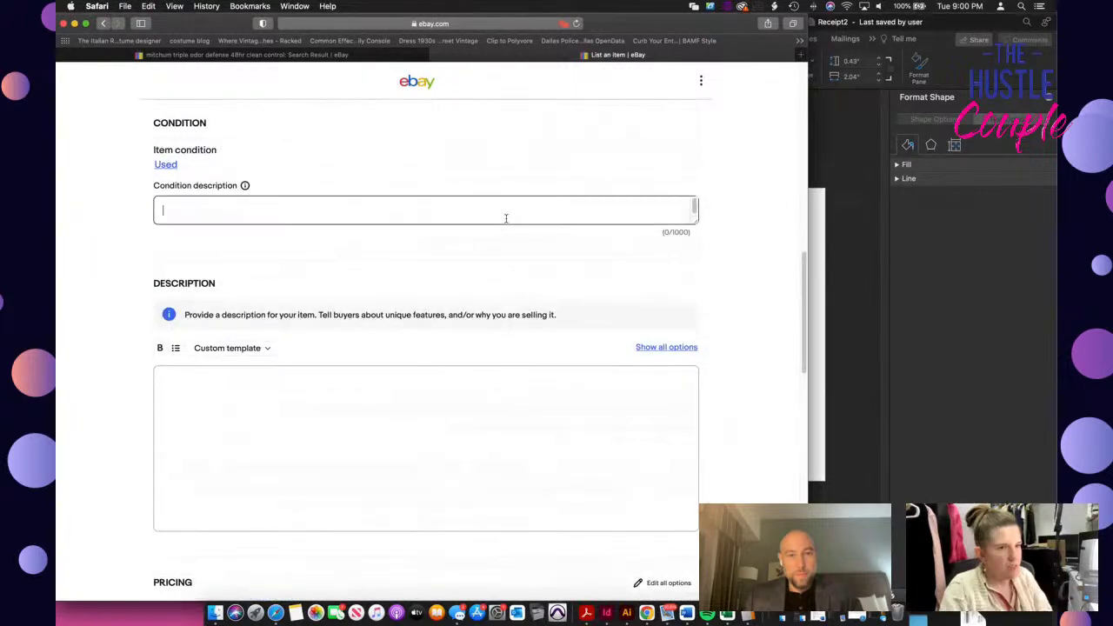
{"action": "type", "text": "excellent Pre-Owned Condition "}
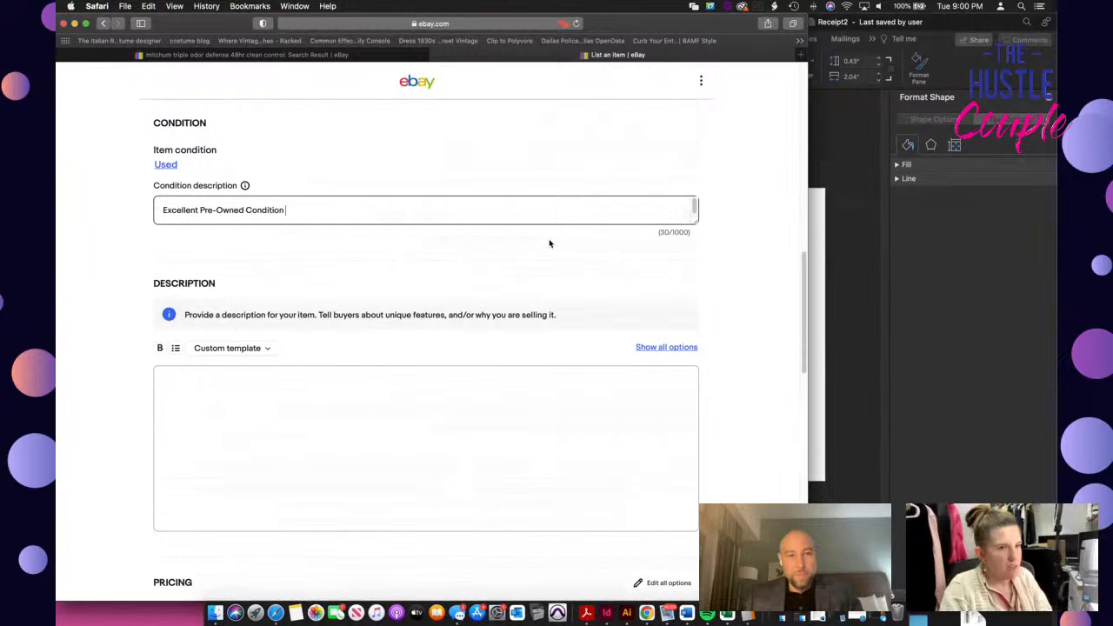
{"action": "type", "text": "NR"}
{"action": "type", "text": "Rips, Stains, or Tears."}
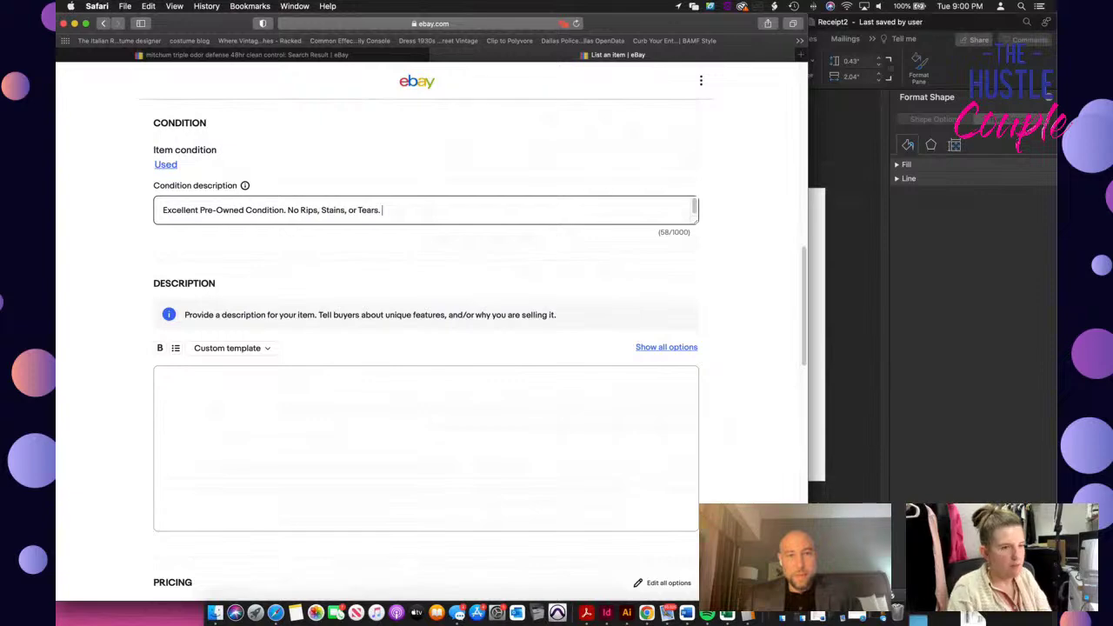
Paste the copied listing title into the item description and add the line "Excellent Pre-Owned Condition" below it
{"action": "left_click", "coordinate": [544, 420]}
{"action": "key", "text": "super+v"}
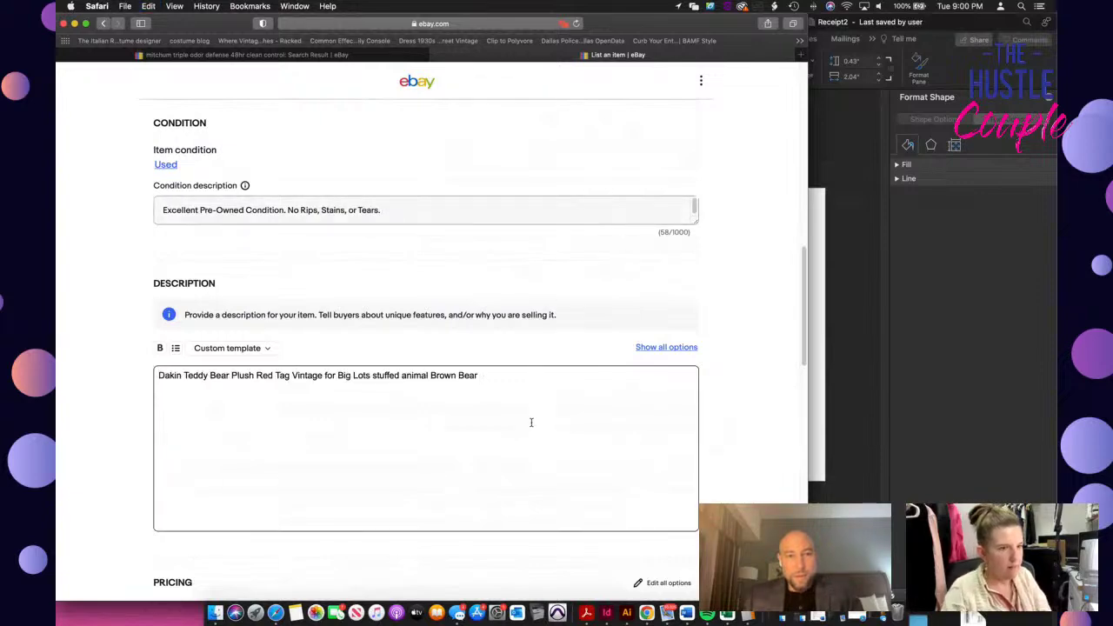
{"action": "key", "text": "Return"}
{"action": "type", "text": "Excellent Pre-Owned Condition."}
Add the lines "Sits 13" Tall" and "20" long from head to toe" to the end of the item description
{"action": "scroll", "coordinate": [782, 366], "scroll_direction": "up", "scroll_amount": 10}
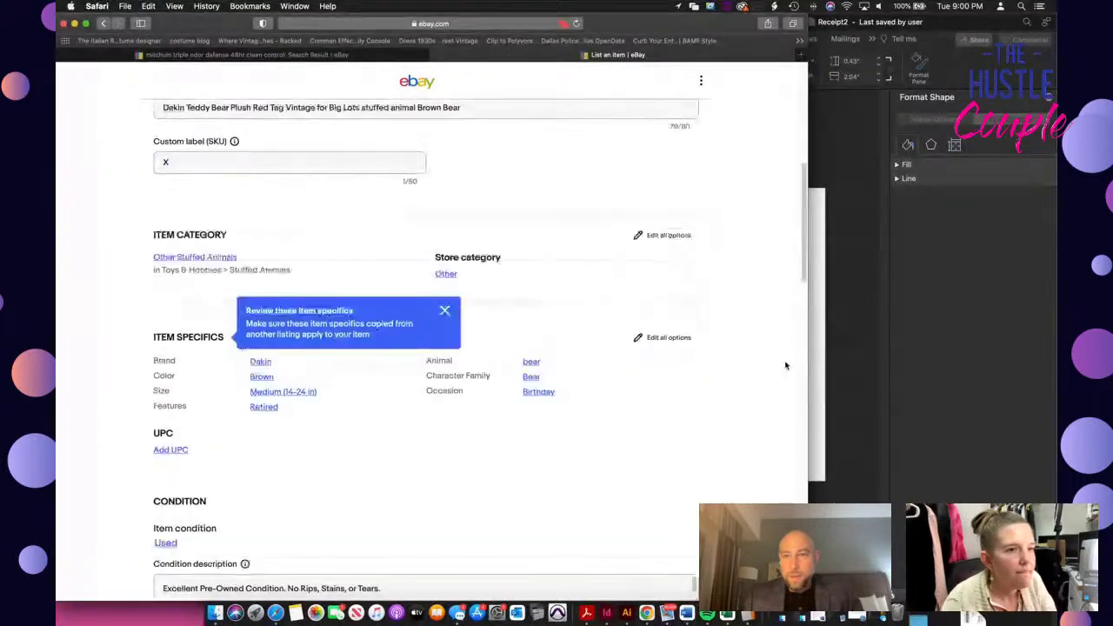
{"action": "scroll", "coordinate": [783, 365], "scroll_direction": "up", "scroll_amount": 2}
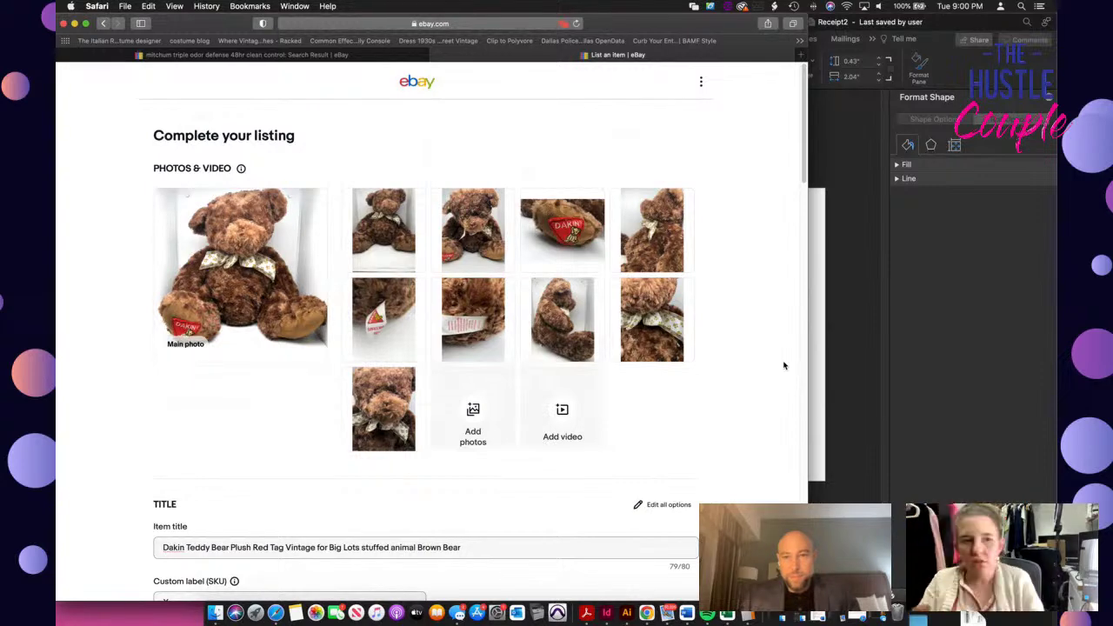
{"action": "scroll", "coordinate": [690, 494], "scroll_direction": "down", "scroll_amount": 5}
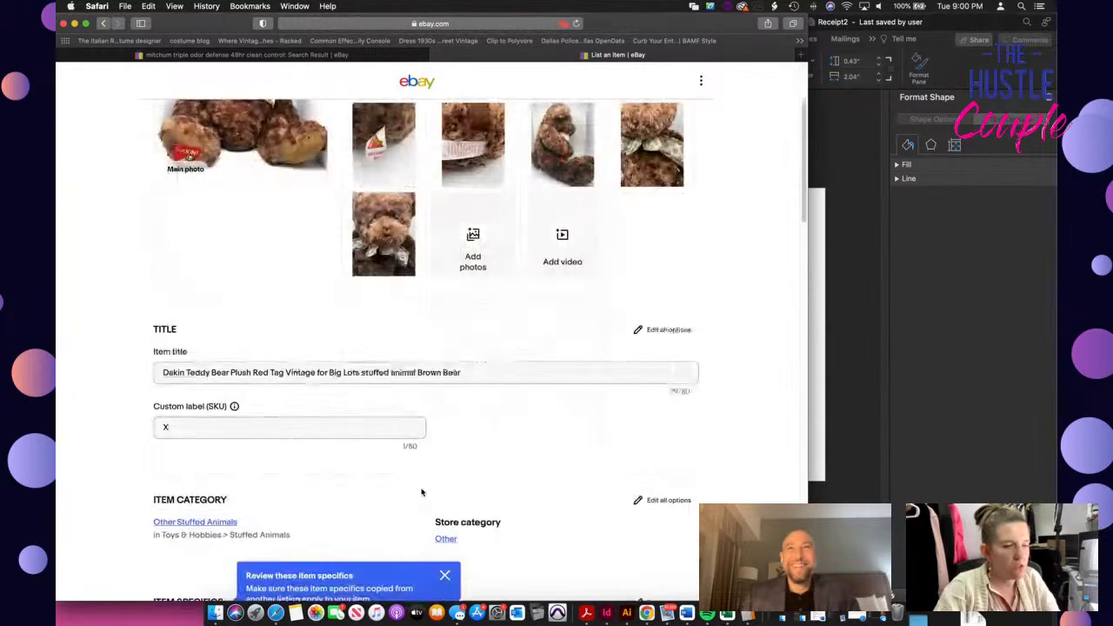
{"action": "scroll", "coordinate": [475, 410], "scroll_direction": "down", "scroll_amount": 15}
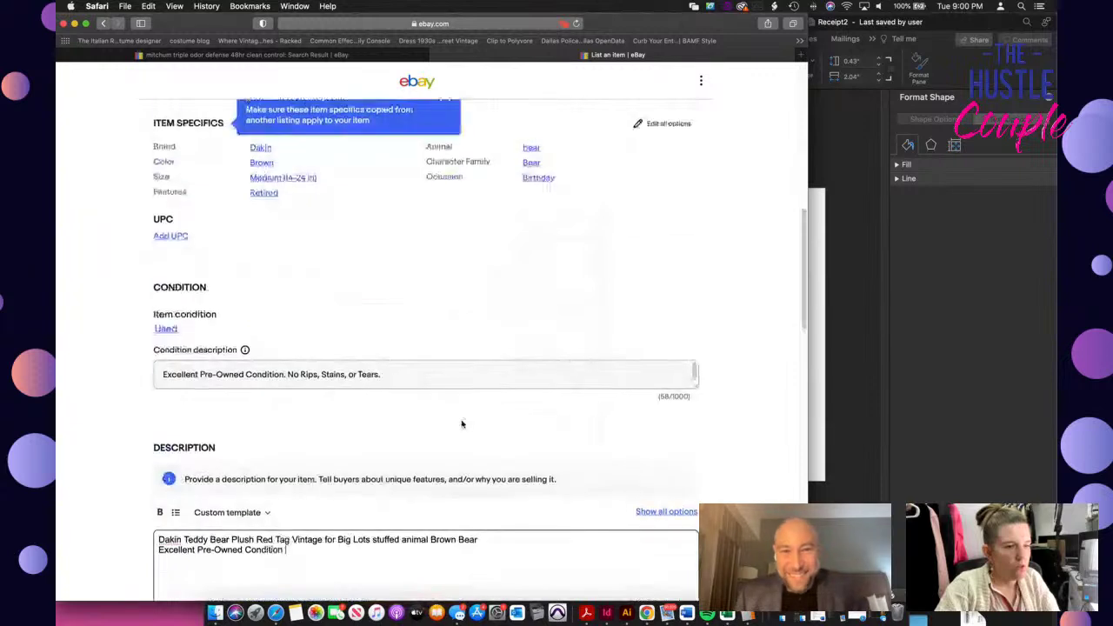
{"action": "key", "text": "Return"}
{"action": "type", "text": "Sit"}
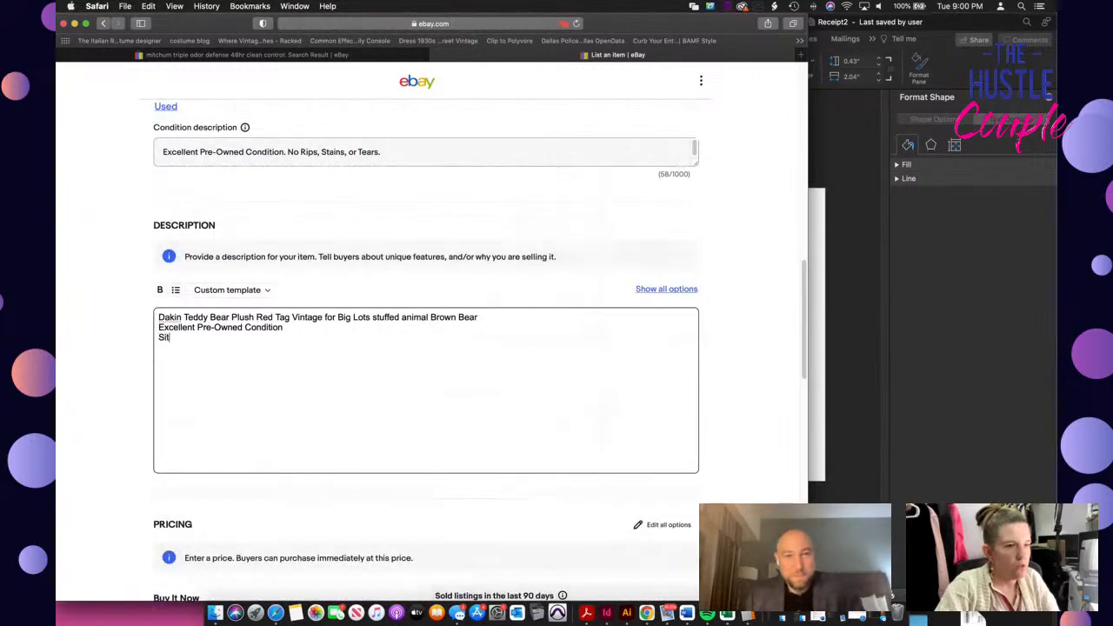
{"action": "type", "text": "s 13\" "}
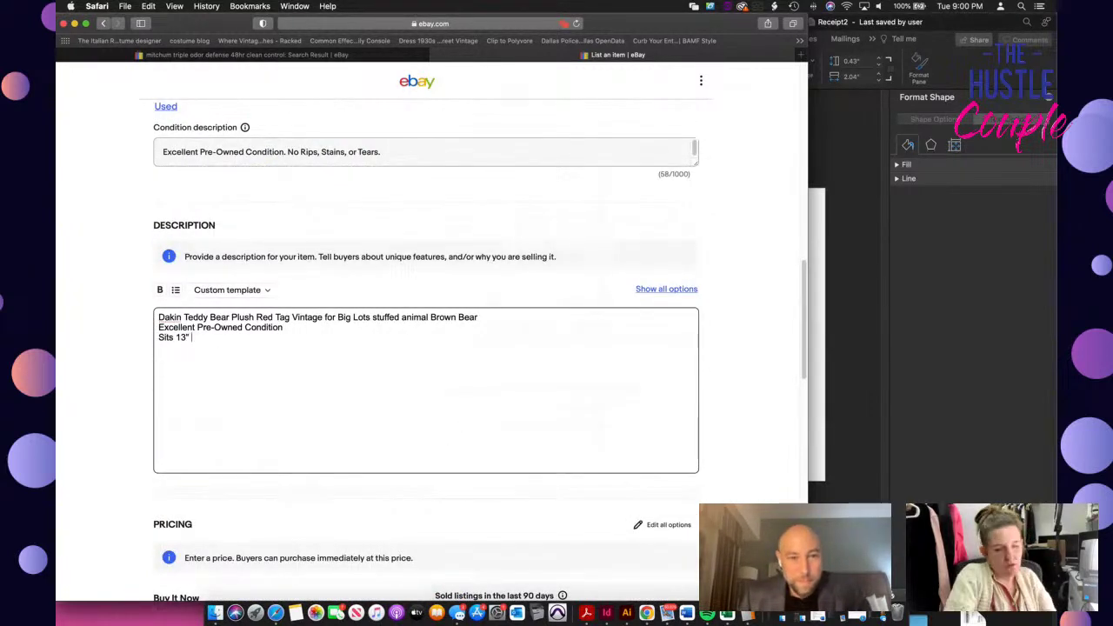
{"action": "type", "text": "Tall"}
{"action": "key", "text": "Return"}
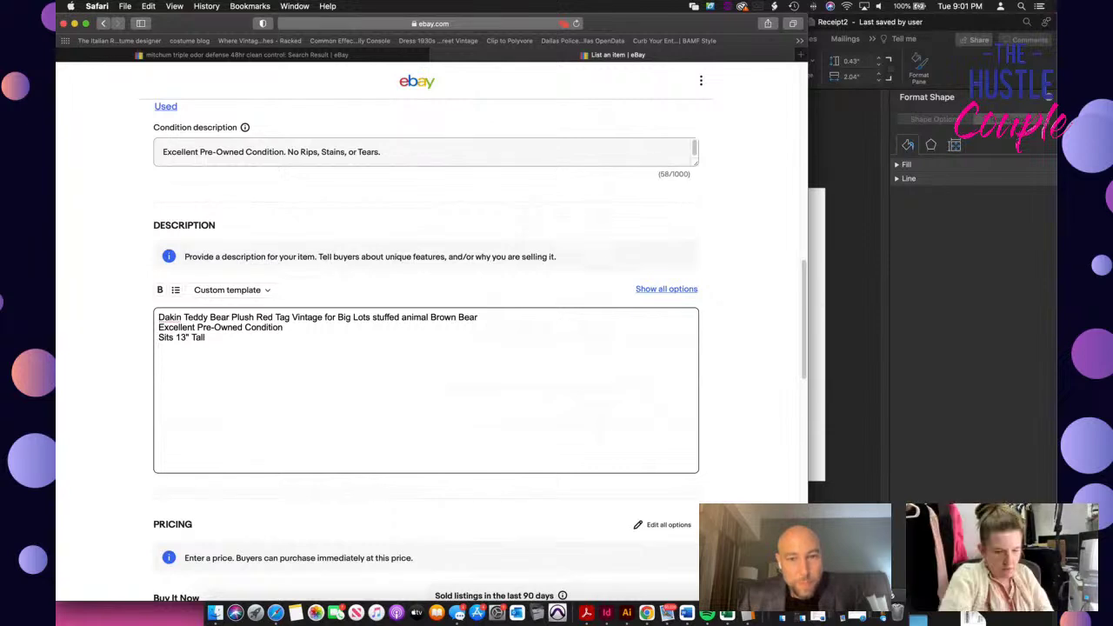
{"action": "type", "text": "20\" long fr"}
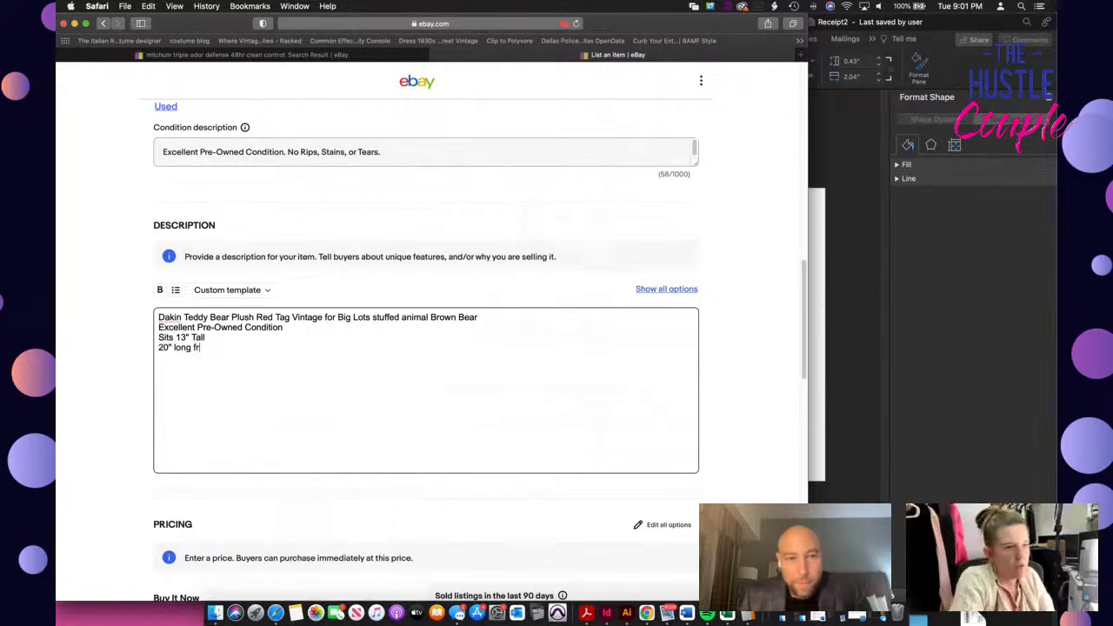
{"action": "type", "text": "om head to toe"}
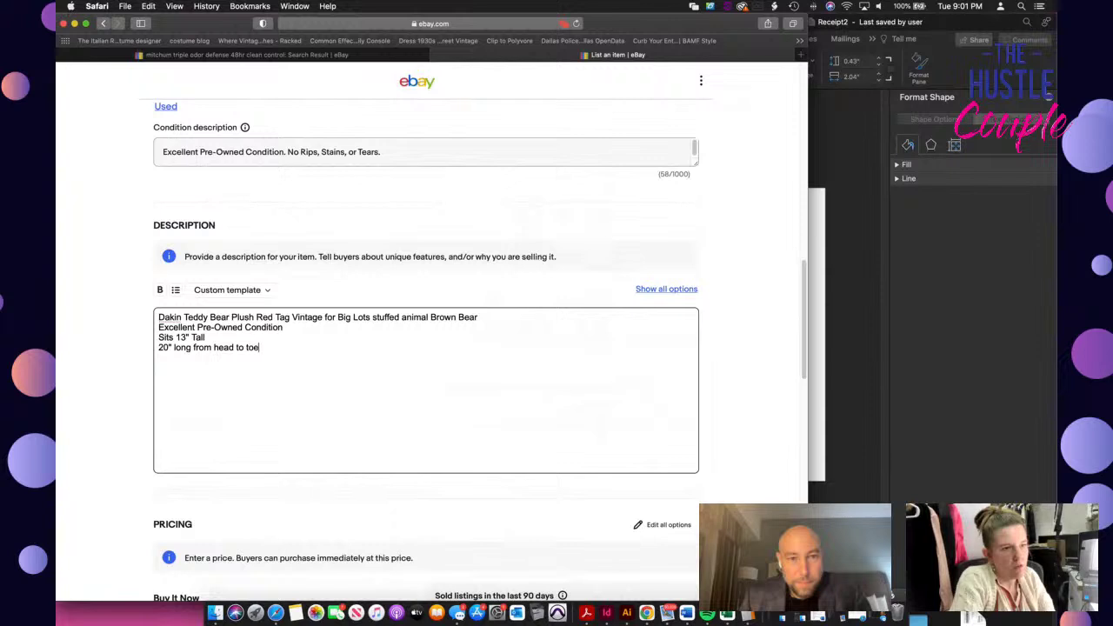
Set the teddy bear listing's Buy It Now price to $29.95
{"action": "scroll", "coordinate": [287, 267], "scroll_direction": "down", "scroll_amount": 5}
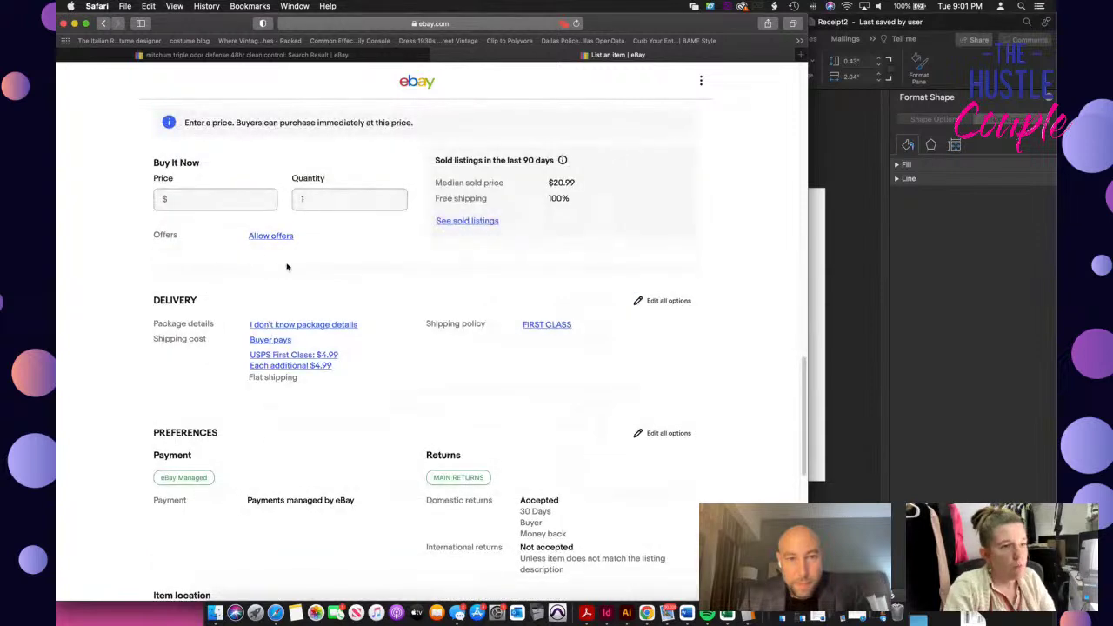
{"action": "left_click", "coordinate": [210, 199]}
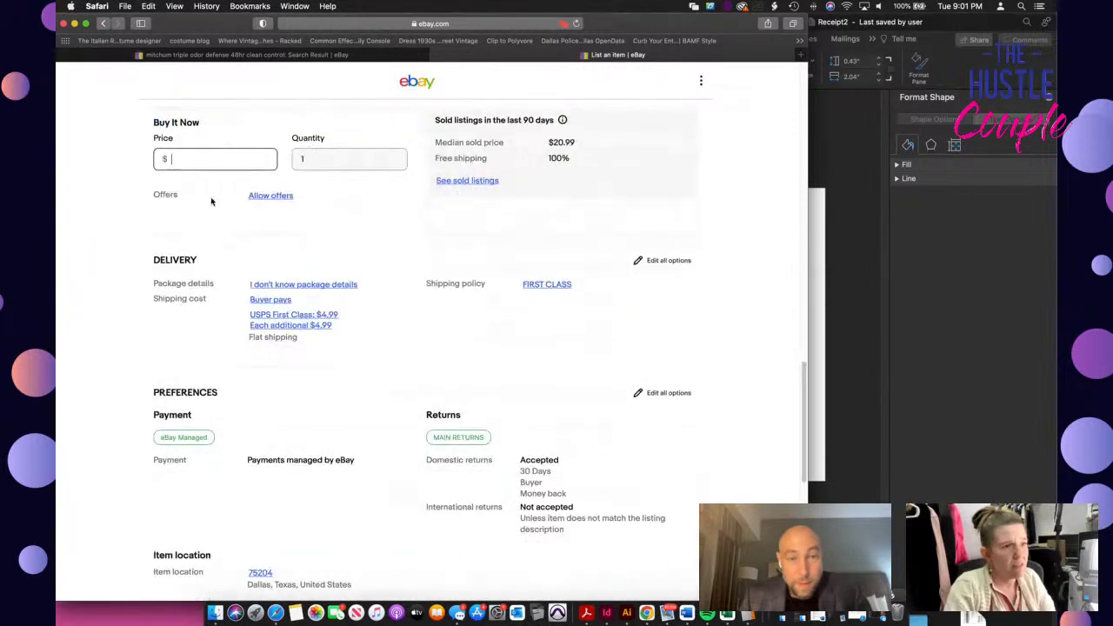
{"action": "type", "text": "3"}
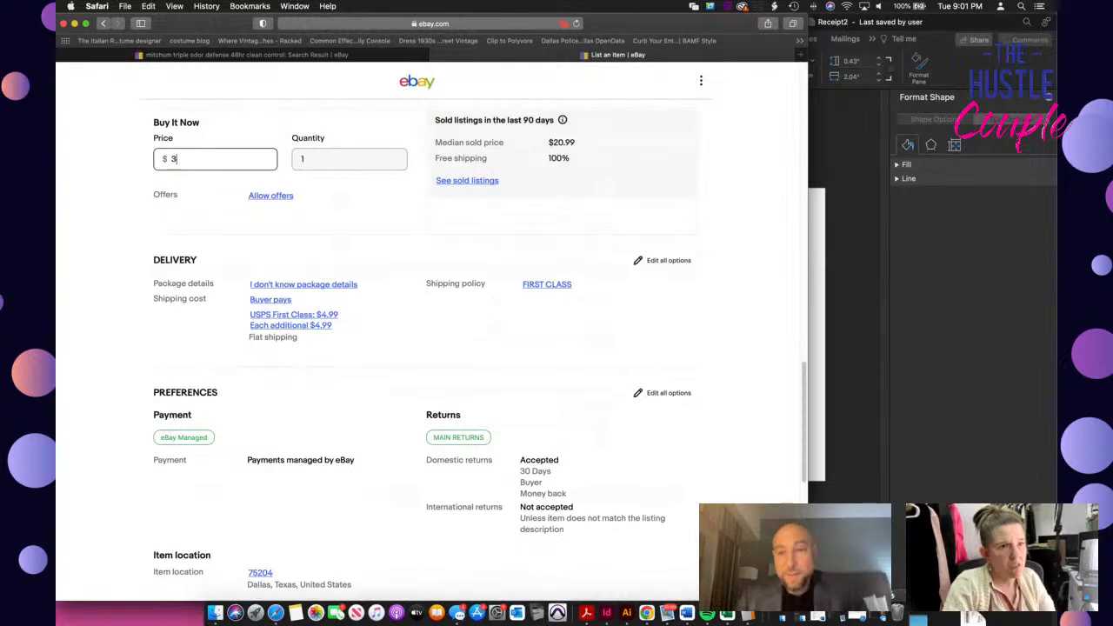
{"action": "key", "text": "BackSpace"}
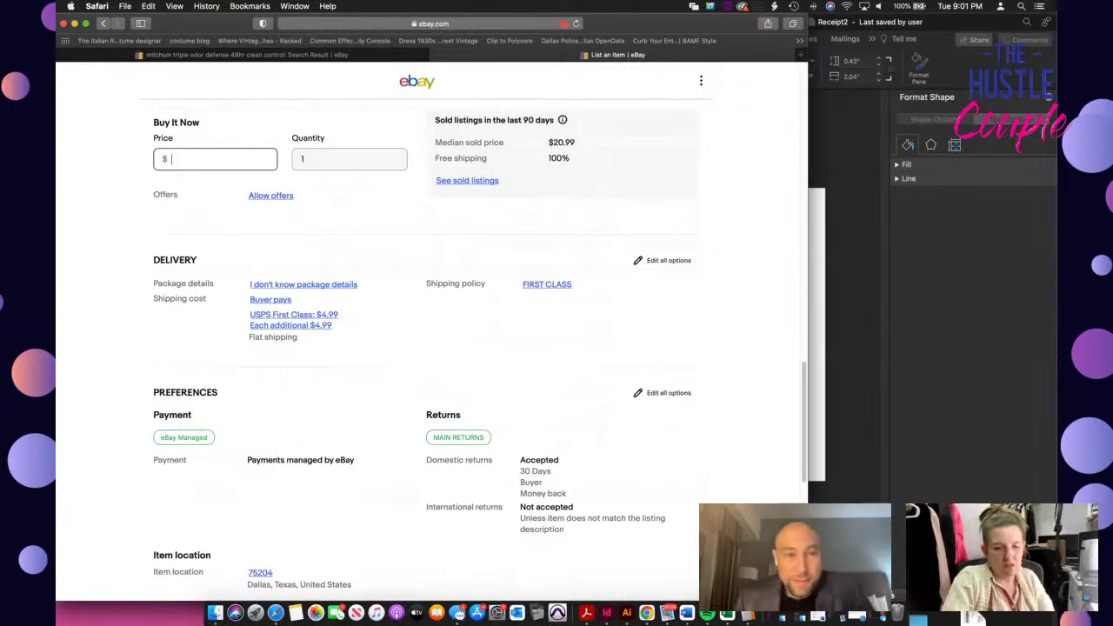
{"action": "type", "text": "29.95"}
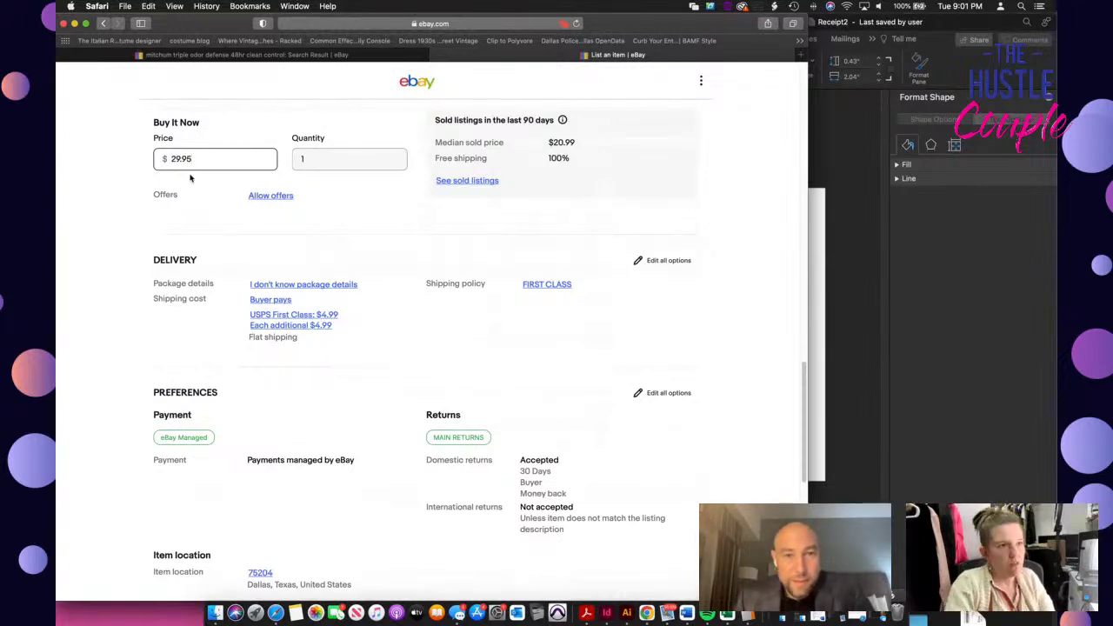
Review the teddy bear listing from its photos through its delivery and preference settings, and try to publish it
{"action": "scroll", "coordinate": [194, 179], "scroll_direction": "down", "scroll_amount": 1}
{"action": "scroll", "coordinate": [193, 183], "scroll_direction": "down", "scroll_amount": 2}
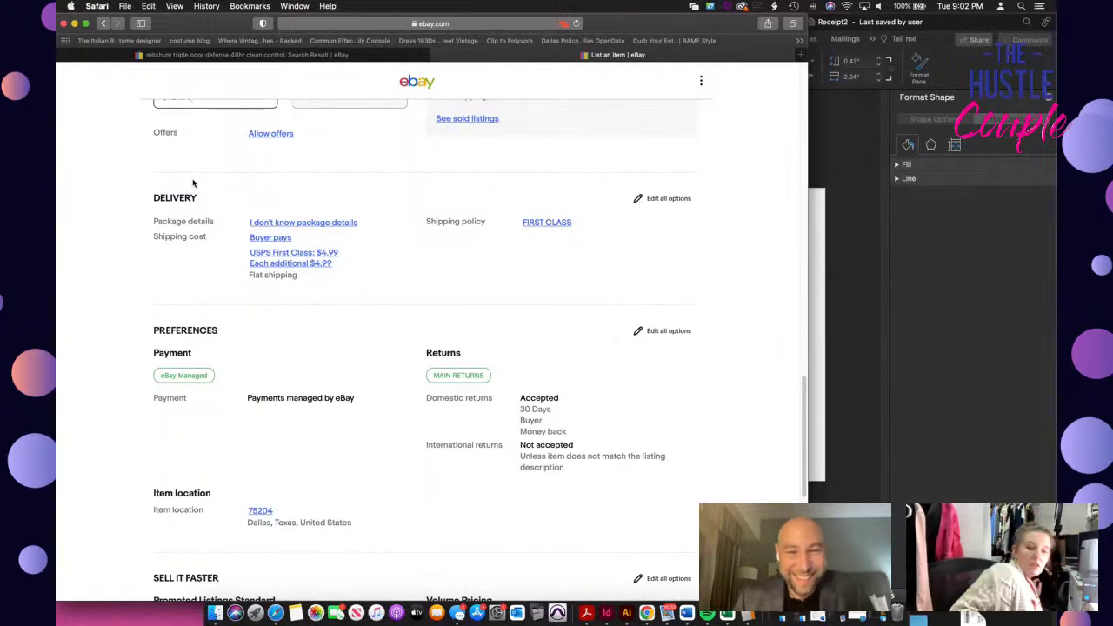
{"action": "scroll", "coordinate": [347, 361], "scroll_direction": "down", "scroll_amount": 5}
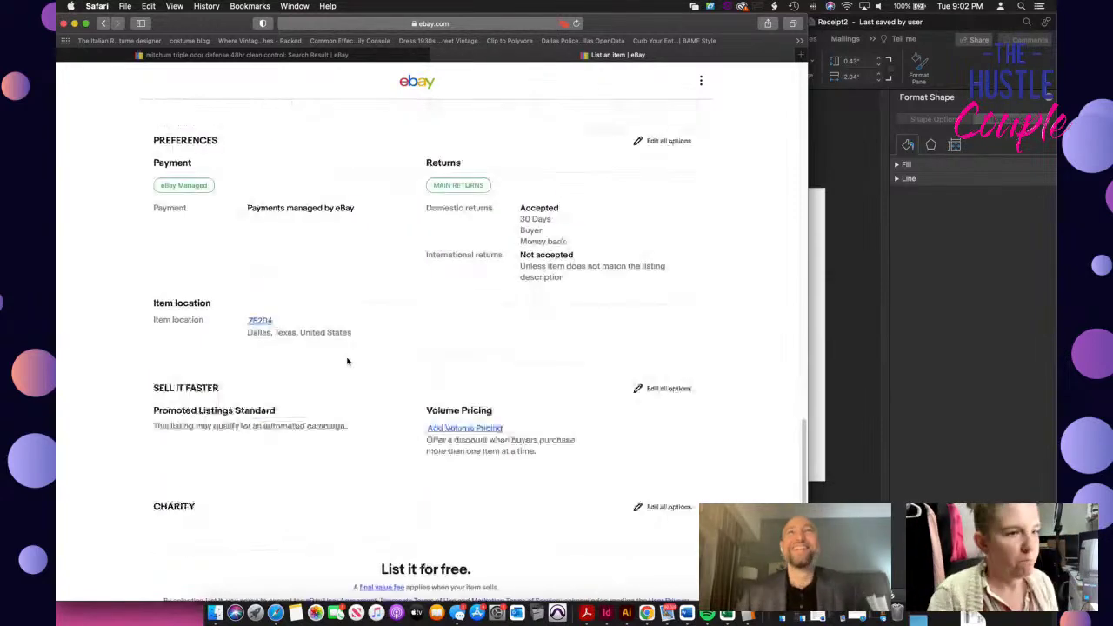
{"action": "scroll", "coordinate": [347, 361], "scroll_direction": "up", "scroll_amount": 20}
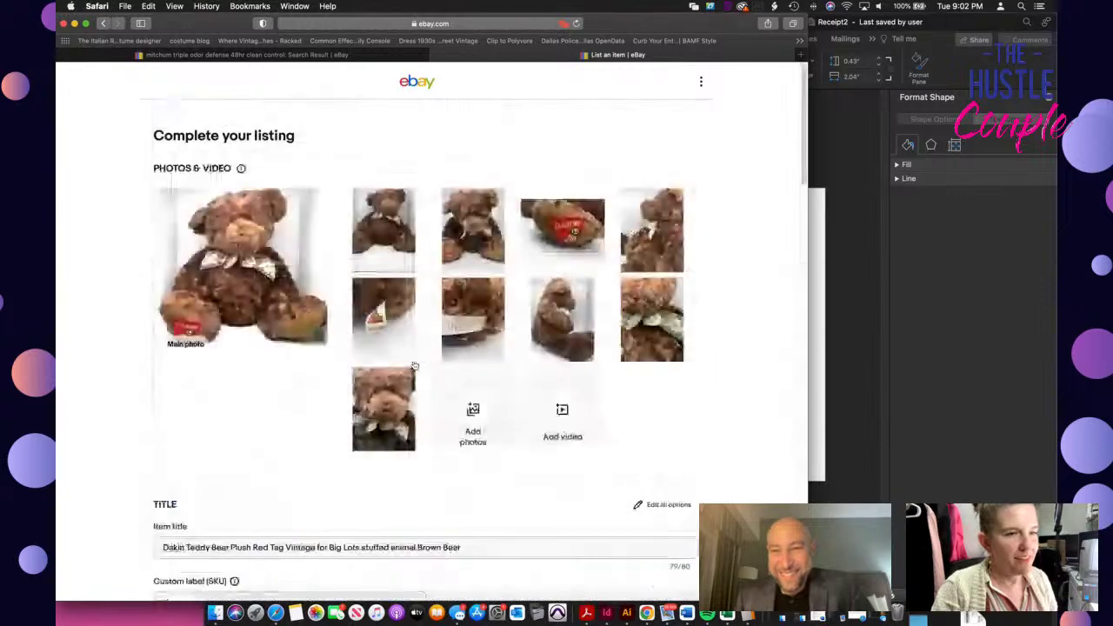
{"action": "scroll", "coordinate": [414, 365], "scroll_direction": "down", "scroll_amount": 20}
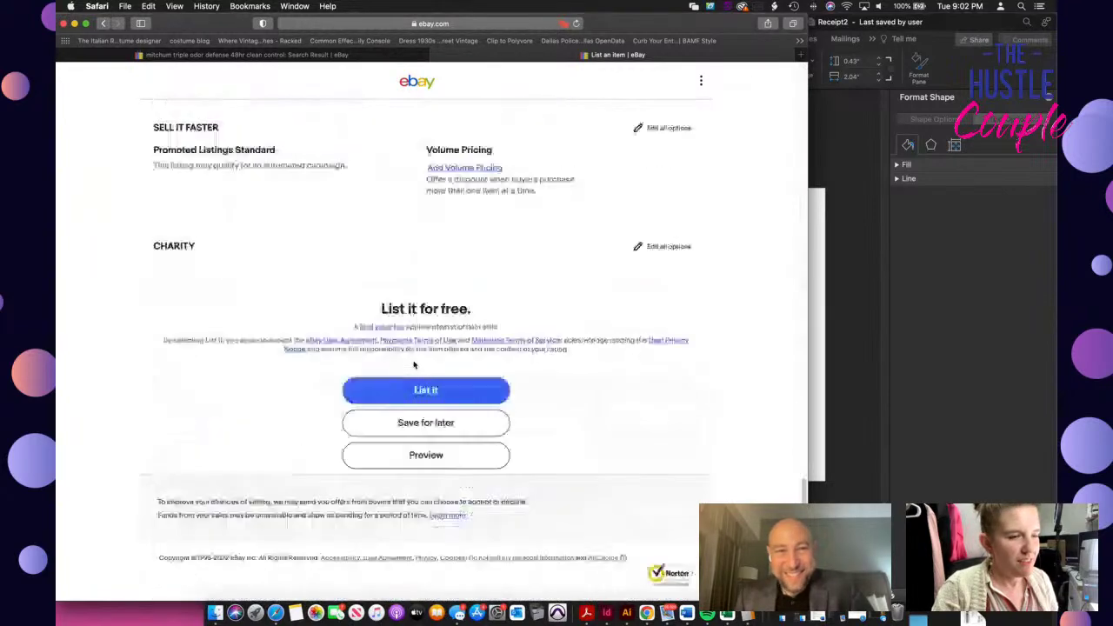
{"action": "left_click", "coordinate": [427, 394]}
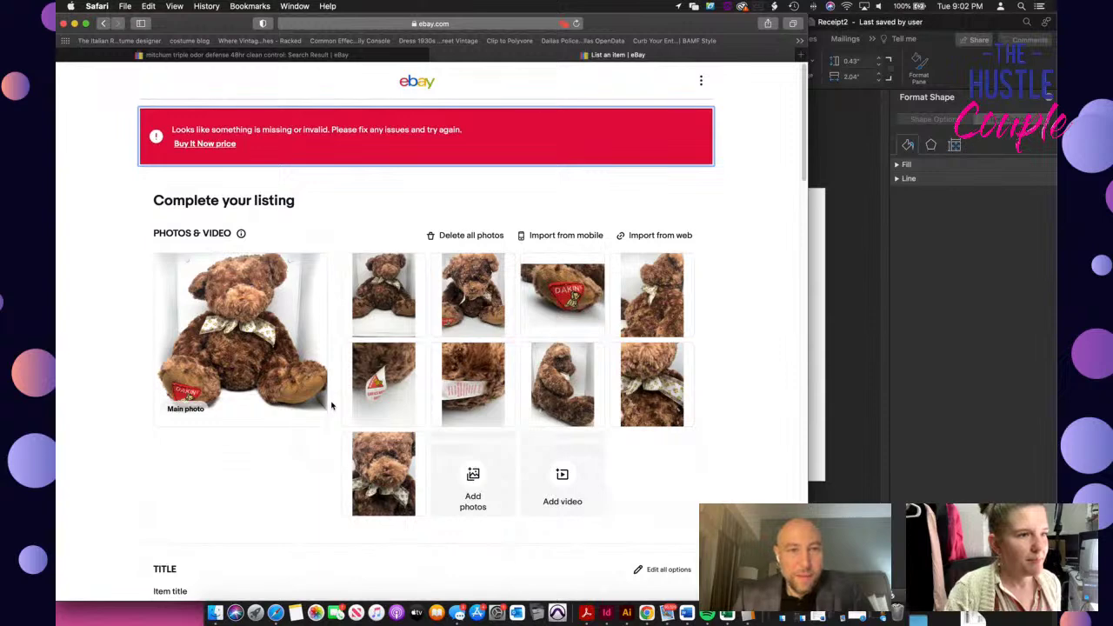
Enter $29.95 again as the teddy bear listing's Buy It Now price
{"action": "scroll", "coordinate": [331, 405], "scroll_direction": "down", "scroll_amount": 5}
{"action": "scroll", "coordinate": [330, 403], "scroll_direction": "down", "scroll_amount": 10}
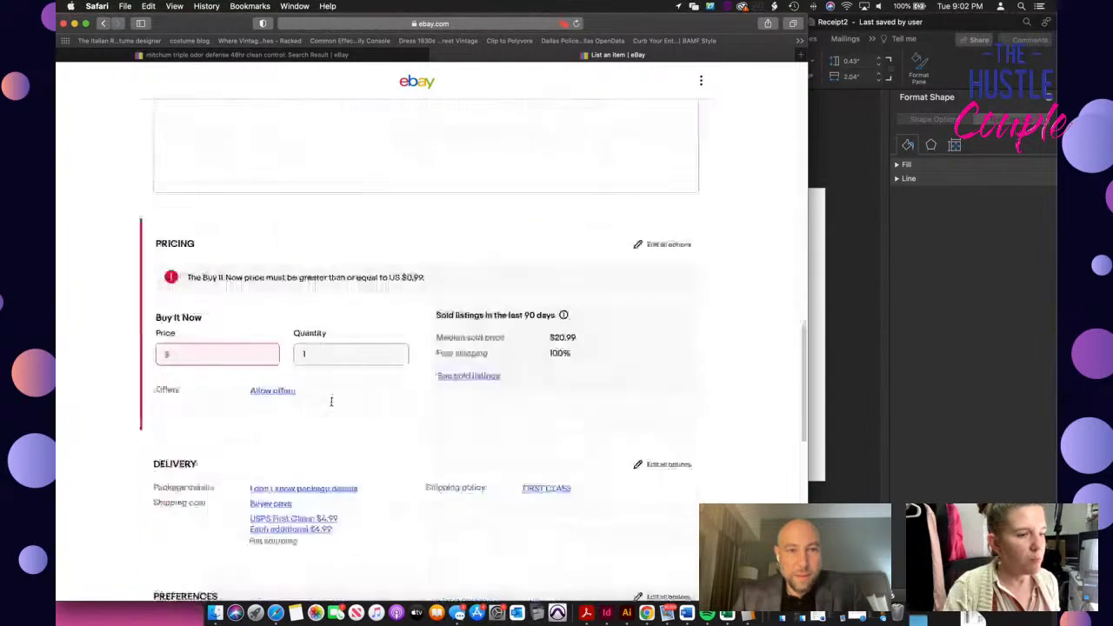
{"action": "left_click", "coordinate": [256, 359]}
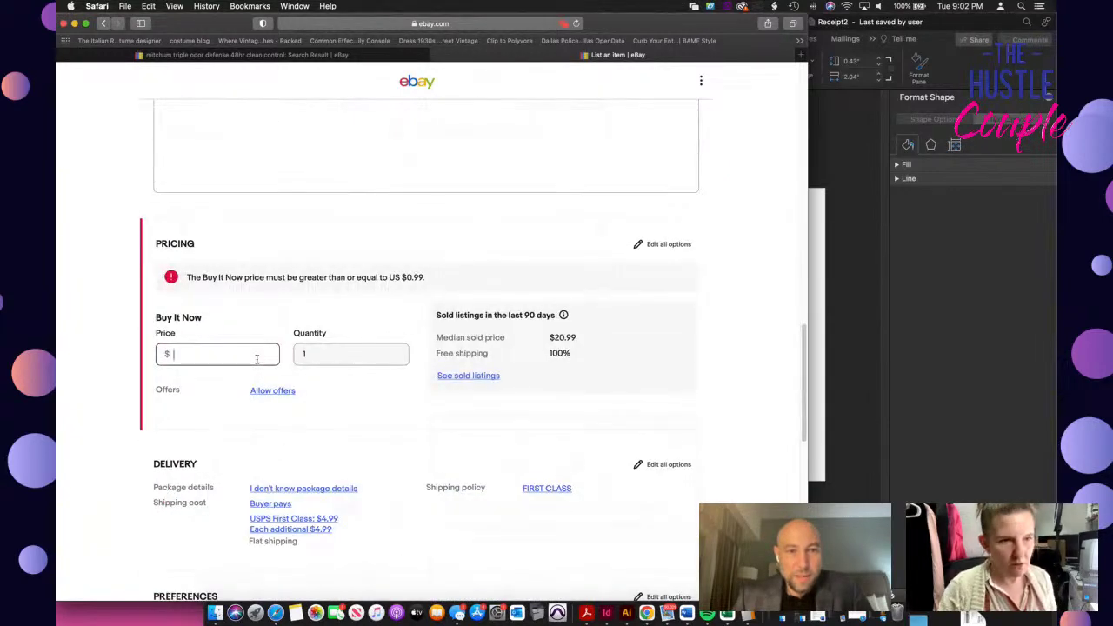
{"action": "type", "text": "29"}
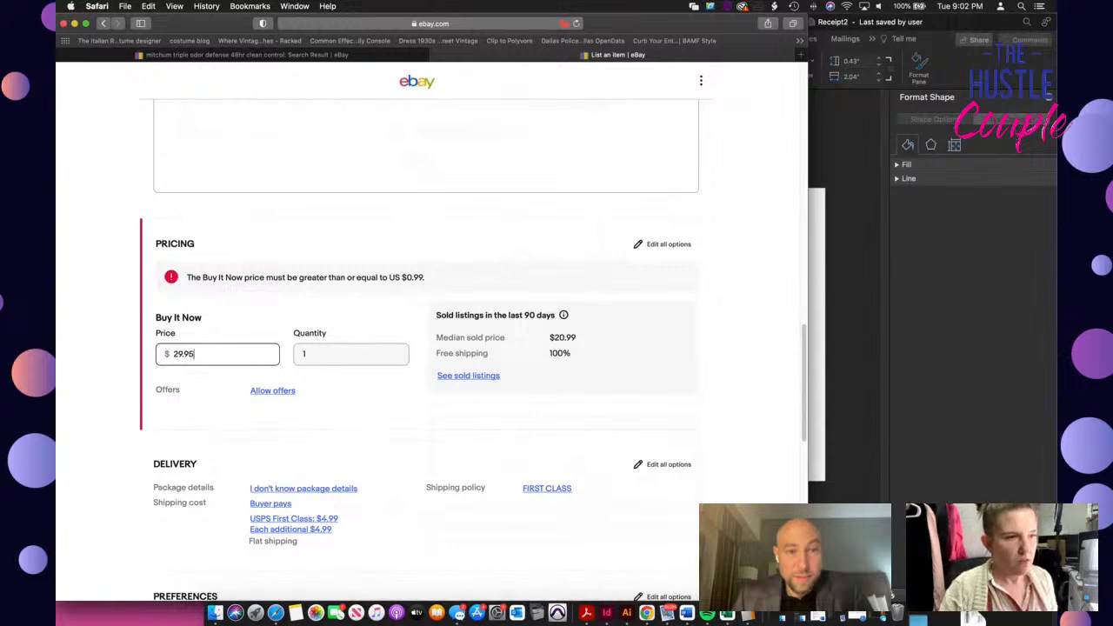
{"action": "type", "text": ".95"}
{"action": "left_click", "coordinate": [338, 405]}
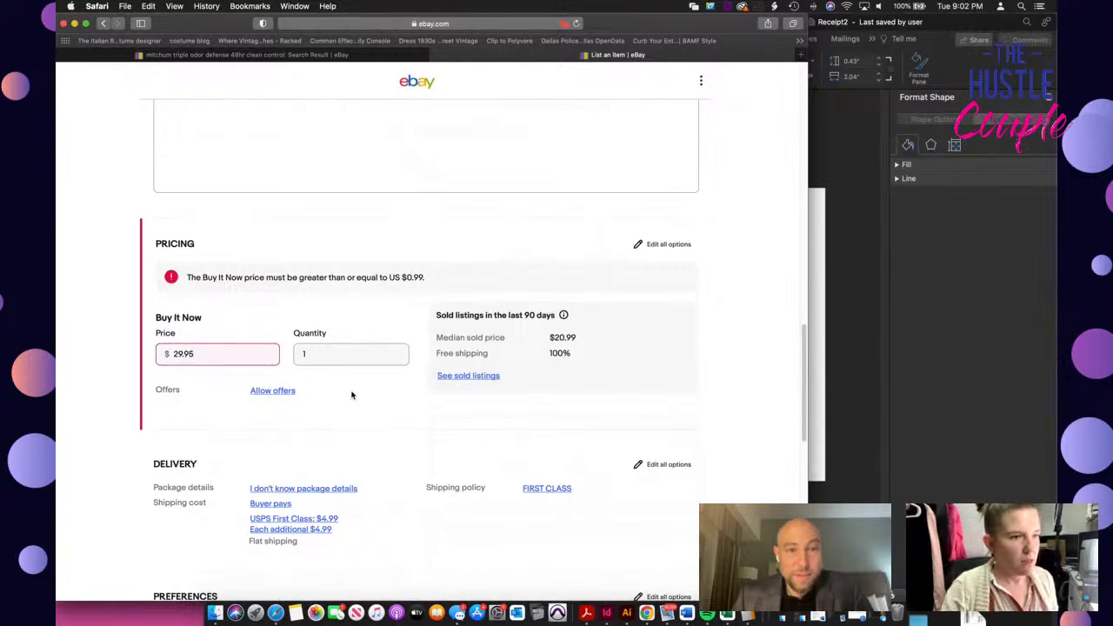
Publish the teddy bear listing and close its confirmation
{"action": "scroll", "coordinate": [351, 395], "scroll_direction": "down", "scroll_amount": 2}
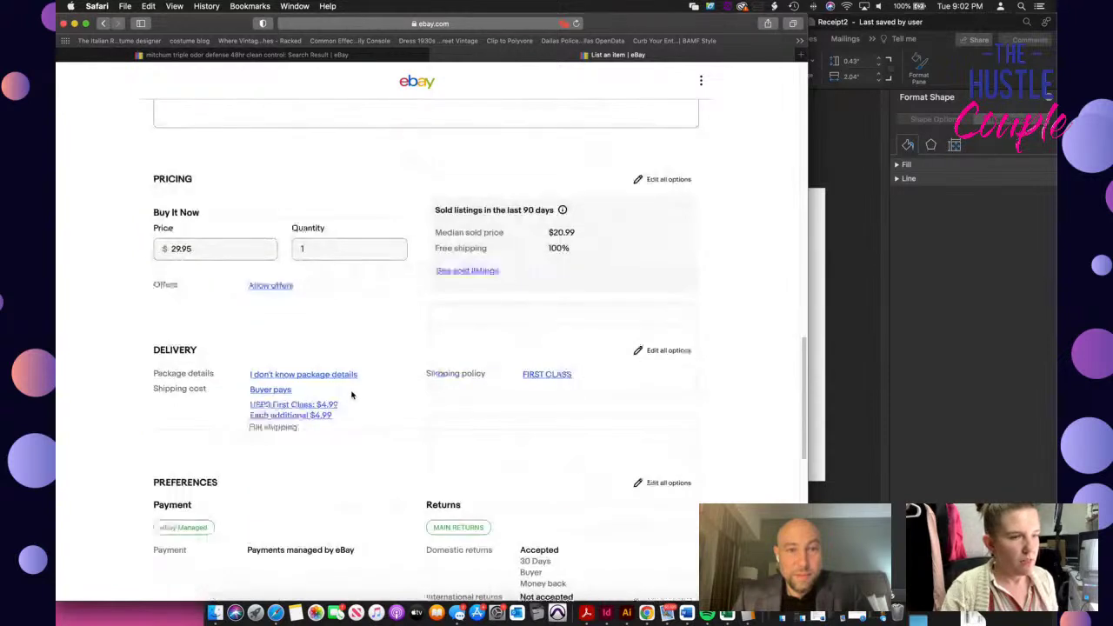
{"action": "scroll", "coordinate": [352, 395], "scroll_direction": "down", "scroll_amount": 8}
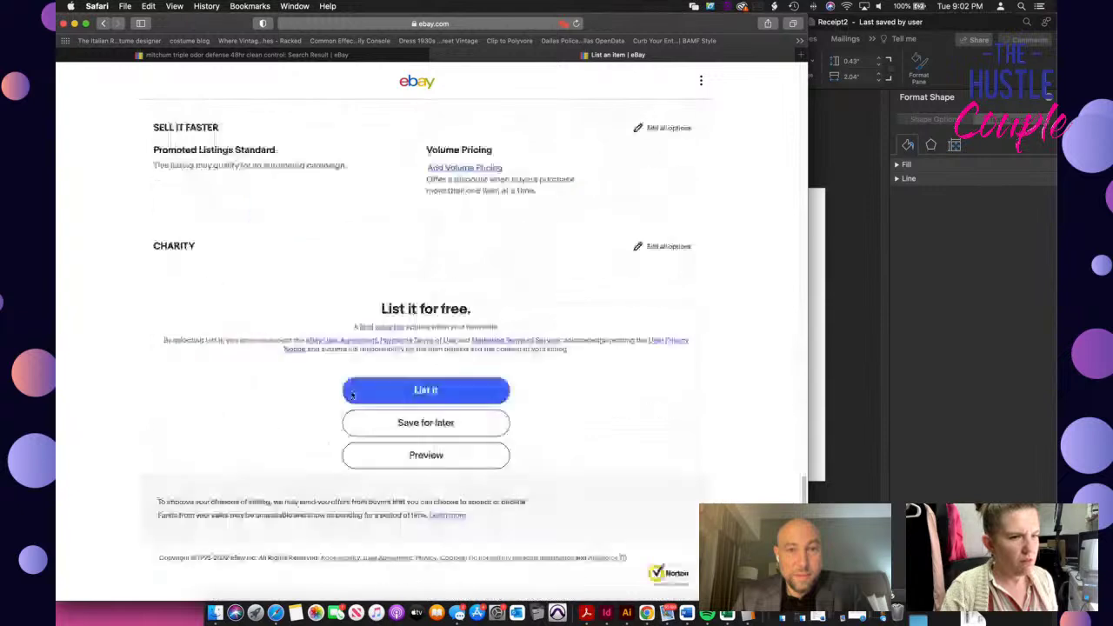
{"action": "left_click", "coordinate": [369, 389]}
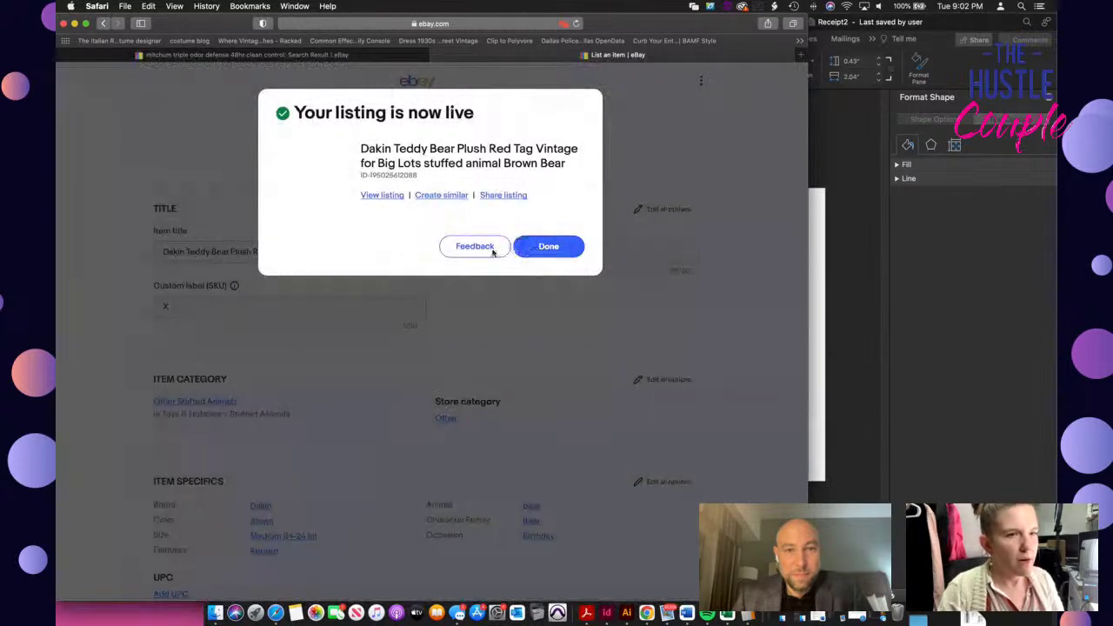
{"action": "left_click", "coordinate": [542, 249]}
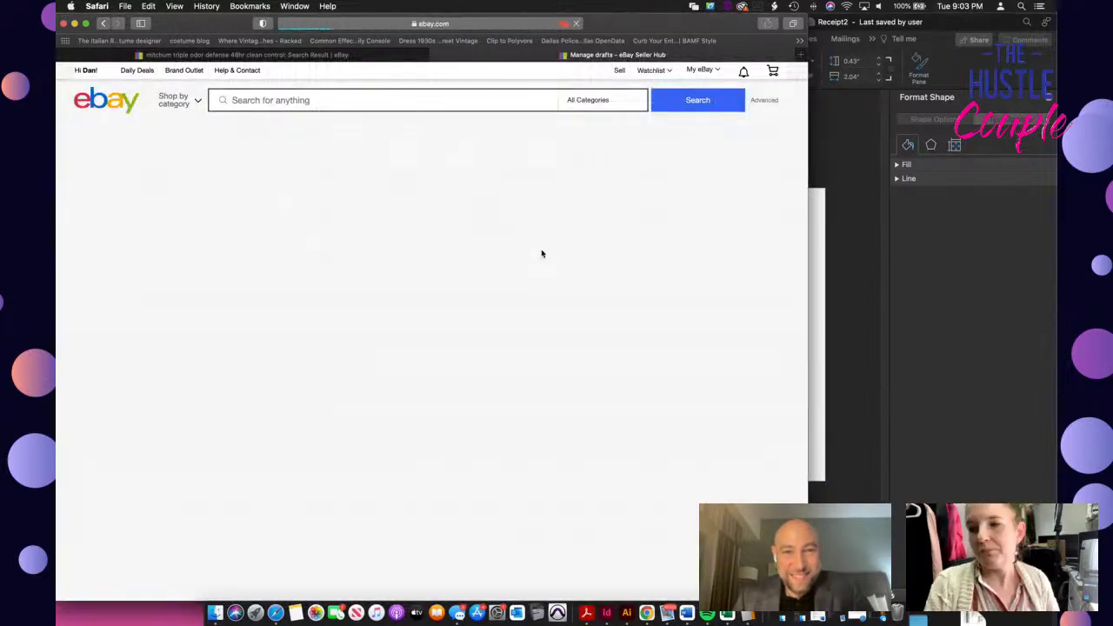
Resume the draft for the Banana Republic size 34 ivory belt and add its photos from the Downloads folder
{"action": "scroll", "coordinate": [473, 366], "scroll_direction": "down", "scroll_amount": 5}
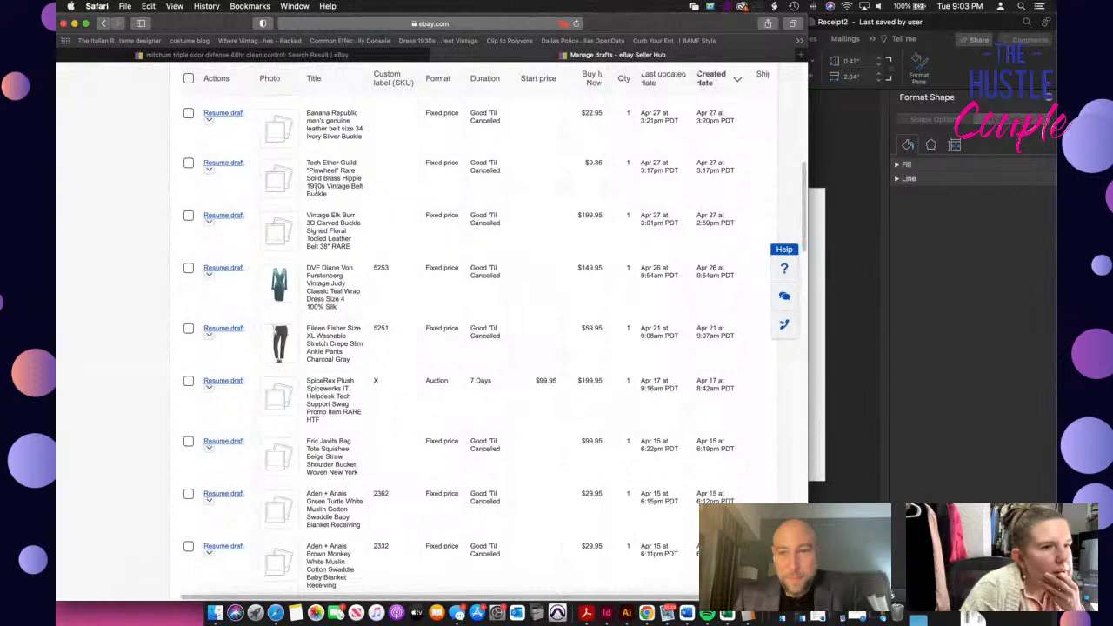
{"action": "scroll", "coordinate": [354, 242], "scroll_direction": "up", "scroll_amount": 2}
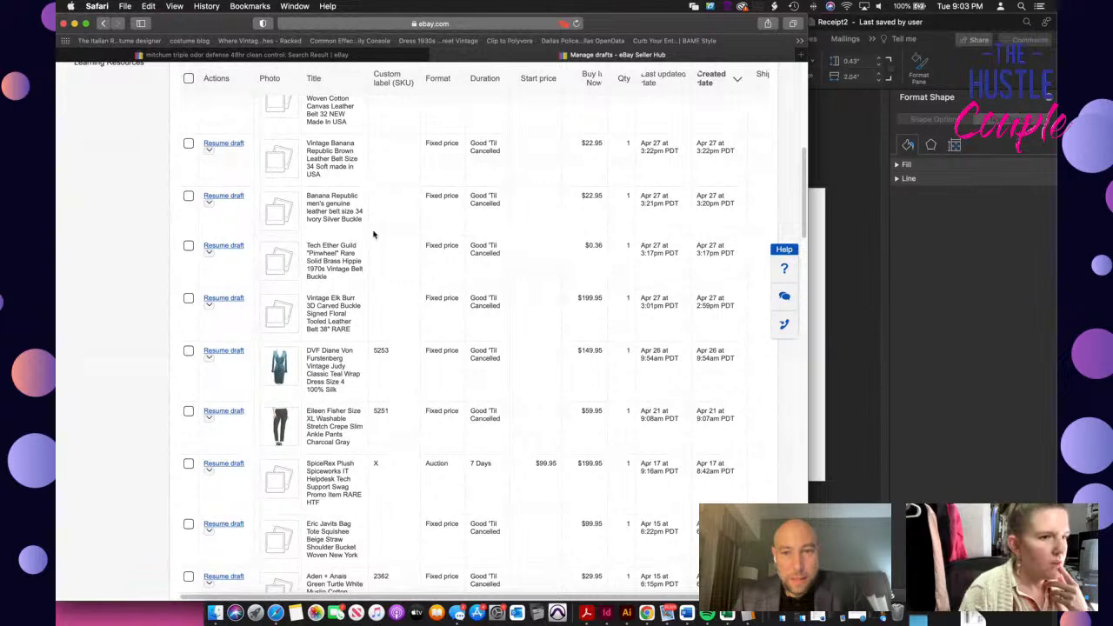
{"action": "left_click", "coordinate": [237, 198]}
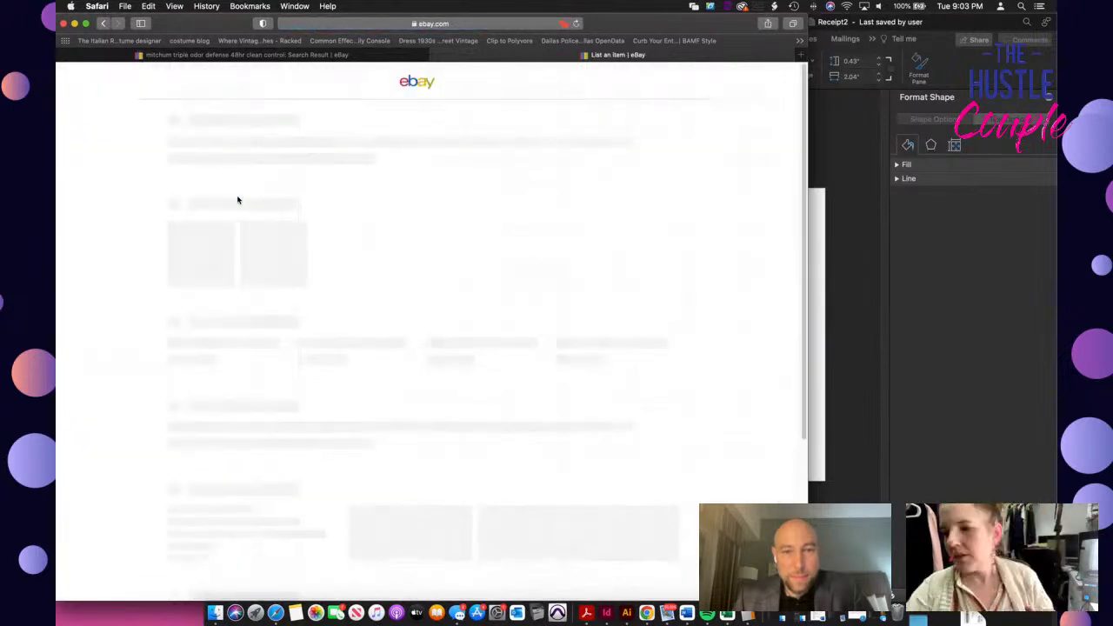
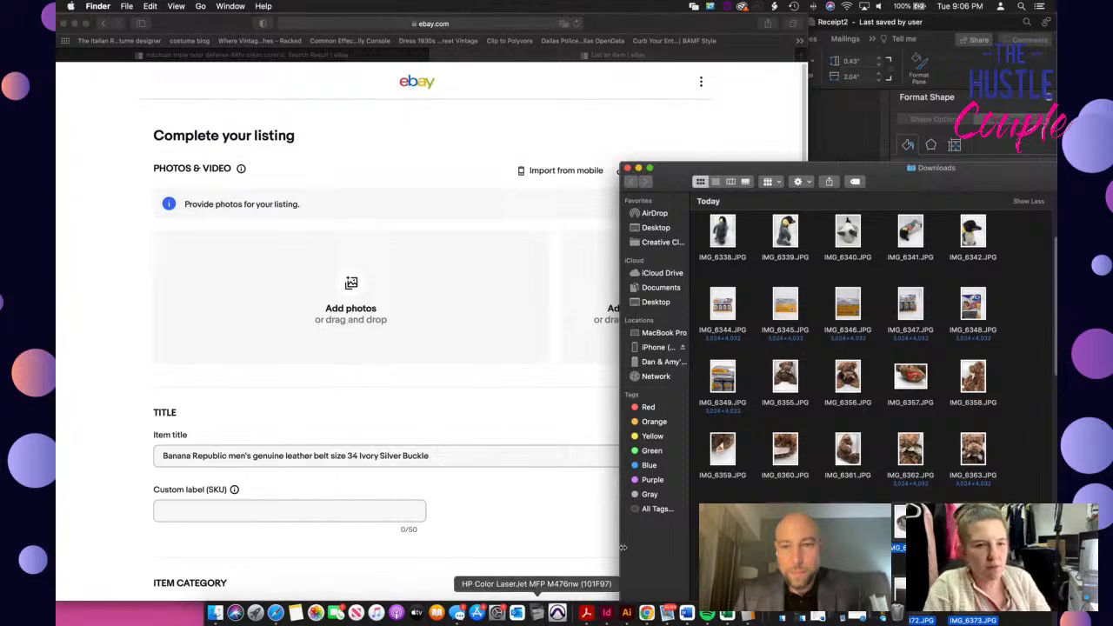
{"action": "left_click_drag", "start_coordinate": [682, 518], "coordinate": [379, 316]}
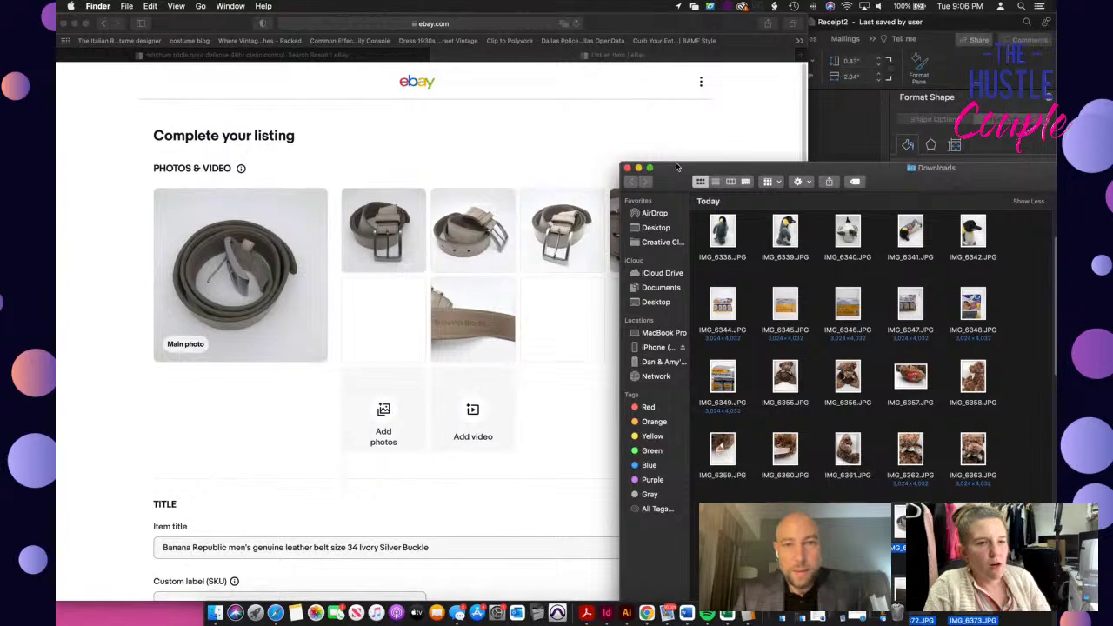
{"action": "left_click_drag", "start_coordinate": [675, 168], "coordinate": [778, 521]}
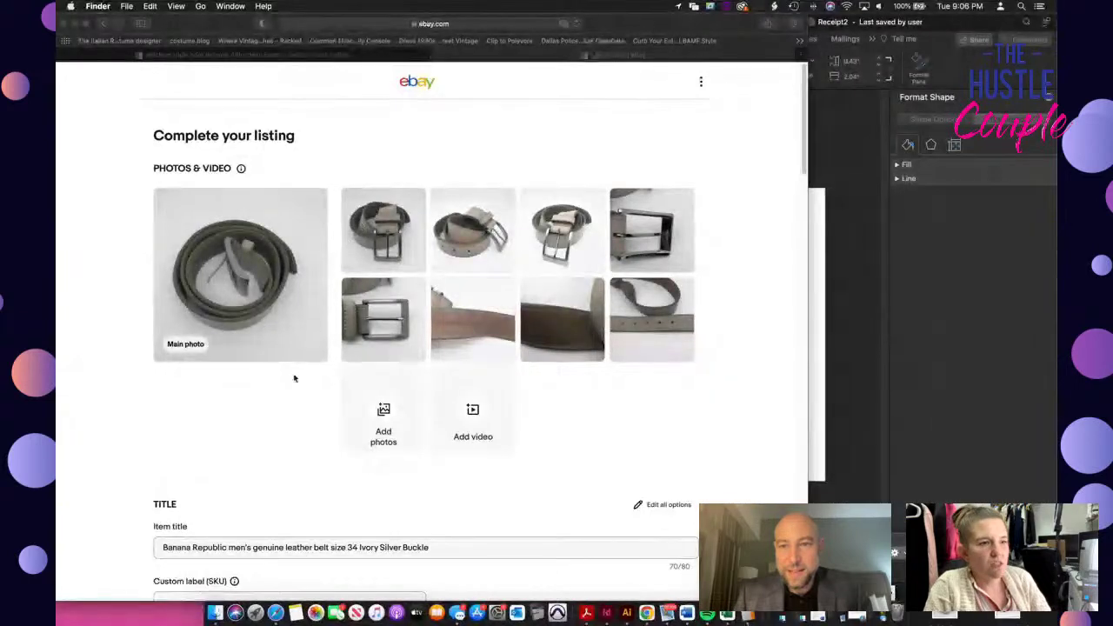
Brighten the belt listing's main photo to 28 and save the edited photo
{"action": "left_click", "coordinate": [255, 346]}
{"action": "left_click", "coordinate": [294, 321]}
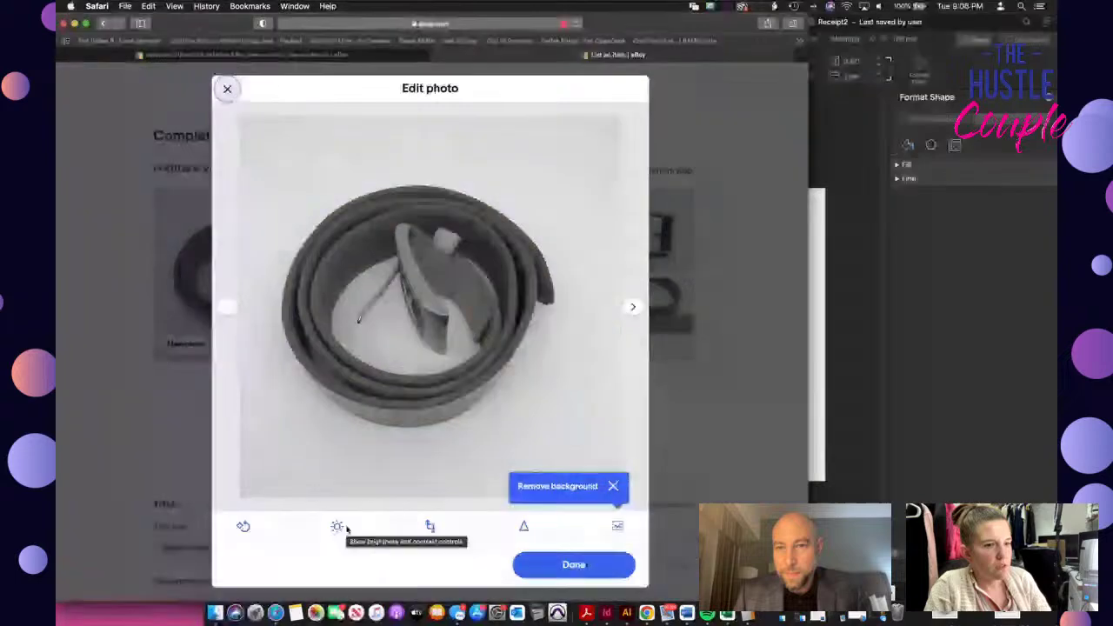
{"action": "left_click", "coordinate": [337, 527]}
{"action": "left_click_drag", "start_coordinate": [427, 458], "coordinate": [442, 458]}
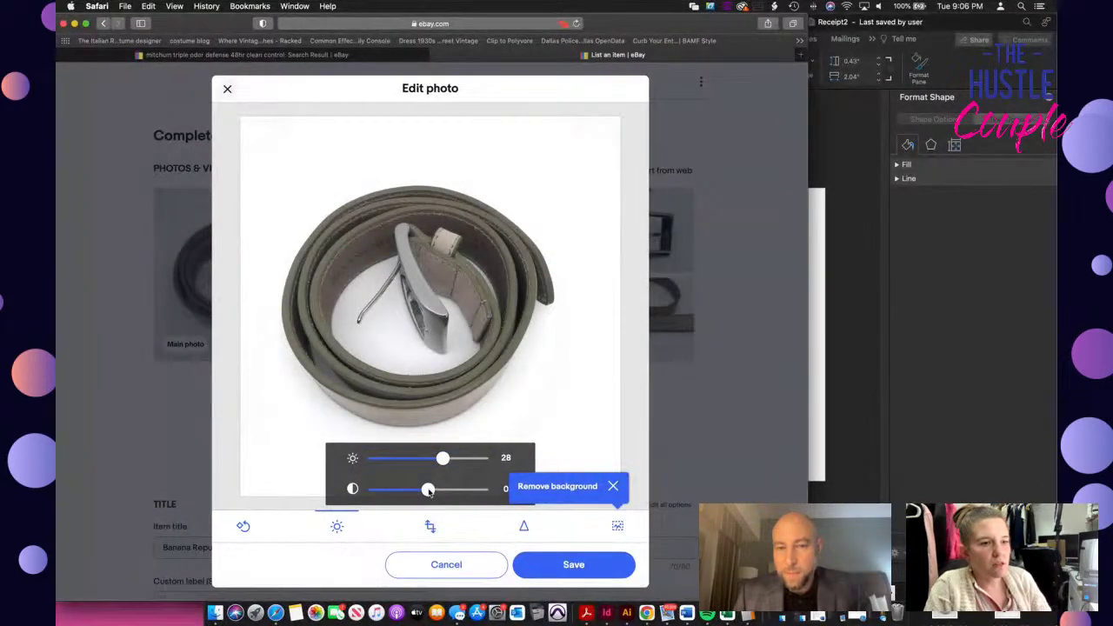
{"action": "left_click", "coordinate": [569, 565]}
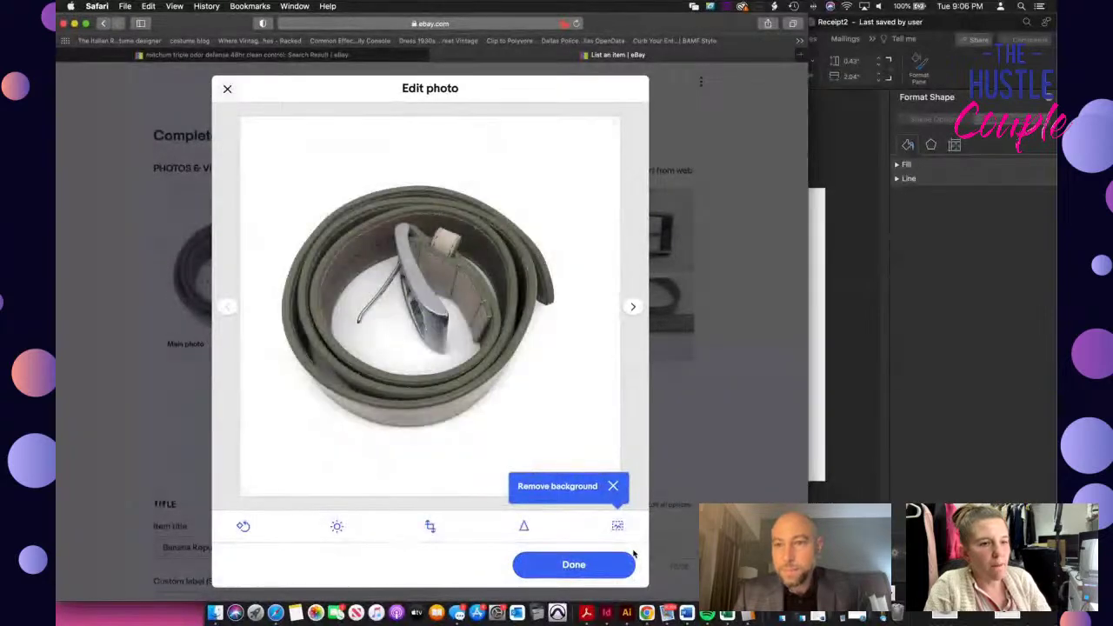
{"action": "left_click", "coordinate": [574, 572]}
Set the second belt photo's brightness to 22 and contrast to 18, and save the edit
{"action": "left_click", "coordinate": [385, 230]}
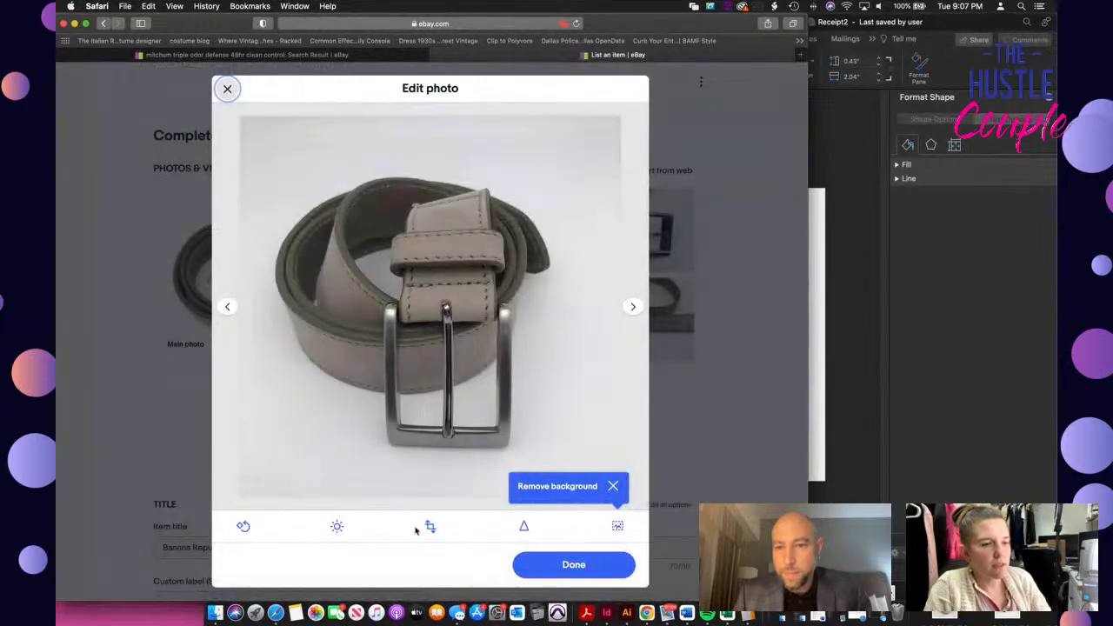
{"action": "left_click", "coordinate": [368, 526]}
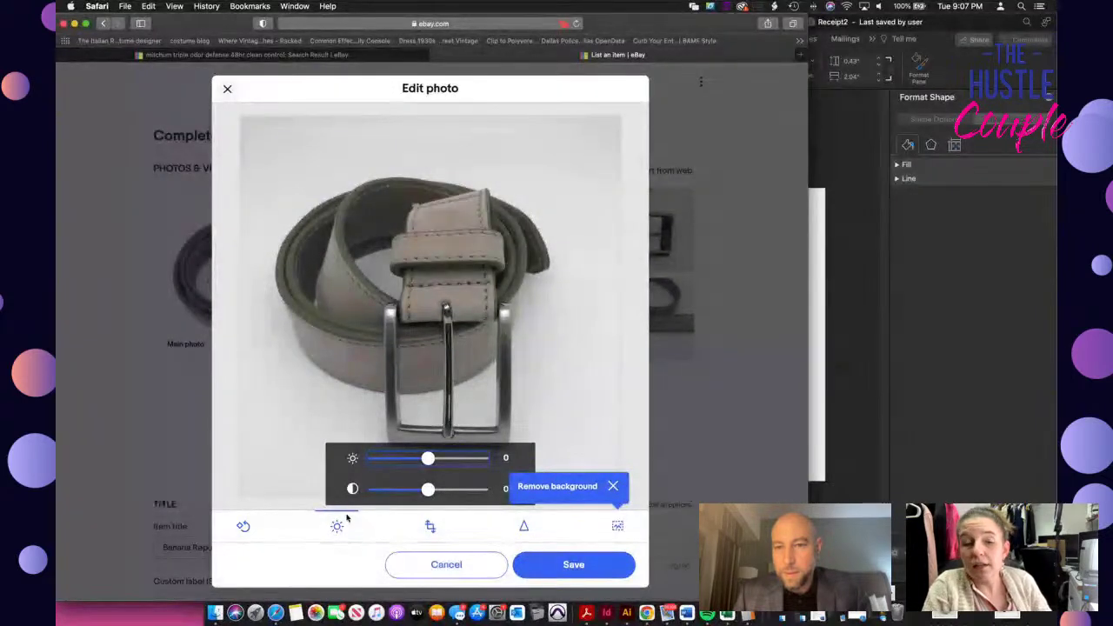
{"action": "left_click", "coordinate": [441, 460]}
{"action": "left_click_drag", "start_coordinate": [427, 490], "coordinate": [437, 491]}
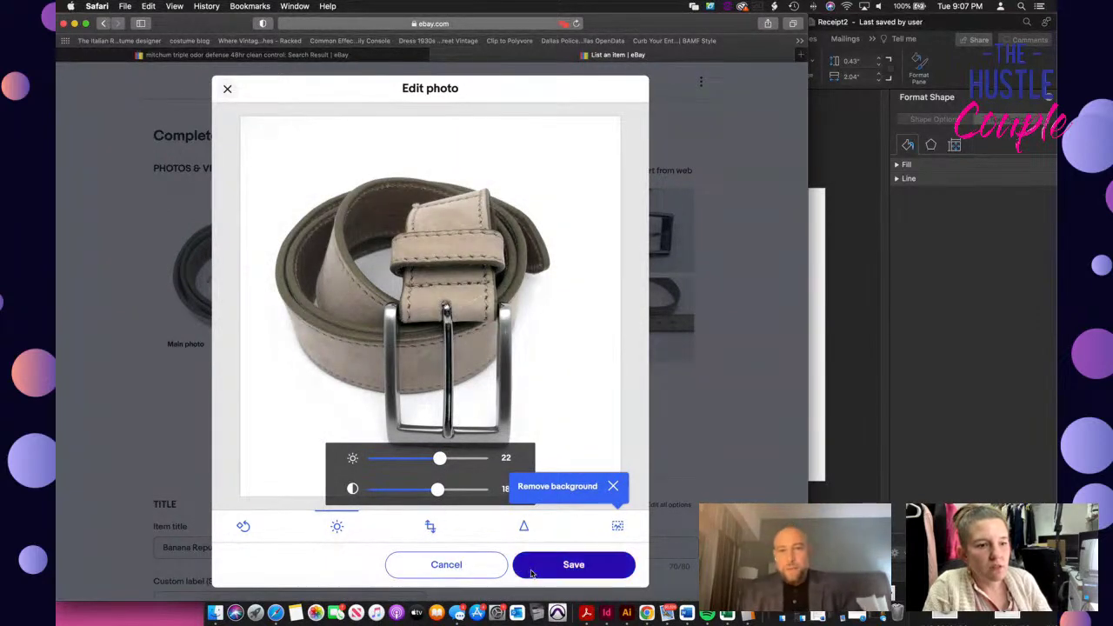
{"action": "left_click", "coordinate": [532, 569]}
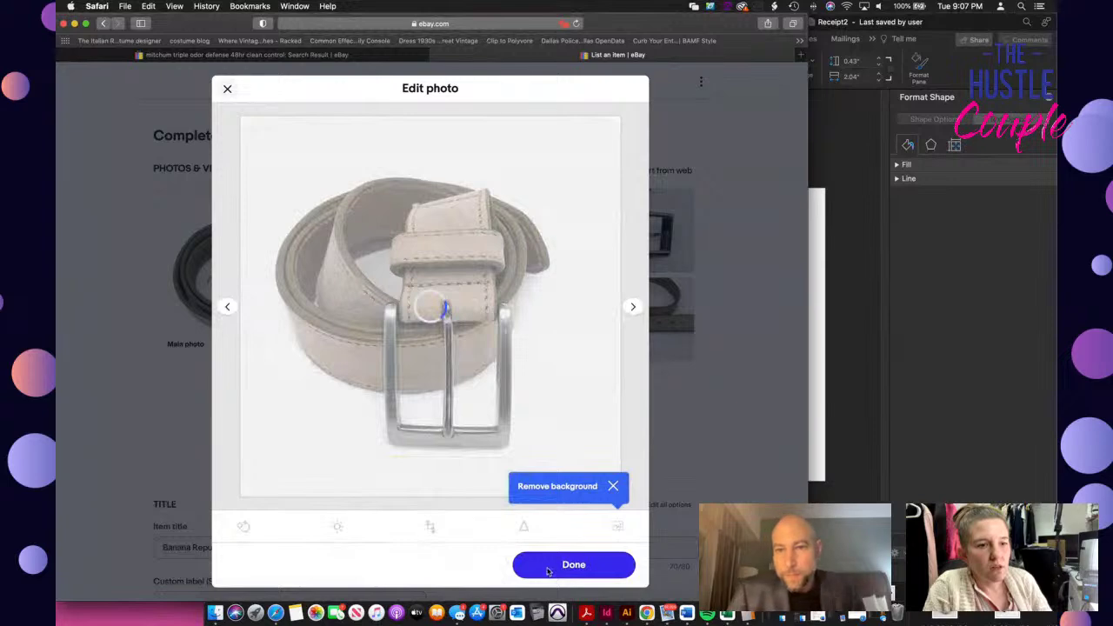
{"action": "left_click", "coordinate": [574, 565]}
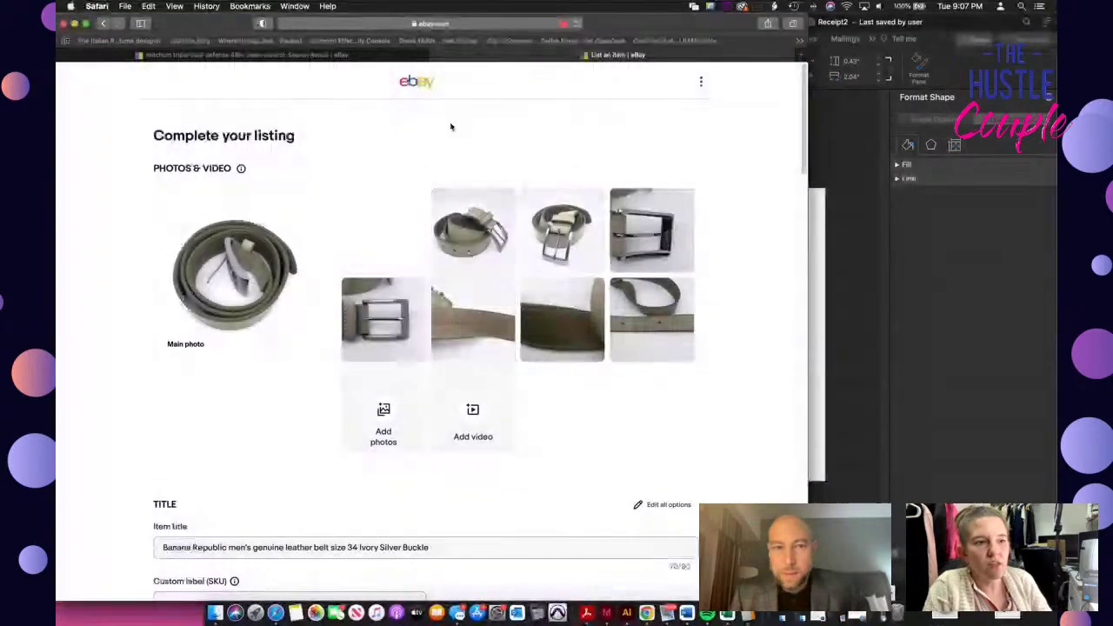
Set the third belt photo's brightness to 14 and save it, and check the fourth photo without editing it
{"action": "left_click", "coordinate": [474, 263]}
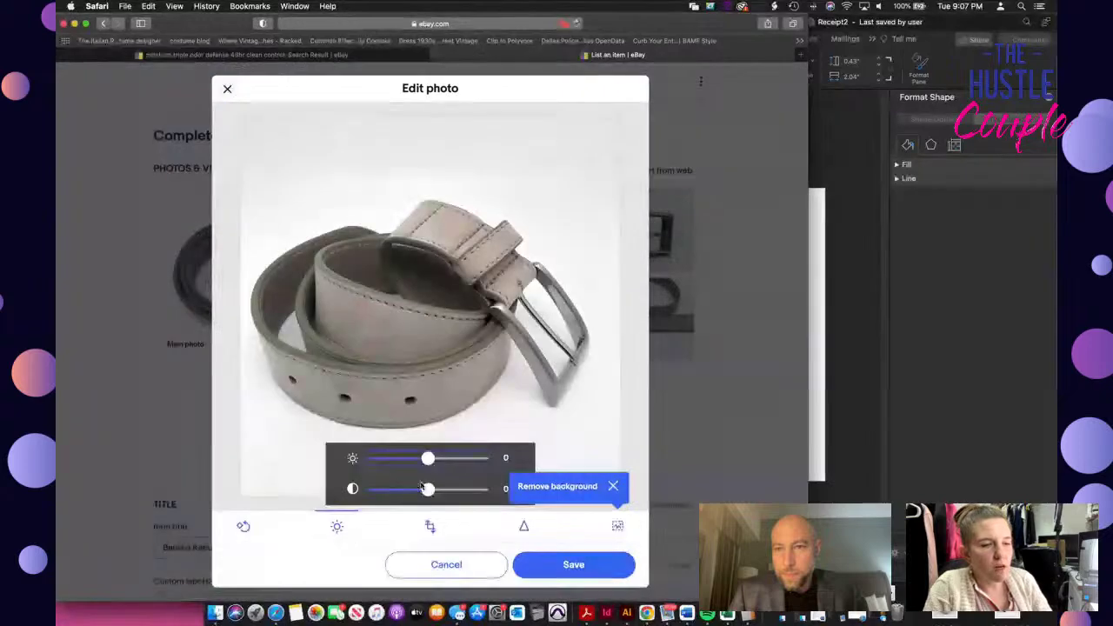
{"action": "left_click_drag", "start_coordinate": [427, 459], "coordinate": [435, 458]}
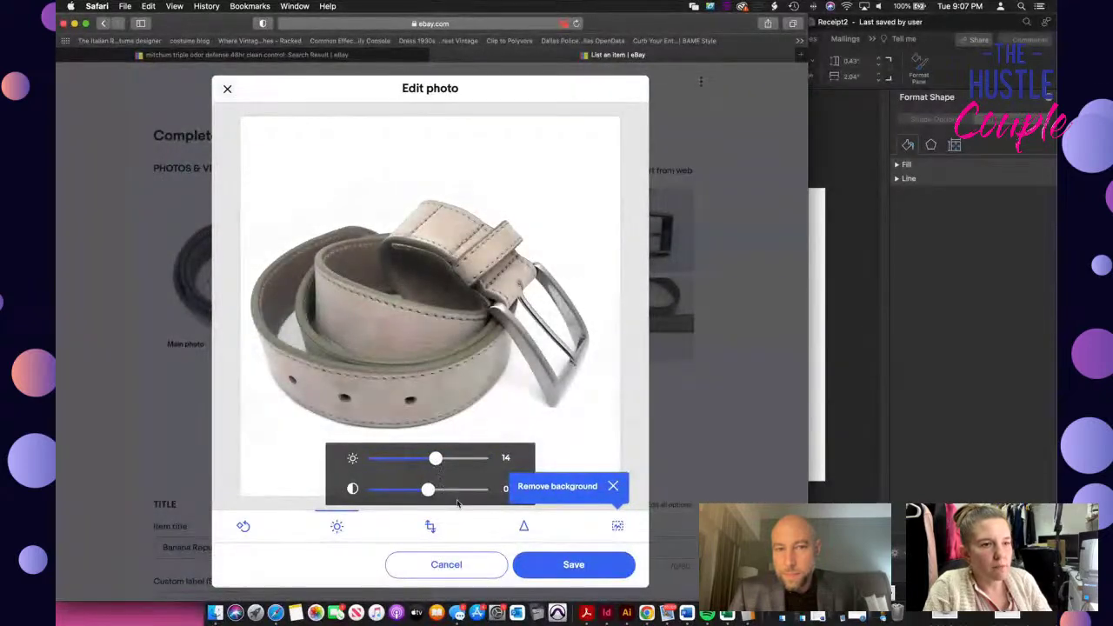
{"action": "left_click", "coordinate": [541, 572]}
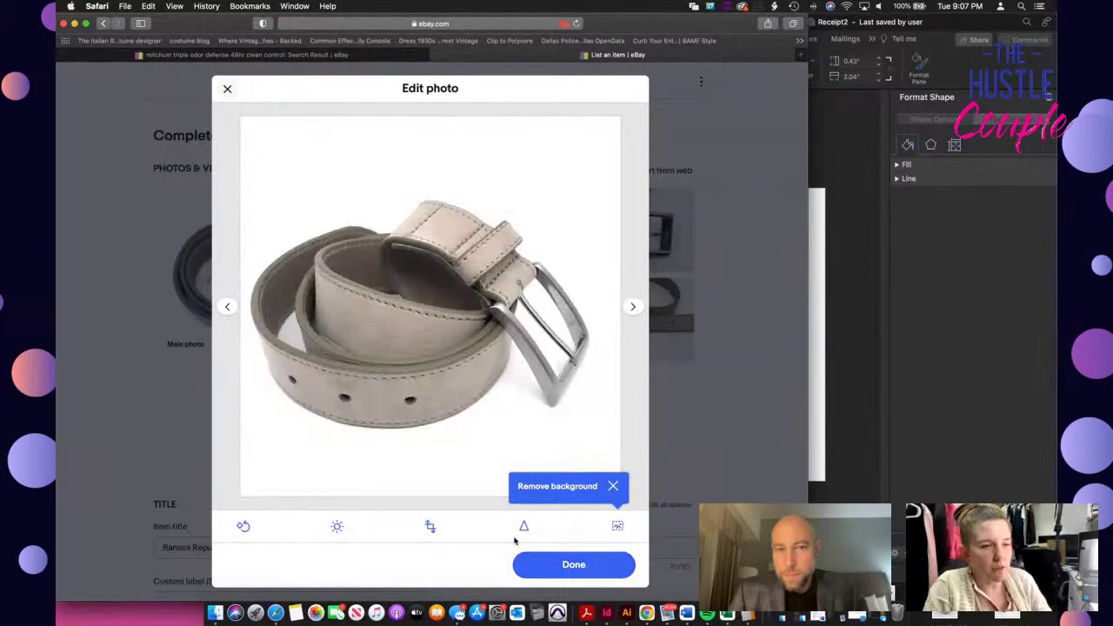
{"action": "left_click", "coordinate": [548, 567]}
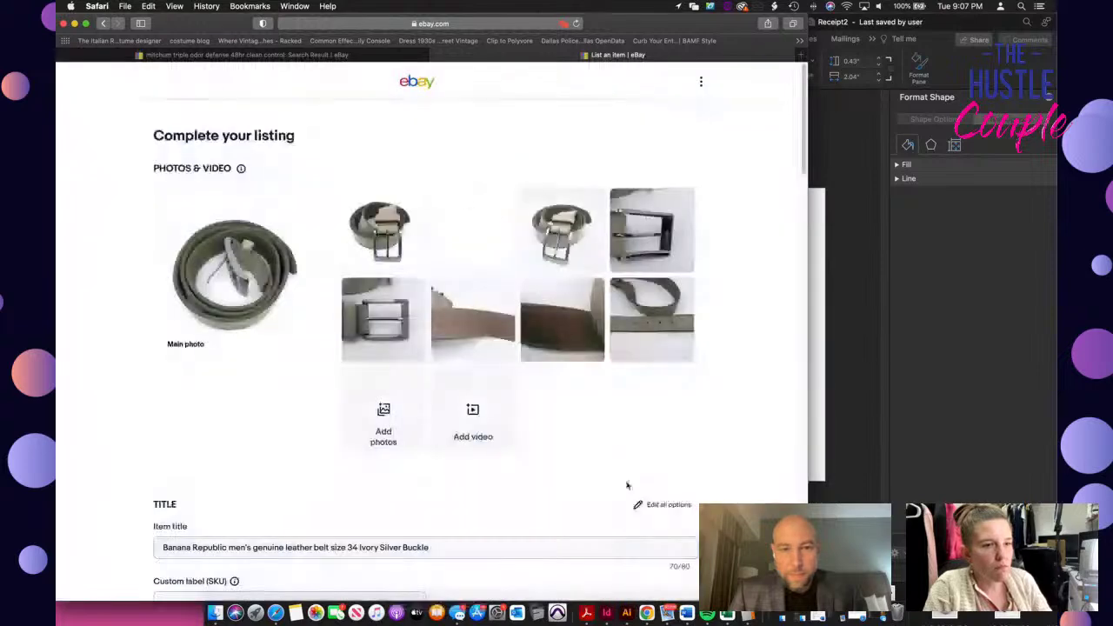
{"action": "left_click", "coordinate": [559, 236]}
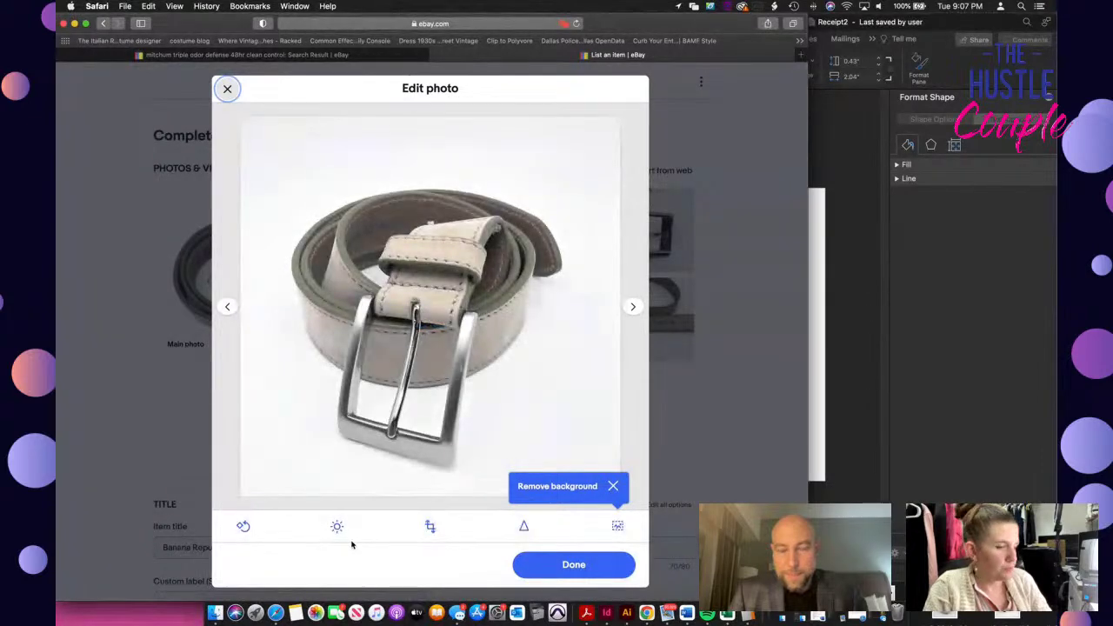
{"action": "left_click", "coordinate": [227, 87]}
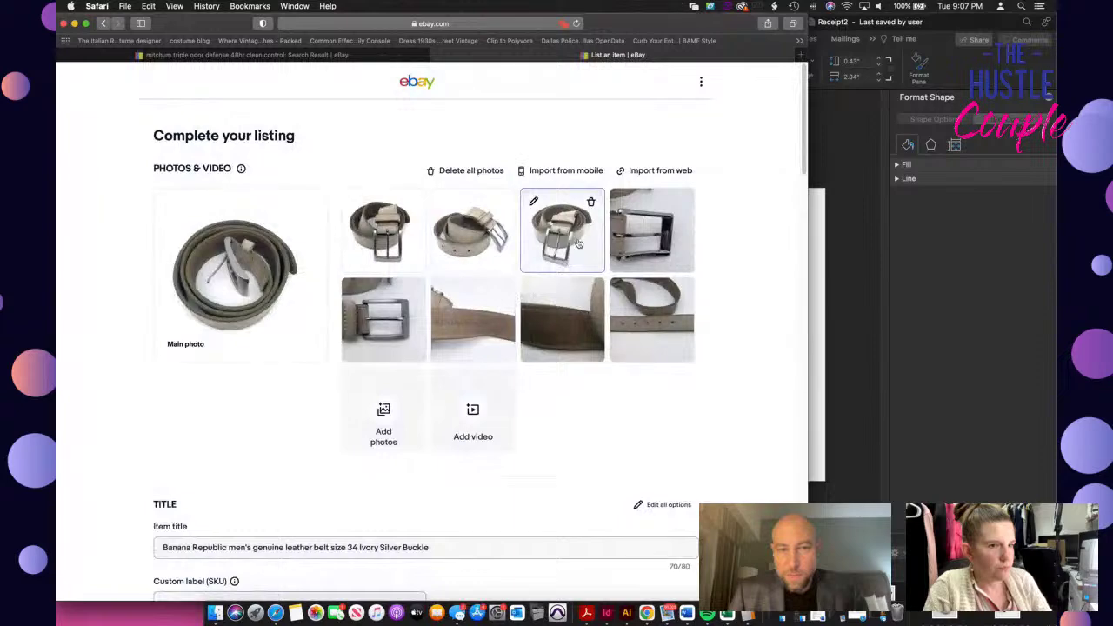
Set the brightness and contrast of the horizontal buckle close-up photo to 18 each and save the edit
{"action": "left_click", "coordinate": [395, 352]}
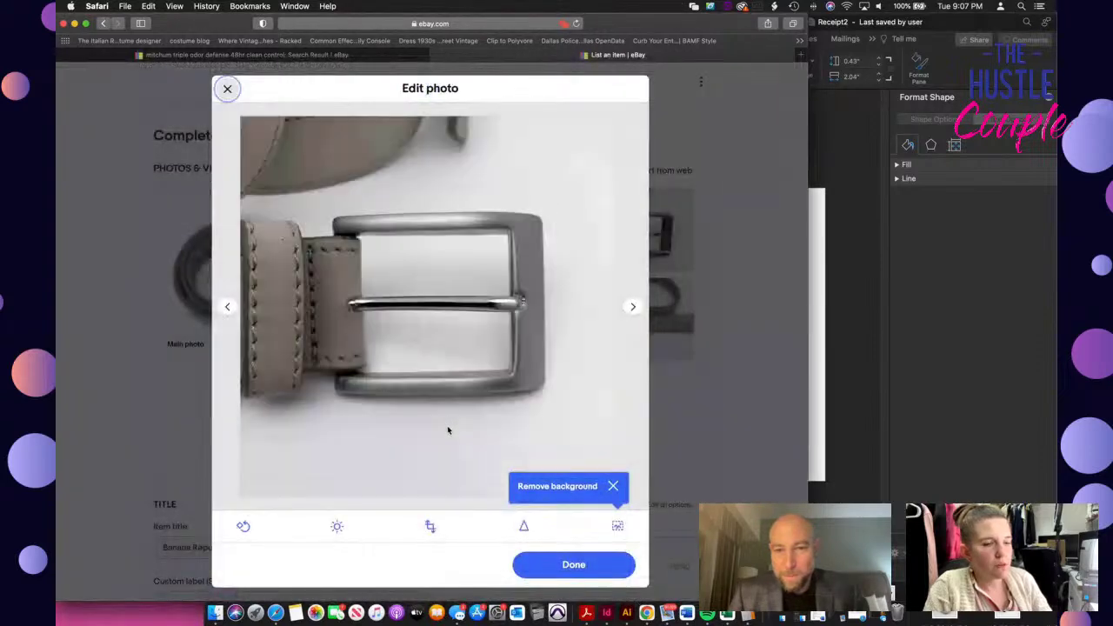
{"action": "left_click", "coordinate": [372, 536]}
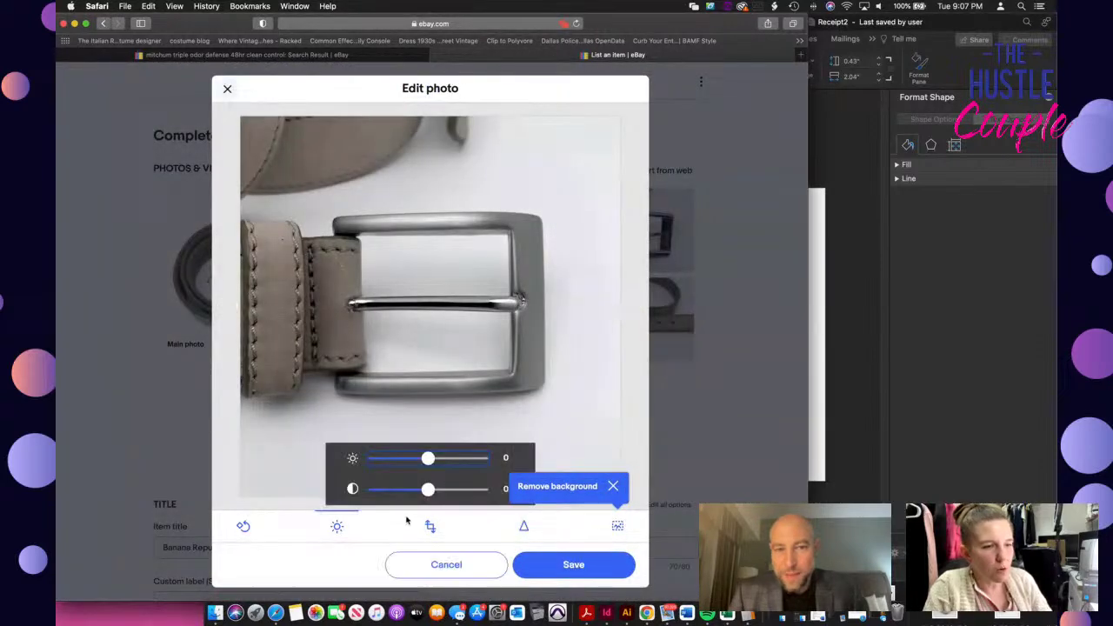
{"action": "left_click_drag", "start_coordinate": [434, 459], "coordinate": [438, 491]}
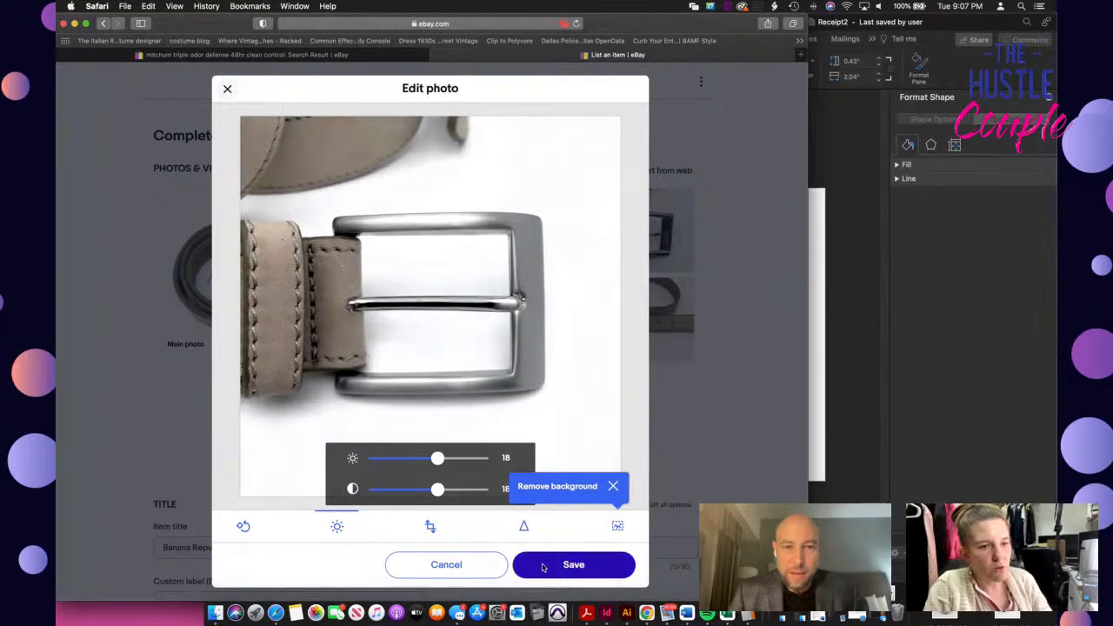
{"action": "left_click", "coordinate": [543, 565]}
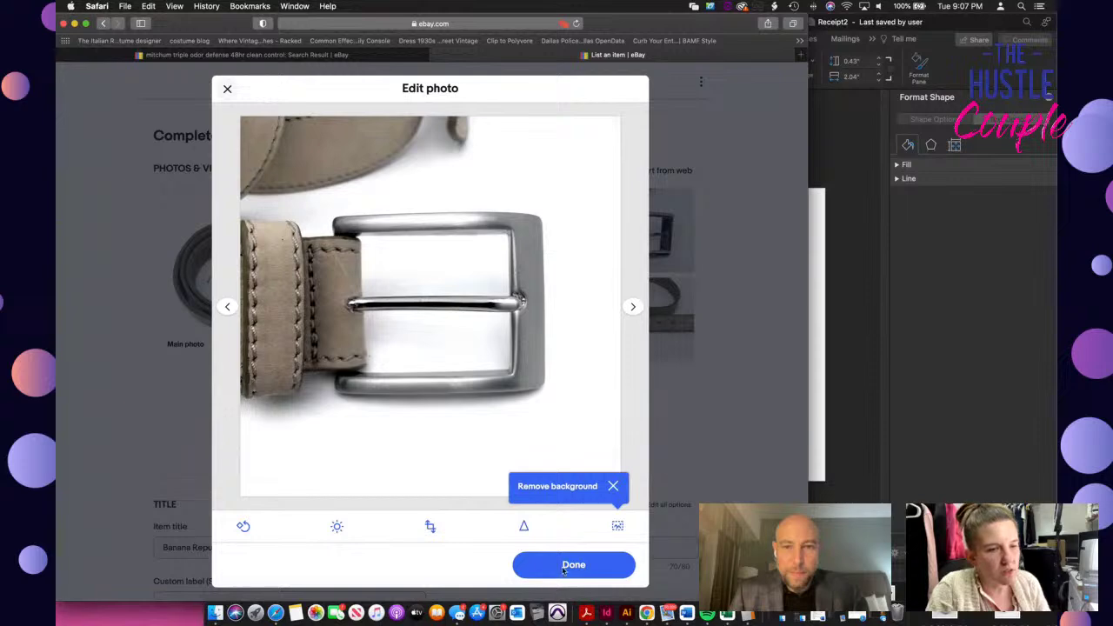
{"action": "left_click", "coordinate": [563, 567]}
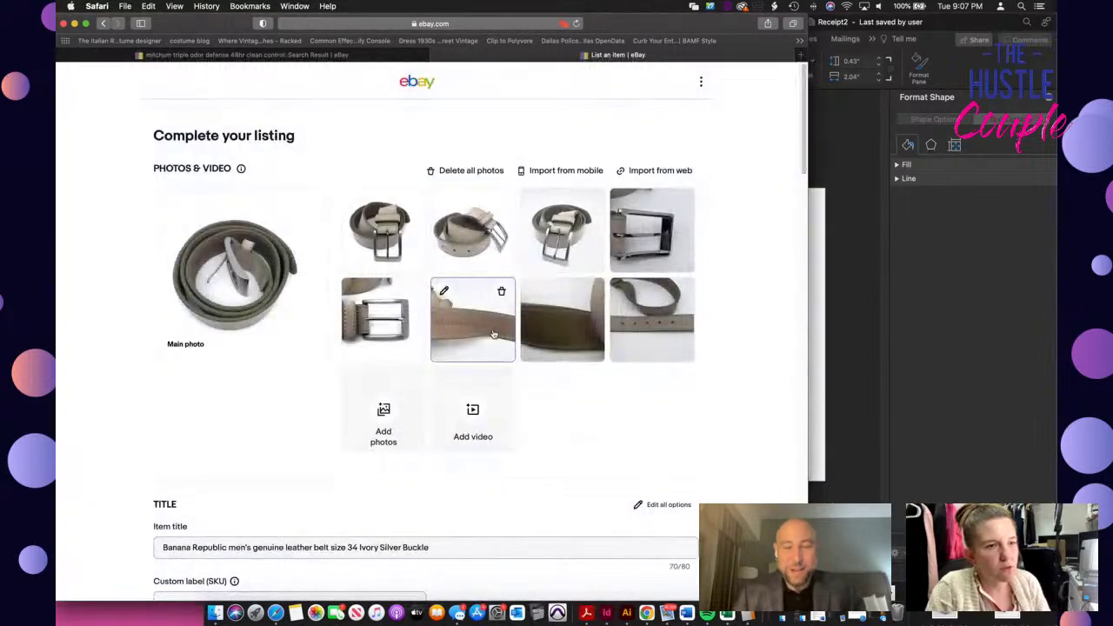
Set the Banana Republic stamp photo's brightness to 18 and contrast to 20, and save the edit
{"action": "left_click", "coordinate": [492, 334]}
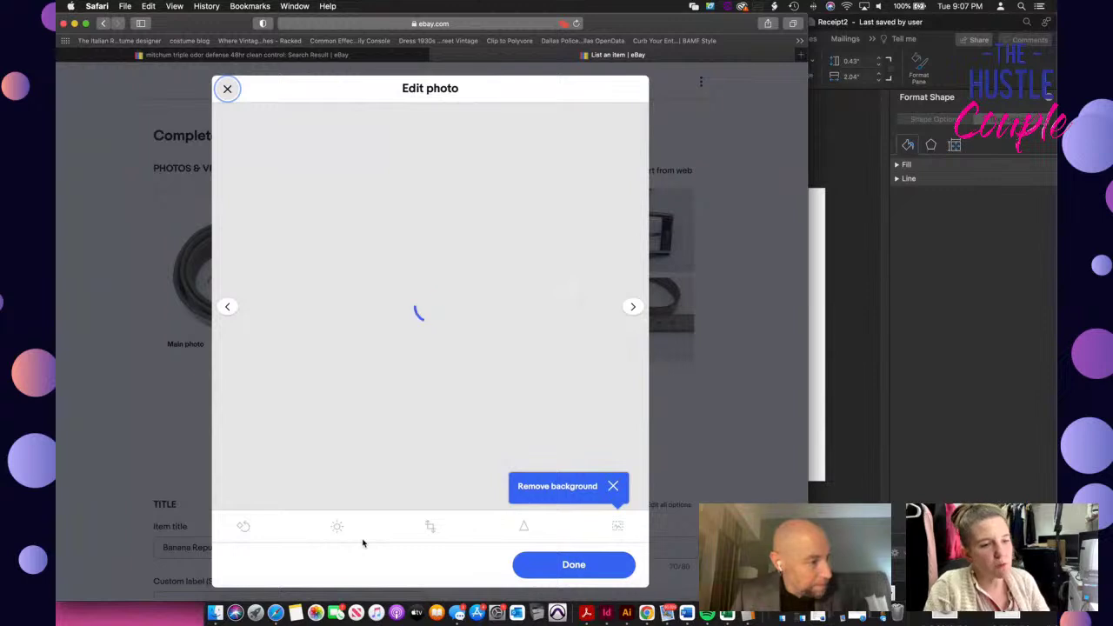
{"action": "left_click", "coordinate": [336, 526]}
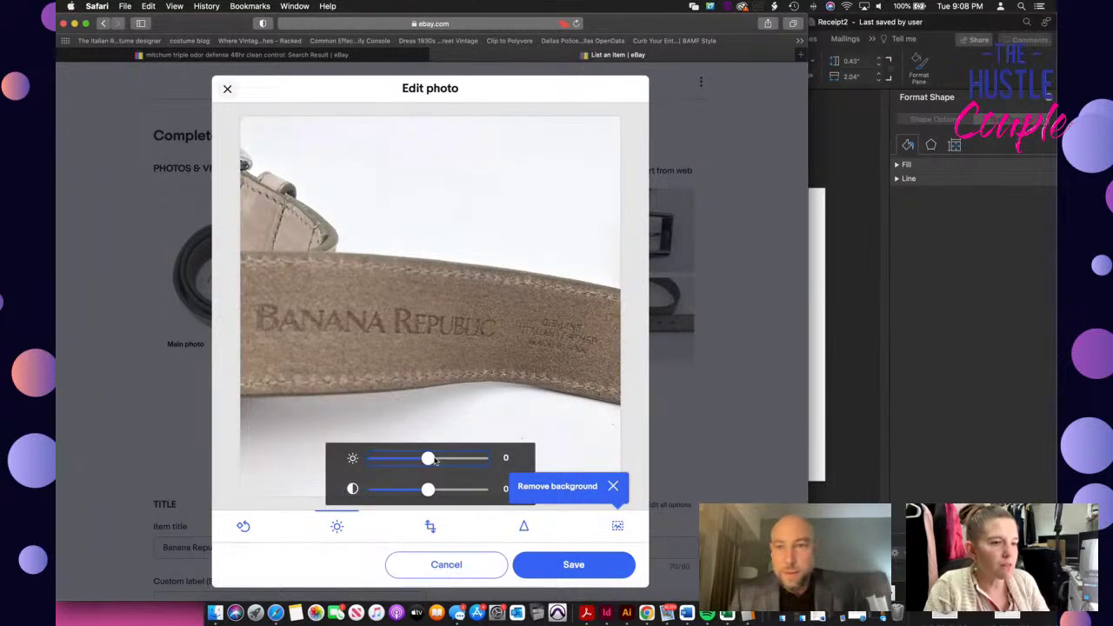
{"action": "left_click_drag", "start_coordinate": [435, 460], "coordinate": [439, 492]}
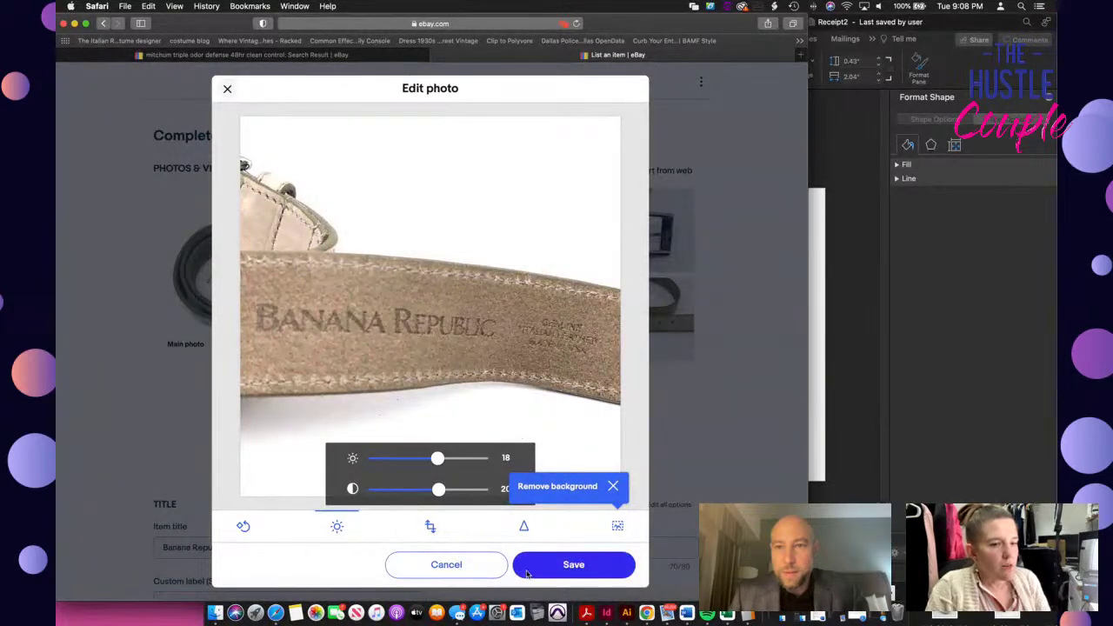
{"action": "left_click", "coordinate": [527, 570]}
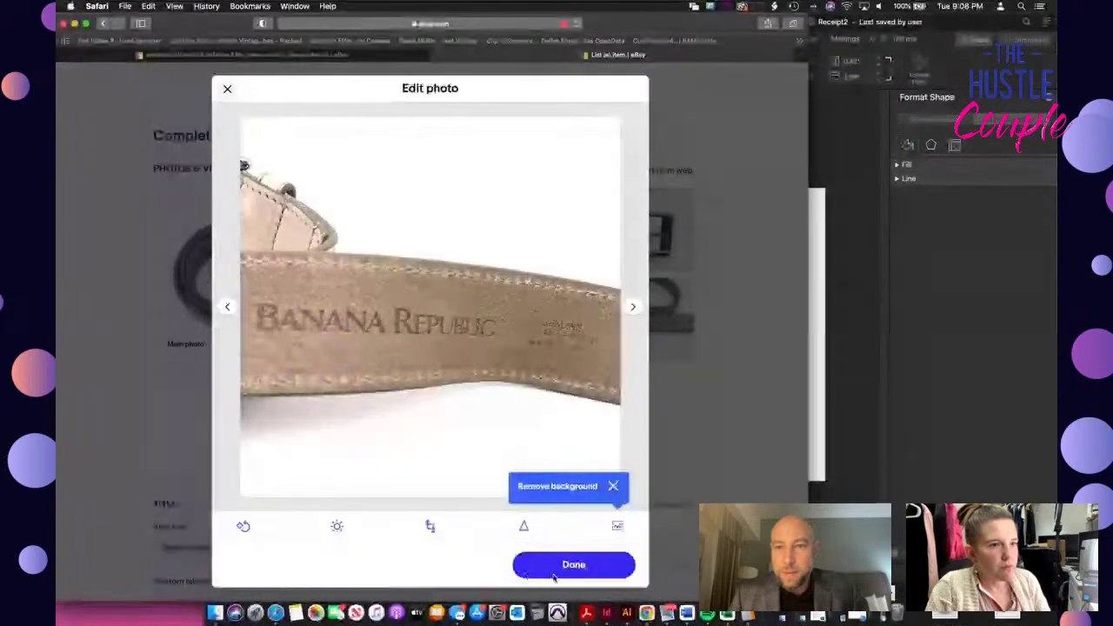
{"action": "left_click", "coordinate": [573, 565]}
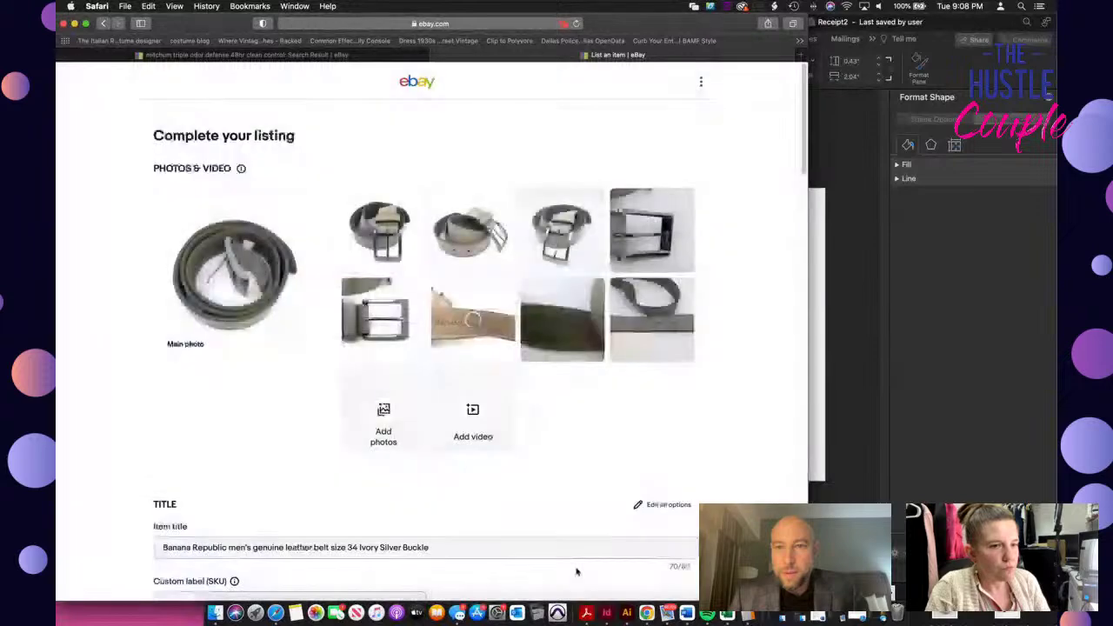
Set the brightness of the dark photo showing the belt's size marking to 60 and contrast to 12, and save the edit
{"action": "left_click", "coordinate": [571, 344]}
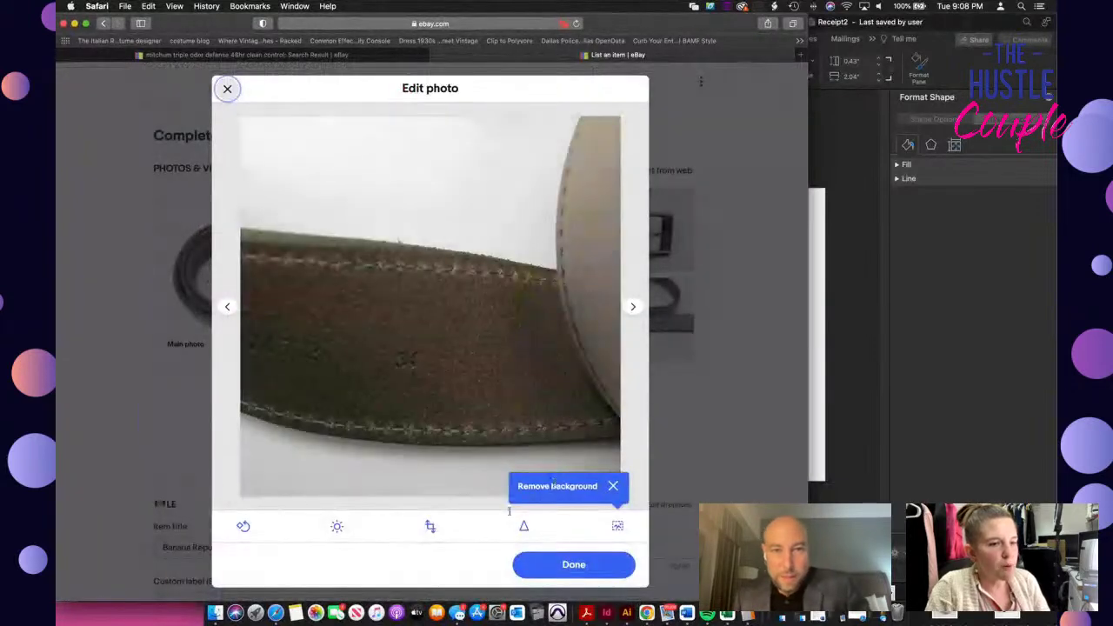
{"action": "left_click", "coordinate": [336, 527]}
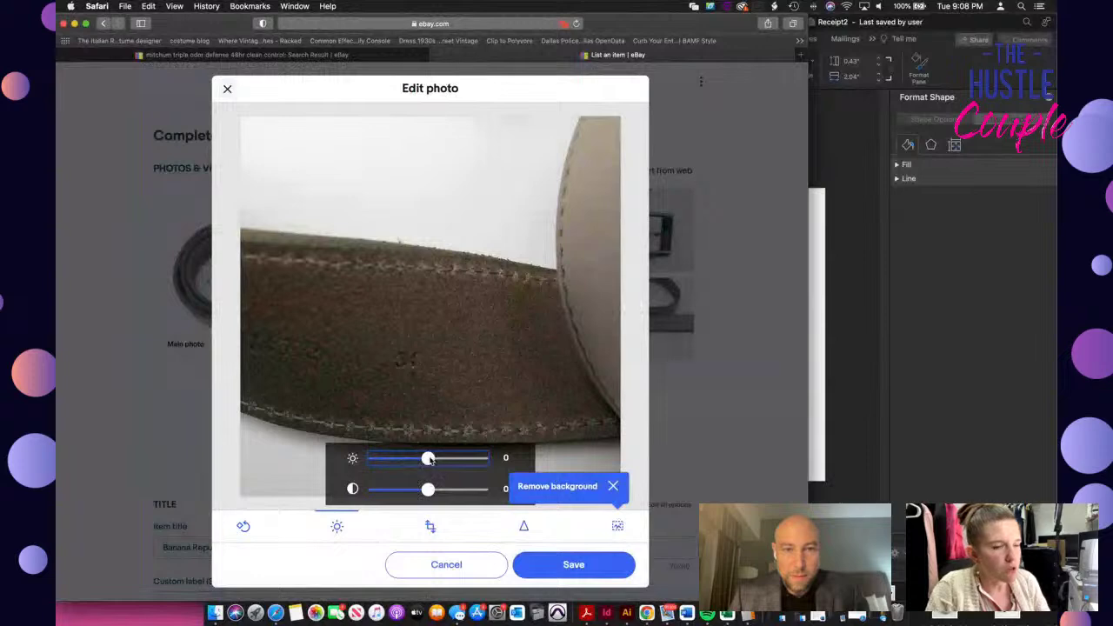
{"action": "left_click_drag", "start_coordinate": [429, 460], "coordinate": [437, 489]}
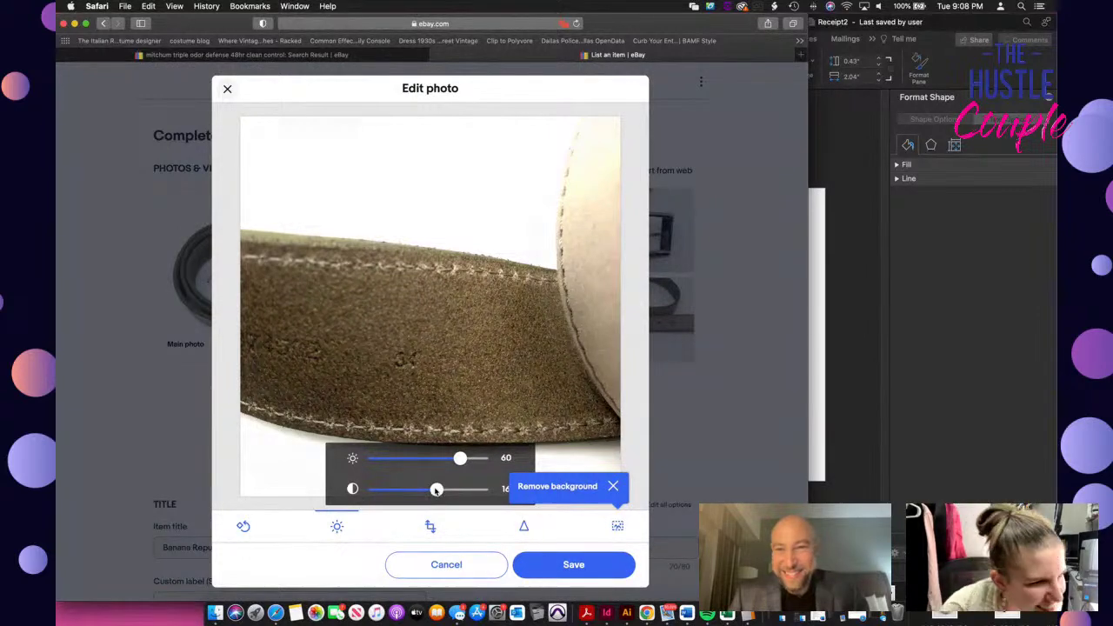
{"action": "left_click_drag", "start_coordinate": [437, 490], "coordinate": [434, 490]}
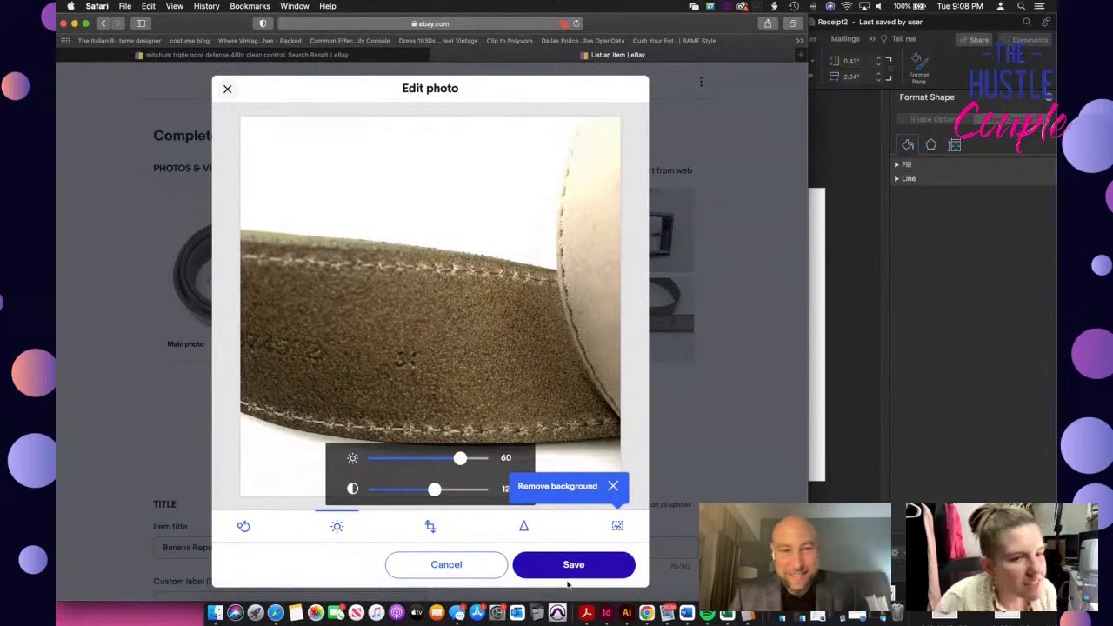
{"action": "left_click", "coordinate": [600, 570]}
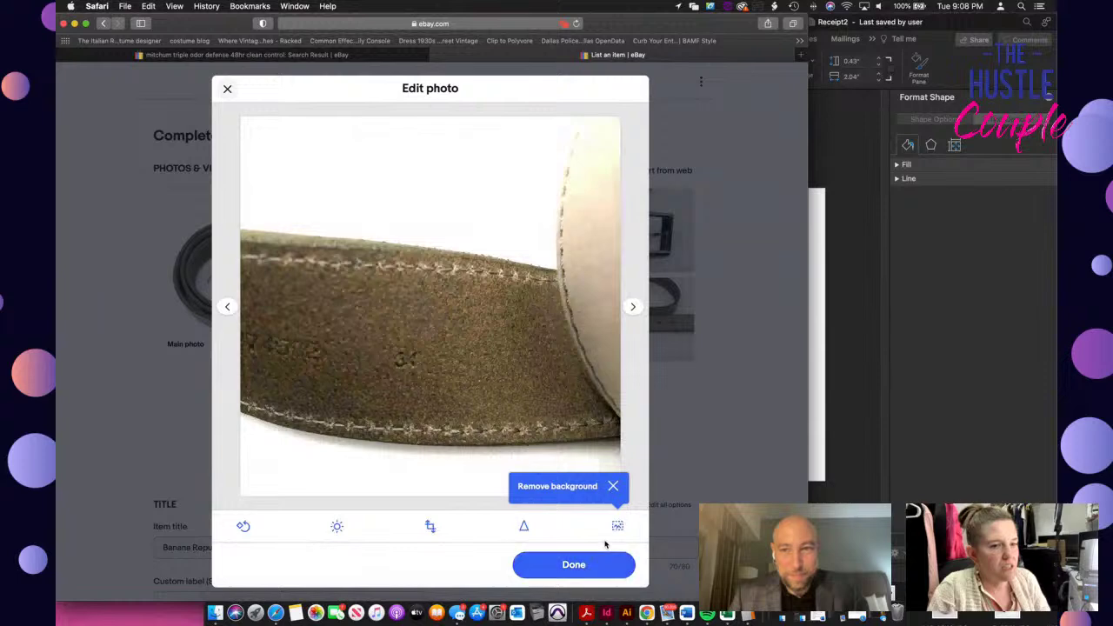
{"action": "left_click", "coordinate": [605, 564]}
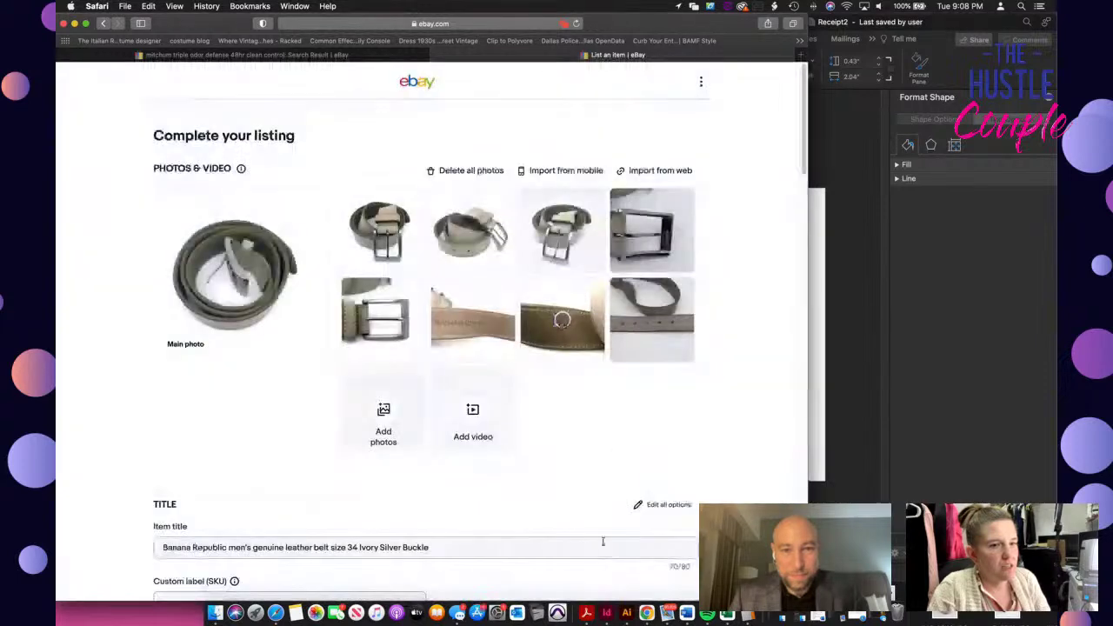
Set the belt holes photo's brightness to 8 and contrast to 10, and save the edit
{"action": "left_click", "coordinate": [665, 352]}
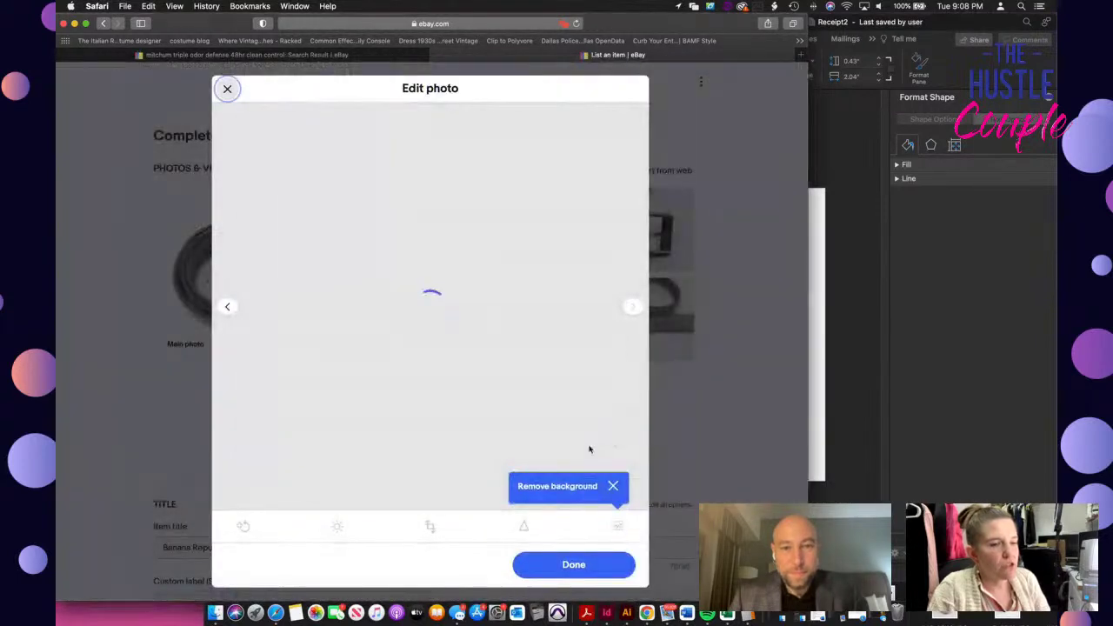
{"action": "left_click", "coordinate": [337, 526]}
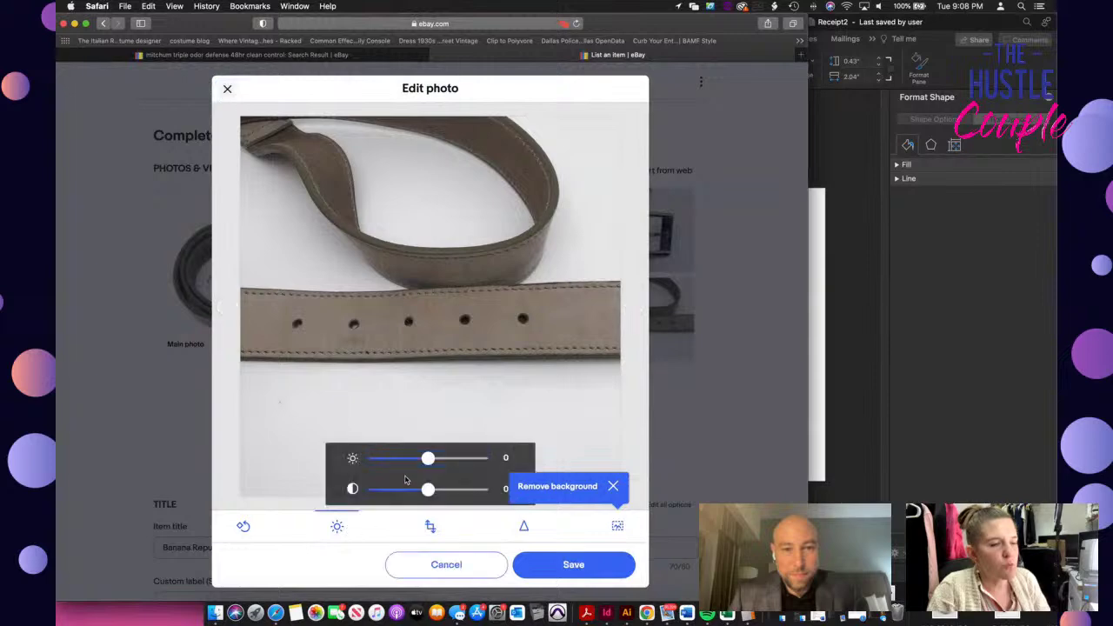
{"action": "left_click_drag", "start_coordinate": [427, 461], "coordinate": [433, 491]}
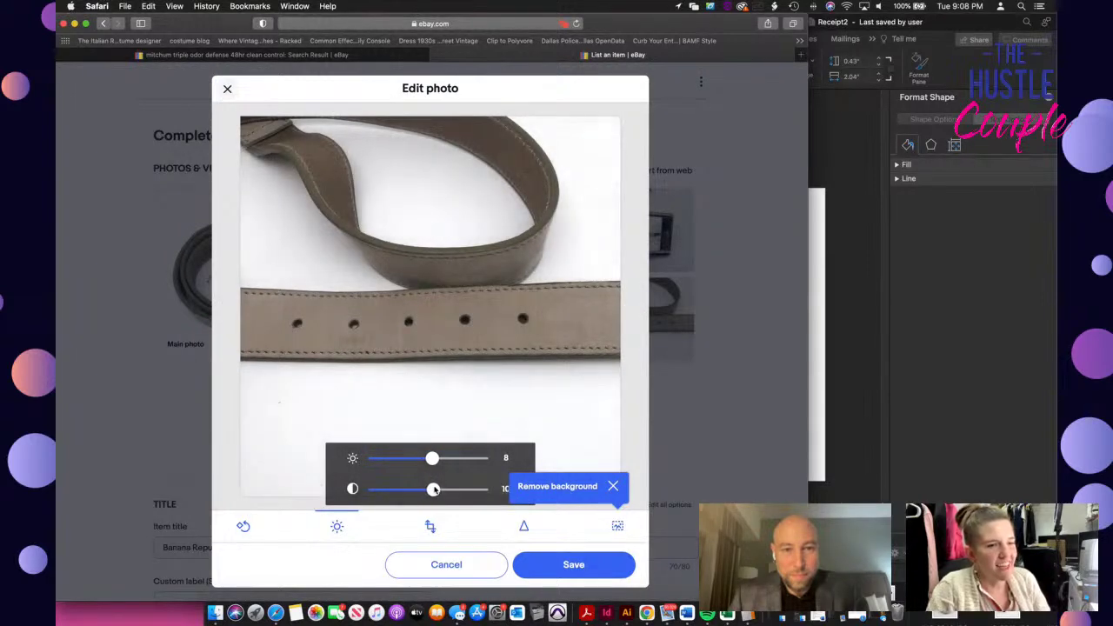
{"action": "left_click", "coordinate": [536, 565]}
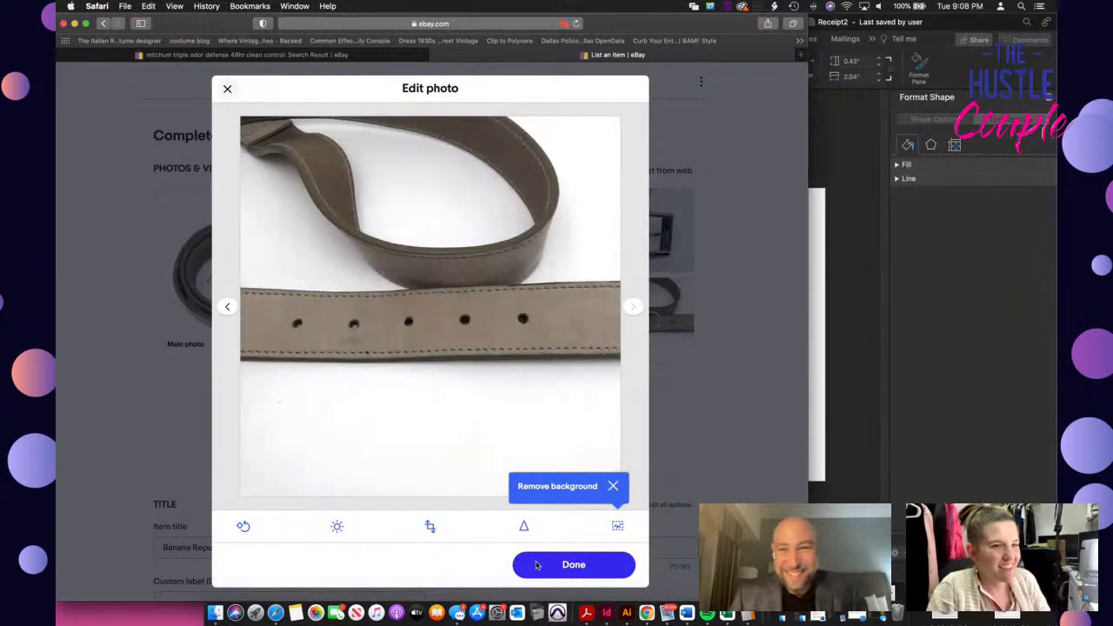
{"action": "left_click", "coordinate": [535, 565]}
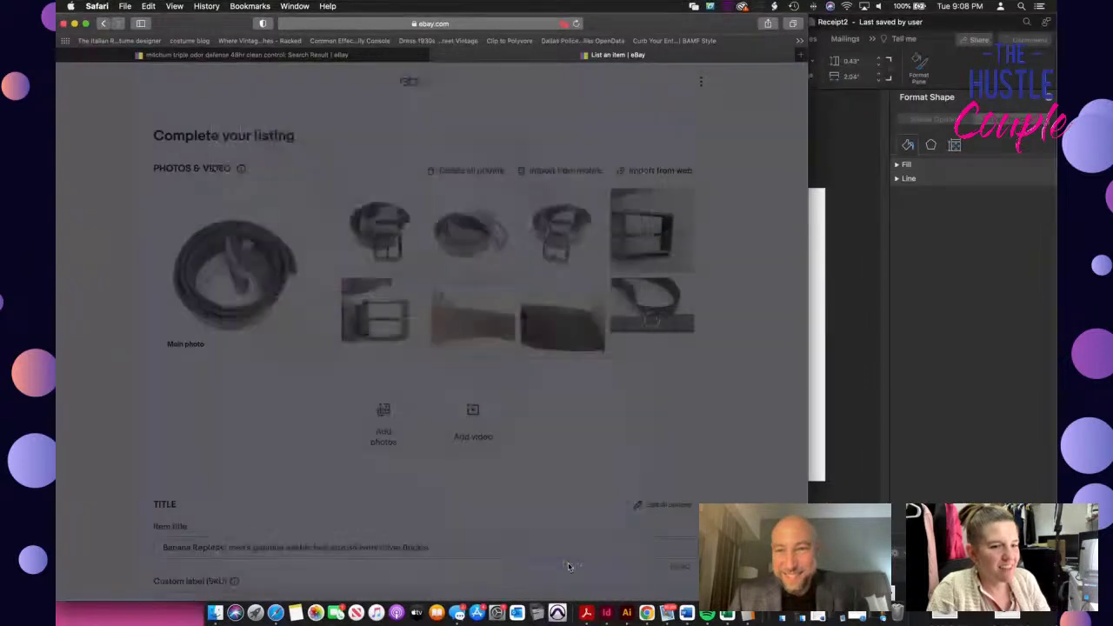
Set the brightness of the buckle close-up showing the engraved inner edge to 12 and contrast to 18, and save the edit
{"action": "left_click", "coordinate": [651, 210]}
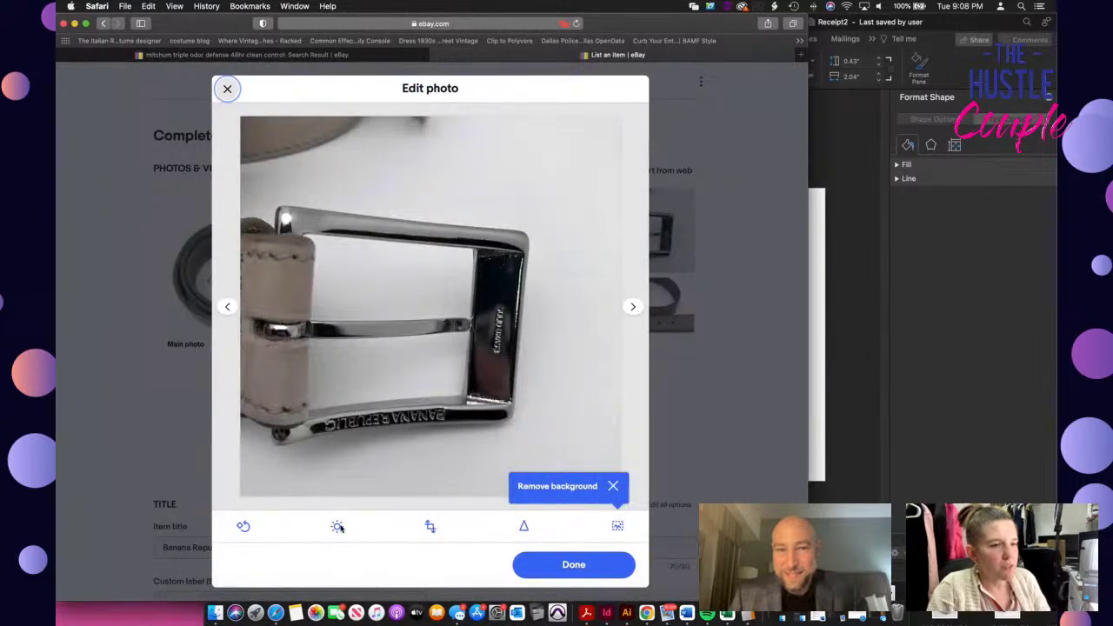
{"action": "left_click", "coordinate": [338, 527]}
{"action": "left_click_drag", "start_coordinate": [427, 460], "coordinate": [439, 490]}
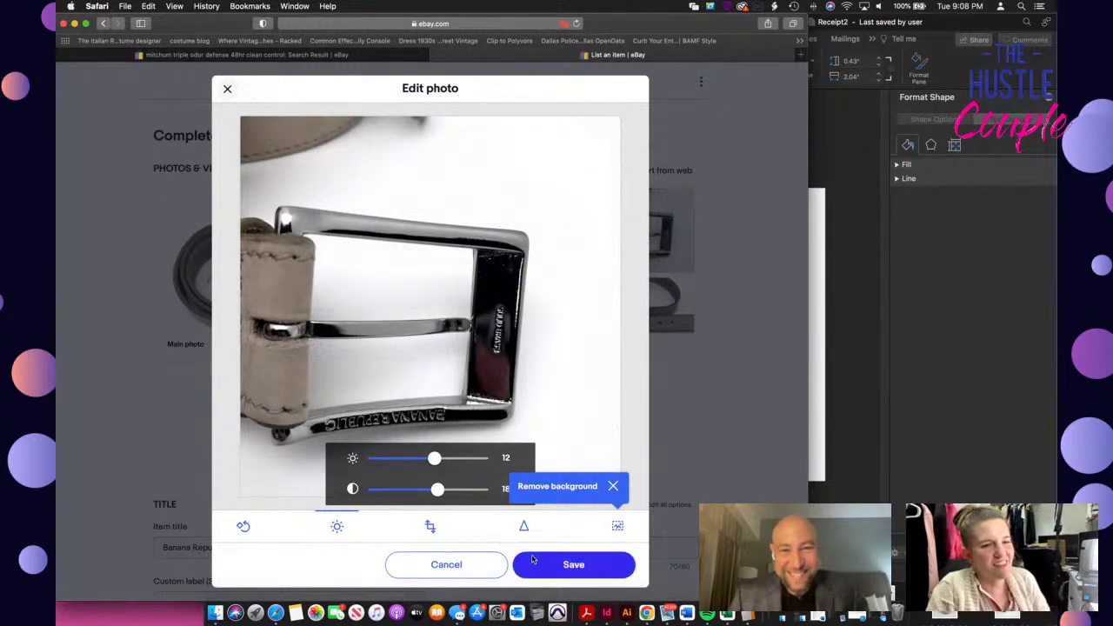
{"action": "left_click", "coordinate": [536, 567]}
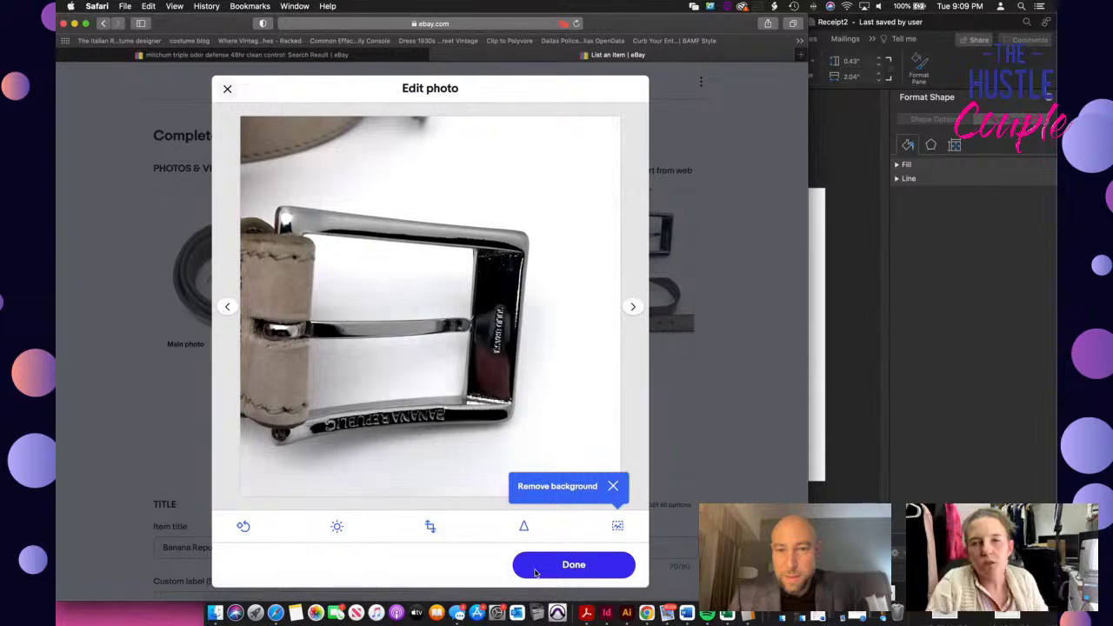
{"action": "left_click", "coordinate": [567, 567]}
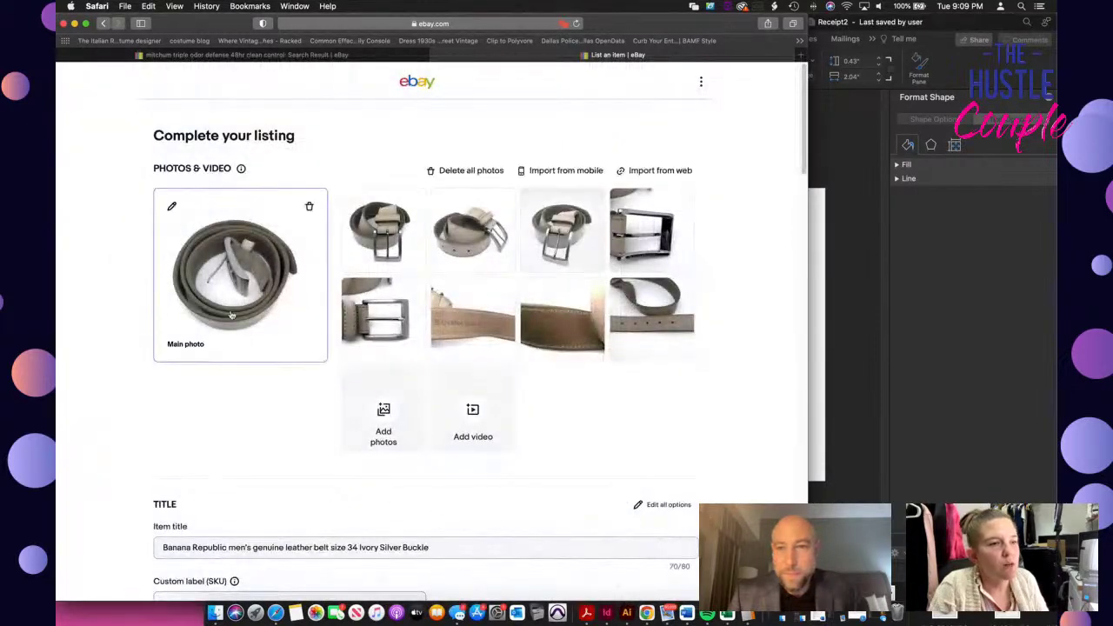
Check the second belt photo without editing it, and make this front buckle view the listing's main photo
{"action": "left_click", "coordinate": [372, 235]}
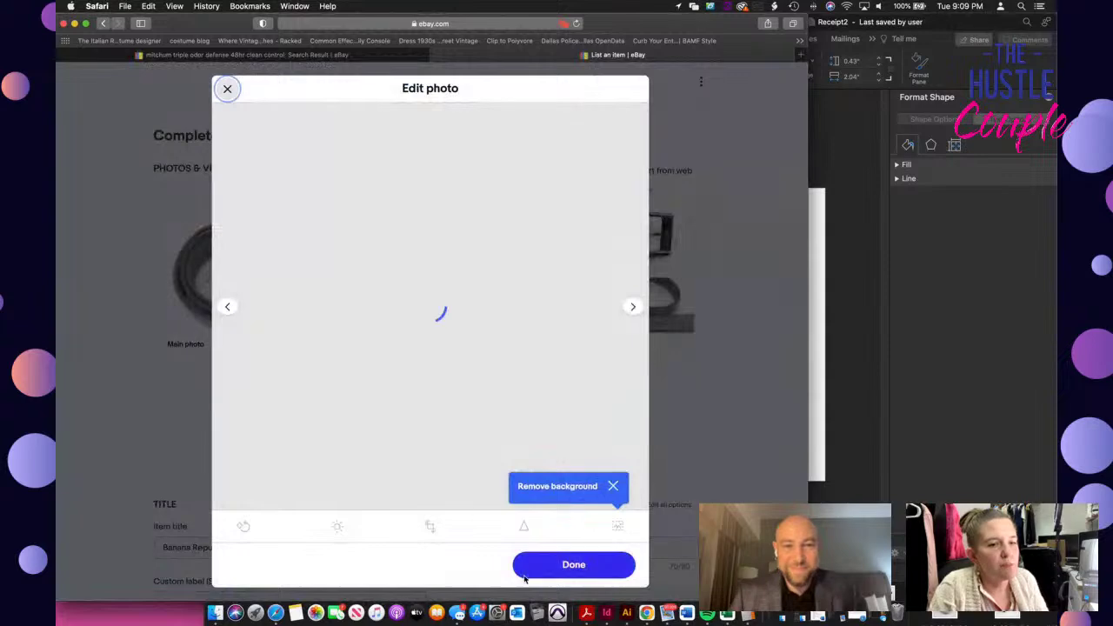
{"action": "left_click", "coordinate": [574, 565]}
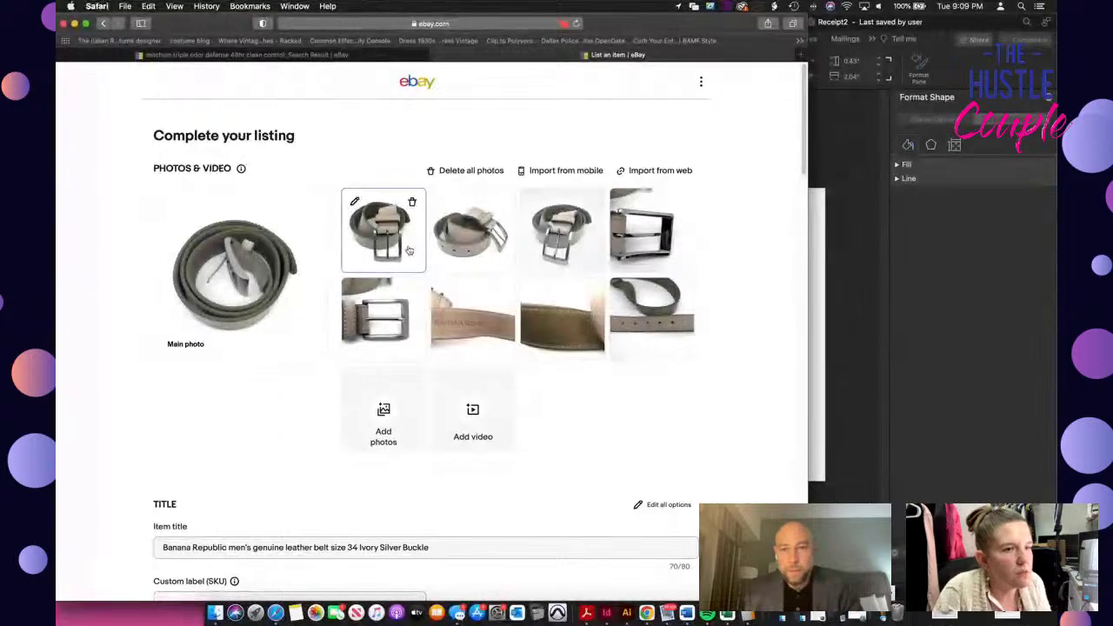
{"action": "left_click_drag", "start_coordinate": [409, 250], "coordinate": [231, 291]}
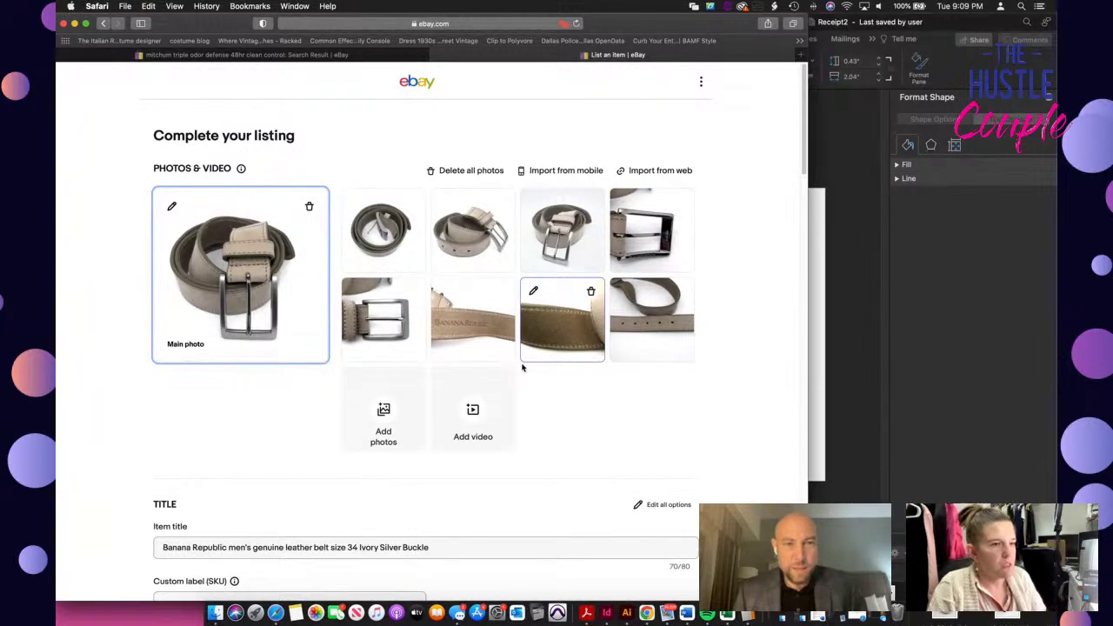
Capitalize the words Men's, Genuine, Leather, Belt and Size in the item title
{"action": "scroll", "coordinate": [563, 388], "scroll_direction": "down", "scroll_amount": 2}
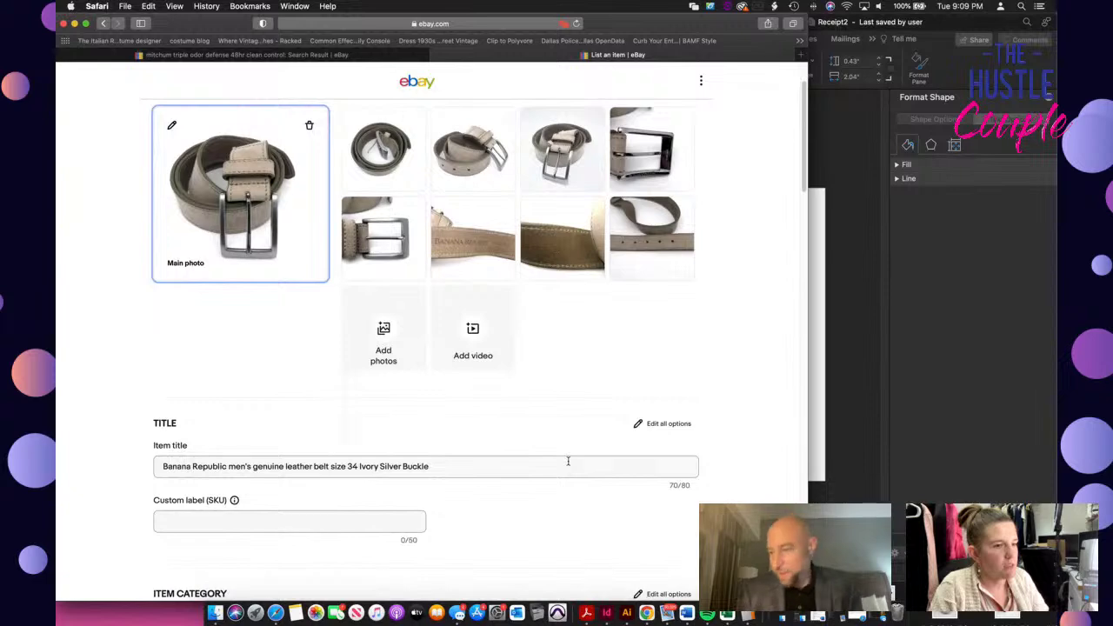
{"action": "left_click", "coordinate": [313, 473]}
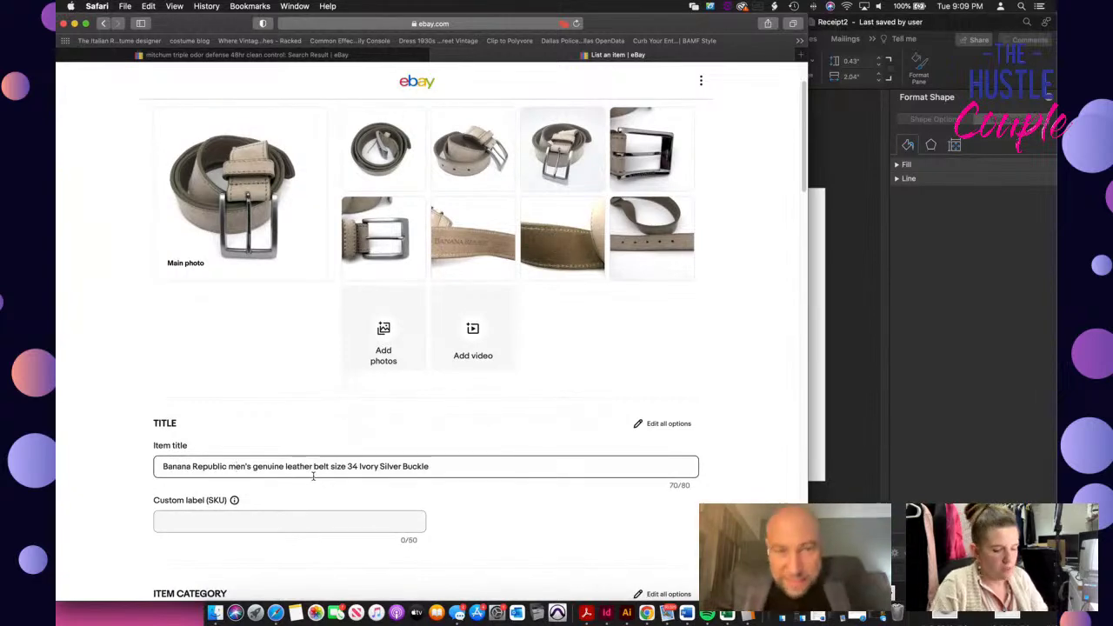
{"action": "left_click", "coordinate": [236, 466]}
{"action": "key", "text": "BackSpace"}
{"action": "type", "text": "M"}
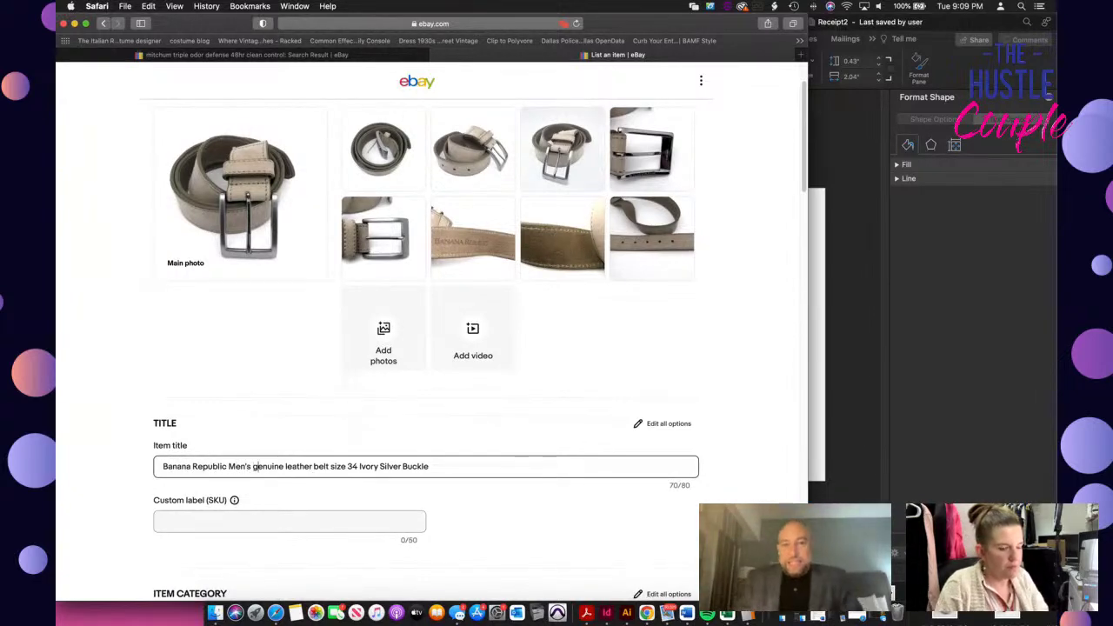
{"action": "left_click", "coordinate": [255, 466]}
{"action": "key", "text": "BackSpace"}
{"action": "type", "text": "G"}
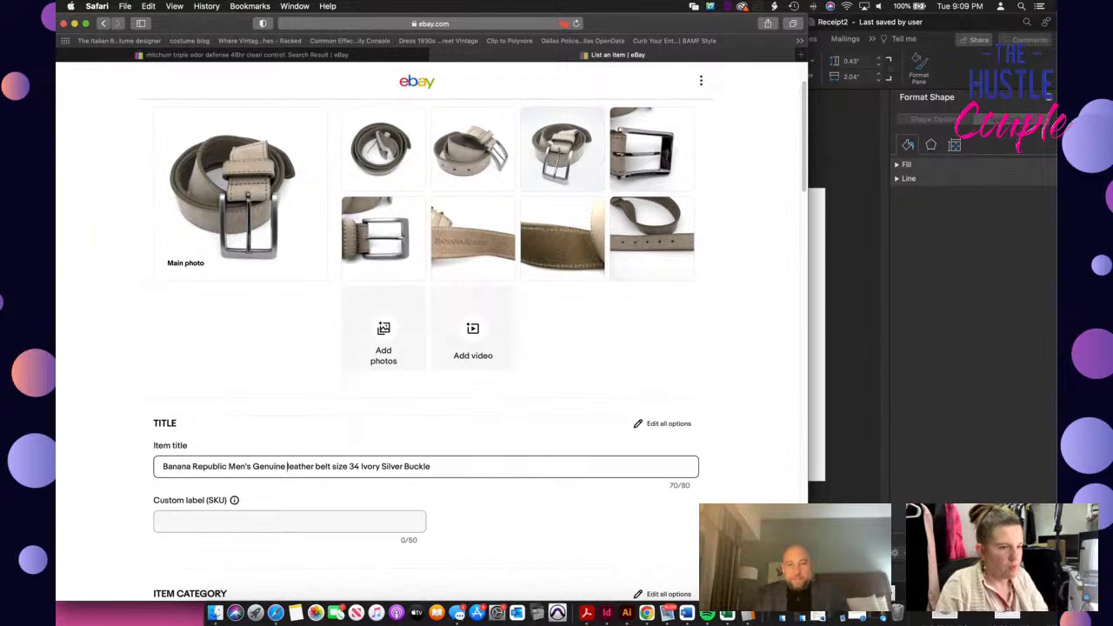
{"action": "left_click", "coordinate": [288, 466]}
{"action": "key", "text": "BackSpace"}
{"action": "type", "text": "L"}
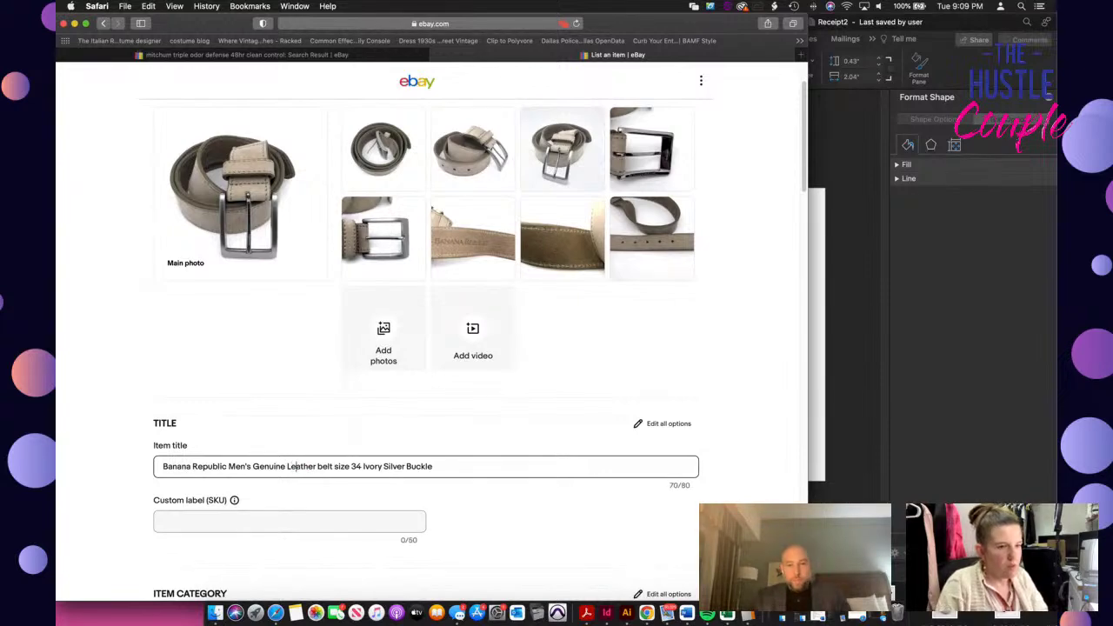
{"action": "left_click", "coordinate": [321, 466]}
{"action": "type", "text": "B"}
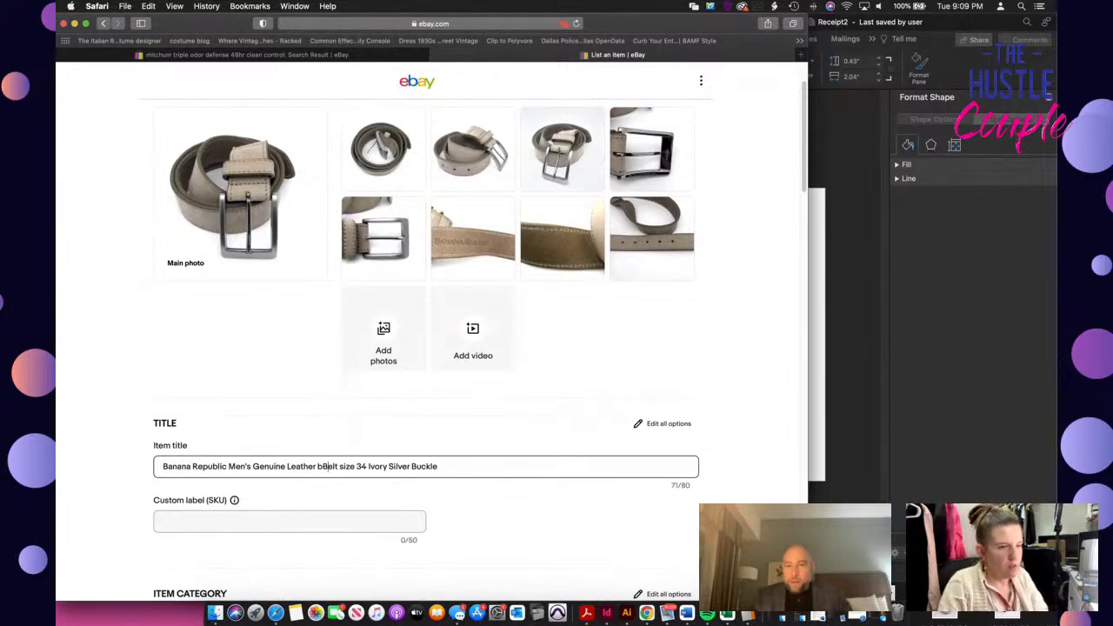
{"action": "key", "text": "BackSpace"}
{"action": "key", "text": "BackSpace"}
{"action": "type", "text": "B"}
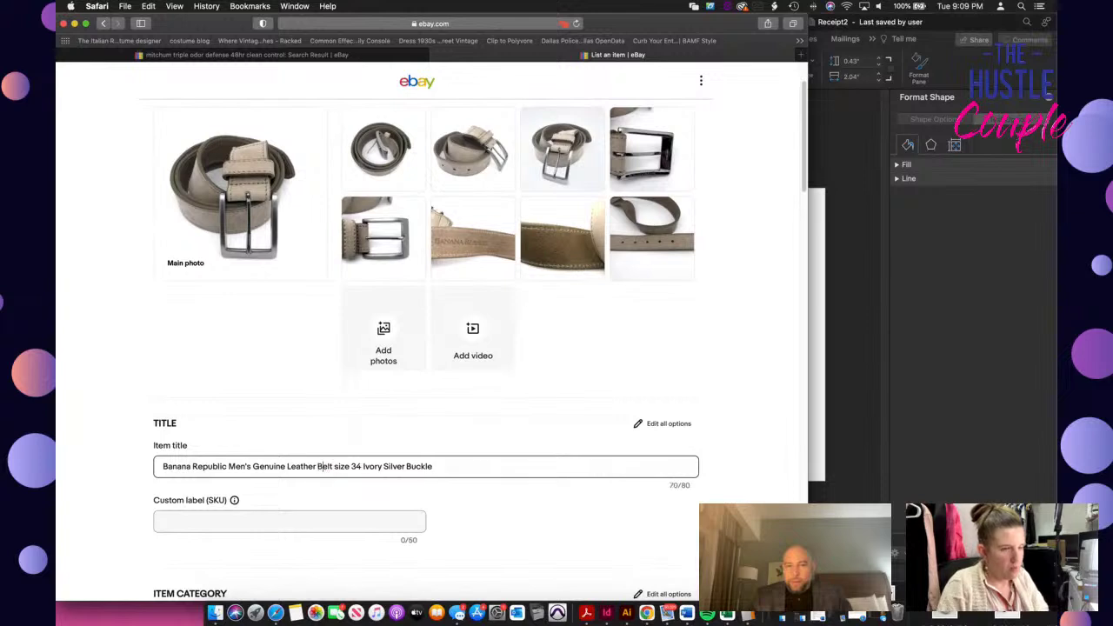
{"action": "key", "text": "BackSpace"}
{"action": "type", "text": "S"}
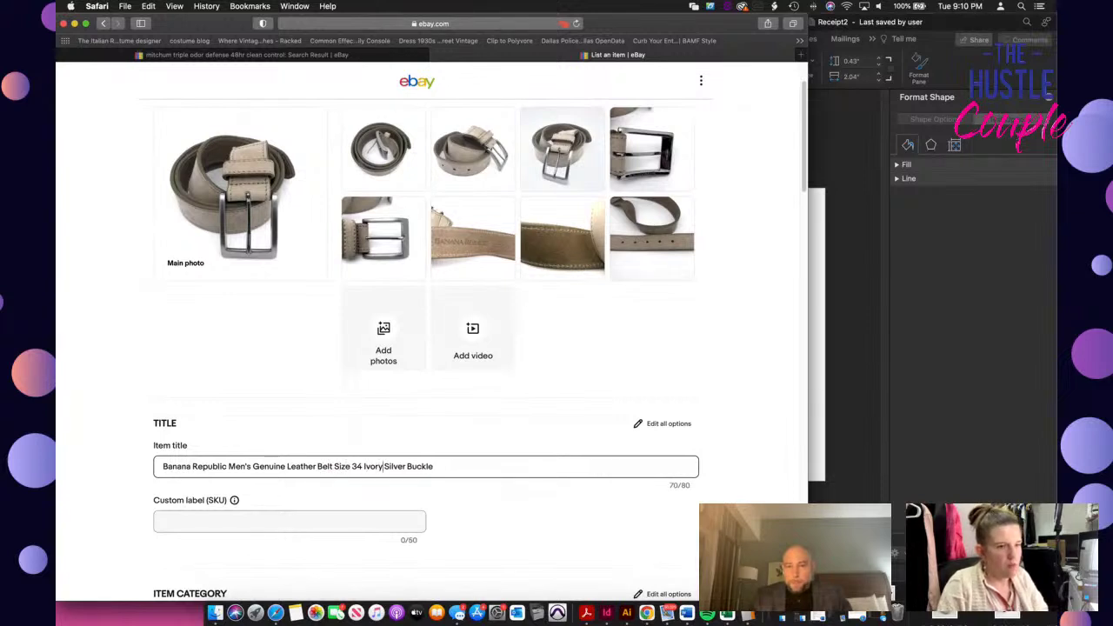
Replace the colour Ivory in the item title with "Light Beige w/" before "Silver Buckle"
{"action": "key", "text": "BackSpace"}
{"action": "key", "text": "BackSpace"}
{"action": "key", "text": "BackSpace"}
{"action": "key", "text": "BackSpace"}
{"action": "key", "text": "BackSpace"}
{"action": "type", "text": "Light"}
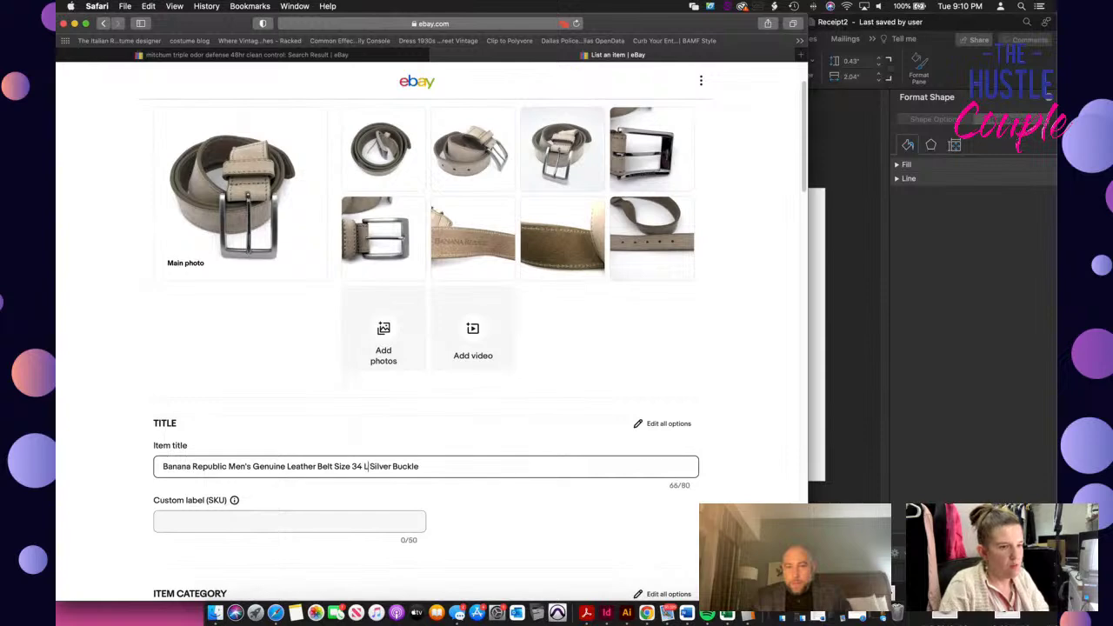
{"action": "type", "text": " Beige"}
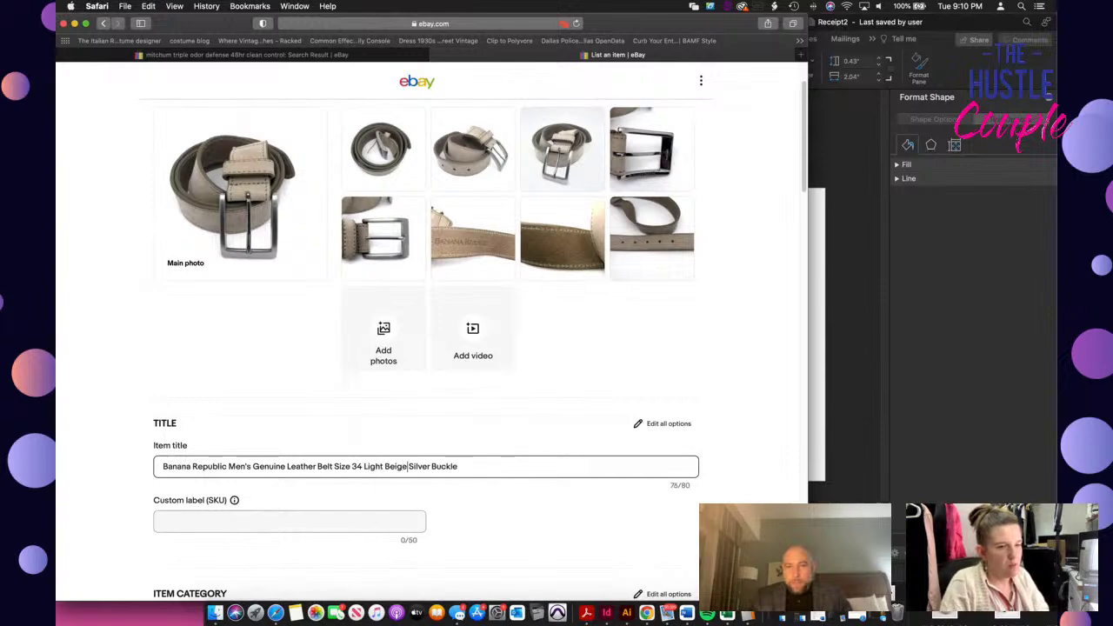
{"action": "type", "text": " w"}
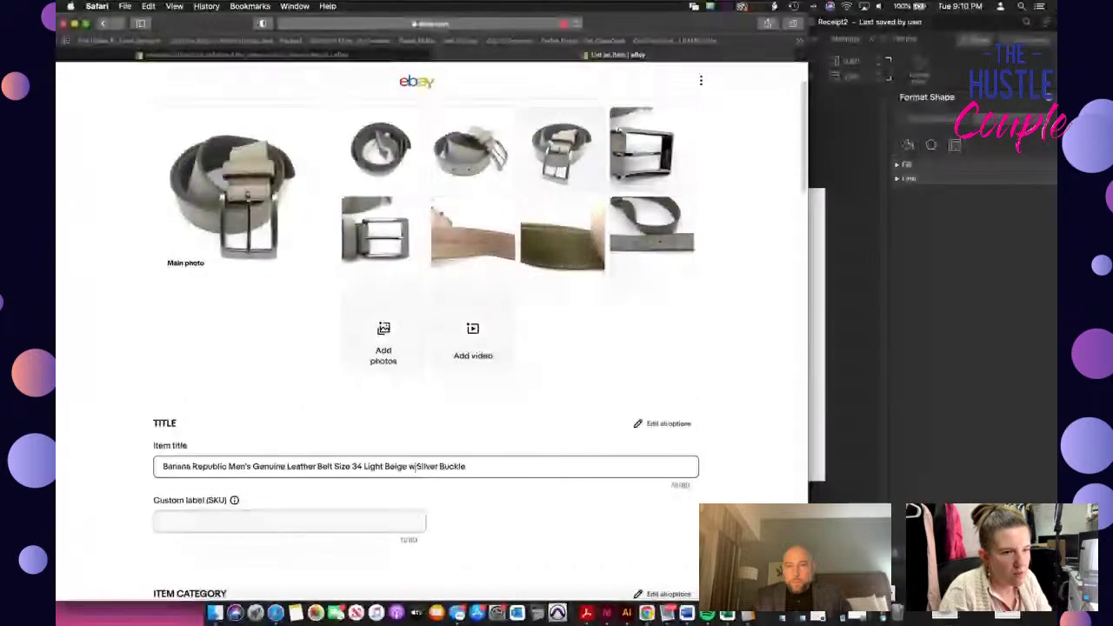
{"action": "type", "text": "/"}
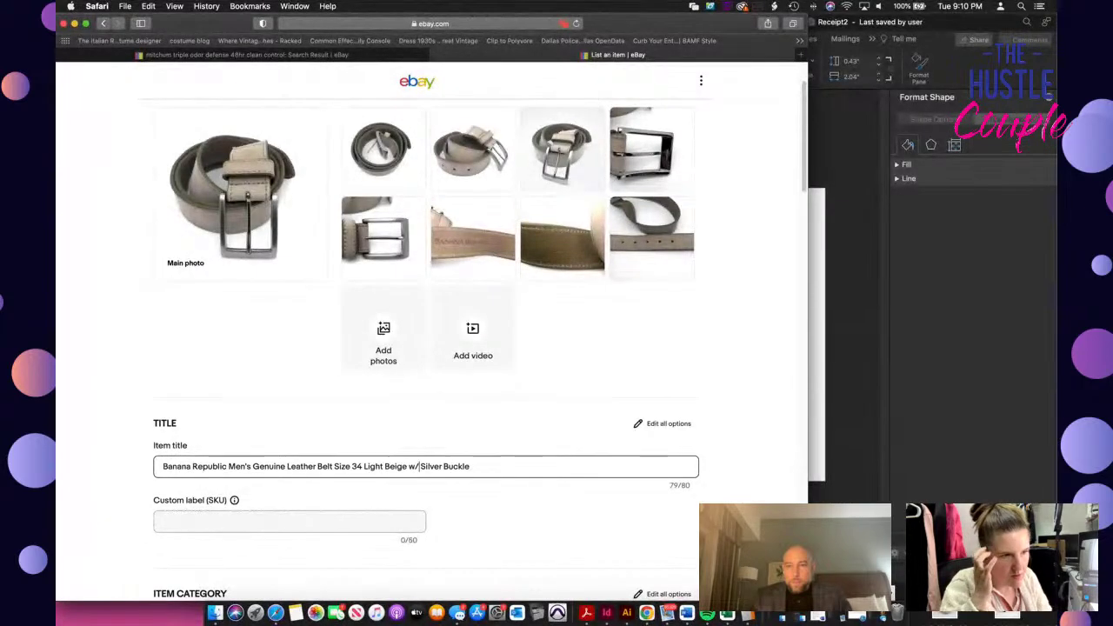
Set the belt listing's custom label (SKU) to 2260 and copy the full item title
{"action": "left_click", "coordinate": [260, 526]}
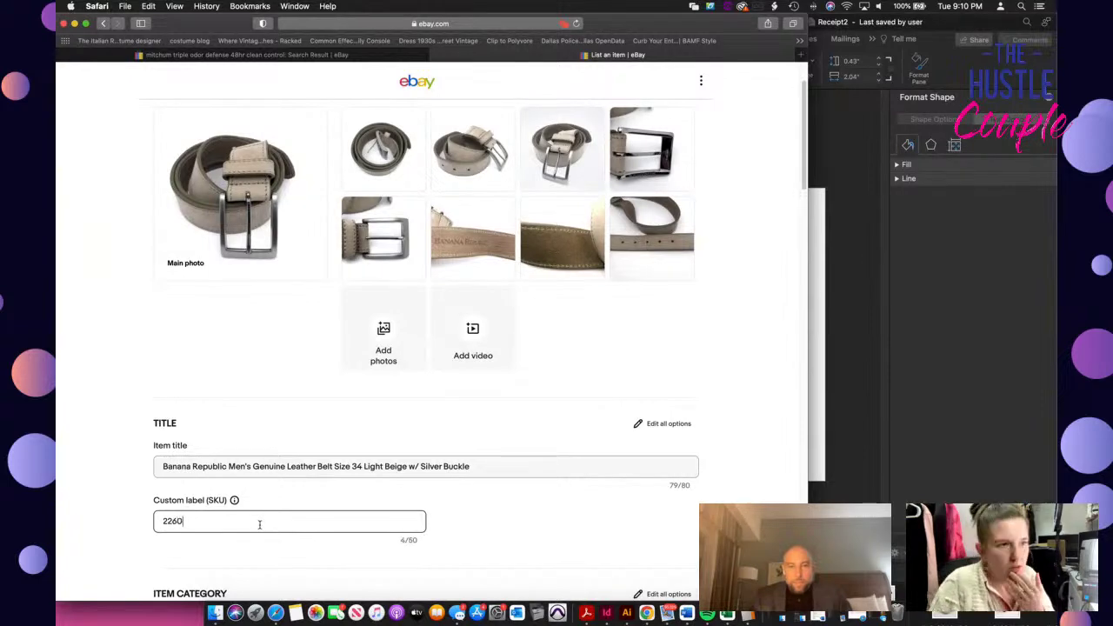
{"action": "triple_click", "coordinate": [306, 466]}
{"action": "key", "text": "super+c"}
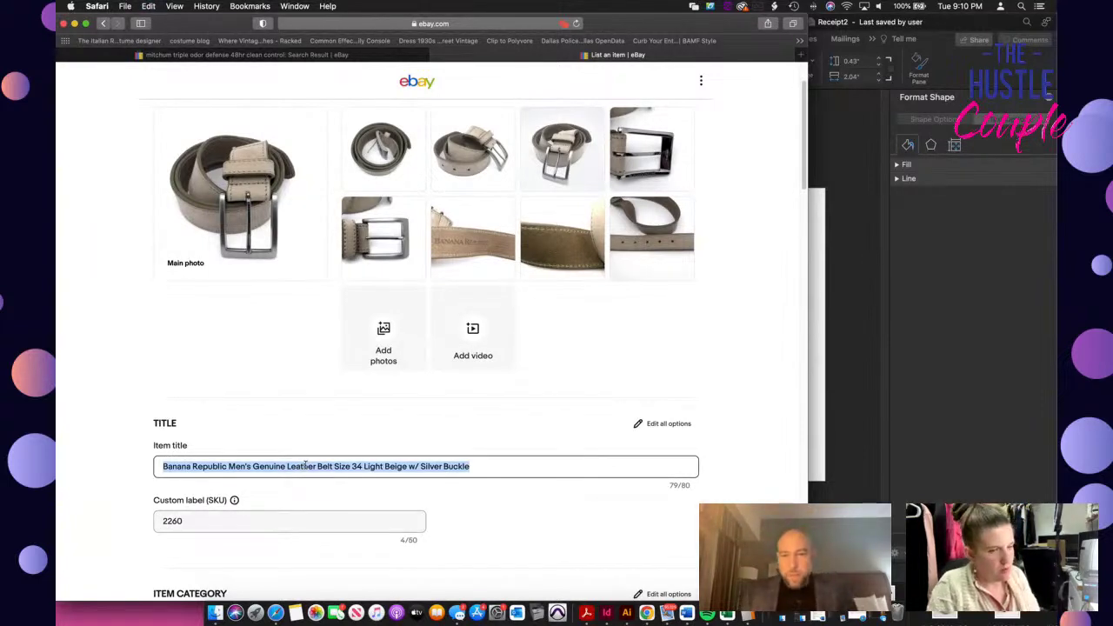
Switch to the Receipt2 document in Word and set the receipt's cost to 1.91 and its inventory number to 2260
{"action": "left_click", "coordinate": [686, 614]}
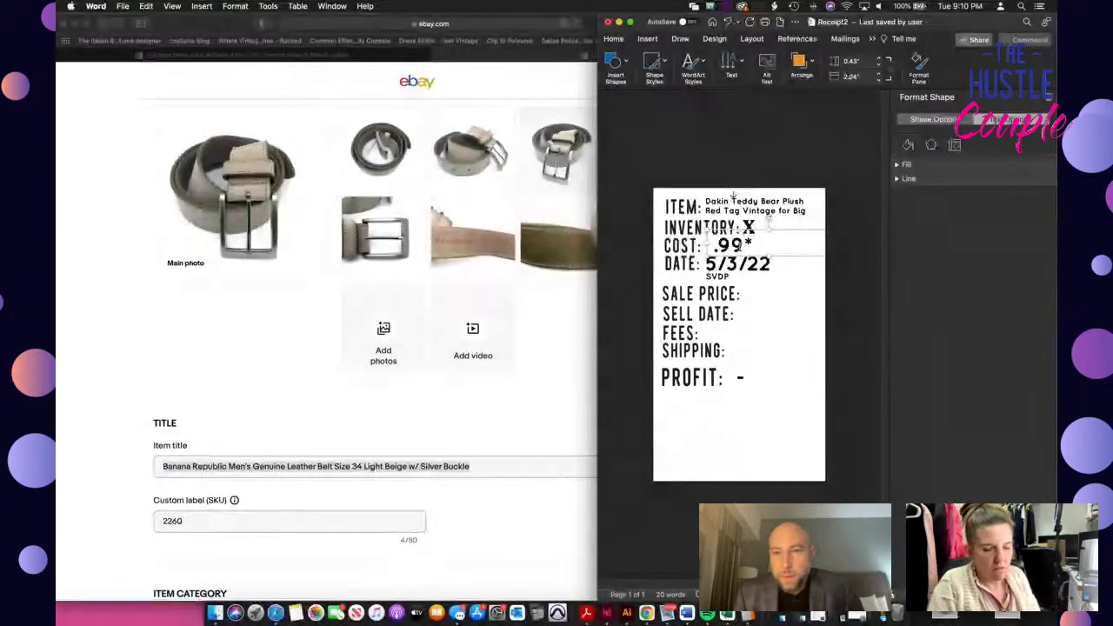
{"action": "key", "text": "BackSpace"}
{"action": "key", "text": "BackSpace"}
{"action": "key", "text": "BackSpace"}
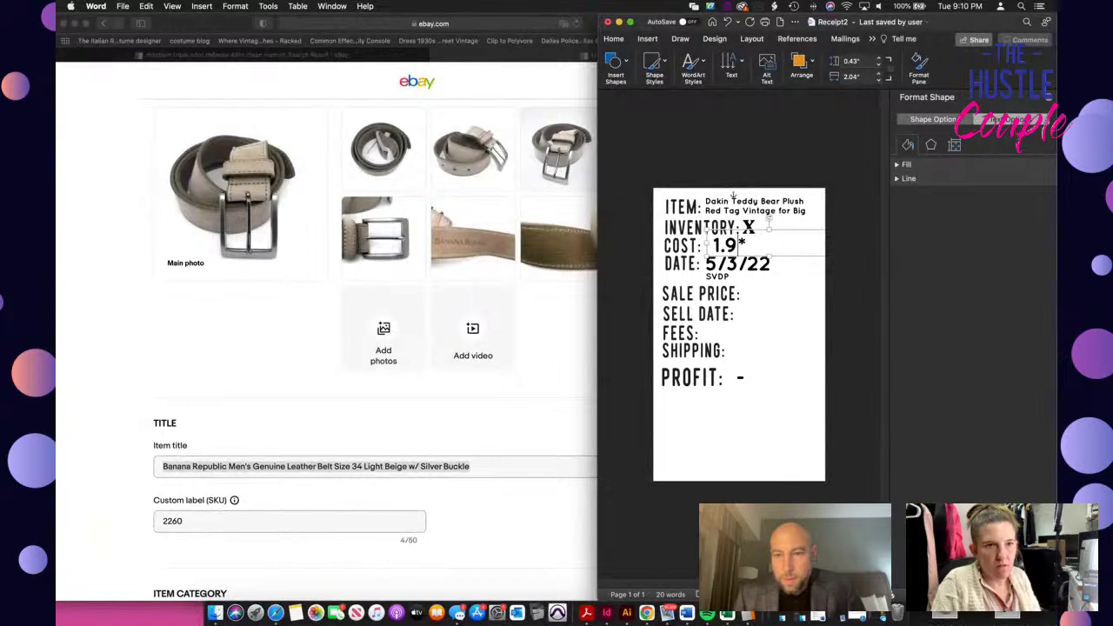
{"action": "left_click_drag", "start_coordinate": [743, 207], "coordinate": [747, 224]}
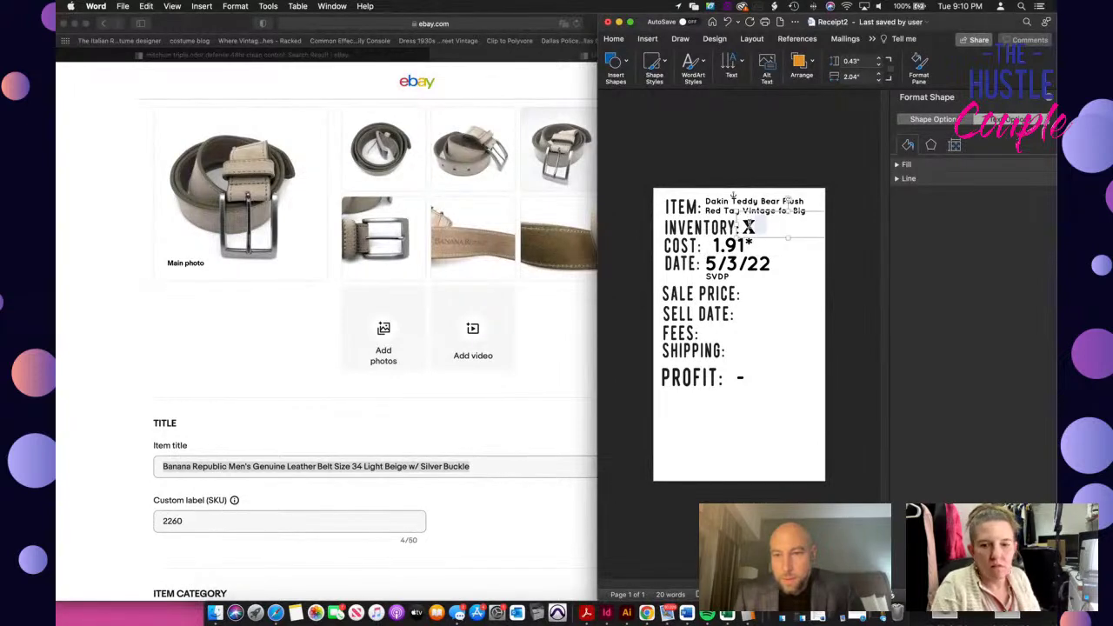
{"action": "key", "text": "BackSpace"}
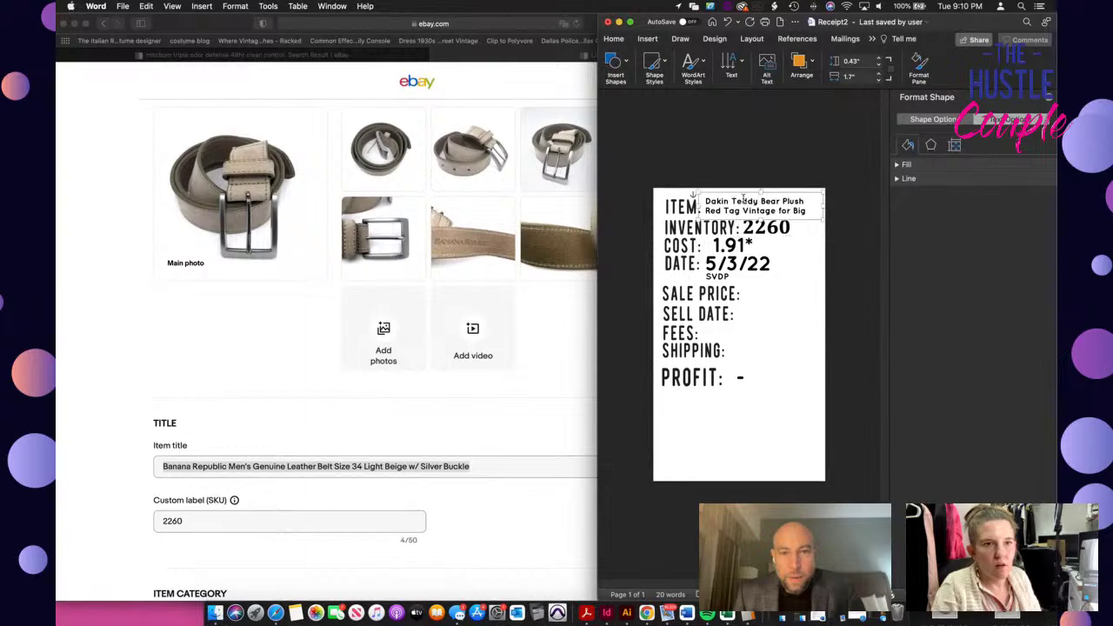
Replace the receipt's item name with the copied belt title, and return to the item specifics of the eBay listing in Safari
{"action": "key", "text": "super+a"}
{"action": "key", "text": "super+v"}
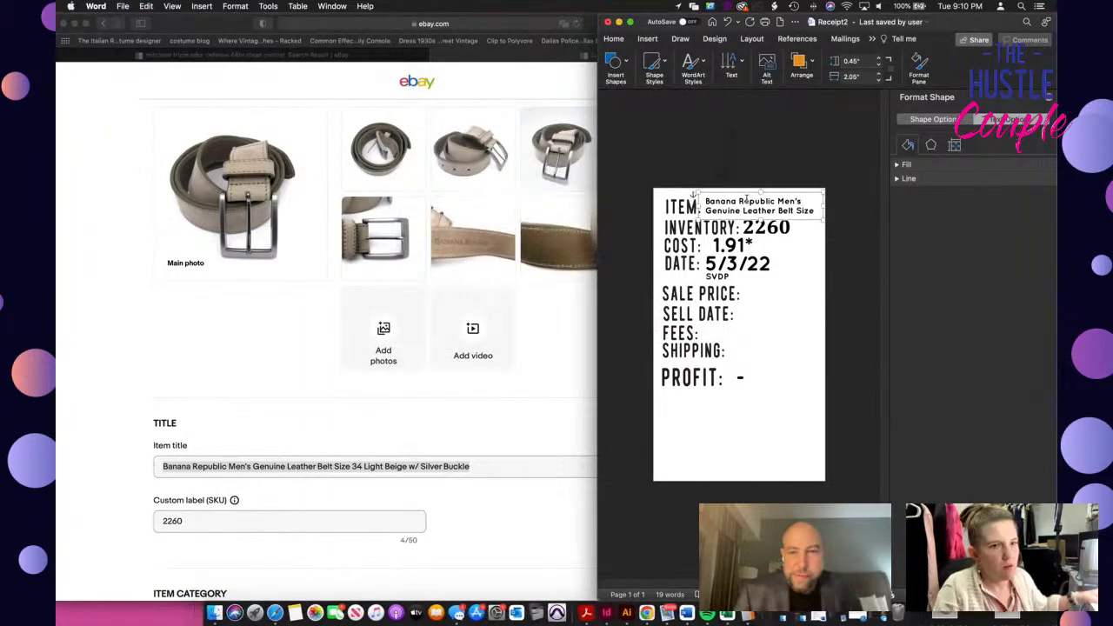
{"action": "left_click", "coordinate": [559, 364]}
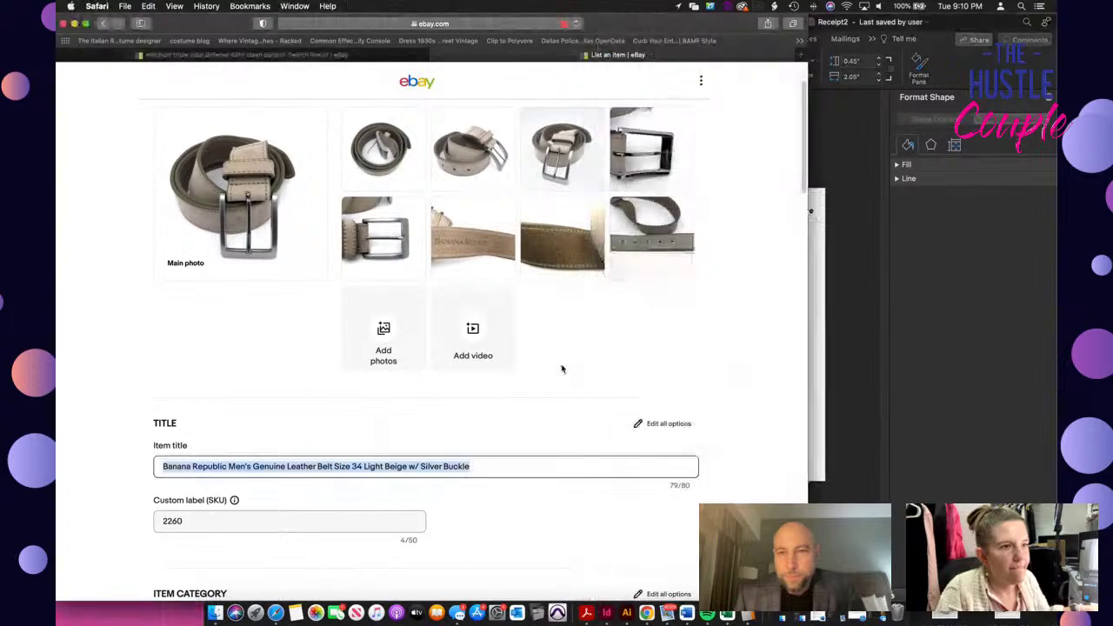
{"action": "scroll", "coordinate": [562, 369], "scroll_direction": "down", "scroll_amount": 5}
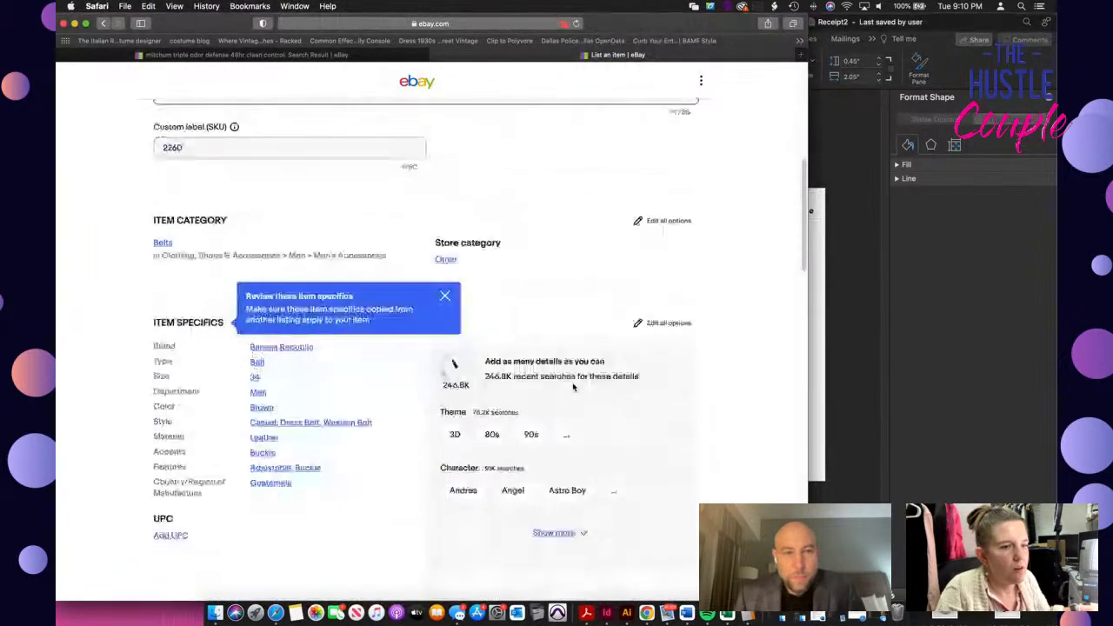